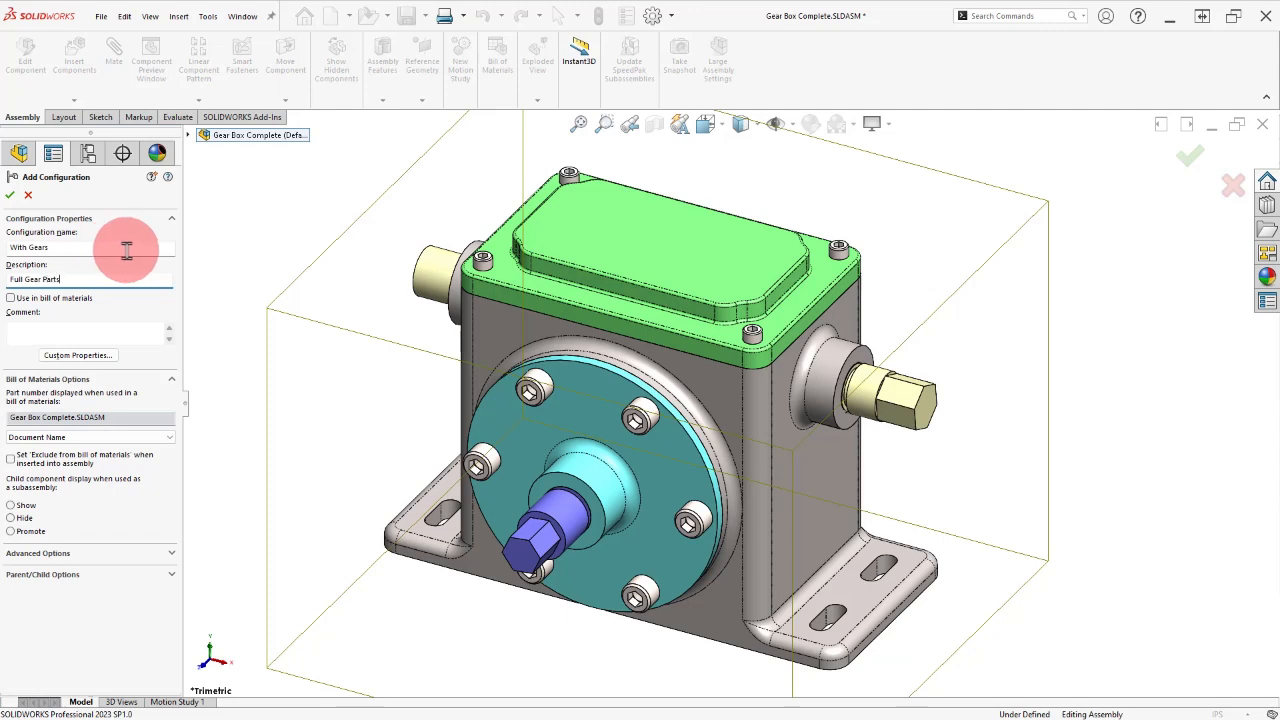
# Step: Finish adding the With Gears configuration, and add a Simplified configuration with the description No Gears, No Hardware
pyautogui.click(10, 194)
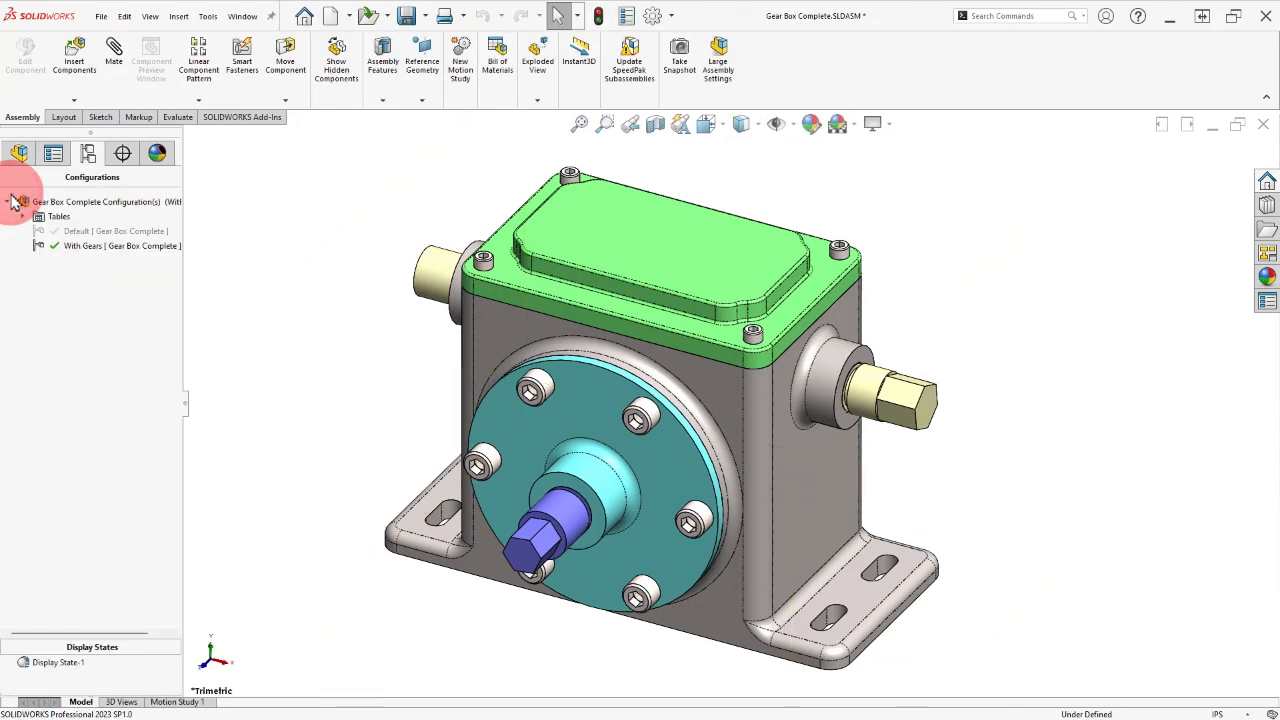
pyautogui.rightClick(113, 204)
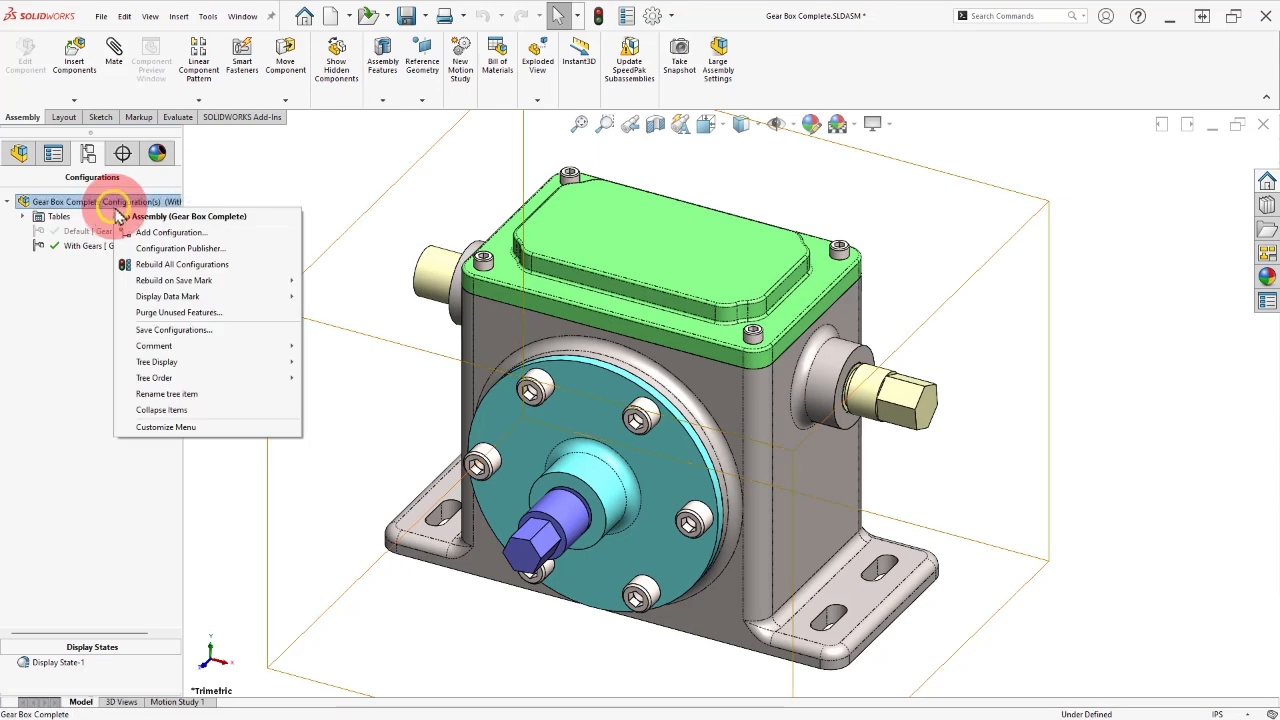
pyautogui.click(165, 234)
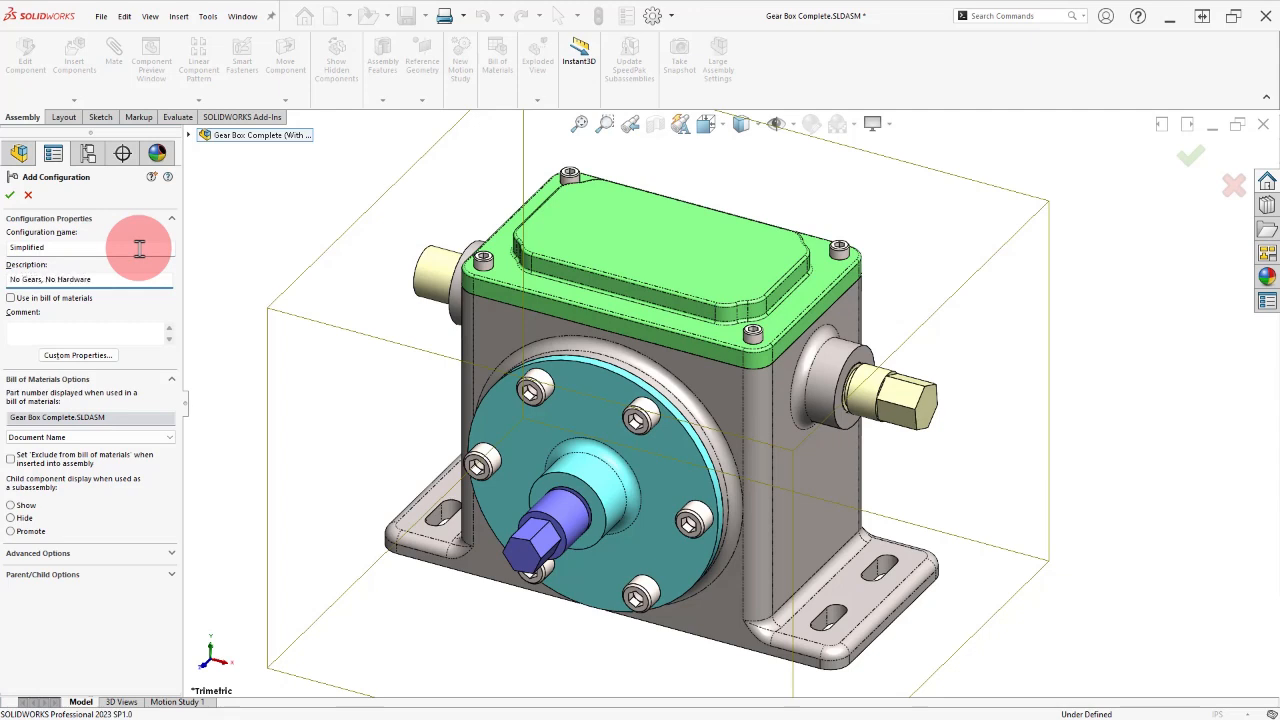
pyautogui.click(11, 196)
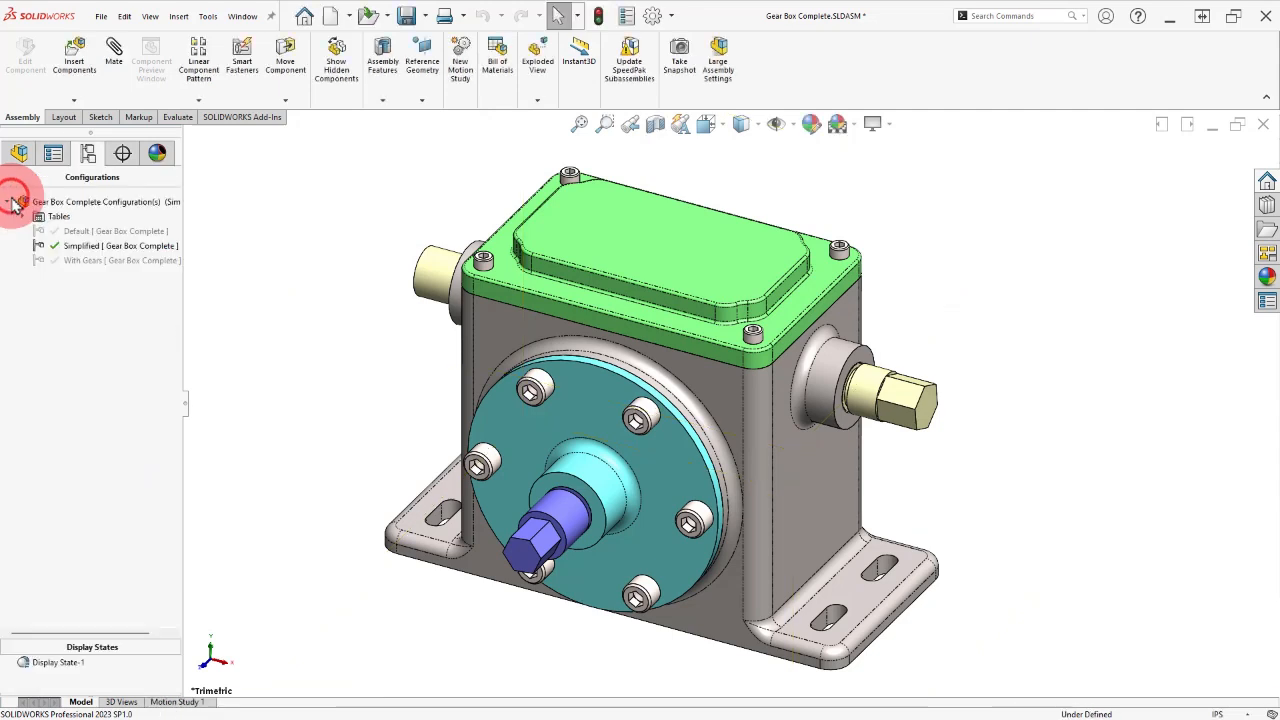
# Step: Rename the Default configuration No Gears and give it the description No Gears, With Hardware
pyautogui.rightClick(97, 233)
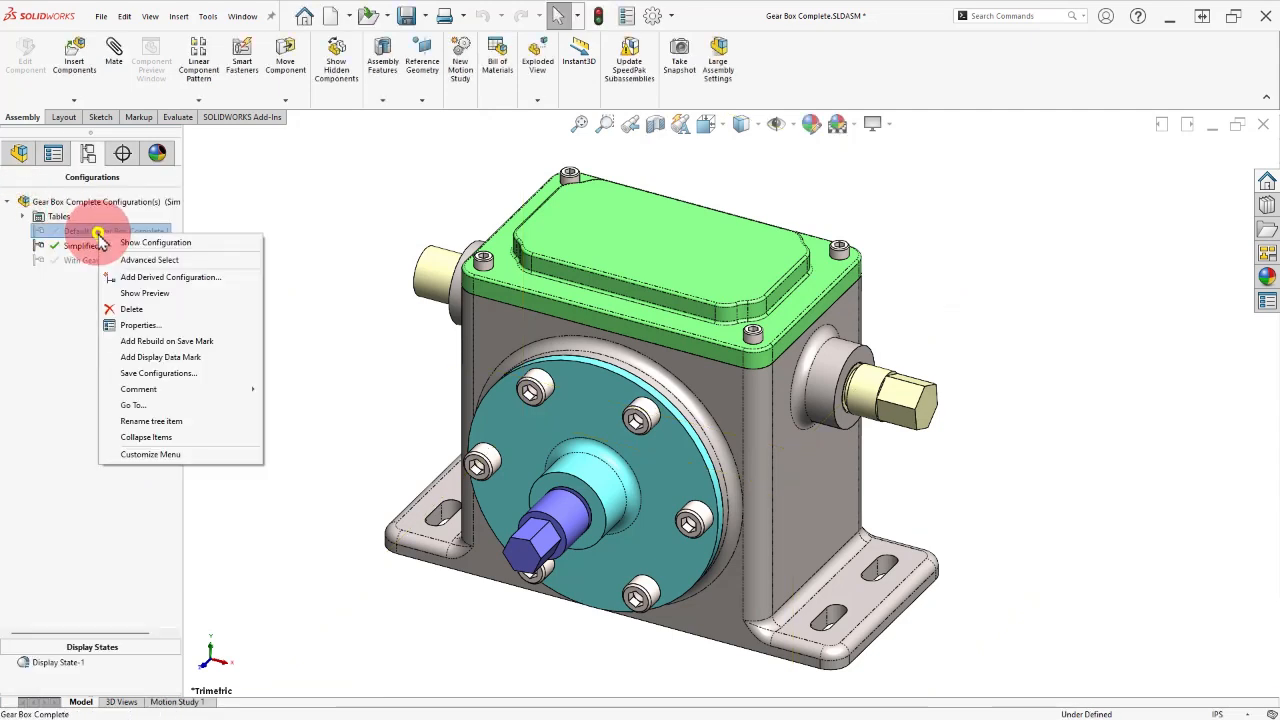
pyautogui.click(168, 325)
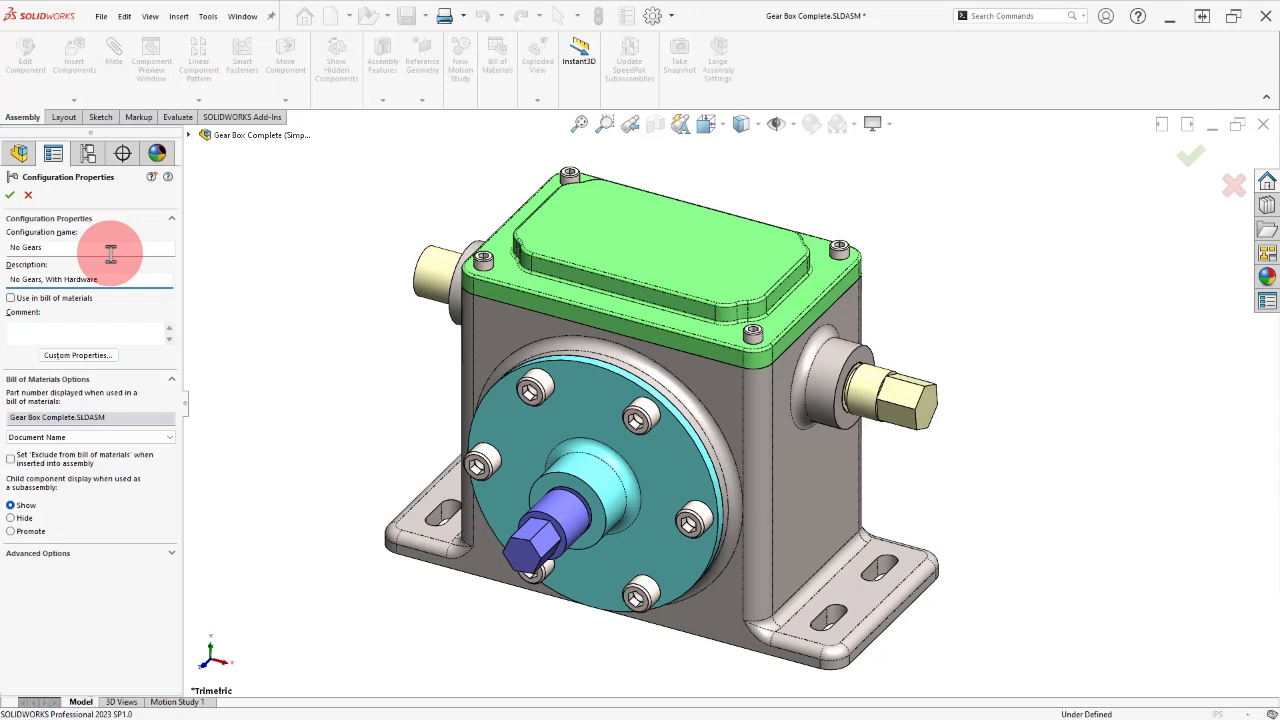
pyautogui.click(11, 196)
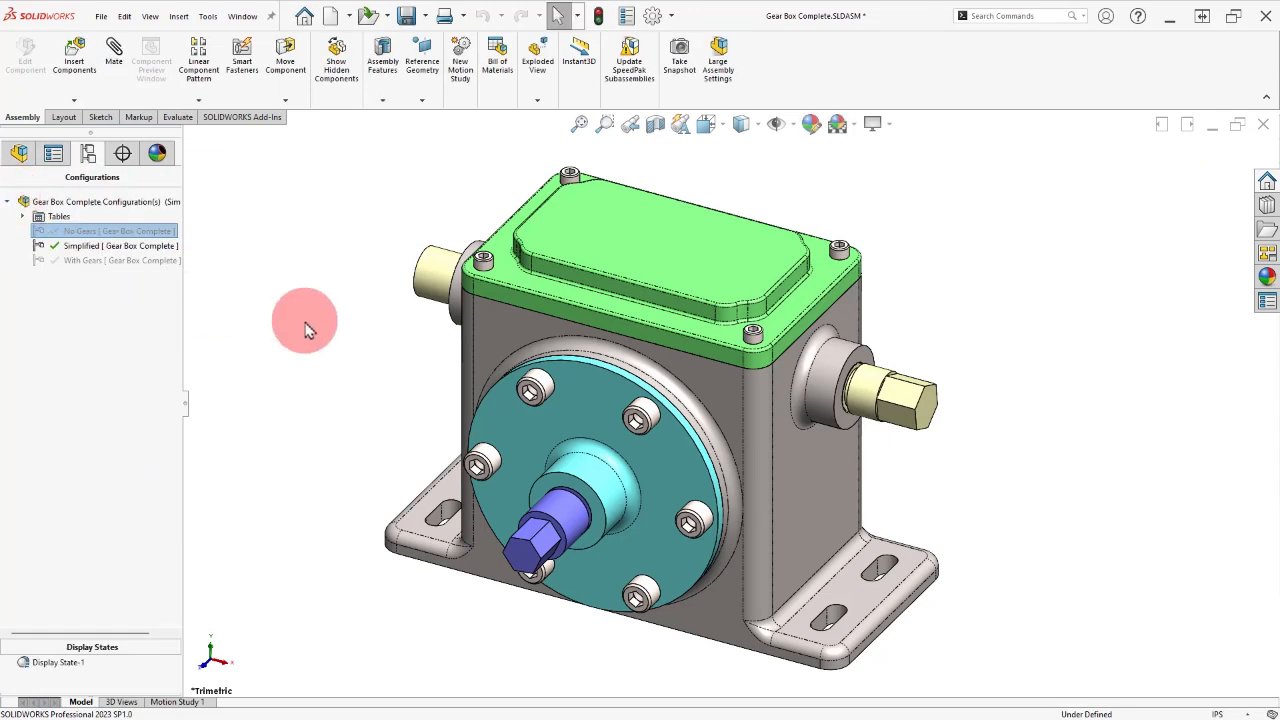
# Step: Split the tree pane to show components and configurations together, and activate the No Gears configuration
pyautogui.moveTo(113, 135); pyautogui.dragTo(115, 473)
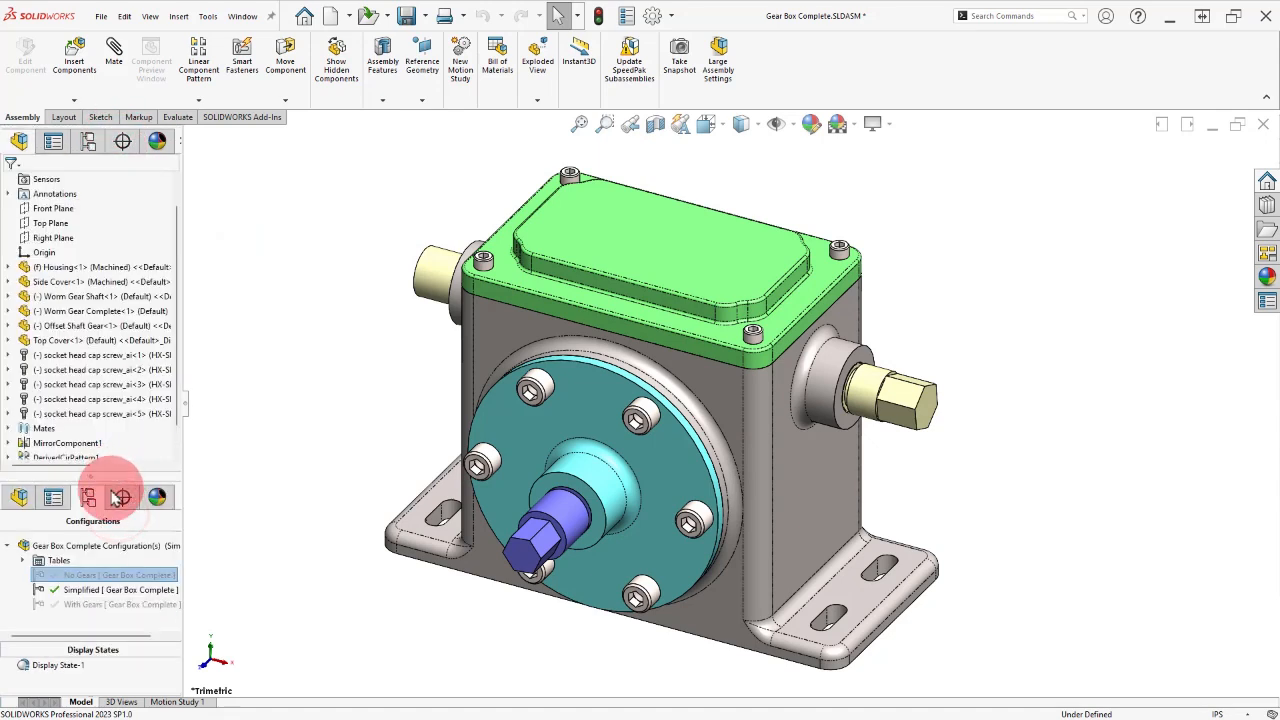
pyautogui.doubleClick(89, 576)
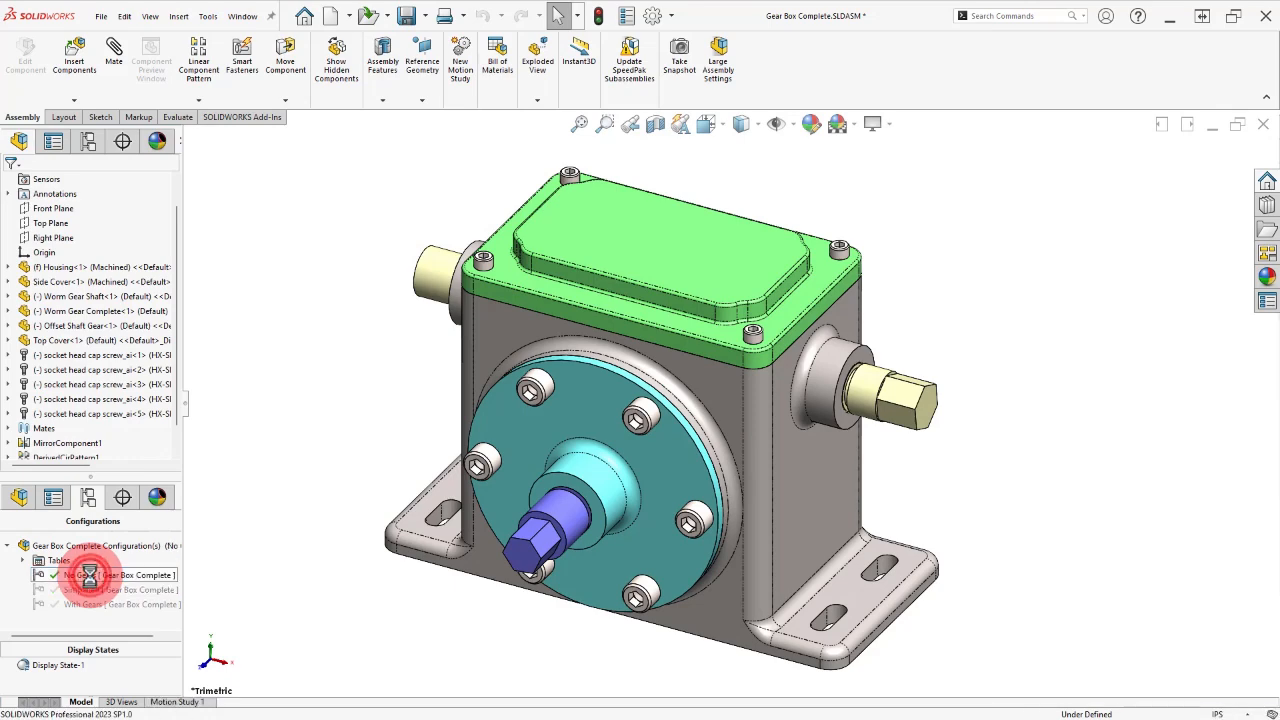
# Step: Hide the green Top Cover to expose the gears inside the housing
pyautogui.moveTo(475, 203); pyautogui.dragTo(457, 271, button='middle')
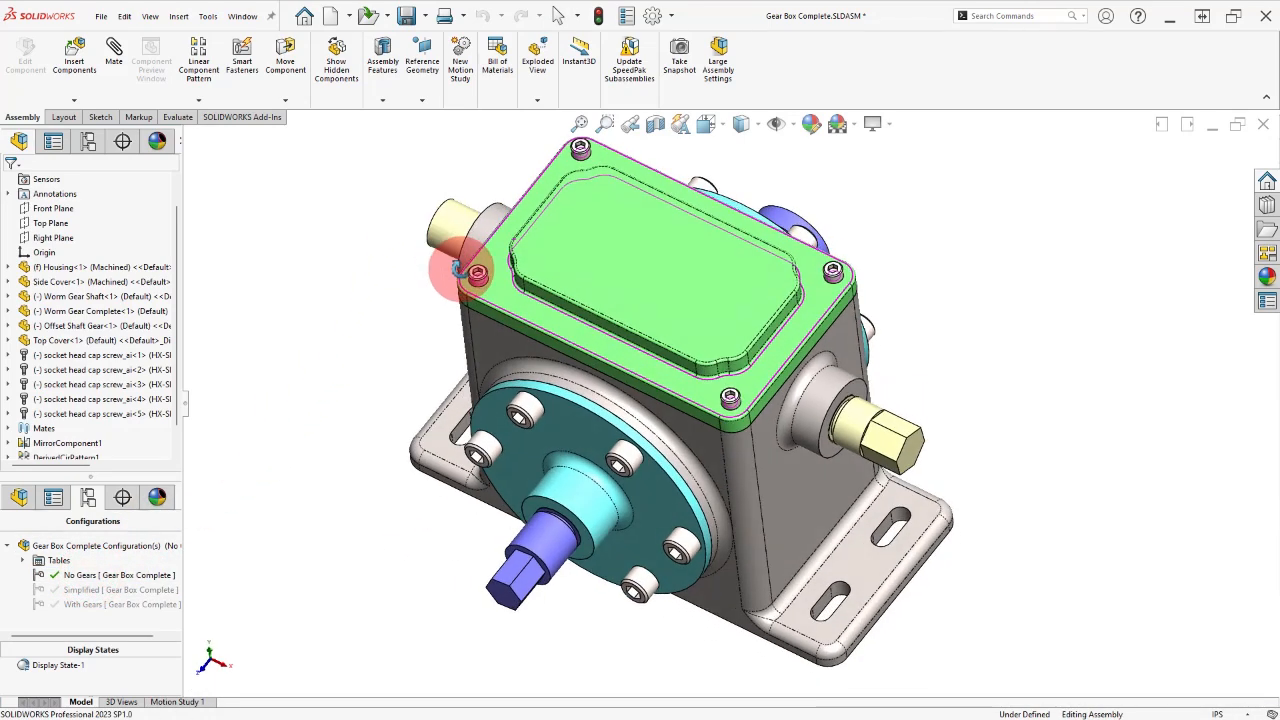
pyautogui.click(654, 271)
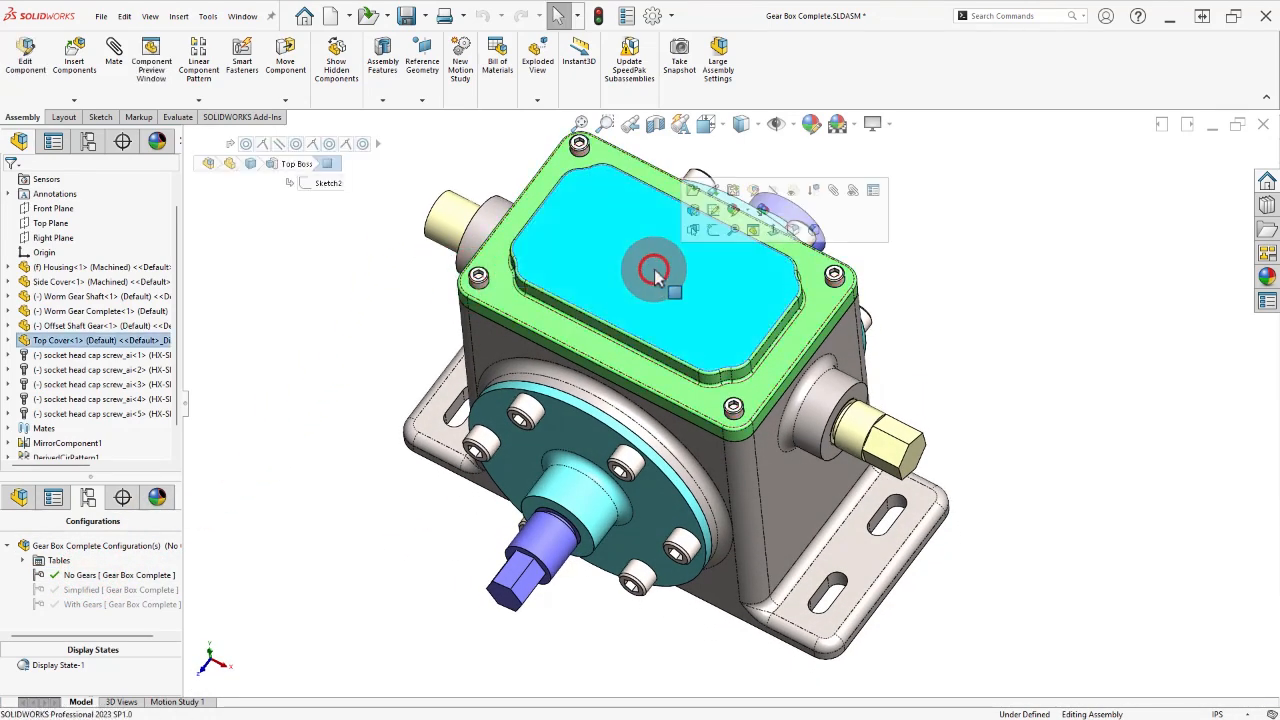
pyautogui.click(791, 190)
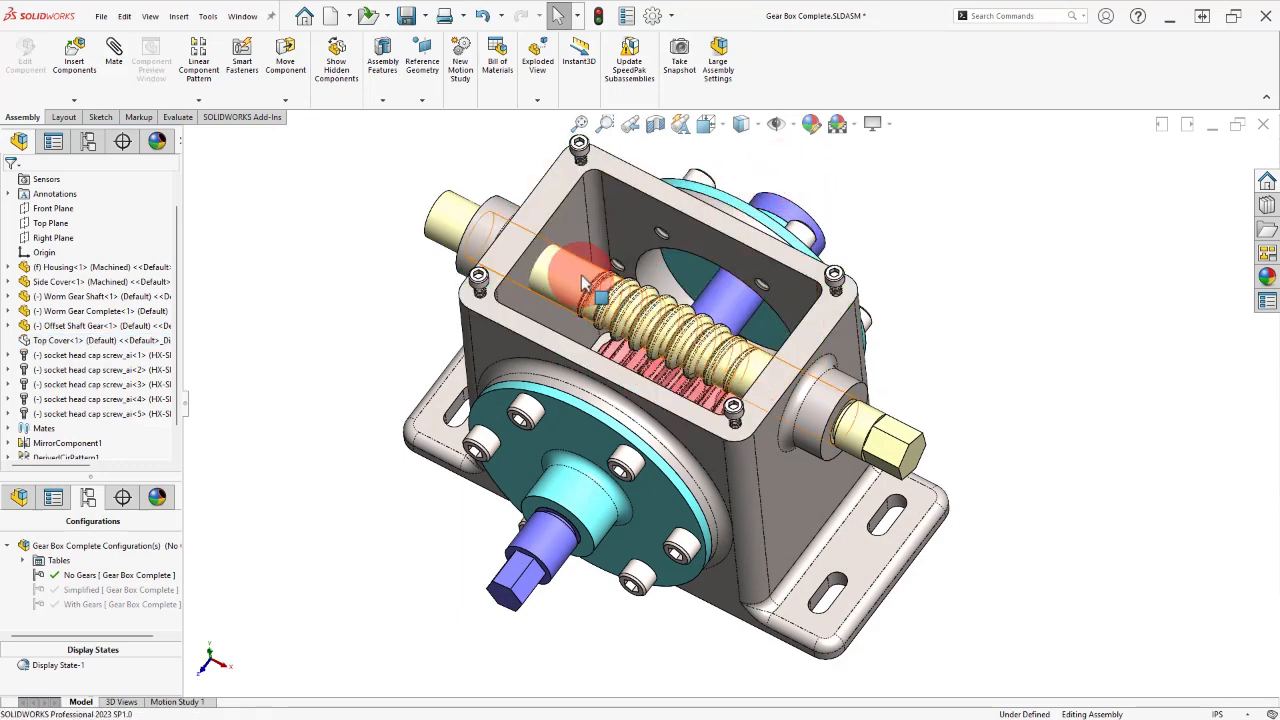
# Step: Suppress the Offset Shaft Gear and Worm Gear Complete components, and review the assembly's list of mates
pyautogui.click(622, 262)
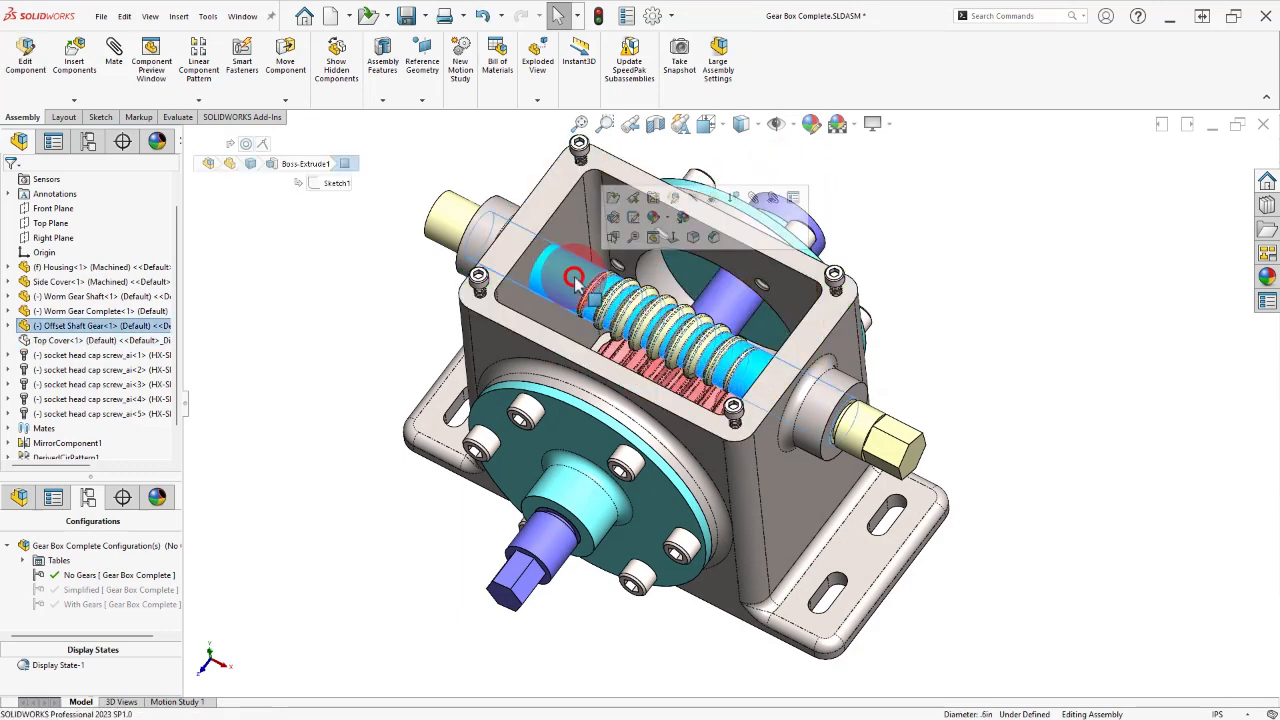
pyautogui.click(736, 200)
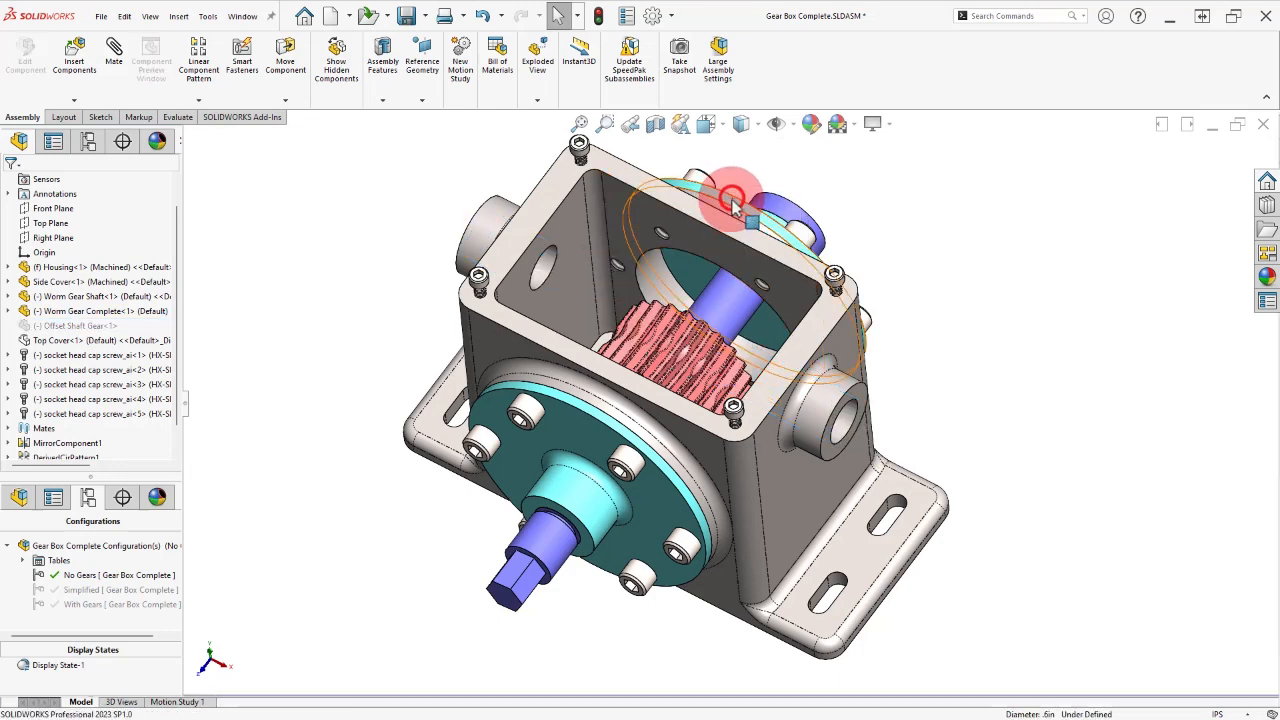
pyautogui.click(663, 335)
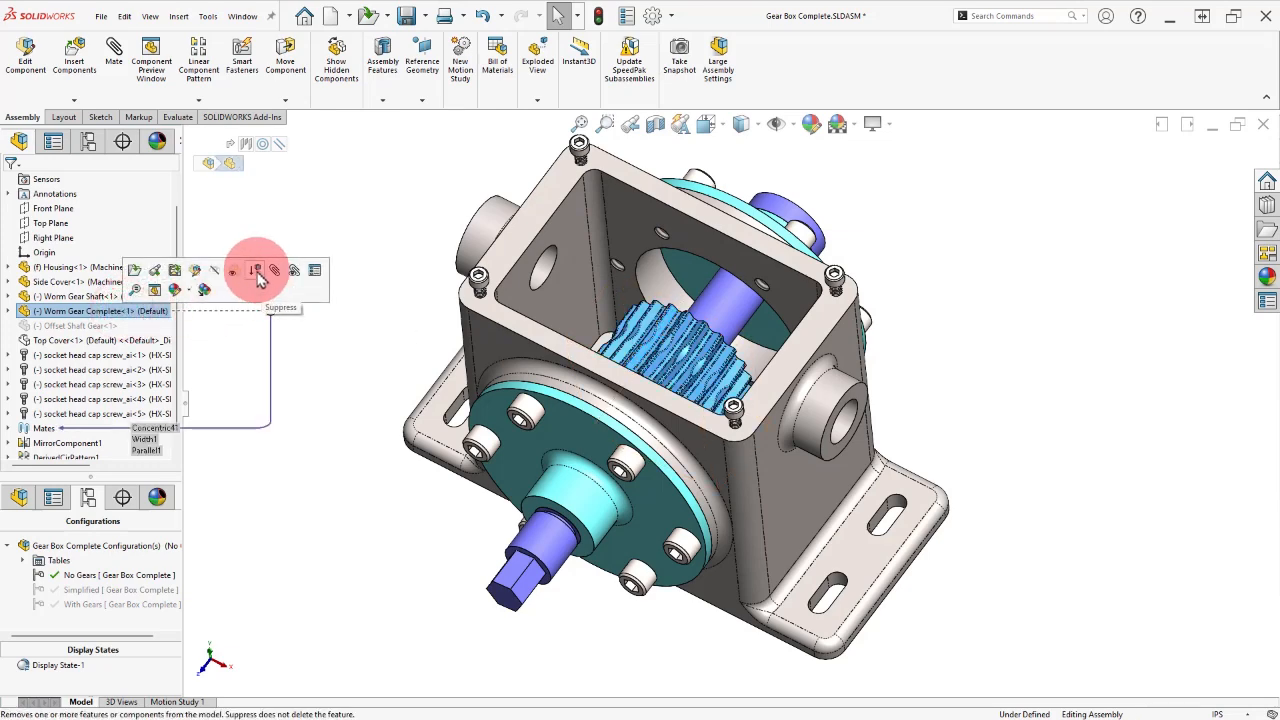
pyautogui.click(258, 274)
pyautogui.moveTo(394, 266)
pyautogui.mouseDown(button='middle')
pyautogui.moveTo(366, 343)
pyautogui.moveTo(400, 251)
pyautogui.moveTo(398, 272)
pyautogui.mouseUp(button='middle')
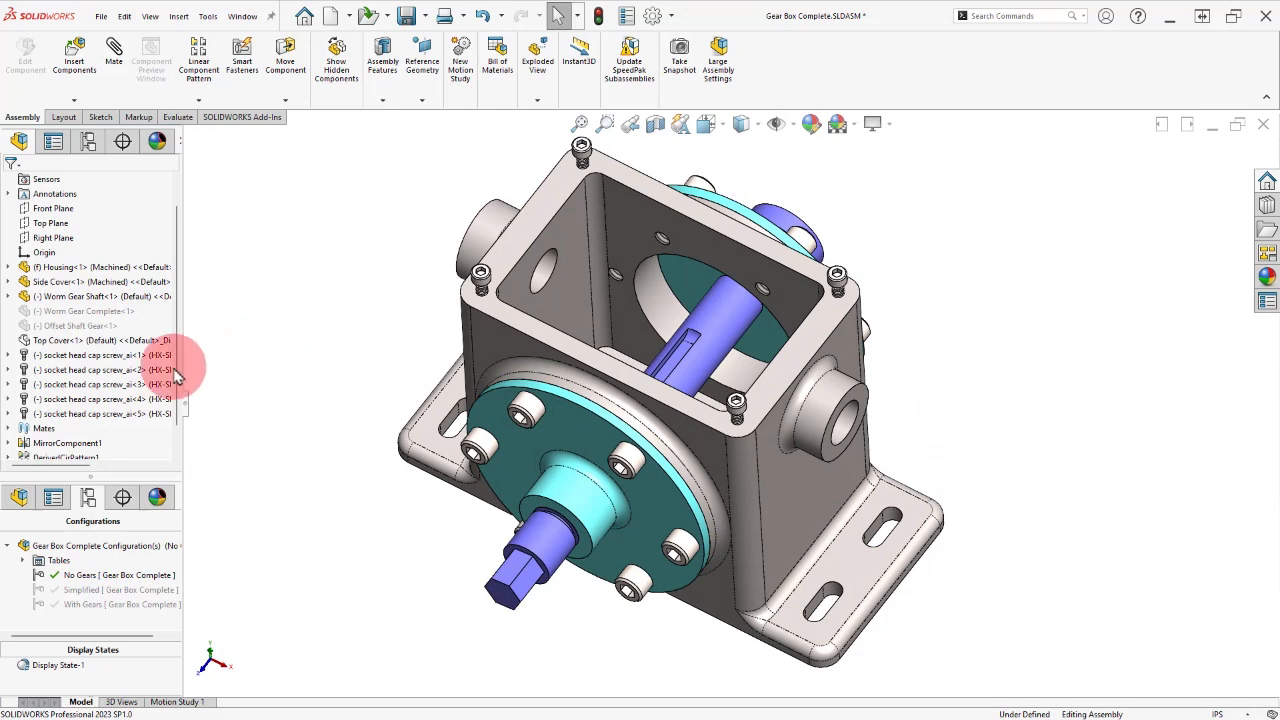
pyautogui.click(9, 429)
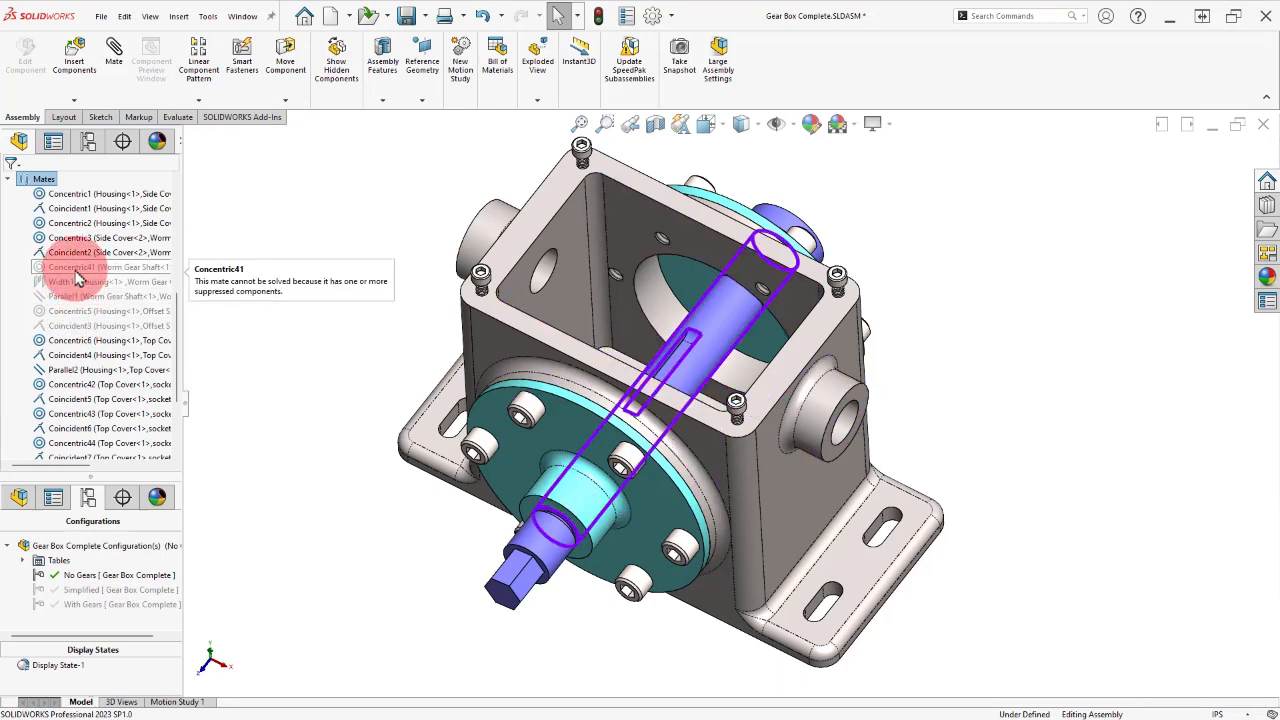
pyautogui.click(8, 180)
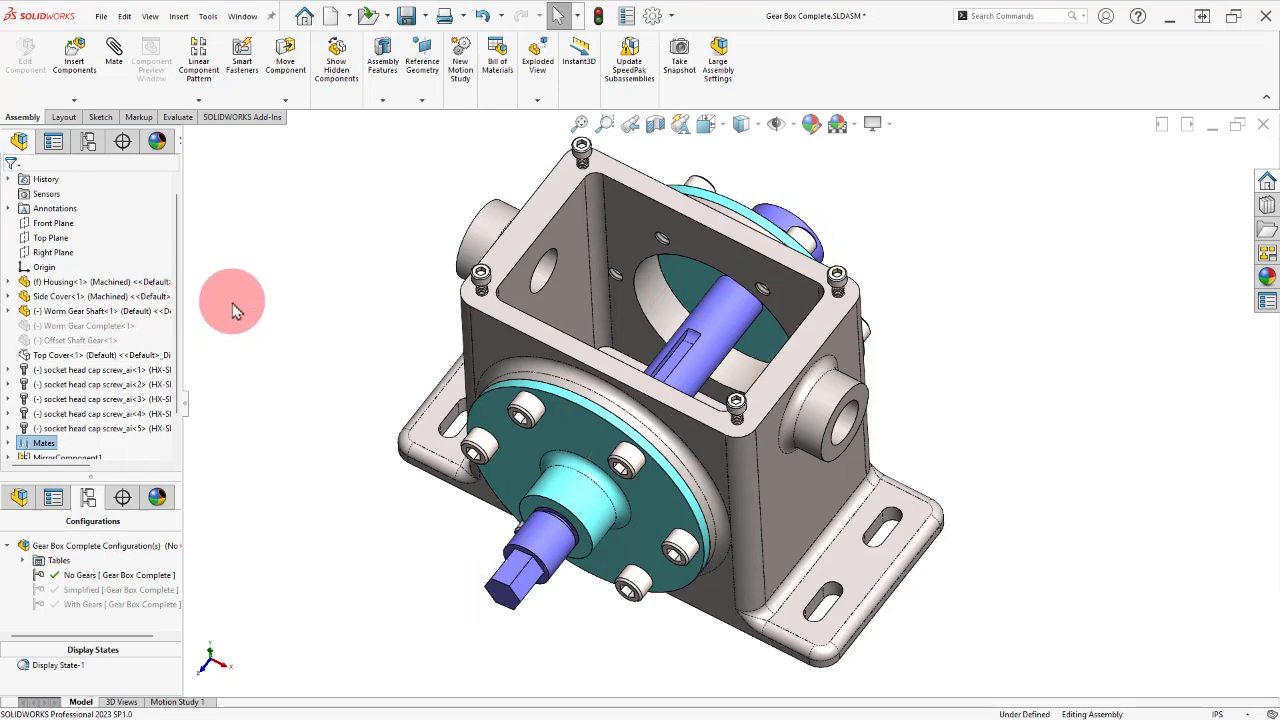
# Step: Insert the Offset Shaft part into the assembly, placing it above and behind the open housing
pyautogui.click(74, 58)
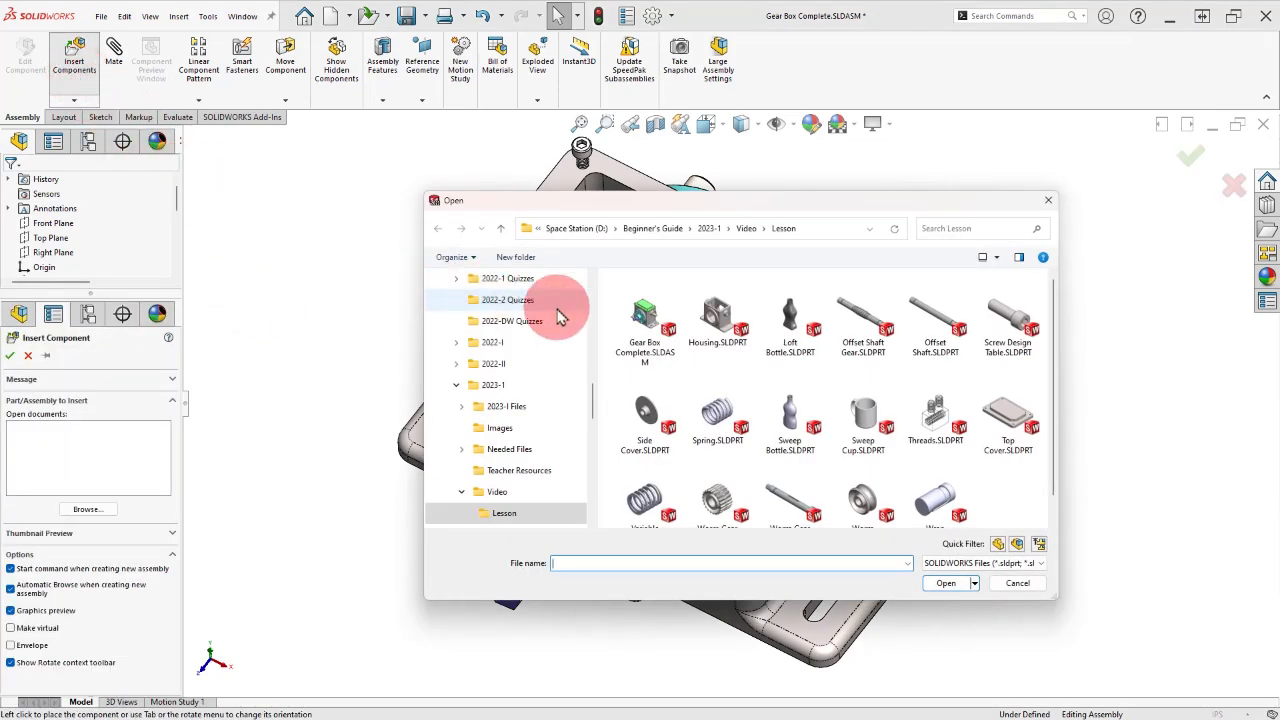
pyautogui.click(933, 320)
pyautogui.click(945, 583)
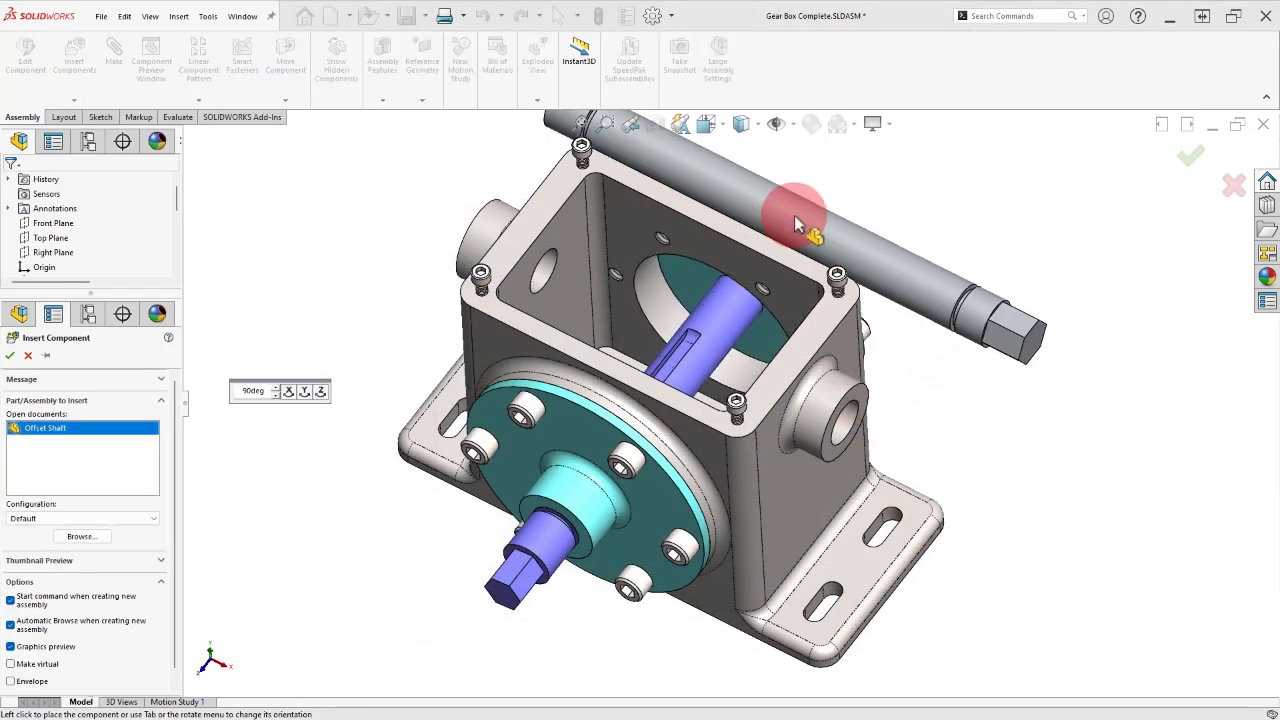
pyautogui.click(789, 195)
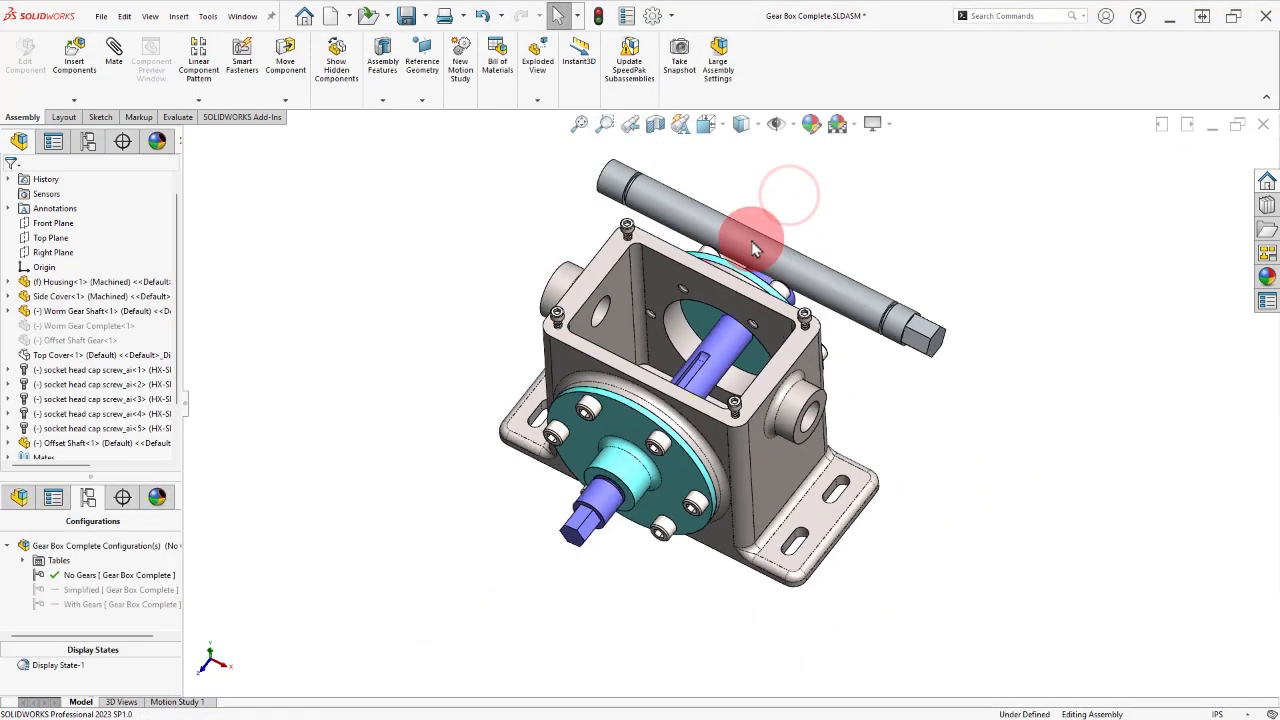
# Step: Set the Offset Shaft's diameter to .575 in and regenerate the model
pyautogui.click(698, 208)
pyautogui.moveTo(628, 140); pyautogui.dragTo(552, 172)
pyautogui.doubleClick(550, 166)
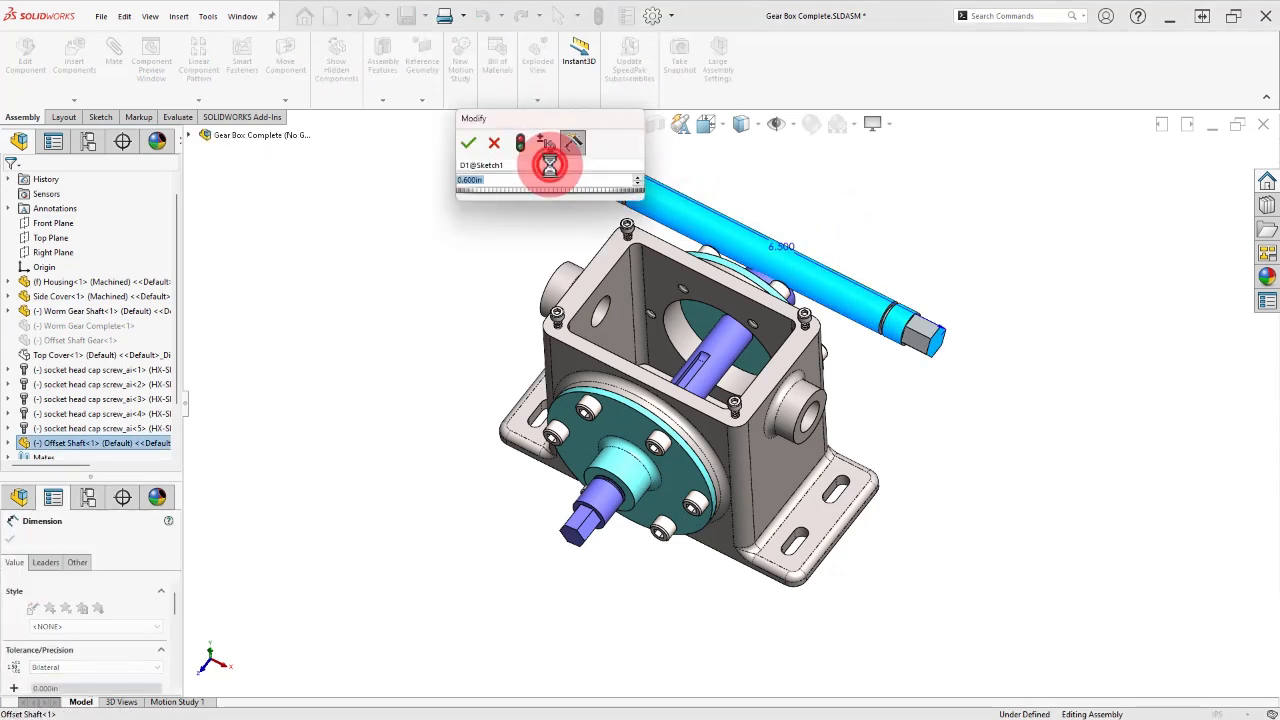
pyautogui.write('.57')
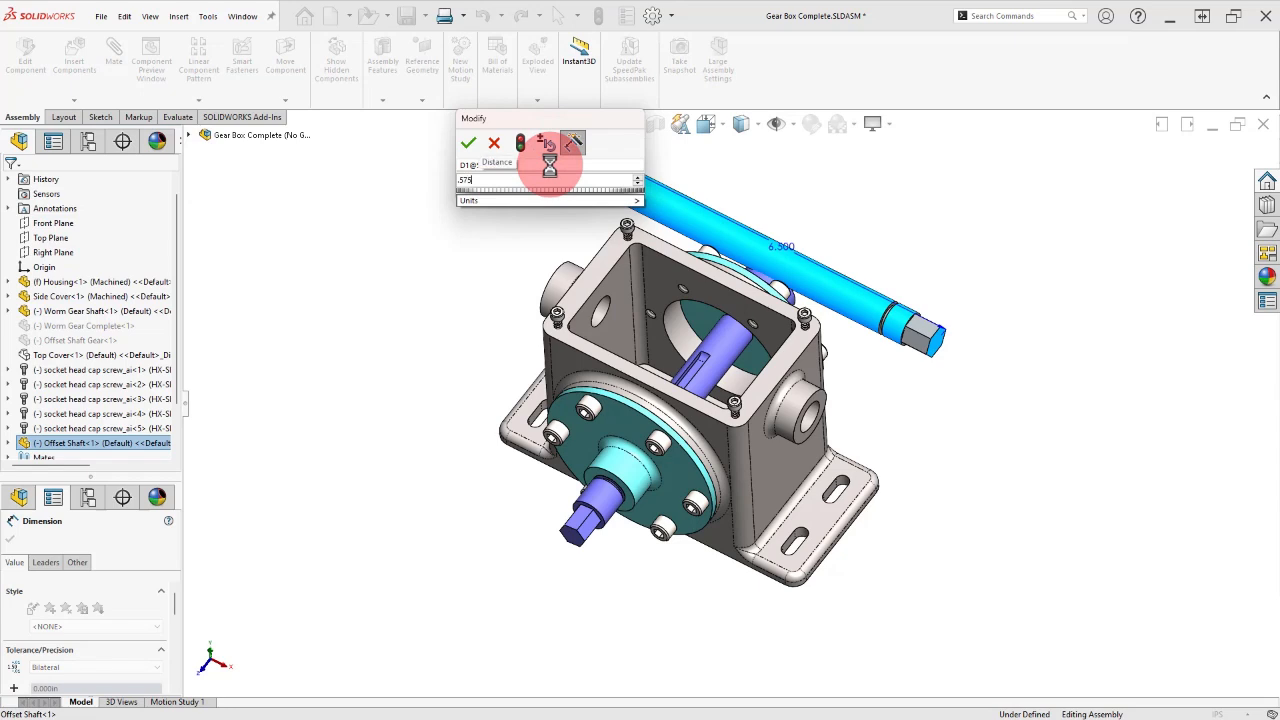
pyautogui.write('5')
pyautogui.click(519, 143)
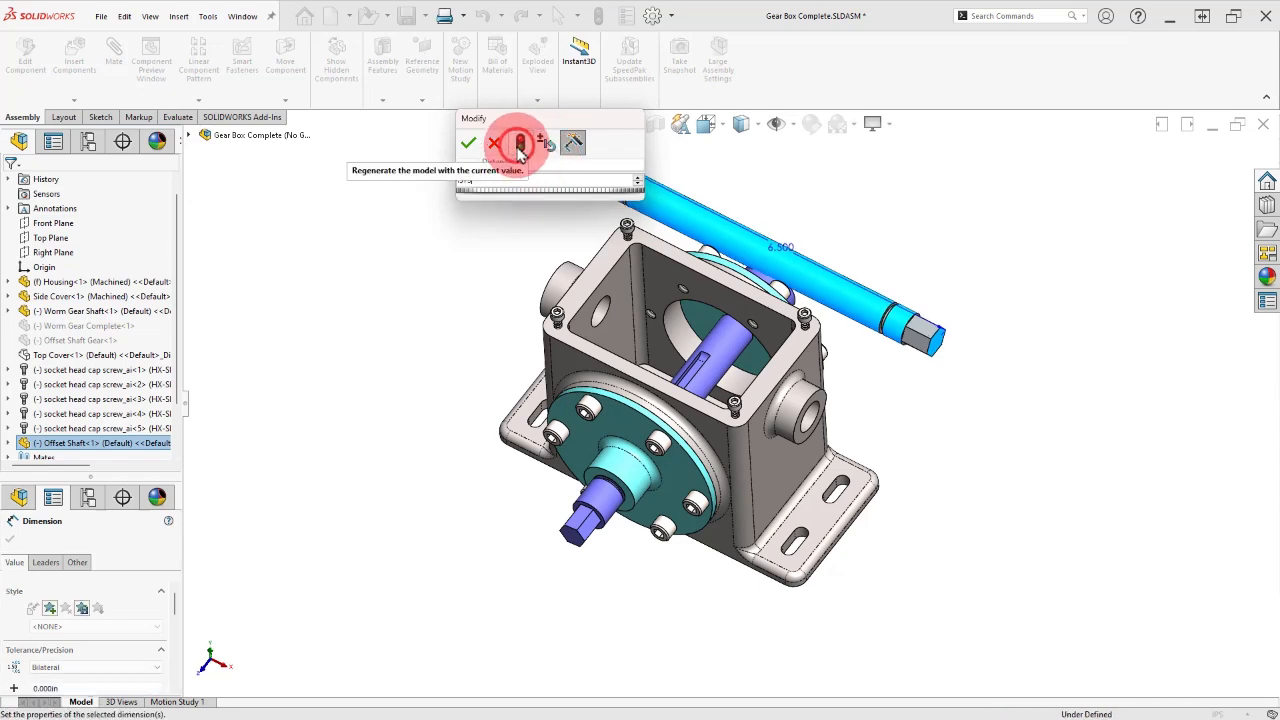
pyautogui.click(467, 143)
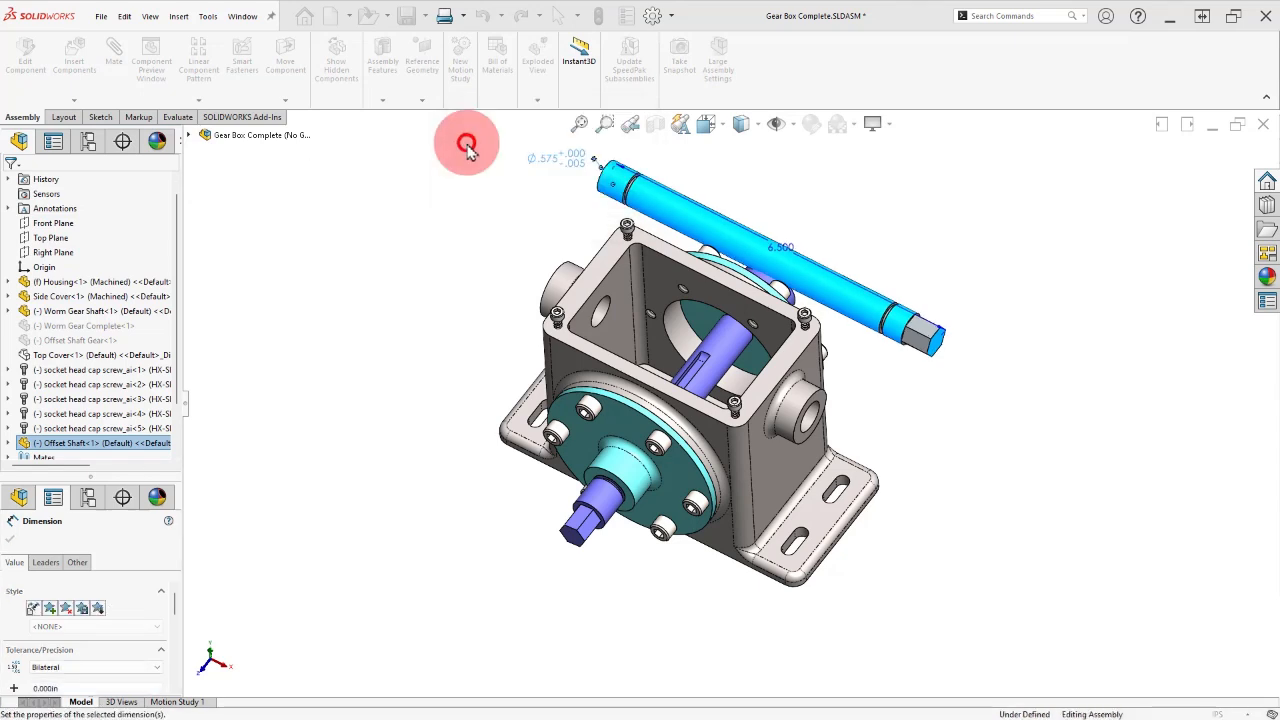
pyautogui.click(884, 250)
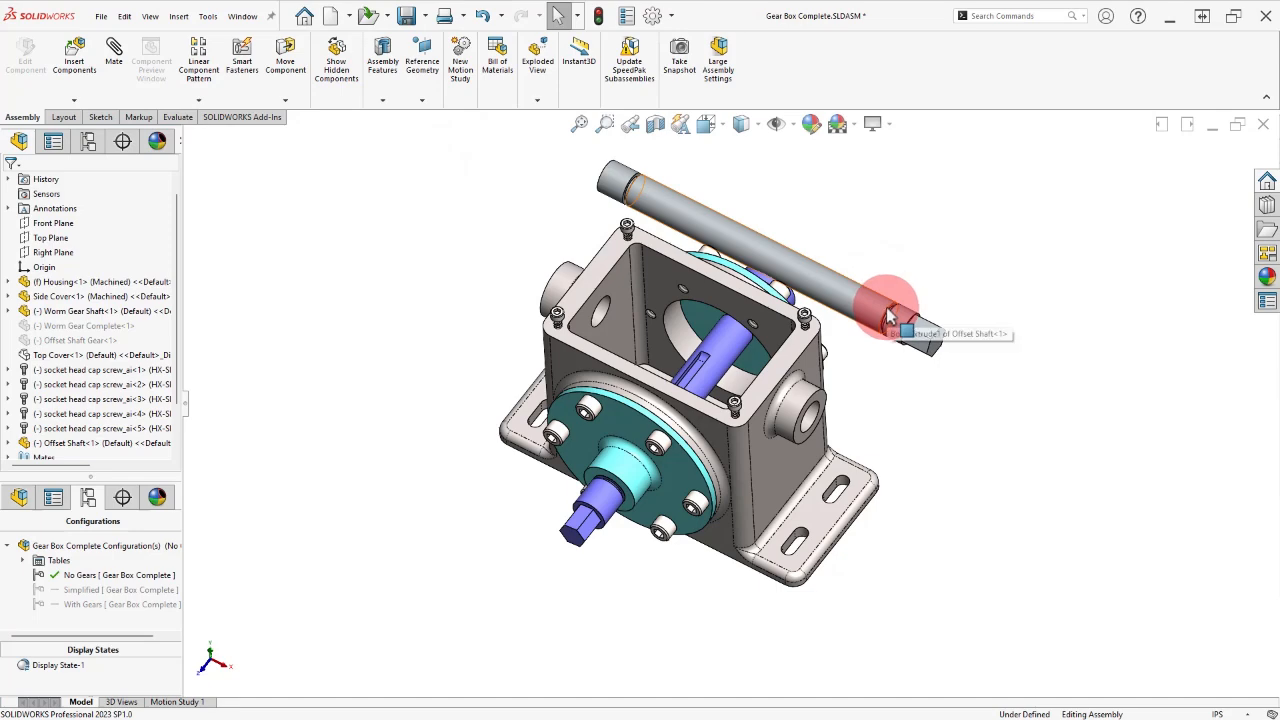
# Step: Mate the circular groove edge near the Offset Shaft's hex end to the outer edge of the housing's side bore
pyautogui.scroll(-5, 889, 320)
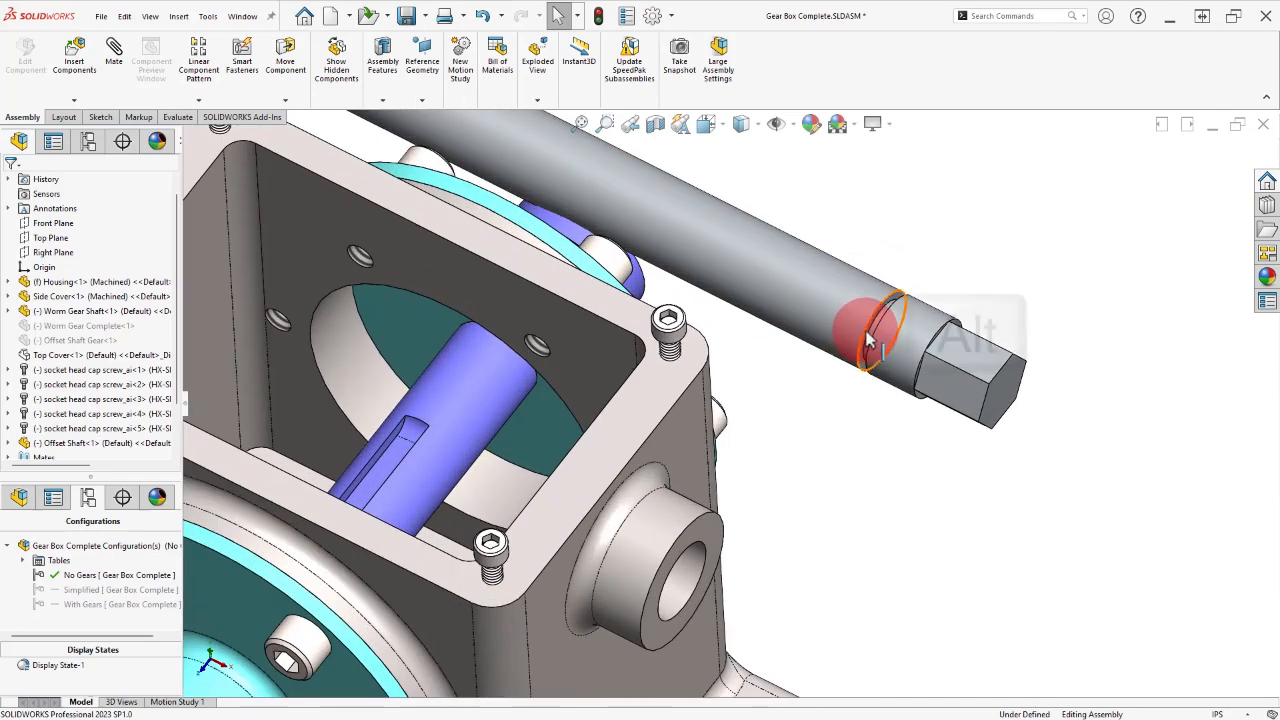
pyautogui.keyDown('alt'); pyautogui.click(867, 338); pyautogui.keyUp('alt')
pyautogui.keyDown('alt'); pyautogui.moveTo(867, 338); pyautogui.dragTo(714, 560); pyautogui.keyUp('alt')
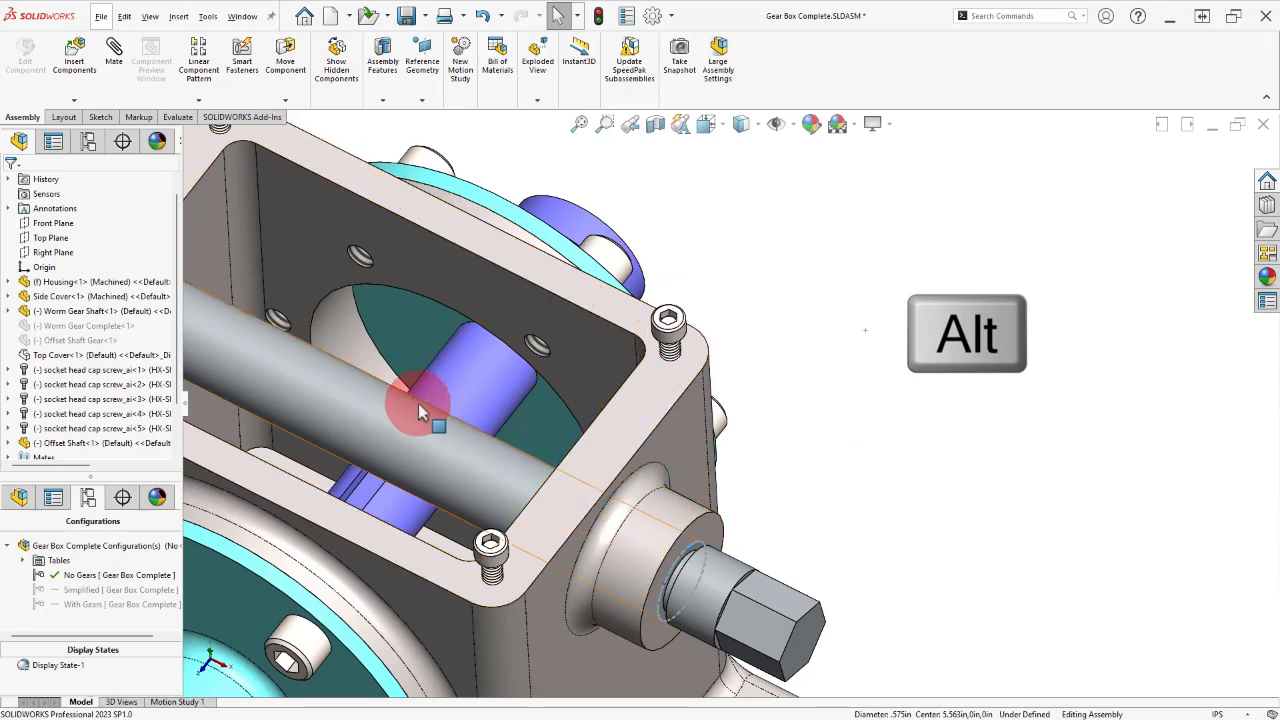
pyautogui.scroll(5, 388, 366)
pyautogui.scroll(1, 387, 366)
pyautogui.scroll(-1, 311, 496)
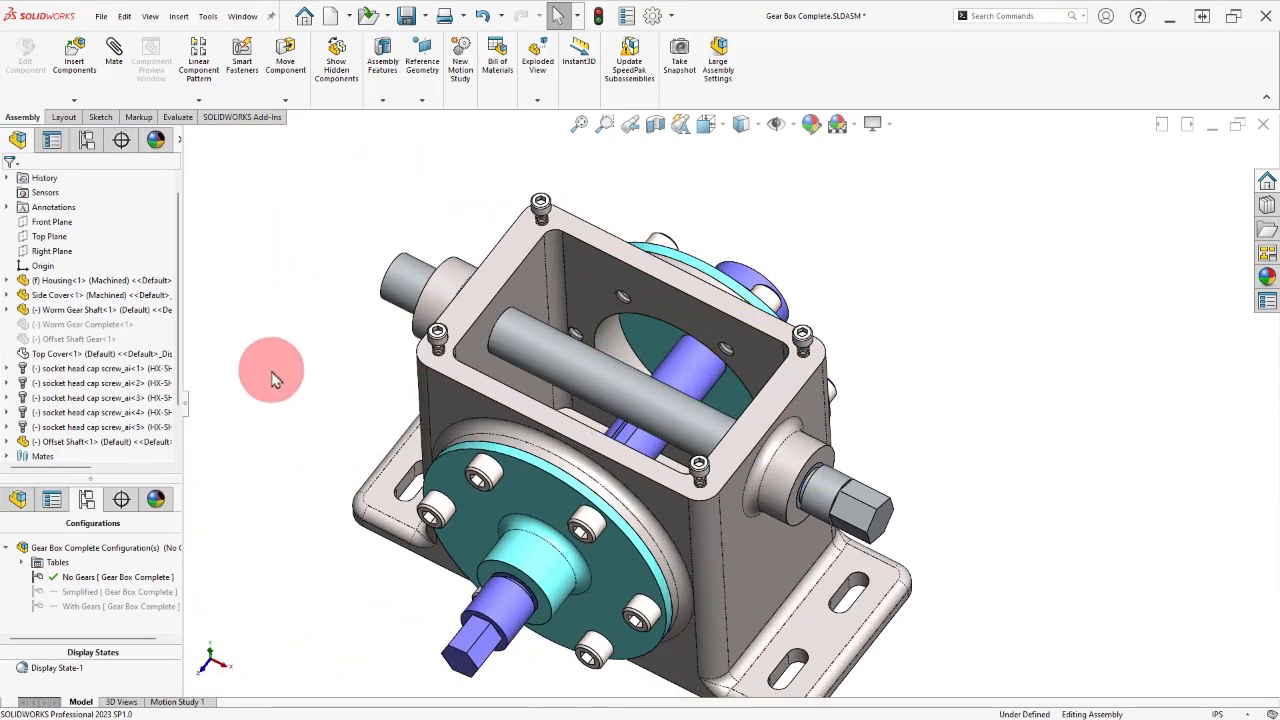
# Step: Insert the Worm Gear part into the assembly, placing it behind the open housing
pyautogui.click(78, 86)
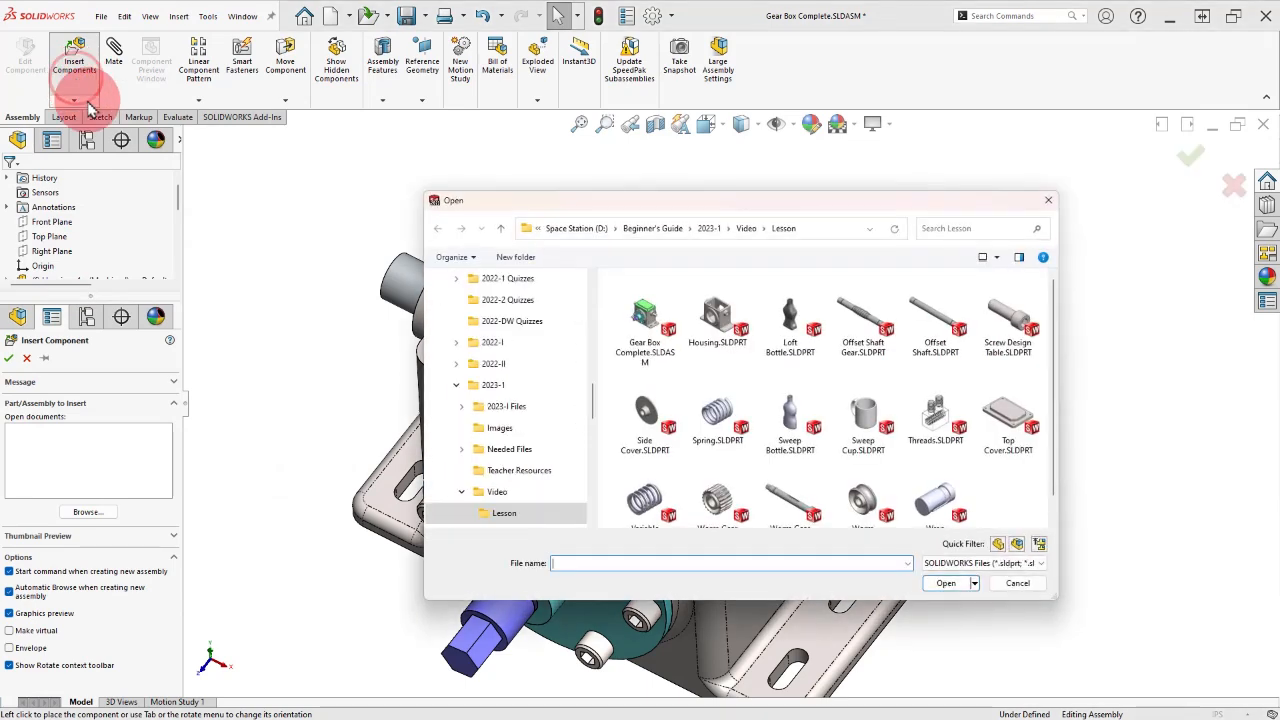
pyautogui.click(840, 505)
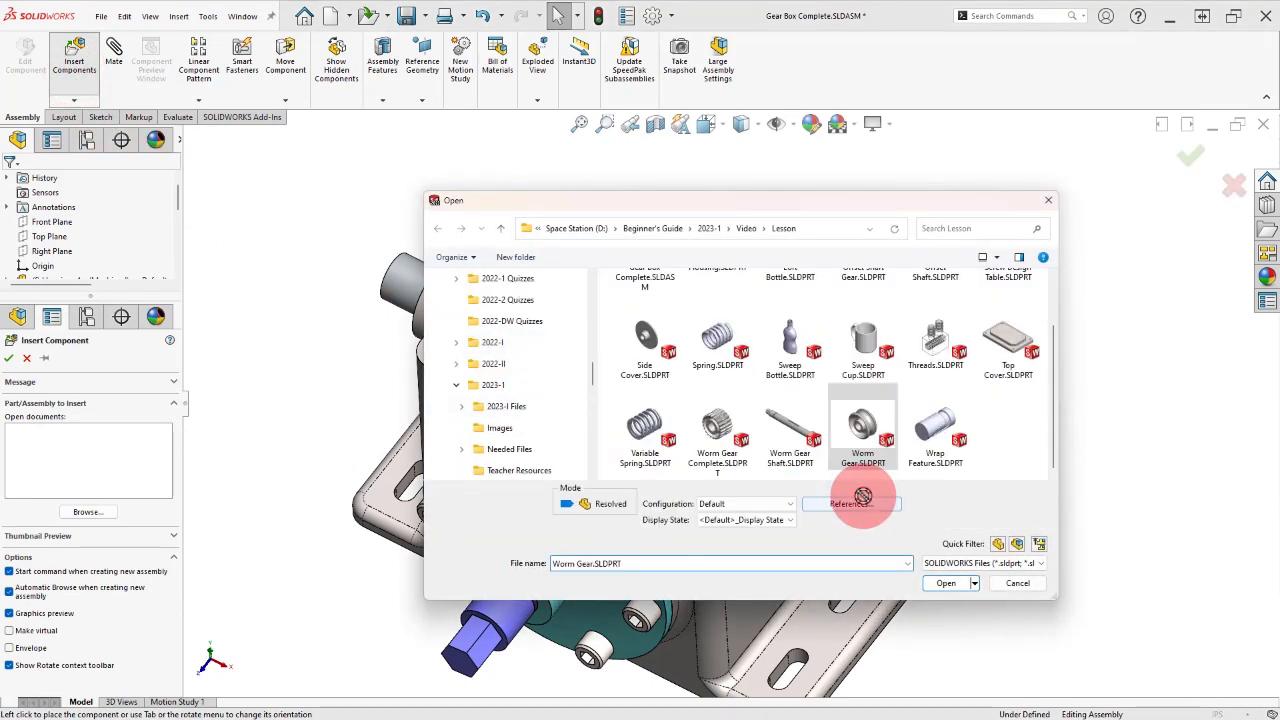
pyautogui.click(945, 583)
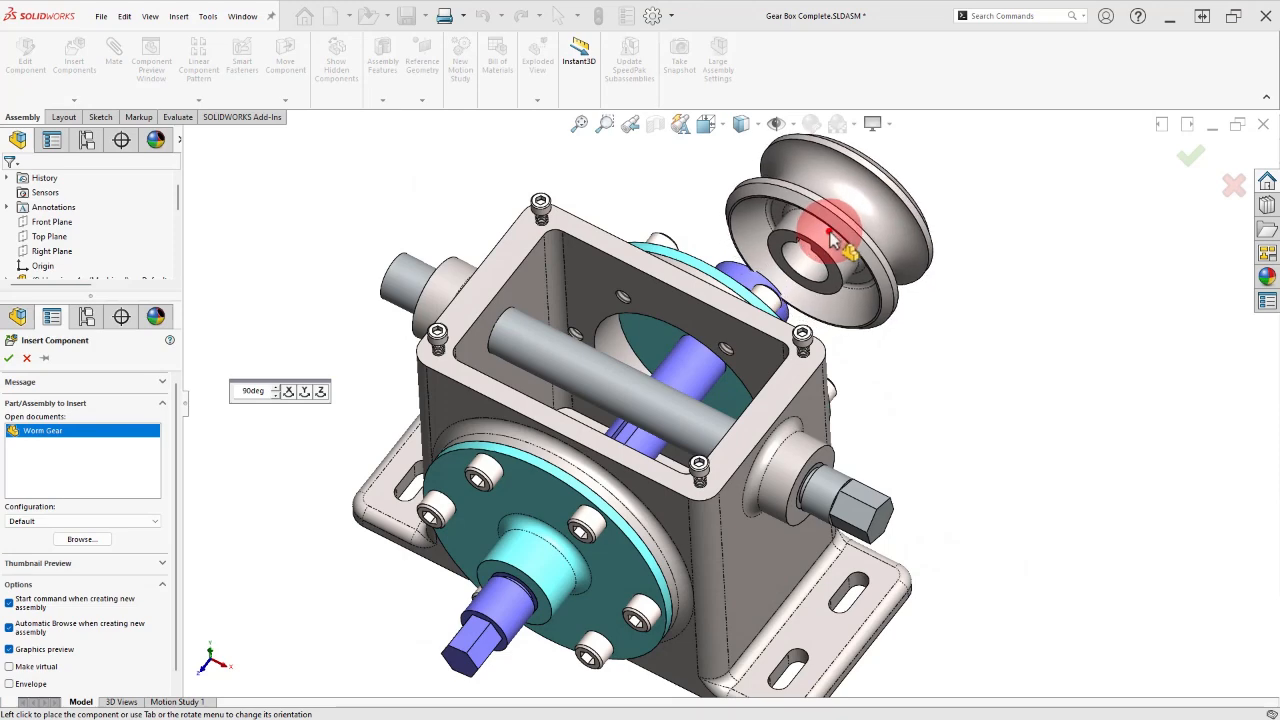
pyautogui.click(828, 233)
pyautogui.click(794, 266)
# Step: Add a concentric mate between the Worm Gear's bore and the cylindrical face of the Worm Gear Shaft
pyautogui.scroll(3, 806, 288)
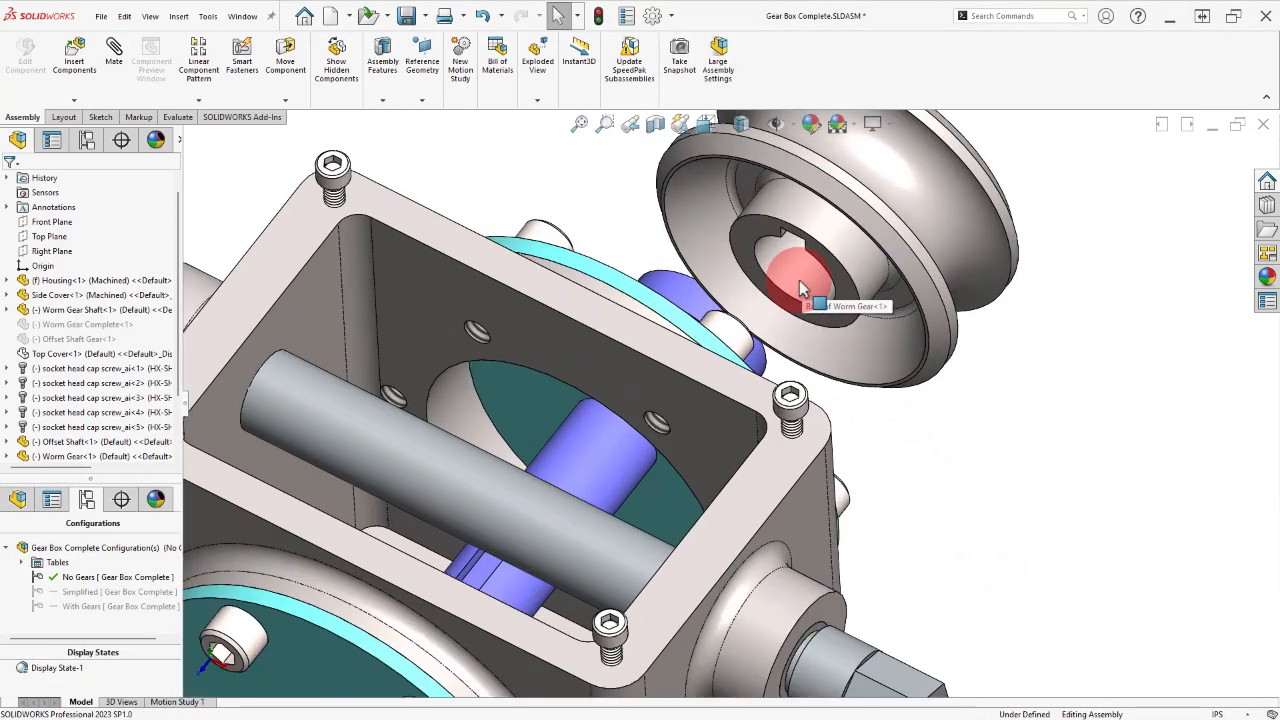
pyautogui.click(803, 288)
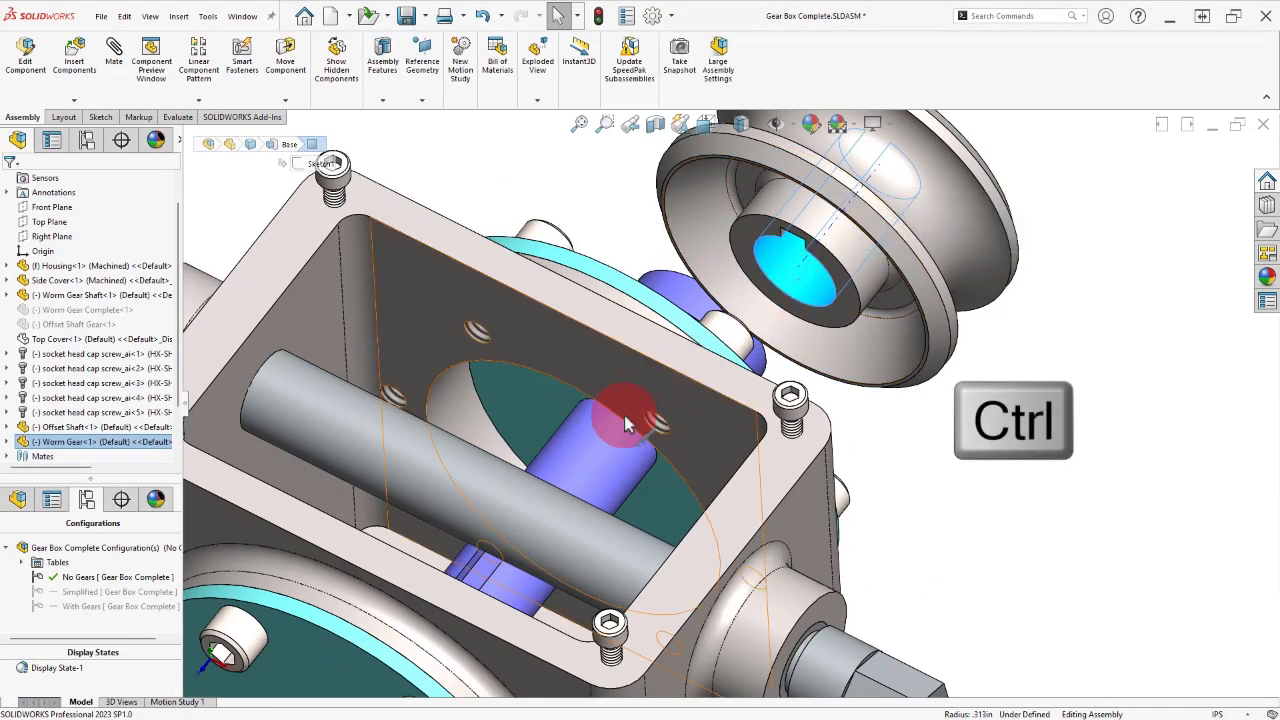
pyautogui.keyDown('ctrl'); pyautogui.click(601, 448); pyautogui.keyUp('ctrl')
pyautogui.click(687, 434)
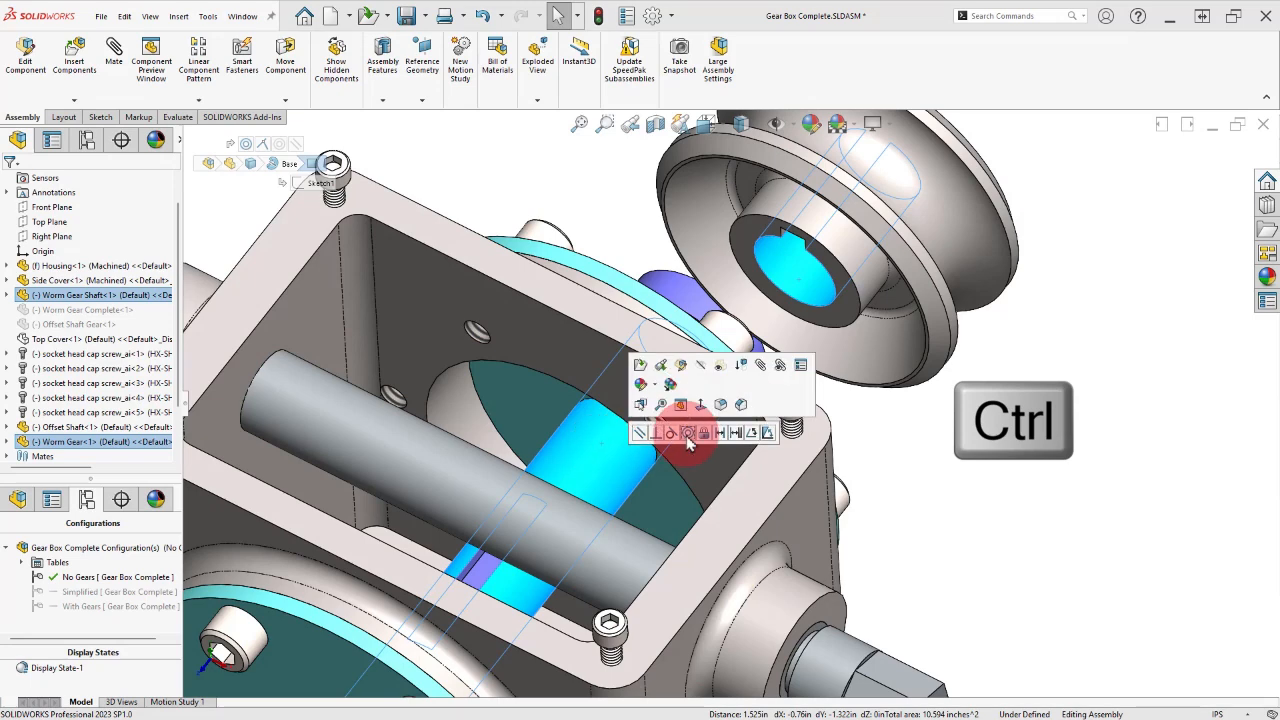
# Step: Apply the concentric mate between the Worm Gear and its shaft, and slide the gear along the shaft into the housing
pyautogui.click(690, 438)
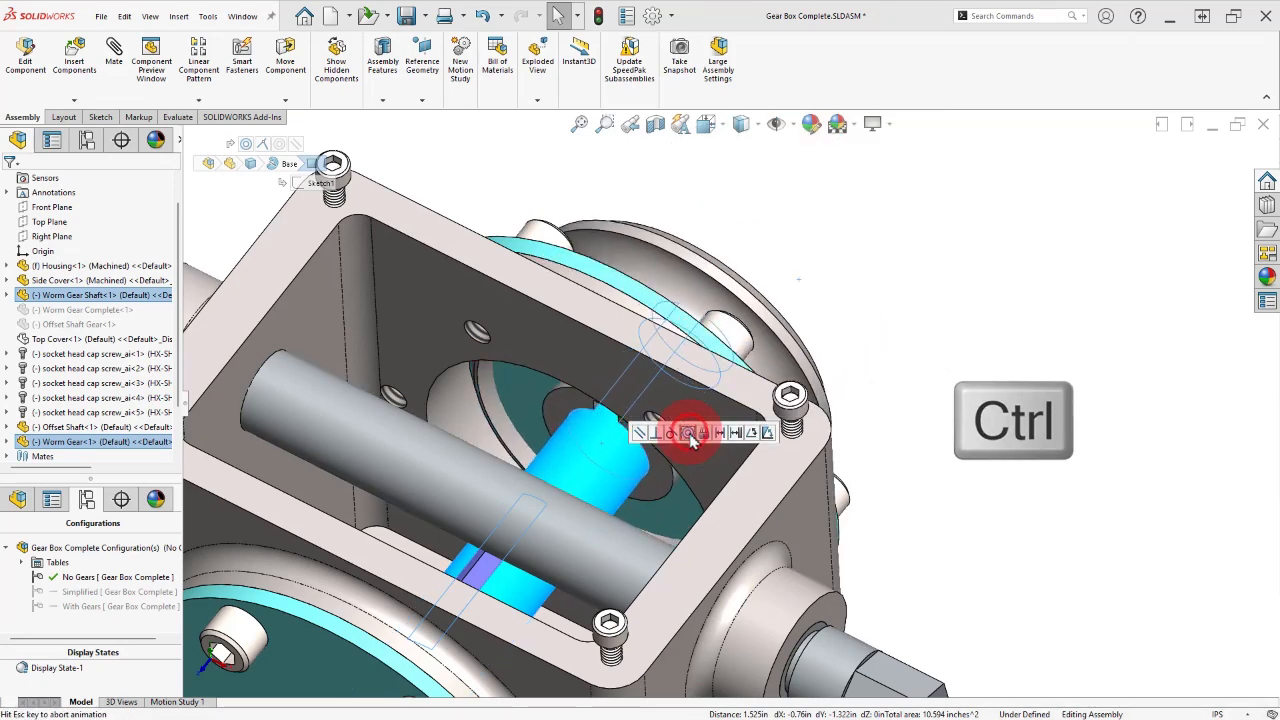
pyautogui.moveTo(730, 320); pyautogui.dragTo(471, 479)
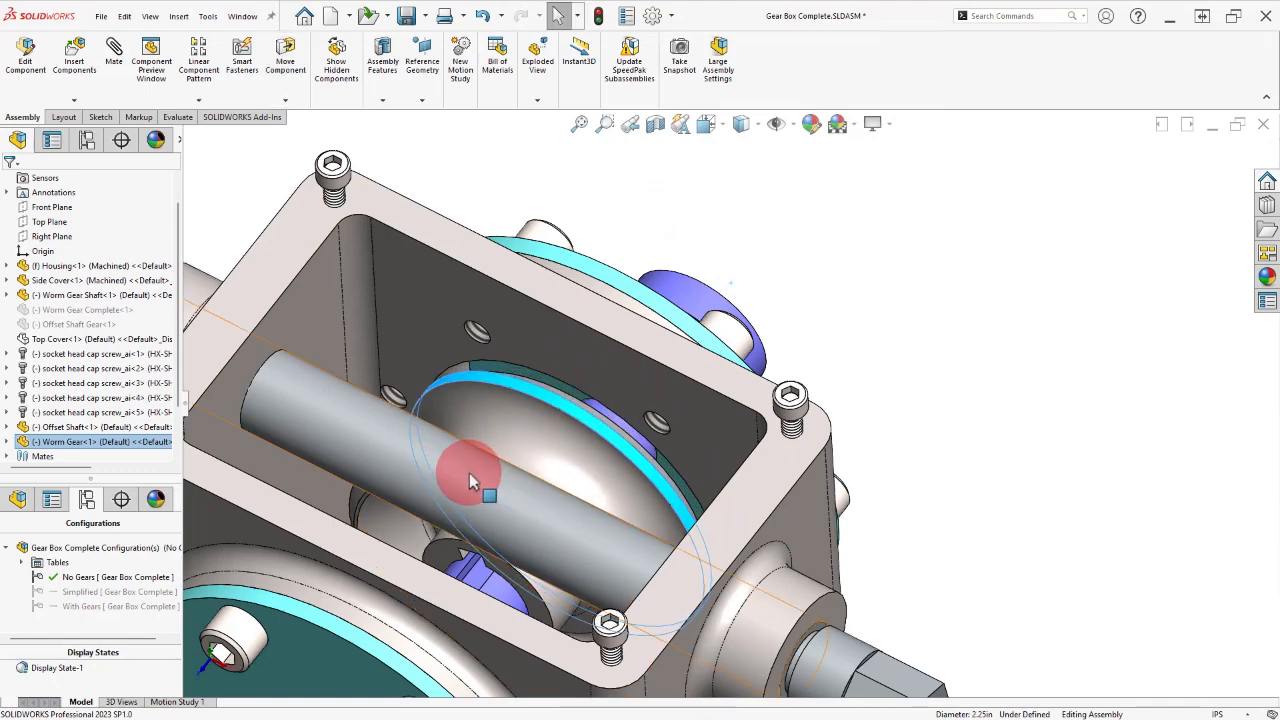
# Step: Add a parallel mate between the Worm Gear's keyway face and the keyway face of the Worm Gear Shaft
pyautogui.scroll(-3, 457, 563)
pyautogui.scroll(-3, 457, 563)
pyautogui.moveTo(515, 540); pyautogui.dragTo(538, 500, button='middle')
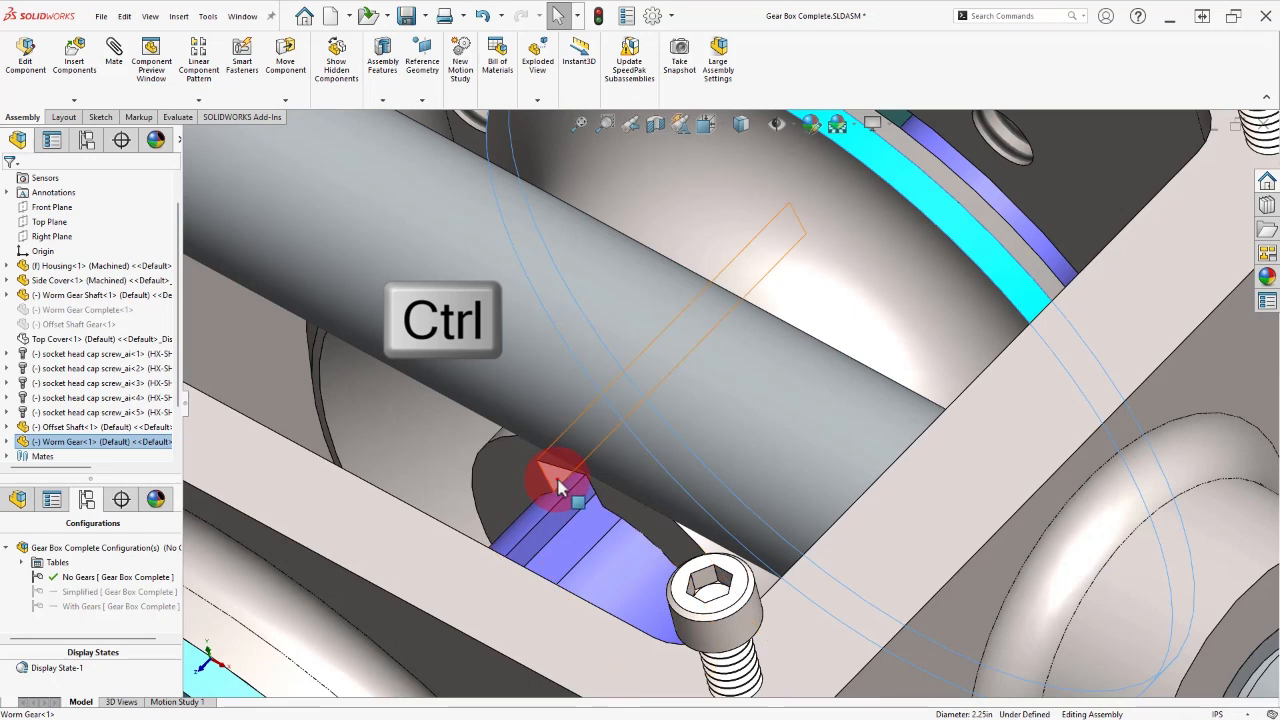
pyautogui.keyDown('ctrl'); pyautogui.click(558, 487); pyautogui.keyUp('ctrl')
pyautogui.keyDown('ctrl'); pyautogui.click(549, 515); pyautogui.keyUp('ctrl')
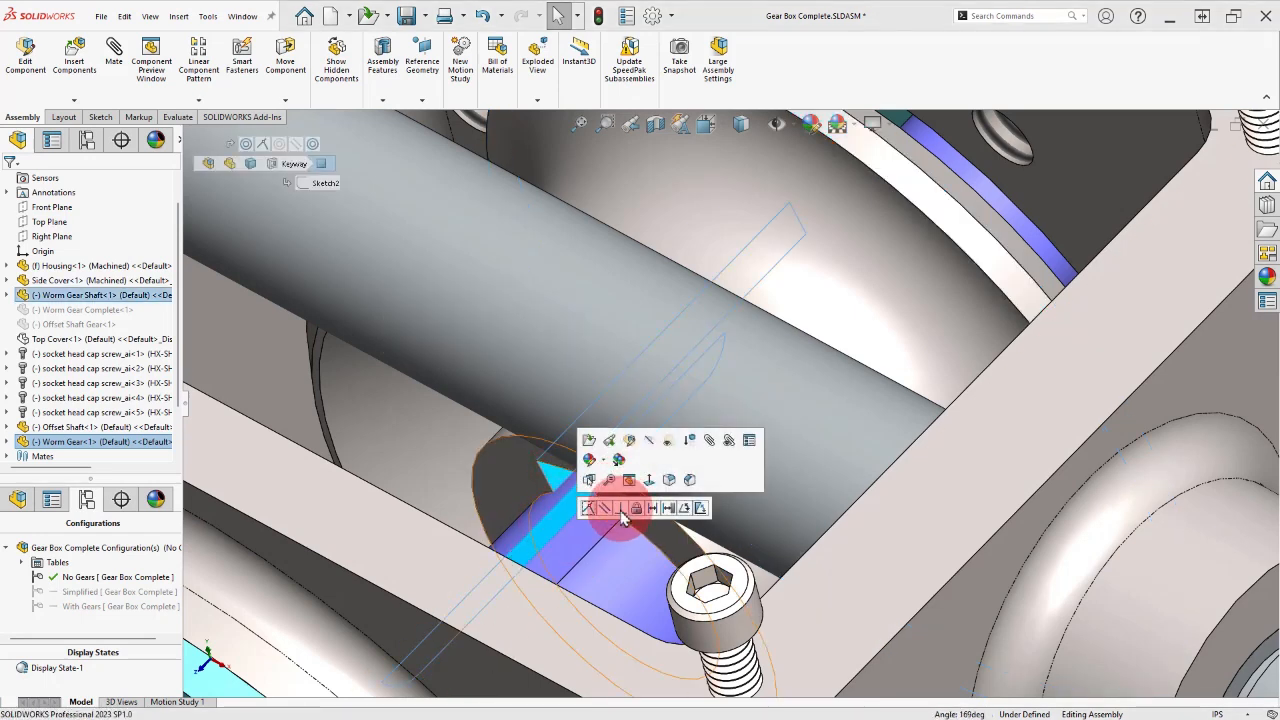
pyautogui.click(607, 509)
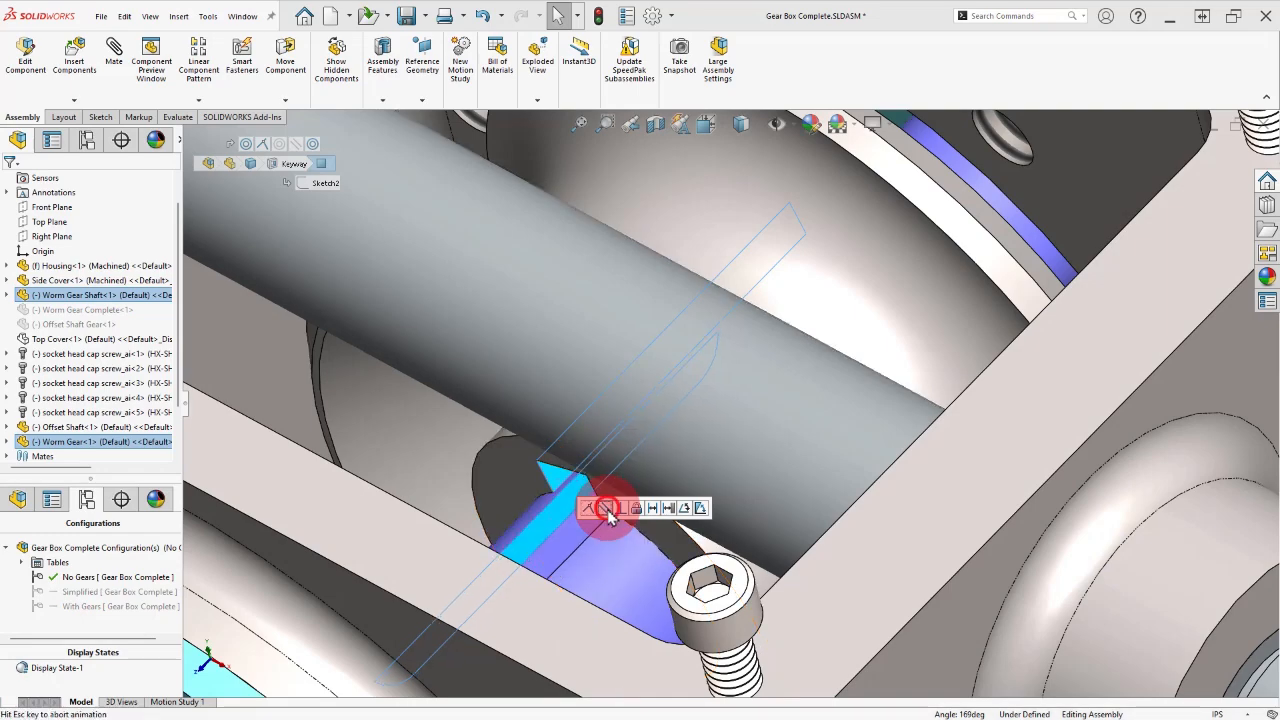
# Step: Start a centered Width mate with the housing's two opposite inner side walls as the width selections
pyautogui.scroll(7, 603, 487)
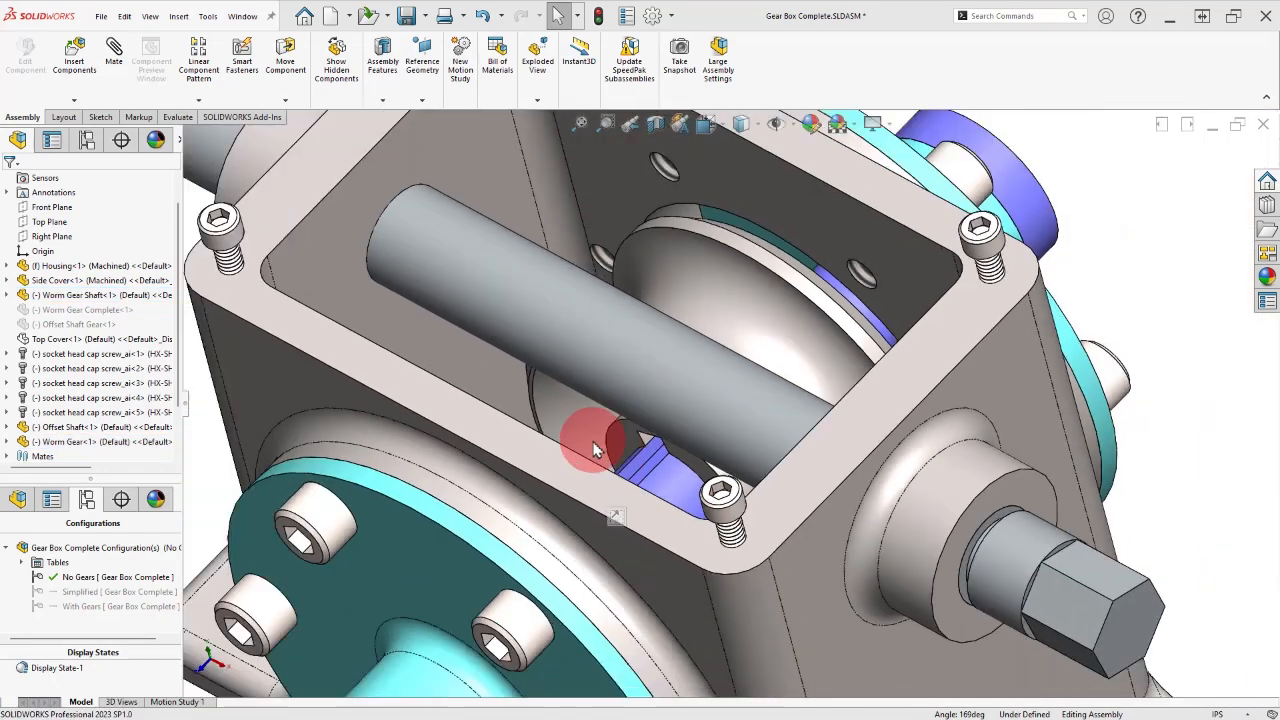
pyautogui.moveTo(664, 371); pyautogui.dragTo(667, 425, button='middle')
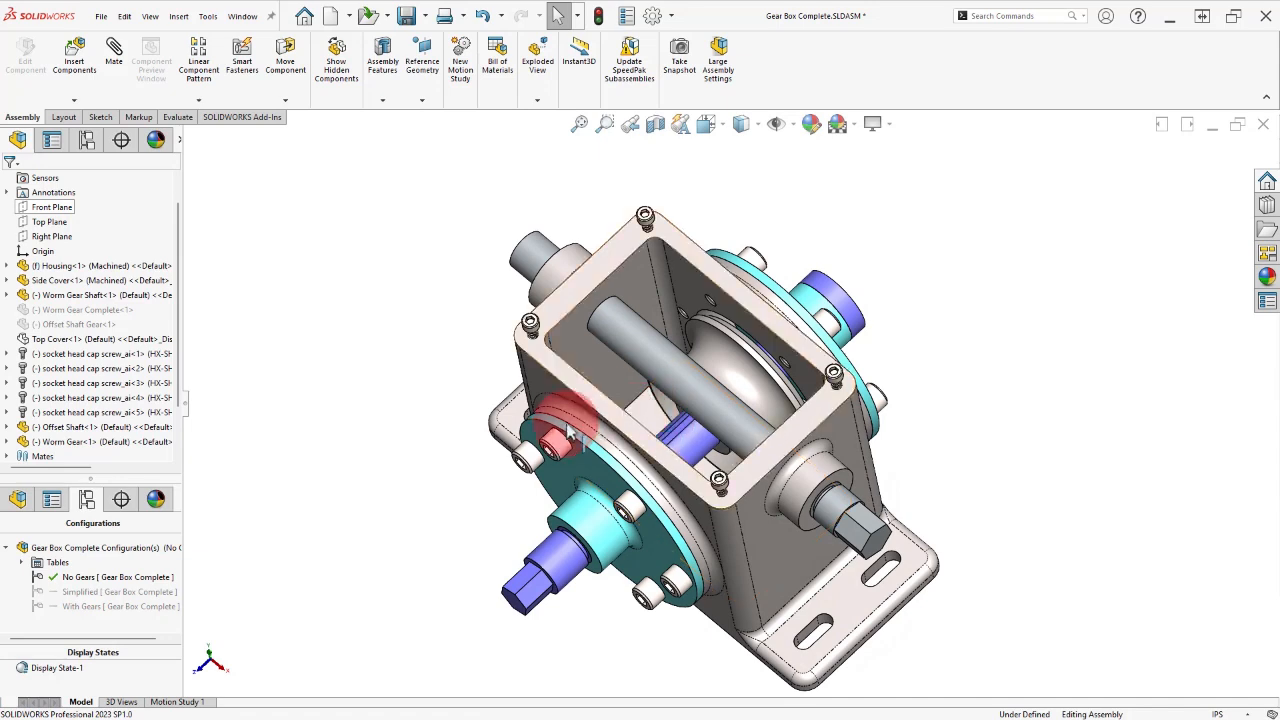
pyautogui.click(117, 60)
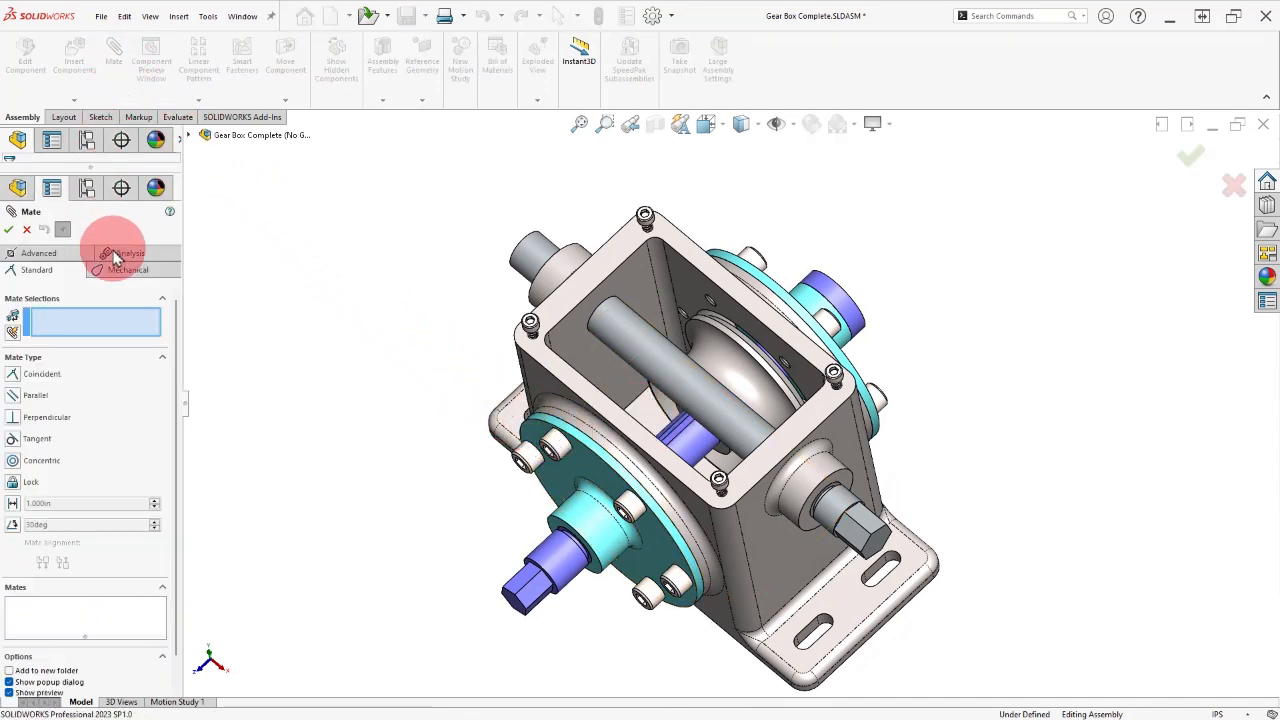
pyautogui.click(36, 252)
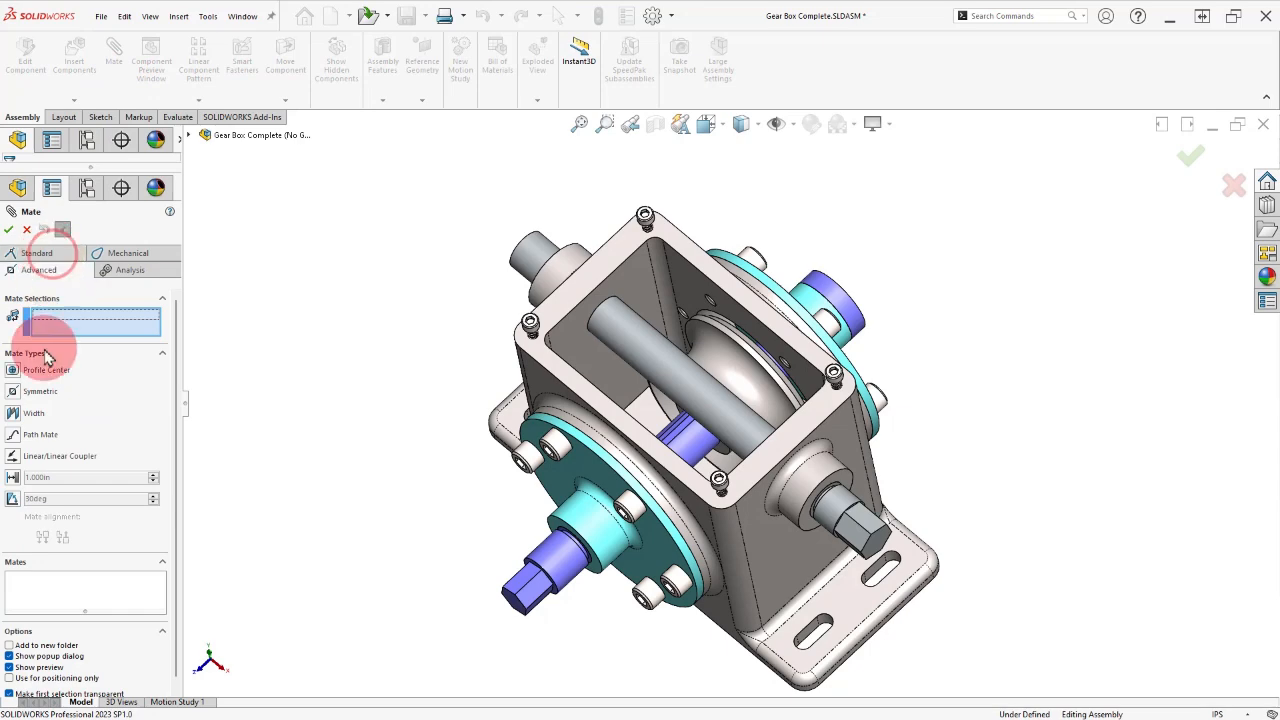
pyautogui.click(14, 414)
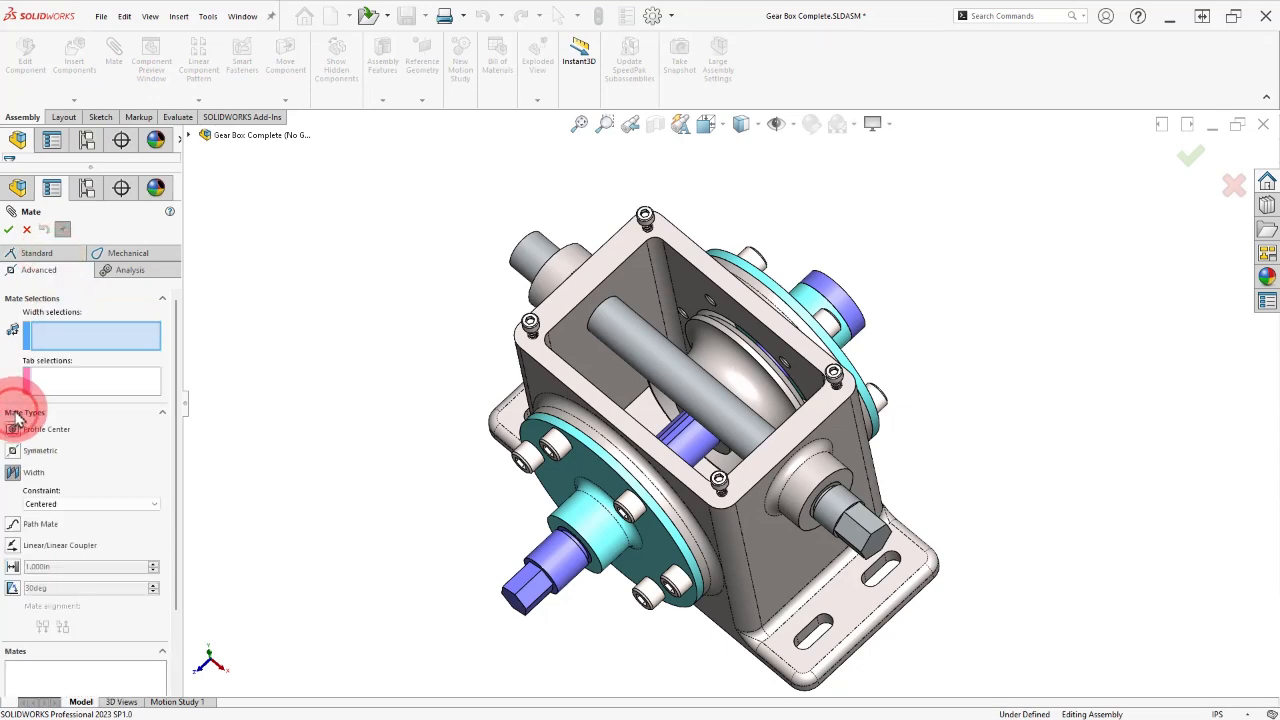
pyautogui.click(690, 291)
pyautogui.moveTo(706, 257); pyautogui.dragTo(618, 380, button='middle')
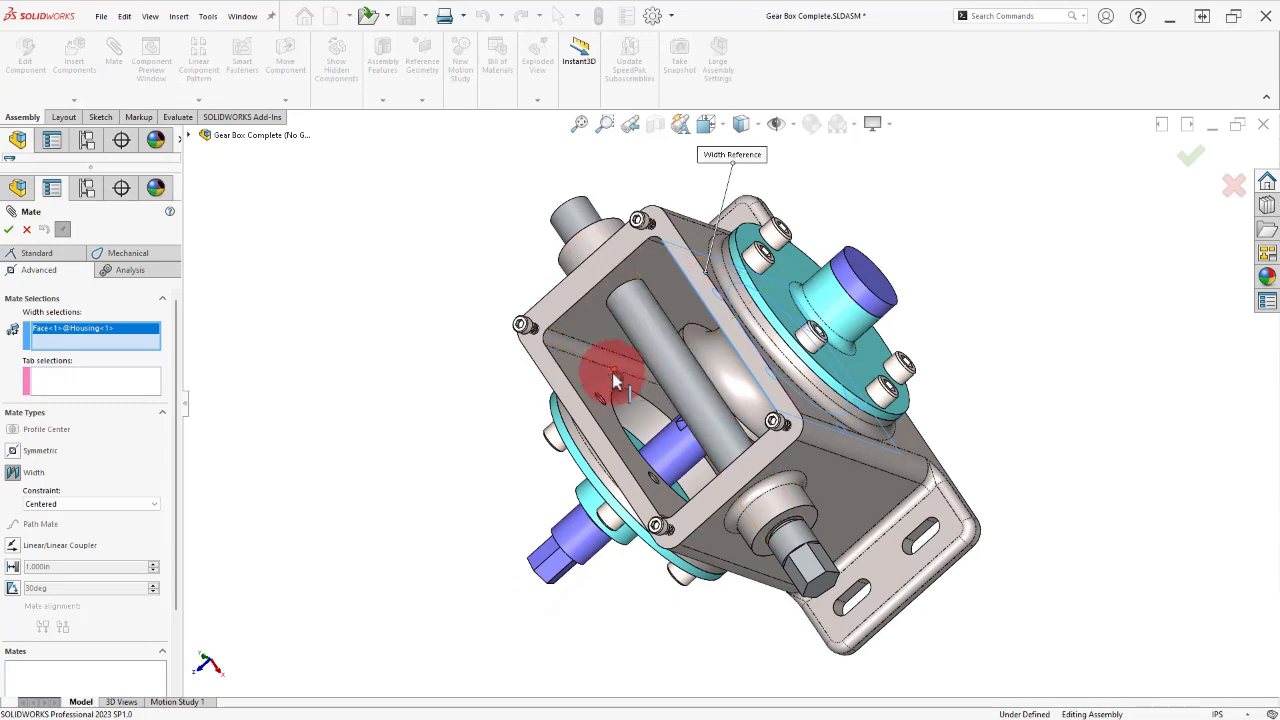
pyautogui.click(614, 383)
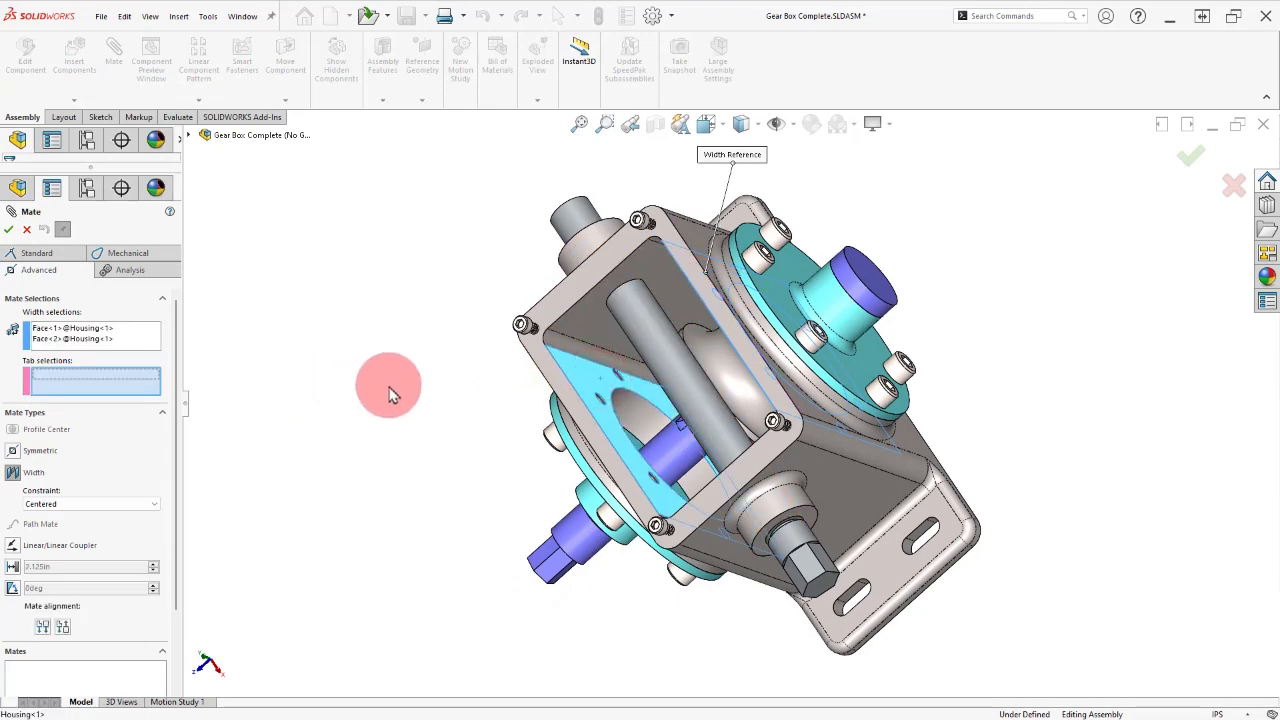
# Step: Pick the Worm Gear's two opposite end faces as tab selections and complete the Width mate
pyautogui.moveTo(491, 414); pyautogui.dragTo(543, 371, button='middle')
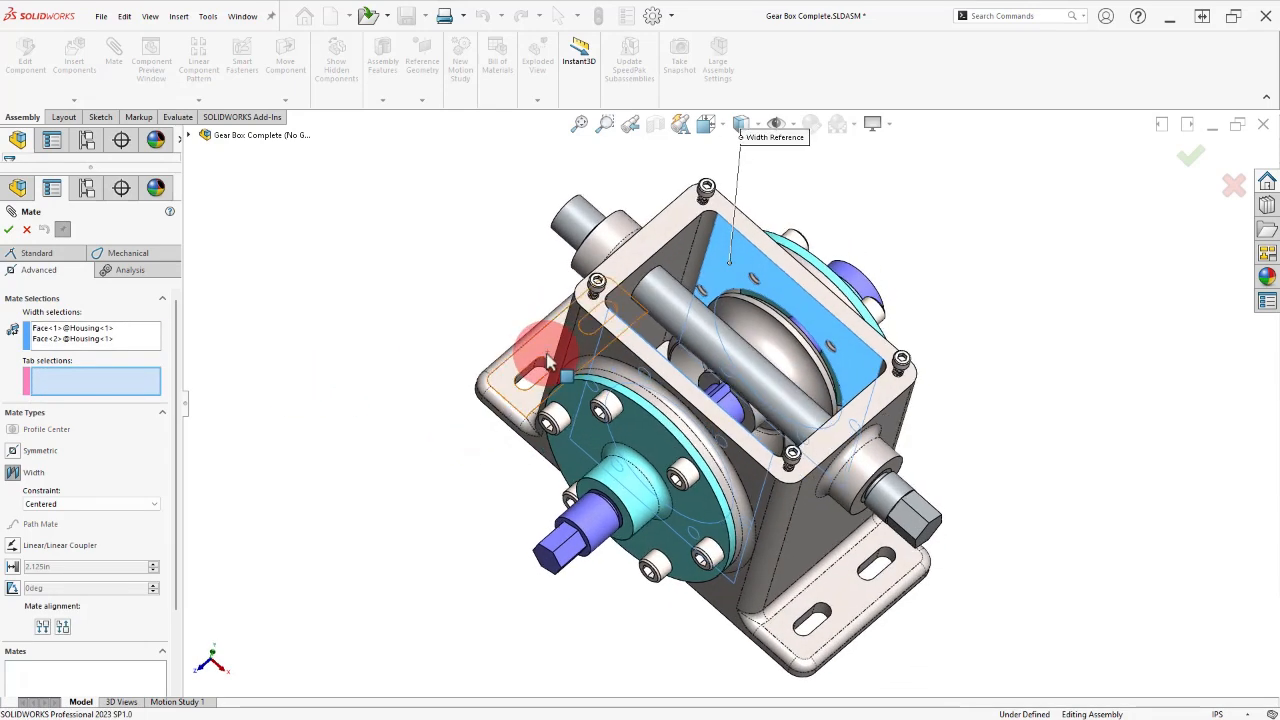
pyautogui.click(708, 388)
pyautogui.moveTo(928, 286)
pyautogui.mouseDown(button='middle')
pyautogui.moveTo(886, 337)
pyautogui.moveTo(800, 395)
pyautogui.moveTo(775, 390)
pyautogui.mouseUp(button='middle')
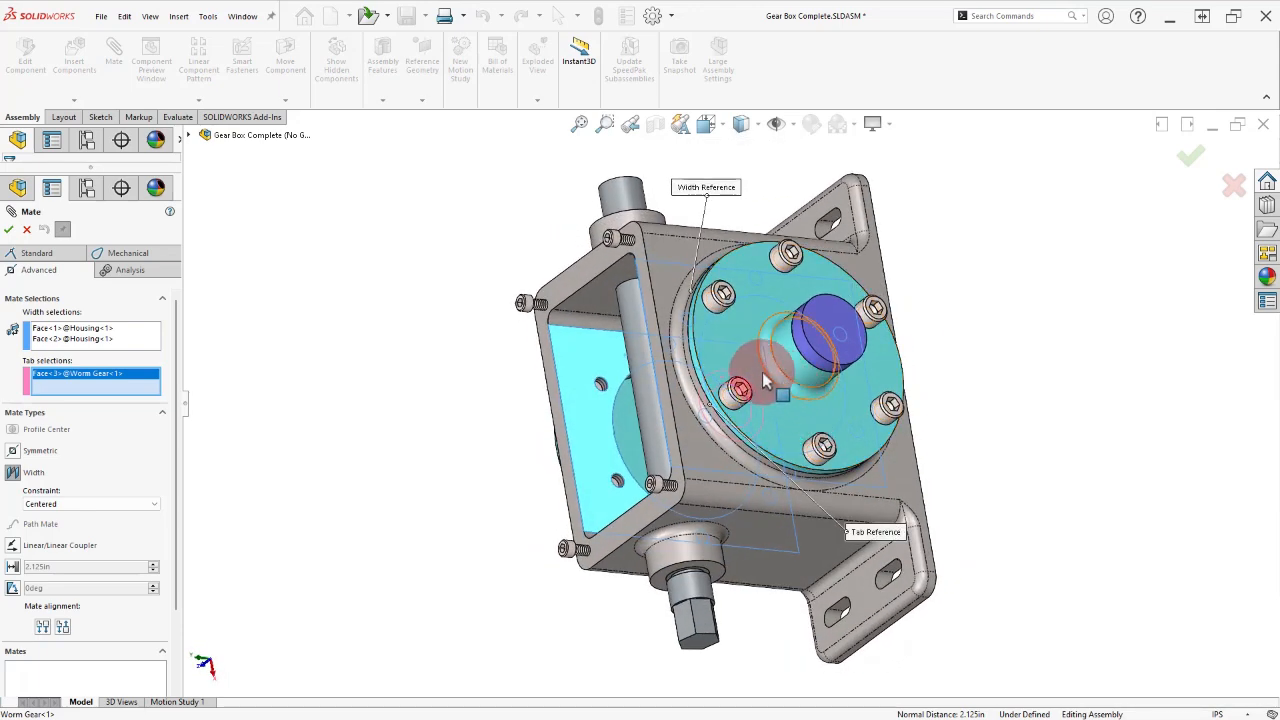
pyautogui.rightClick(753, 373)
pyautogui.click(845, 428)
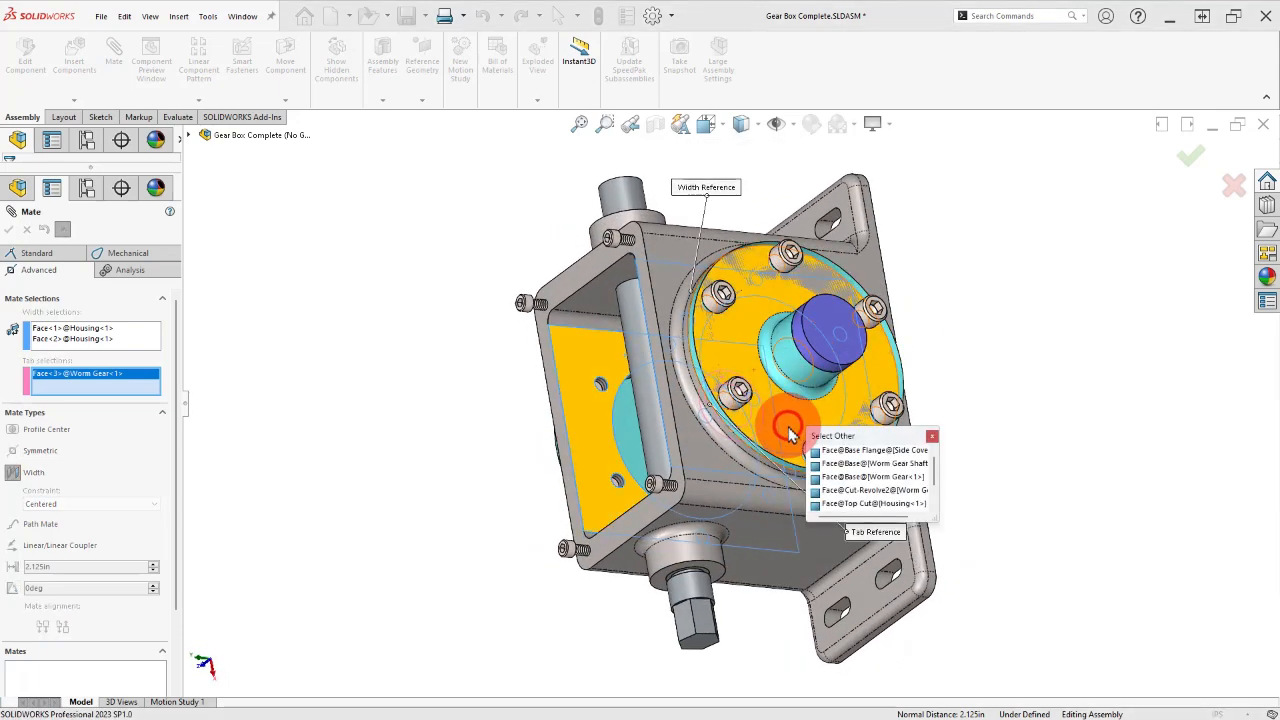
pyautogui.rightClick(802, 423)
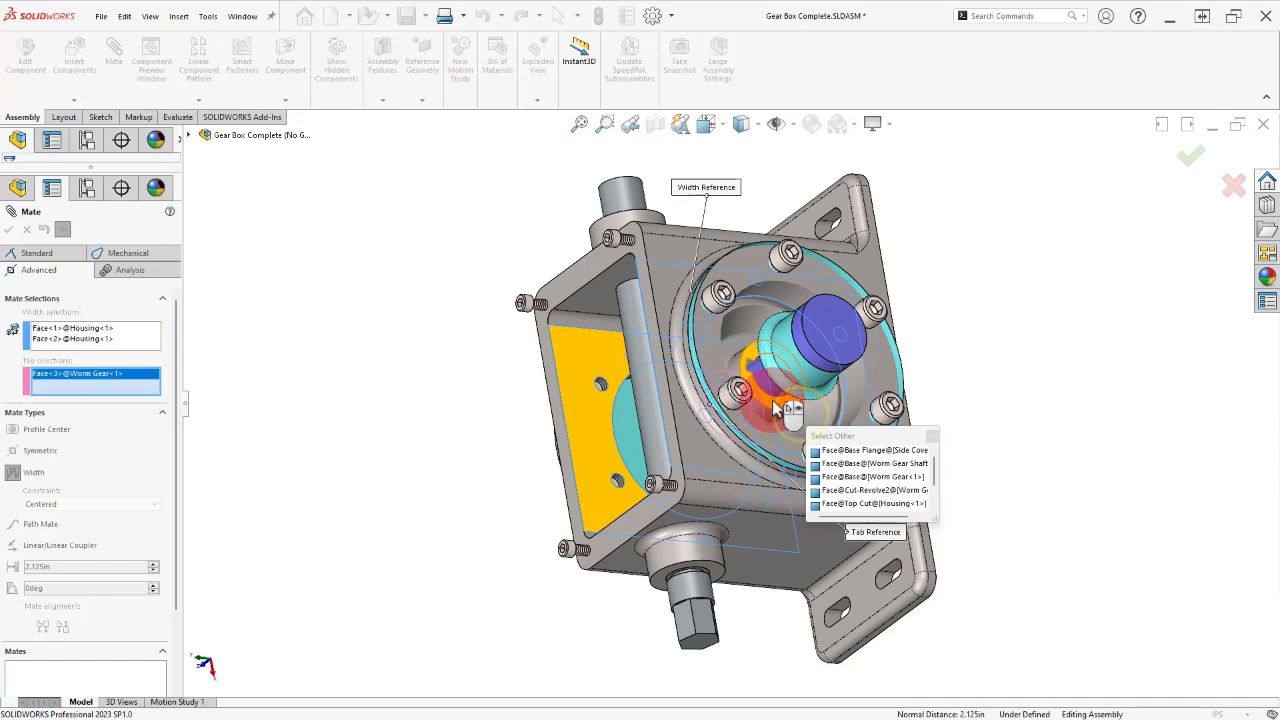
pyautogui.click(770, 400)
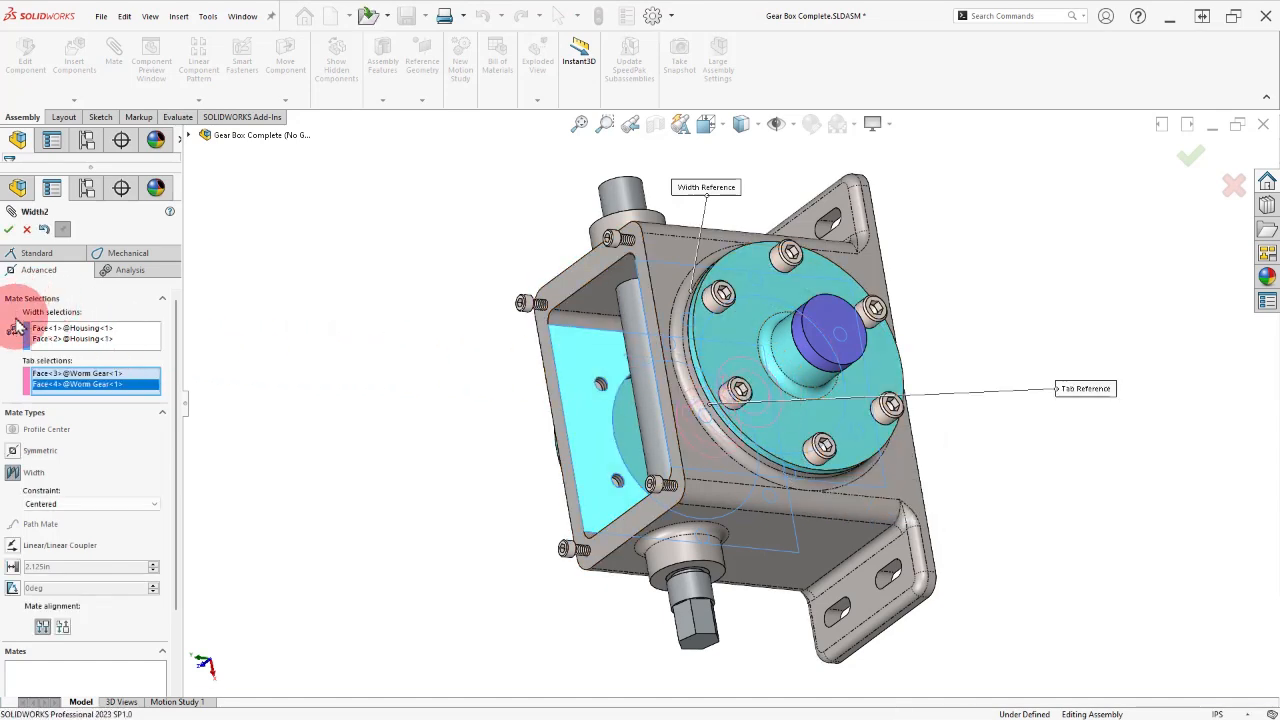
pyautogui.click(10, 231)
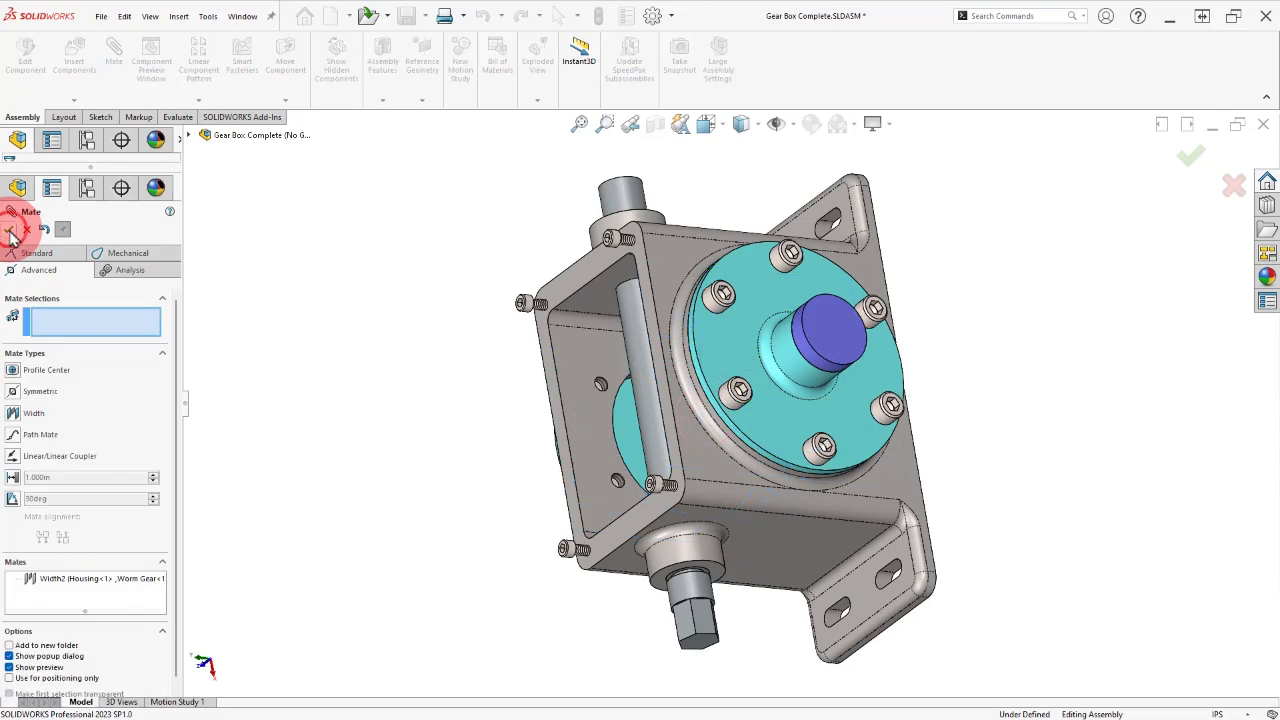
pyautogui.click(27, 229)
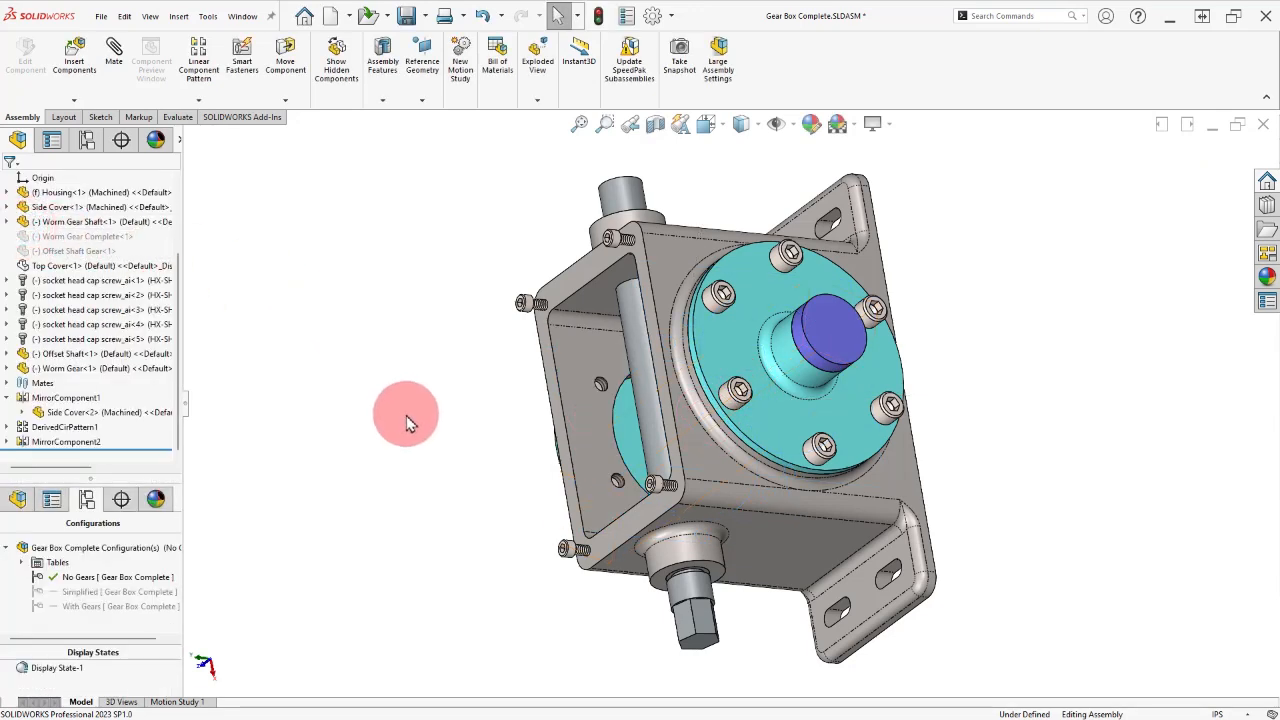
# Step: Activate the With Gears configuration and suppress the Offset Shaft and Worm Gear components in it
pyautogui.moveTo(407, 412); pyautogui.dragTo(457, 380, button='middle')
pyautogui.moveTo(407, 412); pyautogui.dragTo(457, 378, button='right')
pyautogui.moveTo(518, 358); pyautogui.dragTo(509, 434, button='middle')
pyautogui.scroll(-3, 800, 345)
pyautogui.click(948, 288)
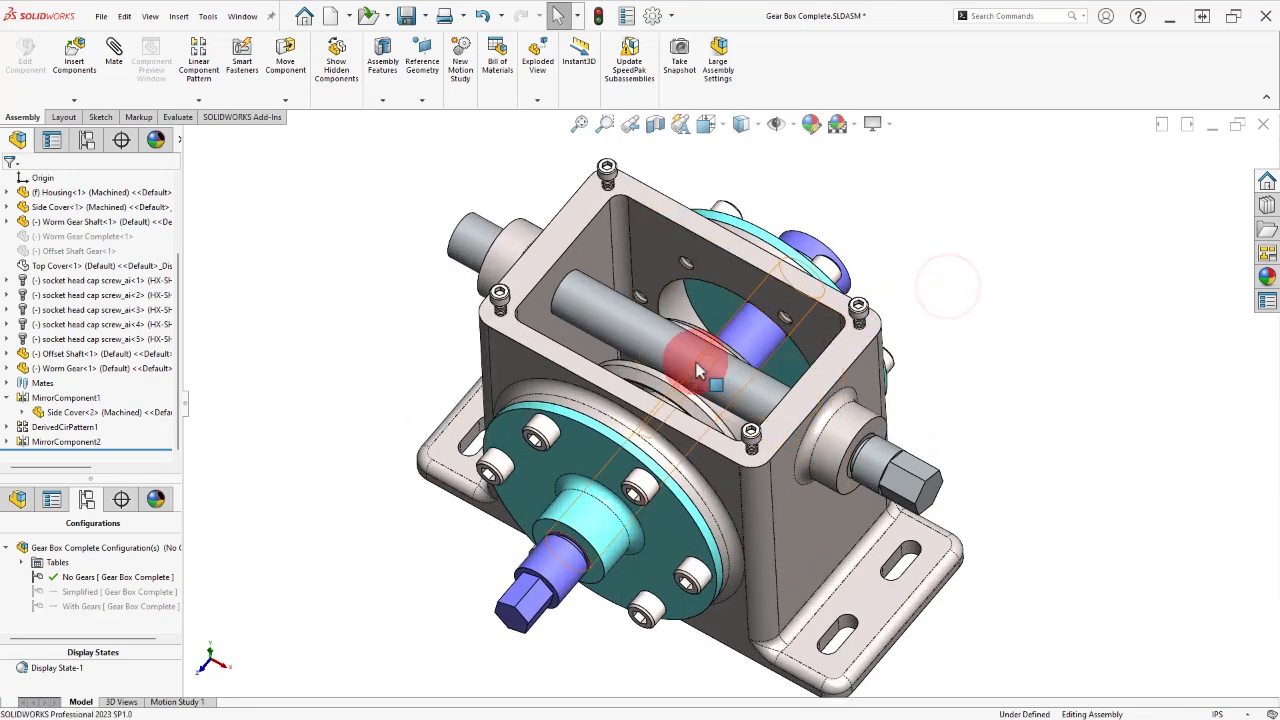
pyautogui.doubleClick(114, 609)
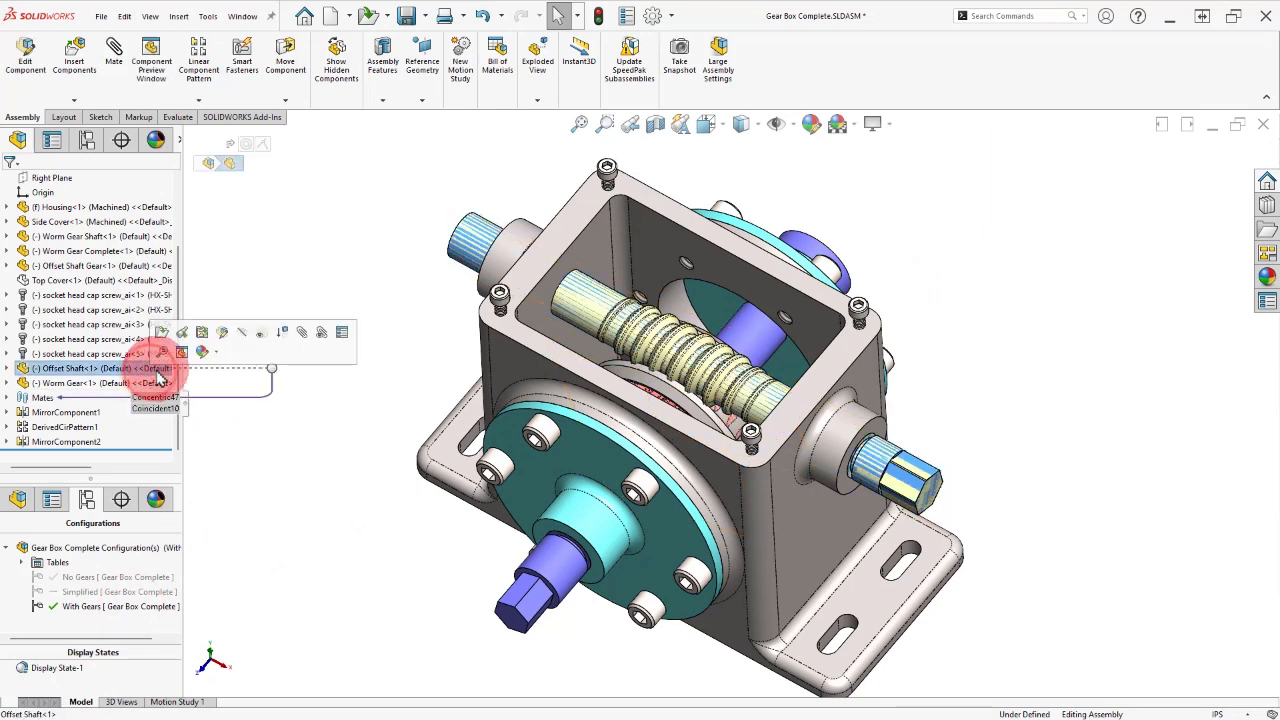
pyautogui.click(280, 334)
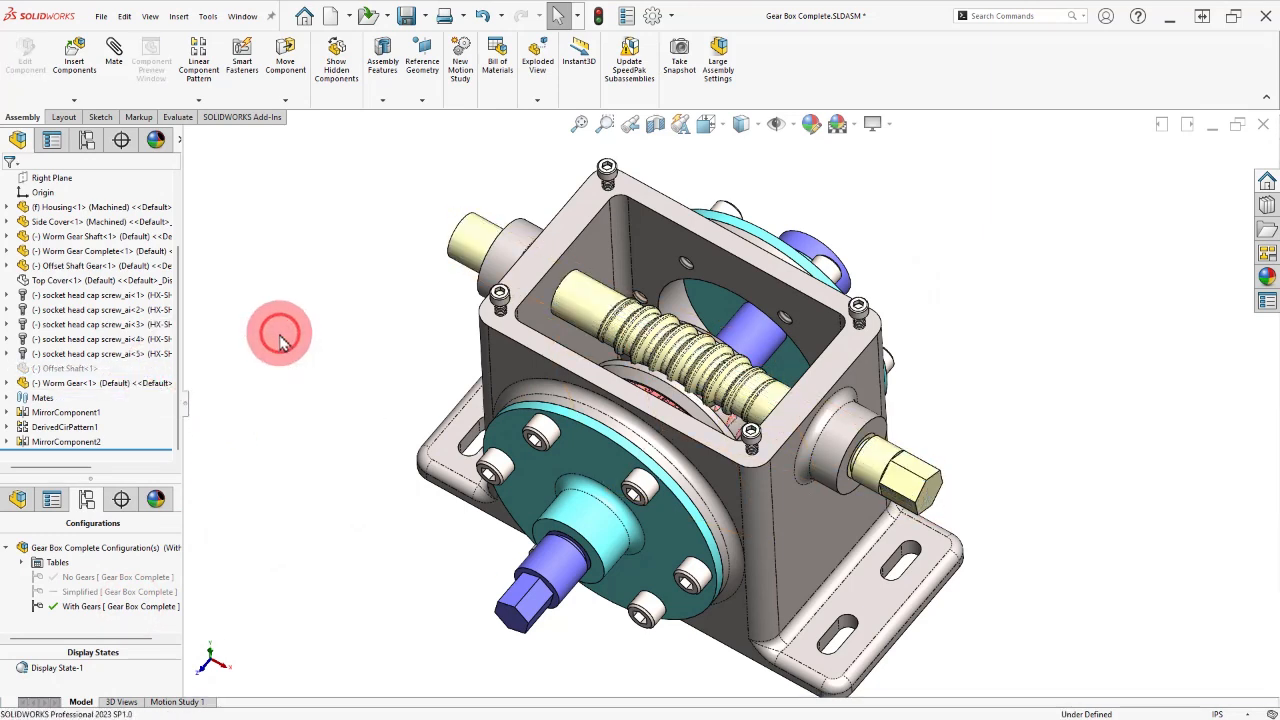
pyautogui.click(135, 388)
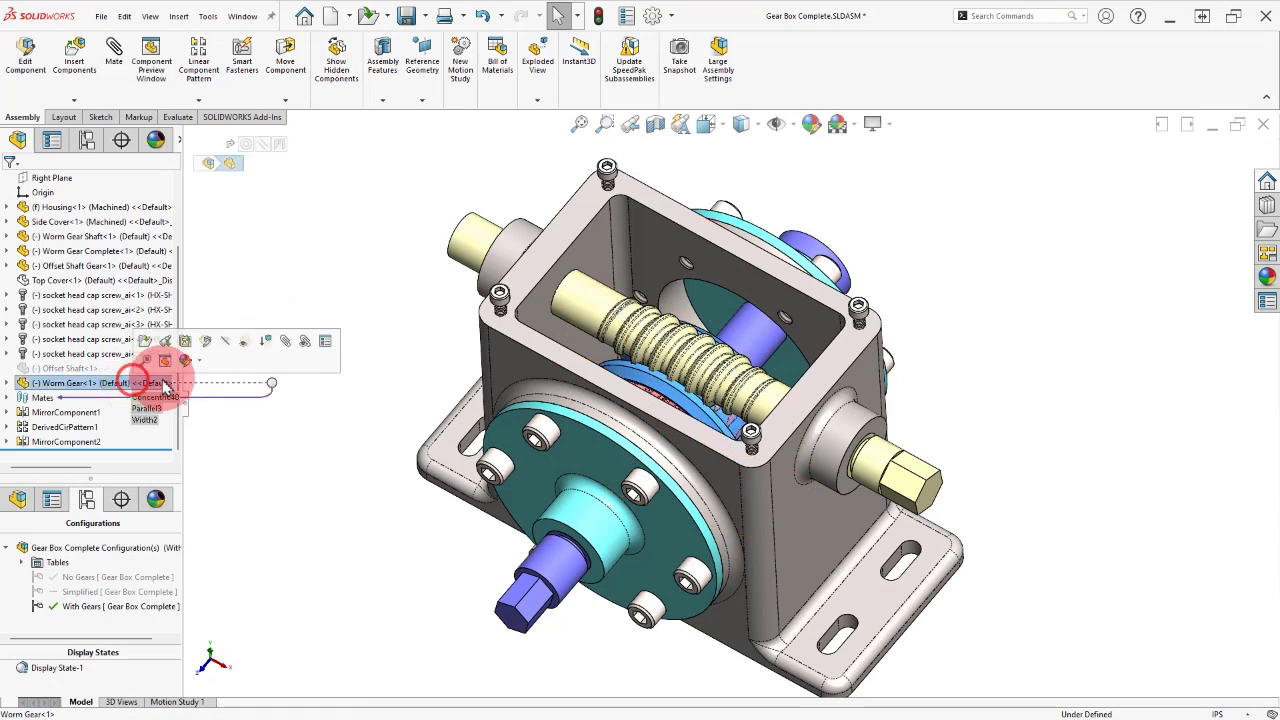
pyautogui.click(264, 343)
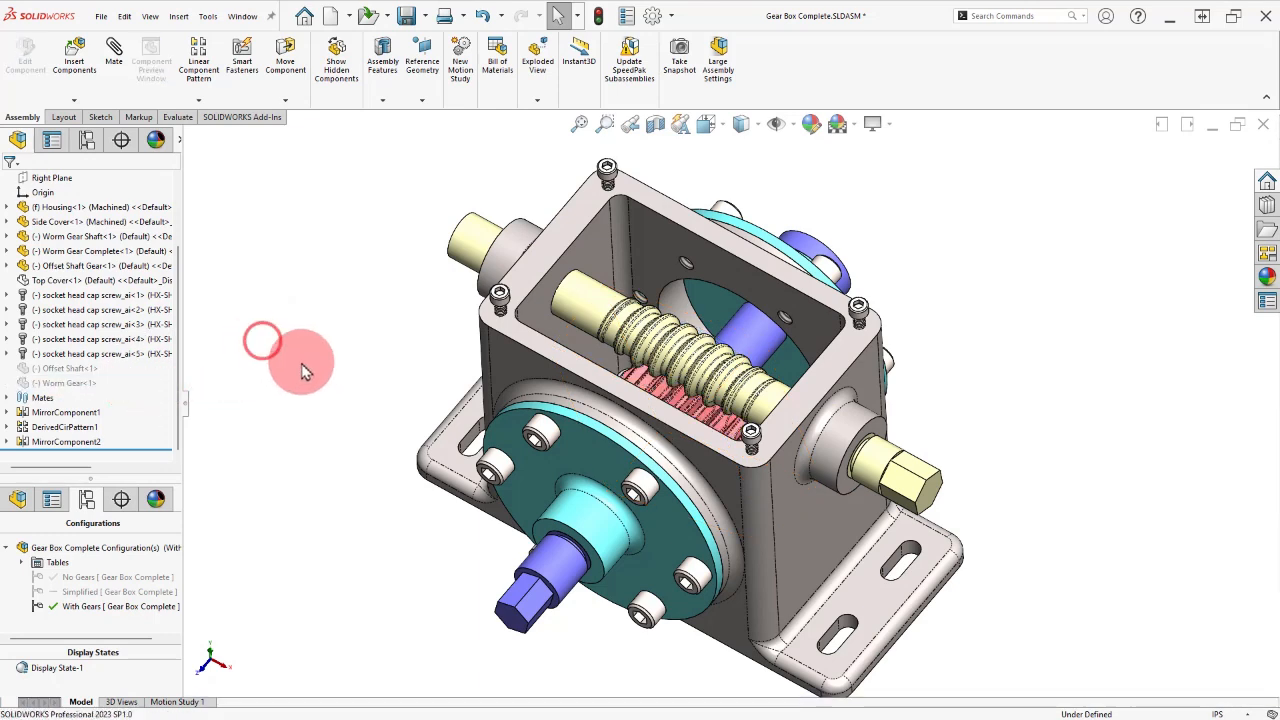
# Step: Activate the Simplified configuration and suppress Worm Gear Complete and Offset Shaft Gear in it
pyautogui.doubleClick(92, 594)
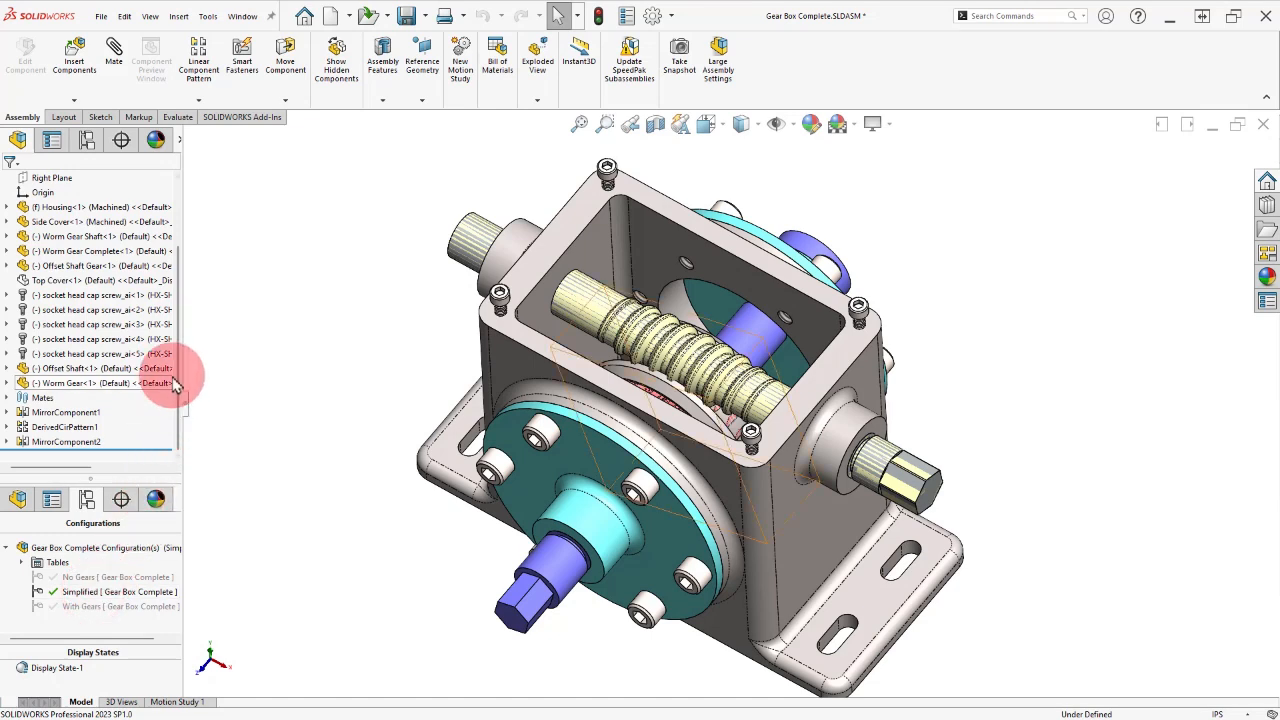
pyautogui.click(130, 253)
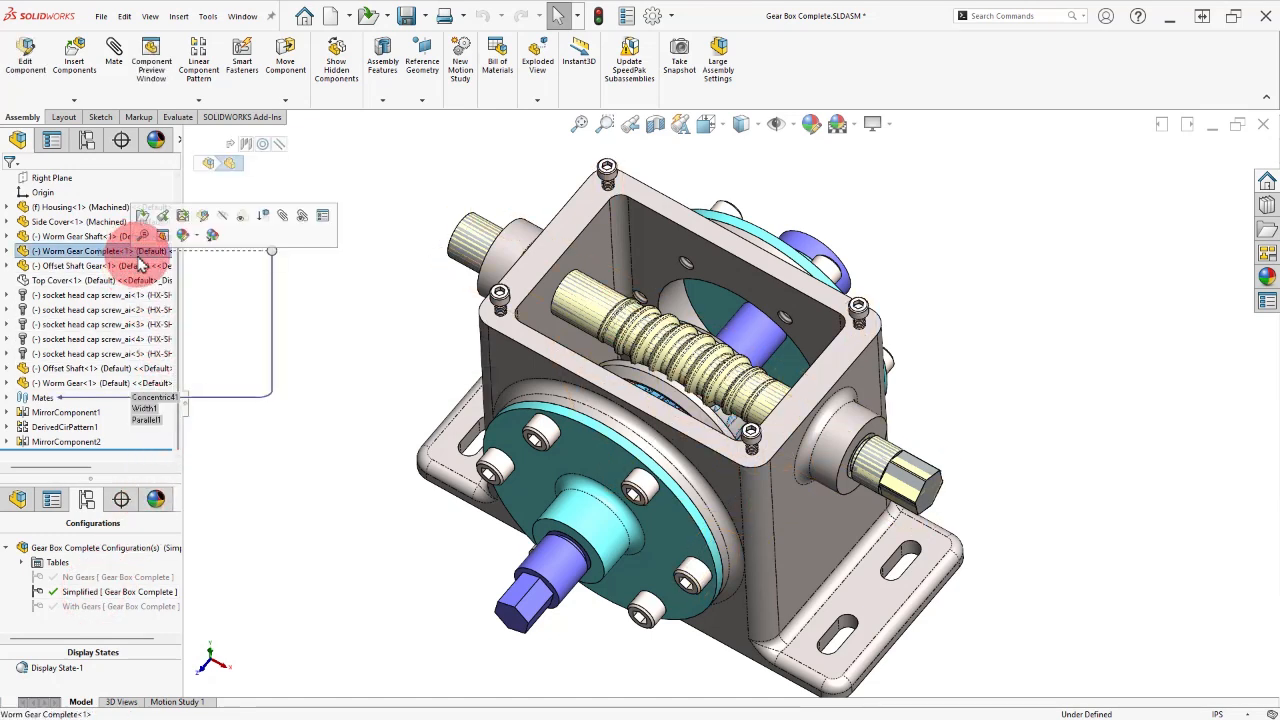
pyautogui.click(264, 215)
pyautogui.click(116, 267)
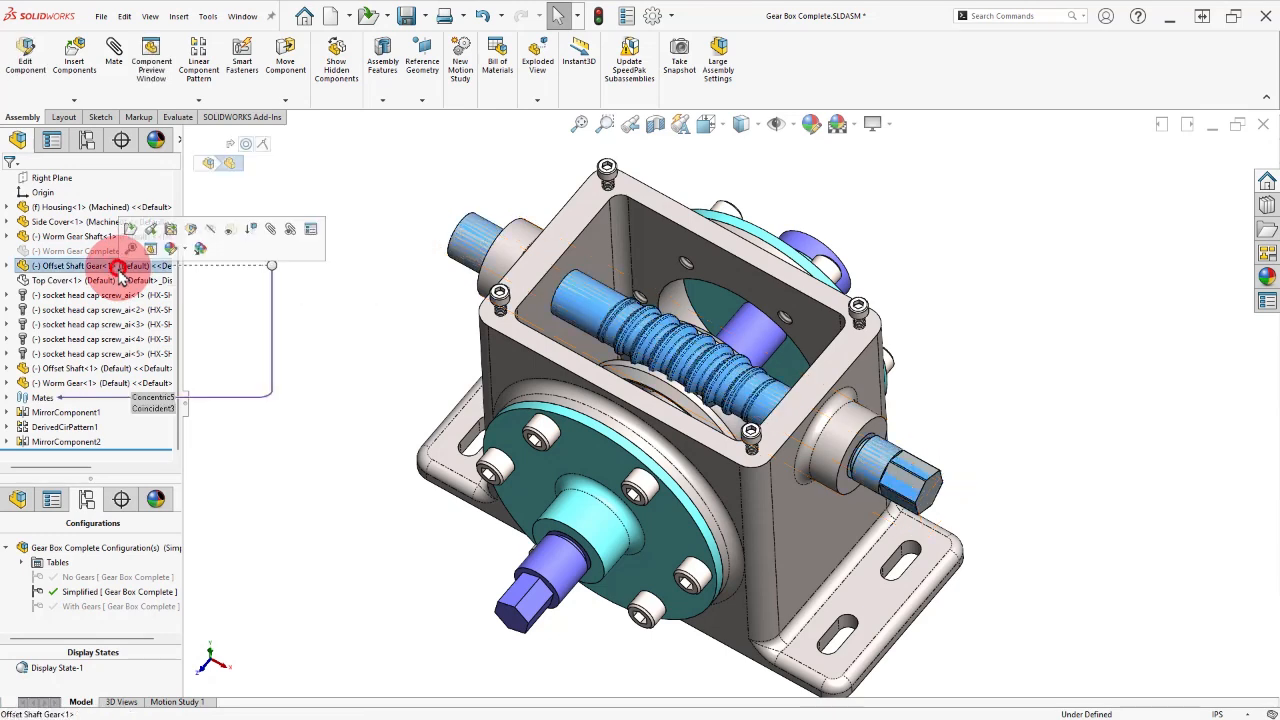
pyautogui.click(251, 230)
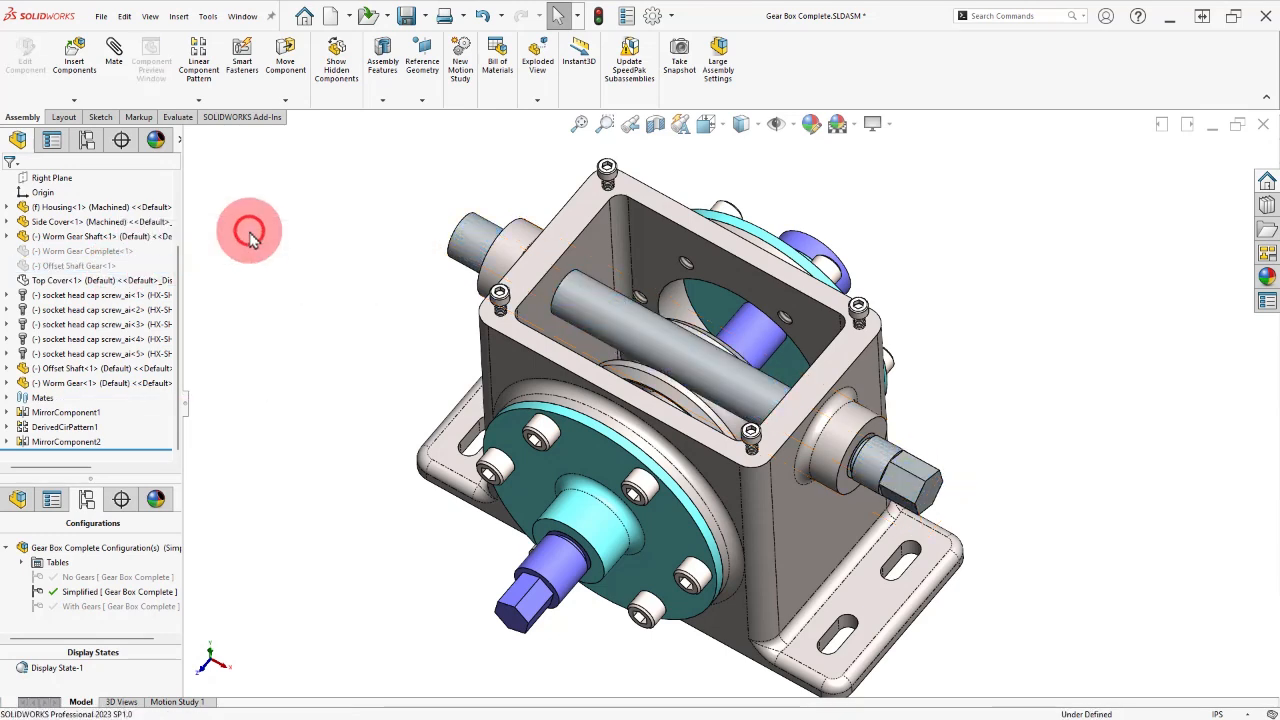
# Step: Suppress the five socket head cap screws and the DerivedCirPattern1 screw pattern in the Simplified configuration
pyautogui.keyDown('shift'); pyautogui.click(118, 297); pyautogui.keyUp('shift')
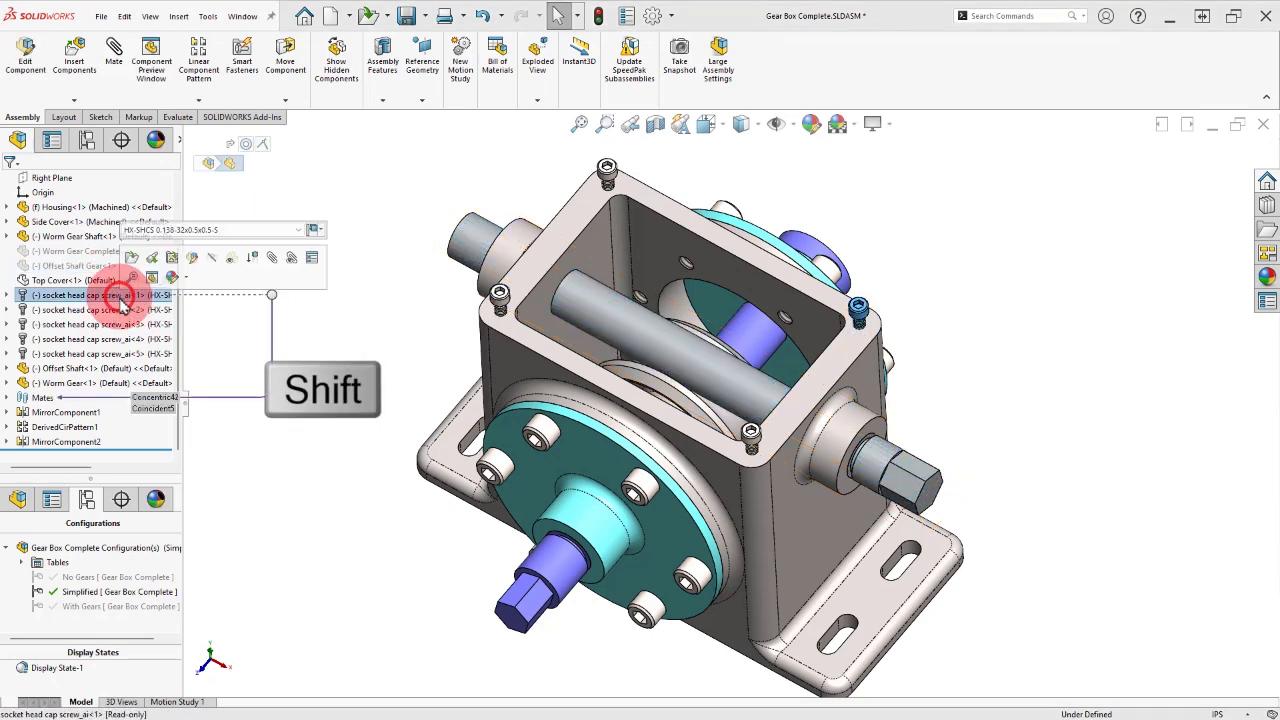
pyautogui.keyDown('shift'); pyautogui.click(111, 358); pyautogui.keyUp('shift')
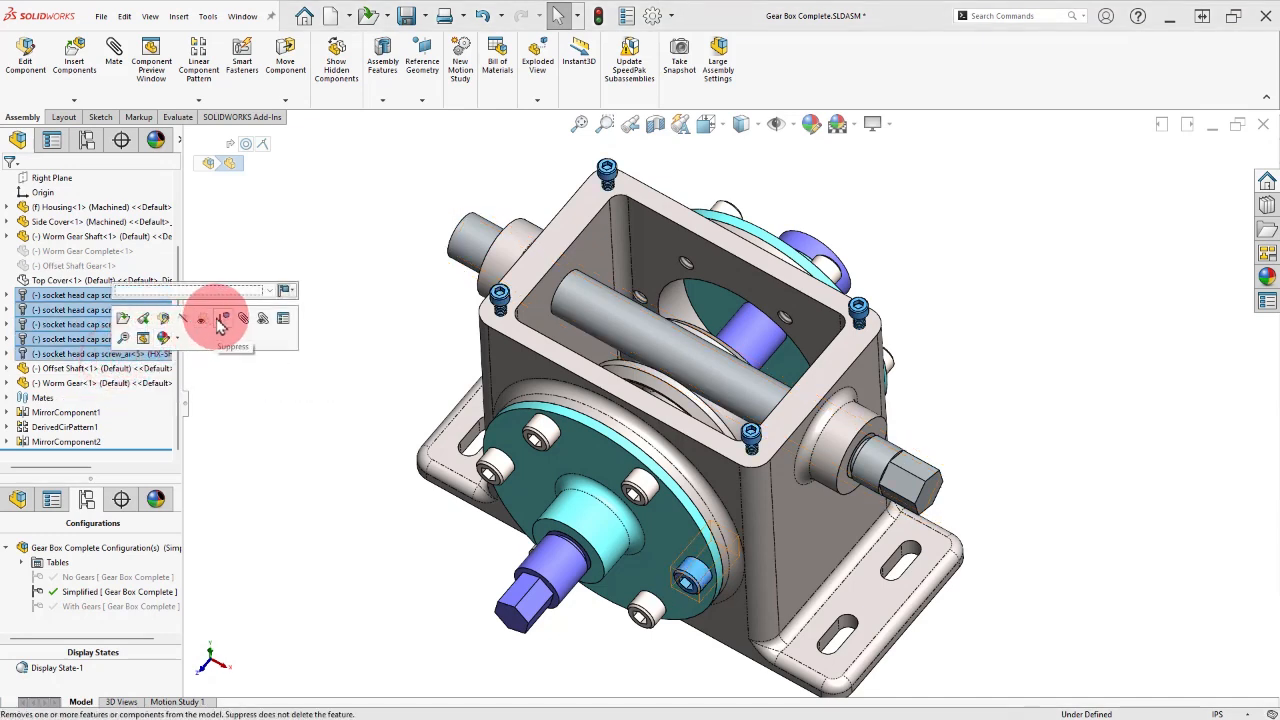
pyautogui.click(223, 320)
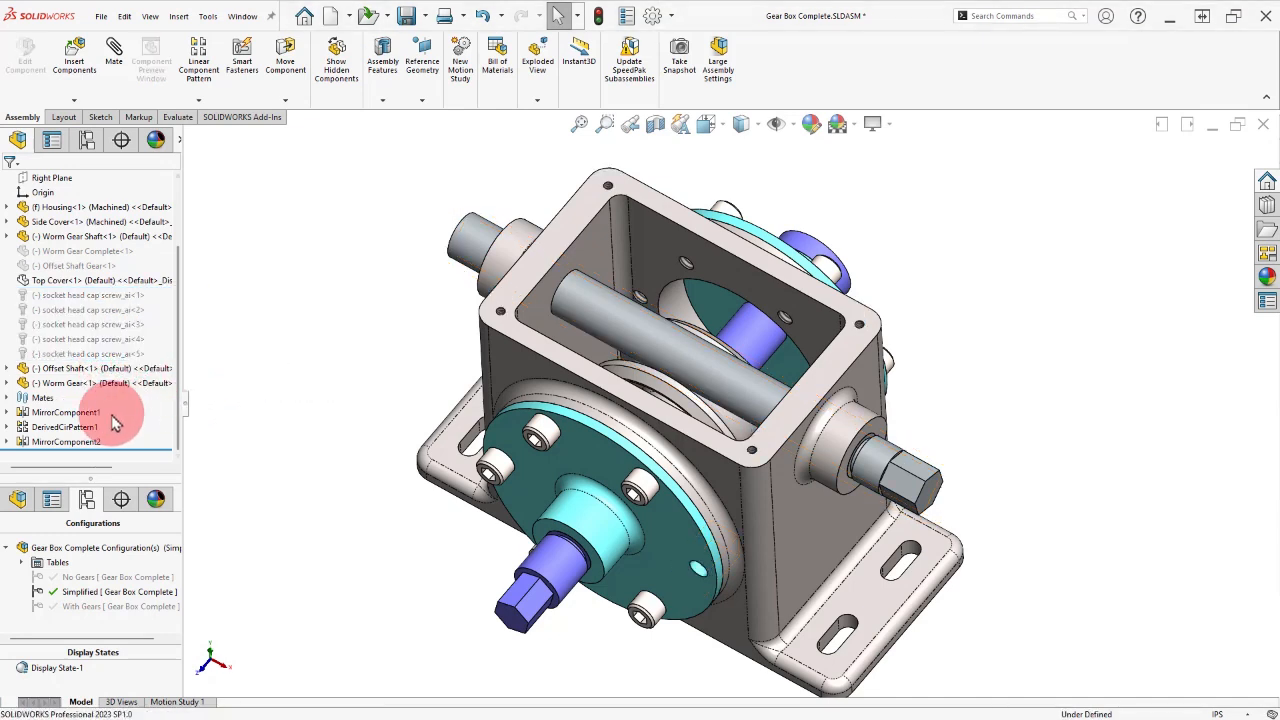
pyautogui.click(88, 428)
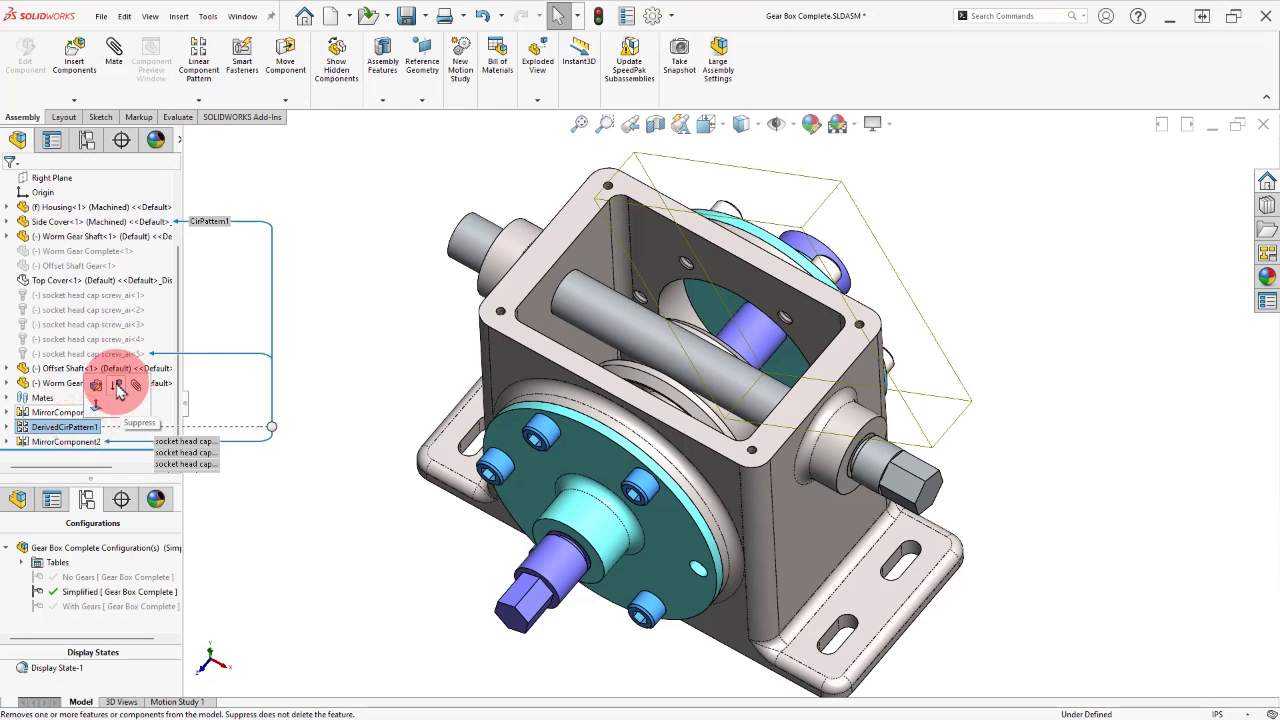
pyautogui.click(118, 388)
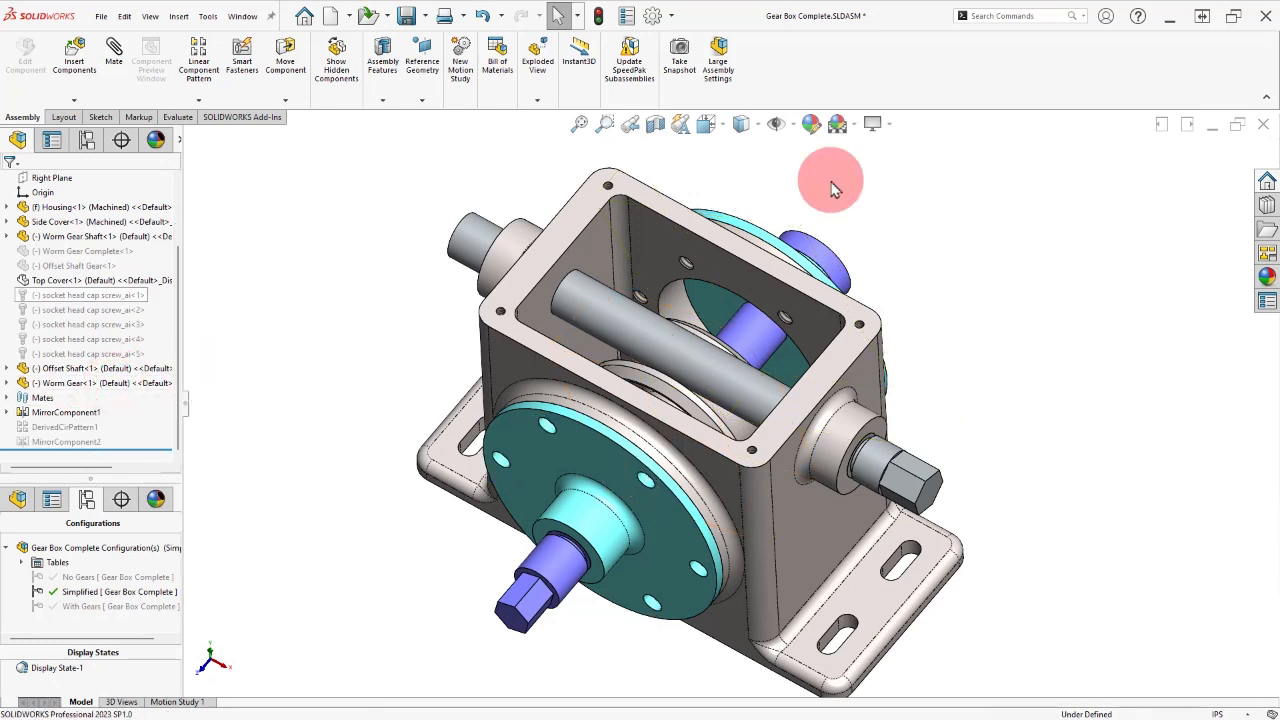
# Step: Unsuppress the Offset Shaft's Concentric and Coincident mates to the Housing in the Simplified configuration
pyautogui.click(612, 310)
pyautogui.moveTo(618, 312); pyautogui.dragTo(655, 271)
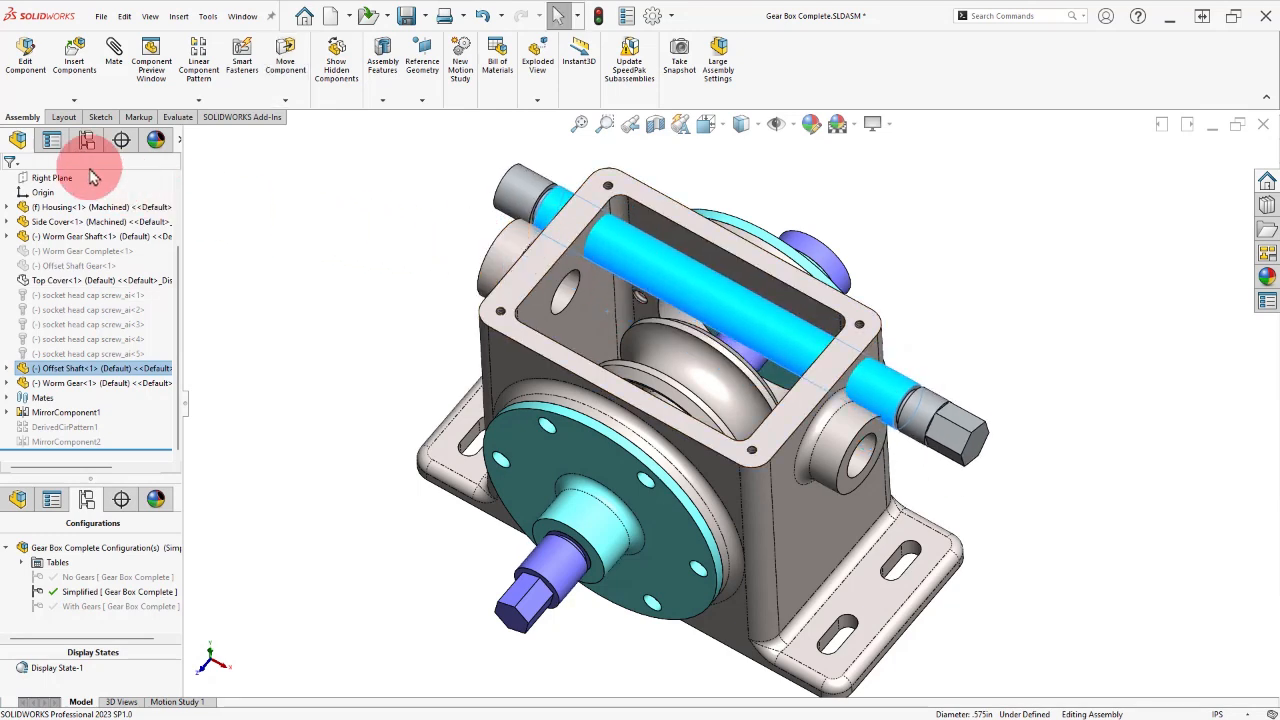
pyautogui.click(55, 143)
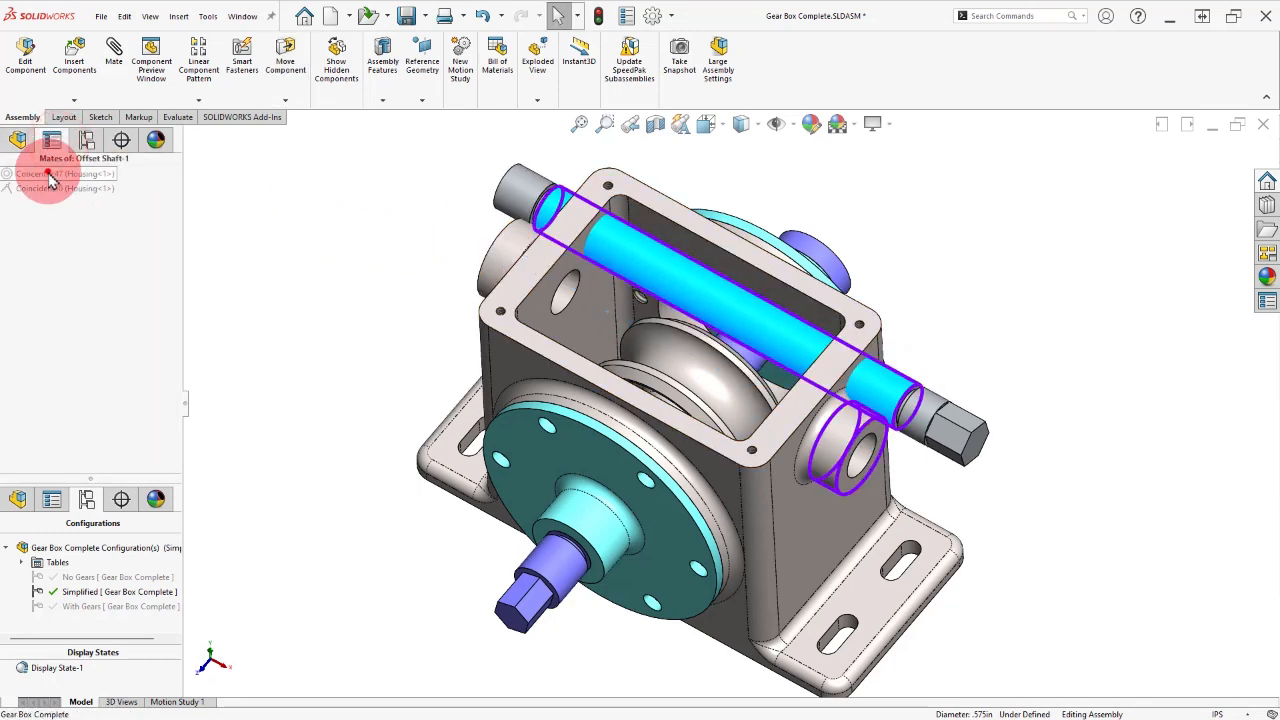
pyautogui.click(46, 173)
pyautogui.click(85, 140)
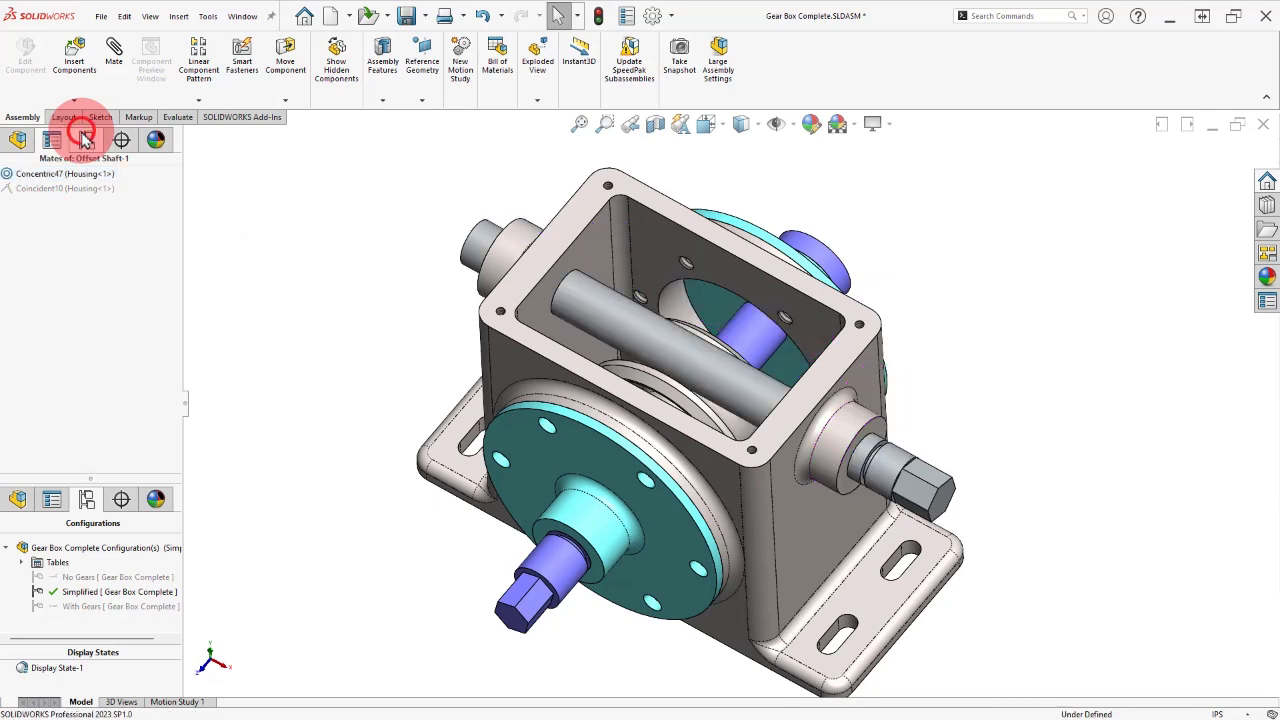
pyautogui.click(77, 190)
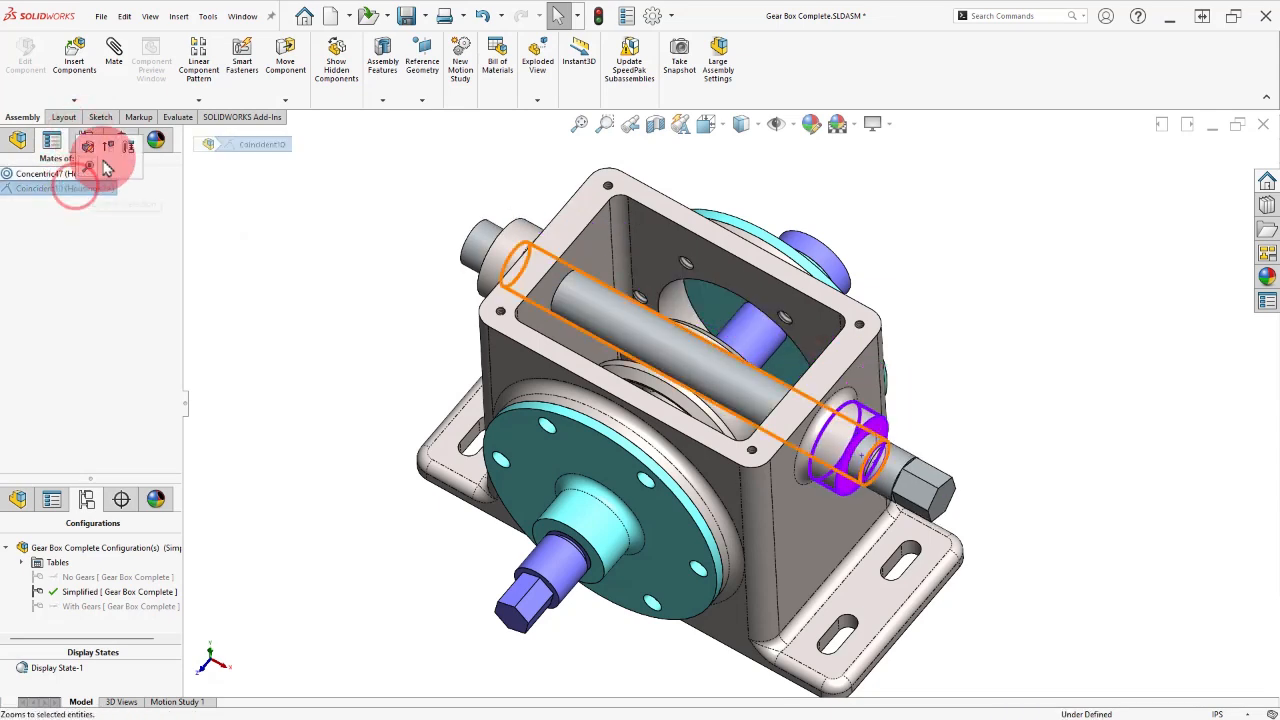
pyautogui.click(110, 150)
pyautogui.click(371, 284)
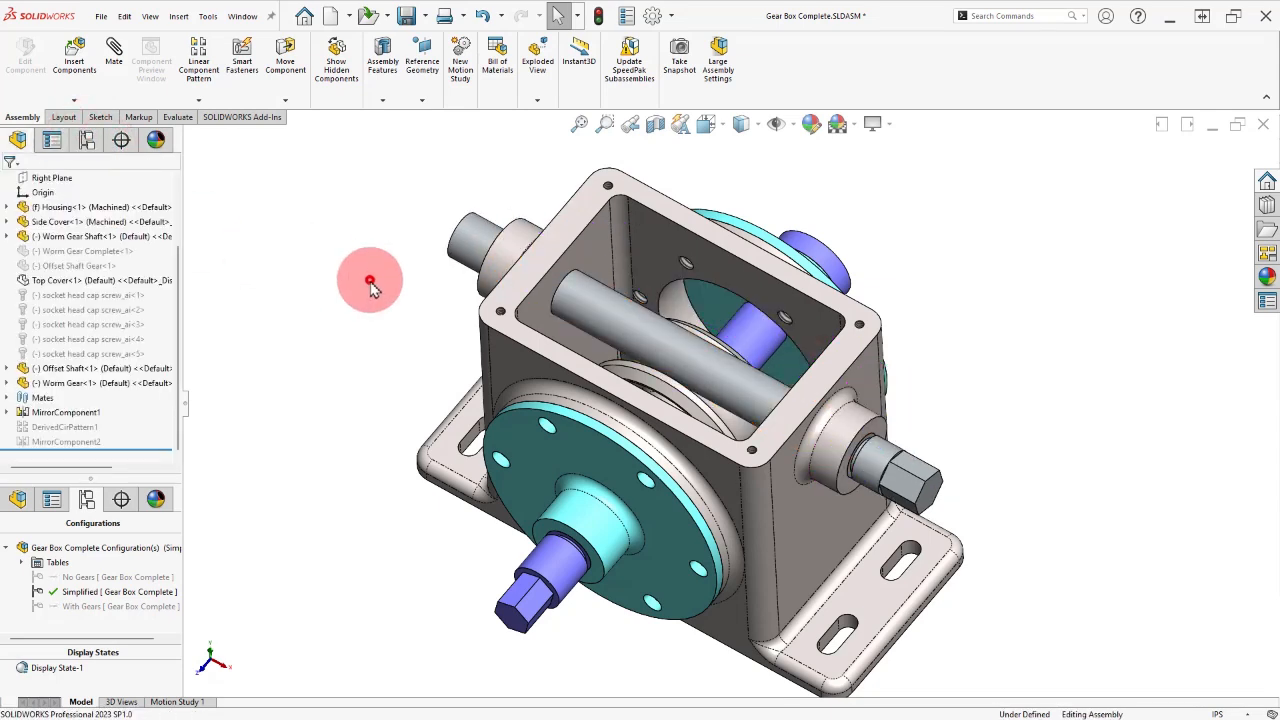
# Step: Unsuppress the Worm Gear's Concentric and Parallel mates to the Worm Gear Shaft and its Width mate to the Housing
pyautogui.moveTo(677, 391); pyautogui.dragTo(678, 345)
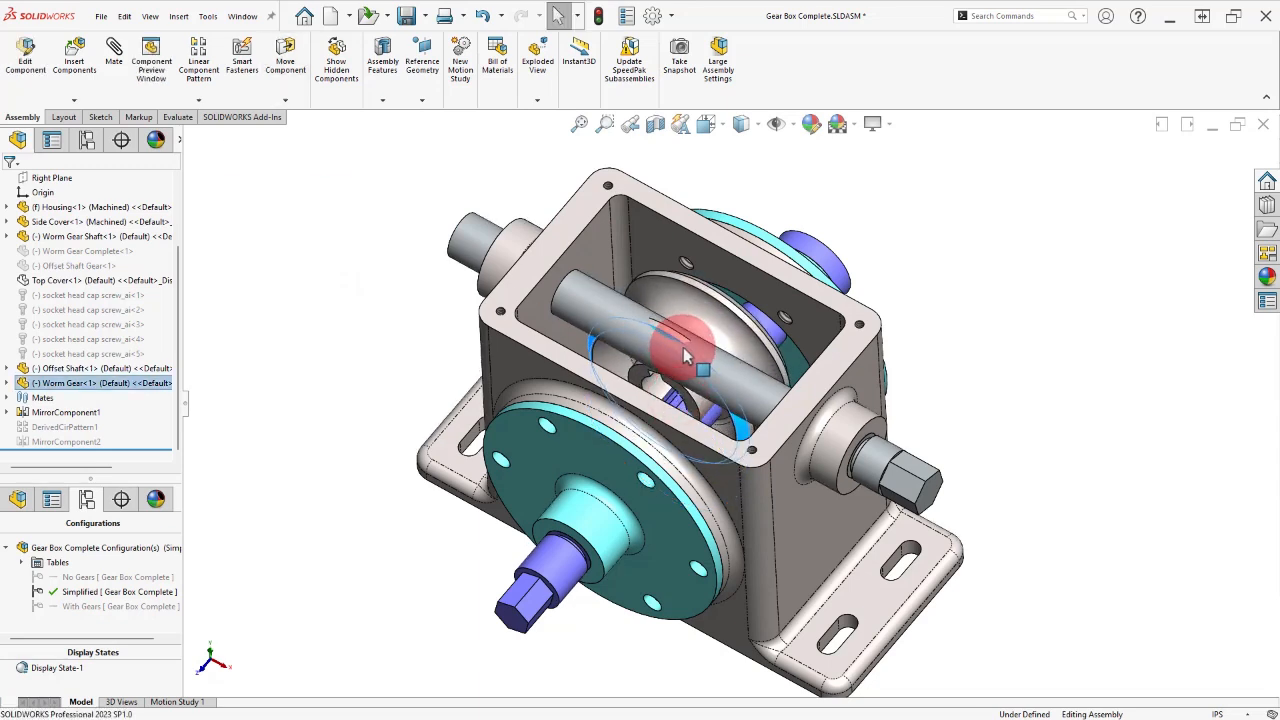
pyautogui.click(88, 143)
pyautogui.click(54, 144)
pyautogui.click(52, 173)
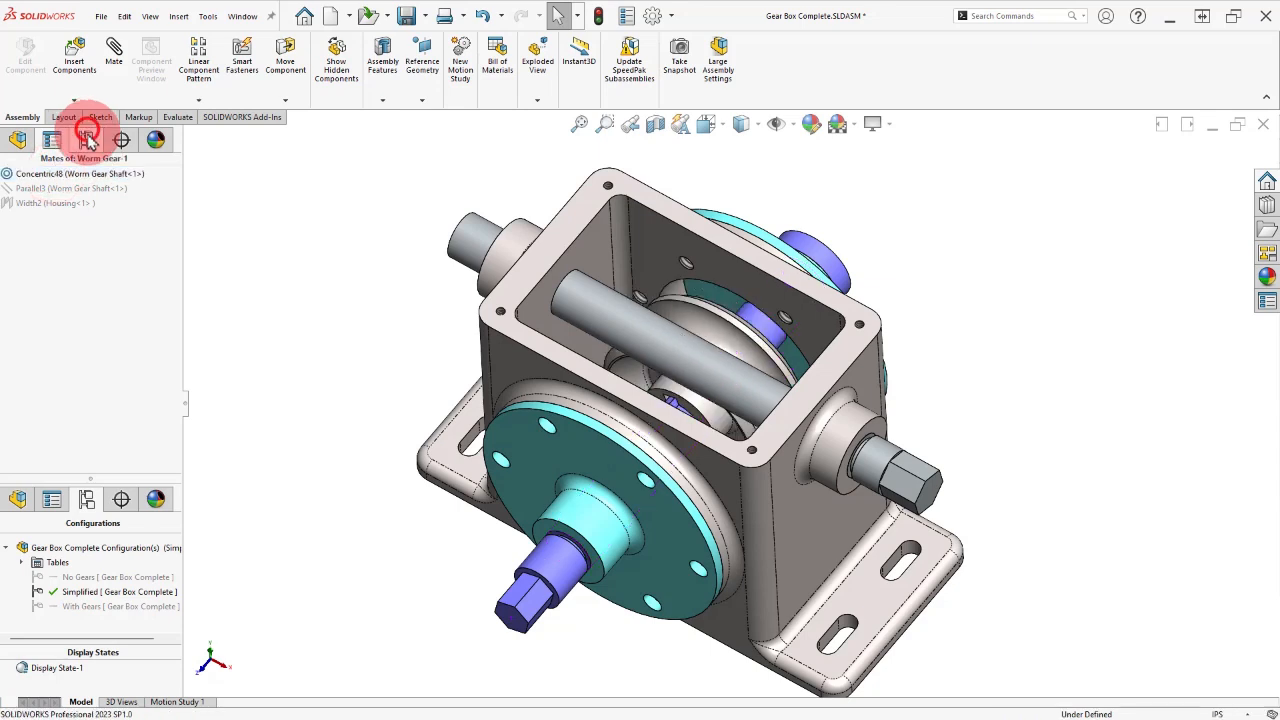
pyautogui.click(86, 189)
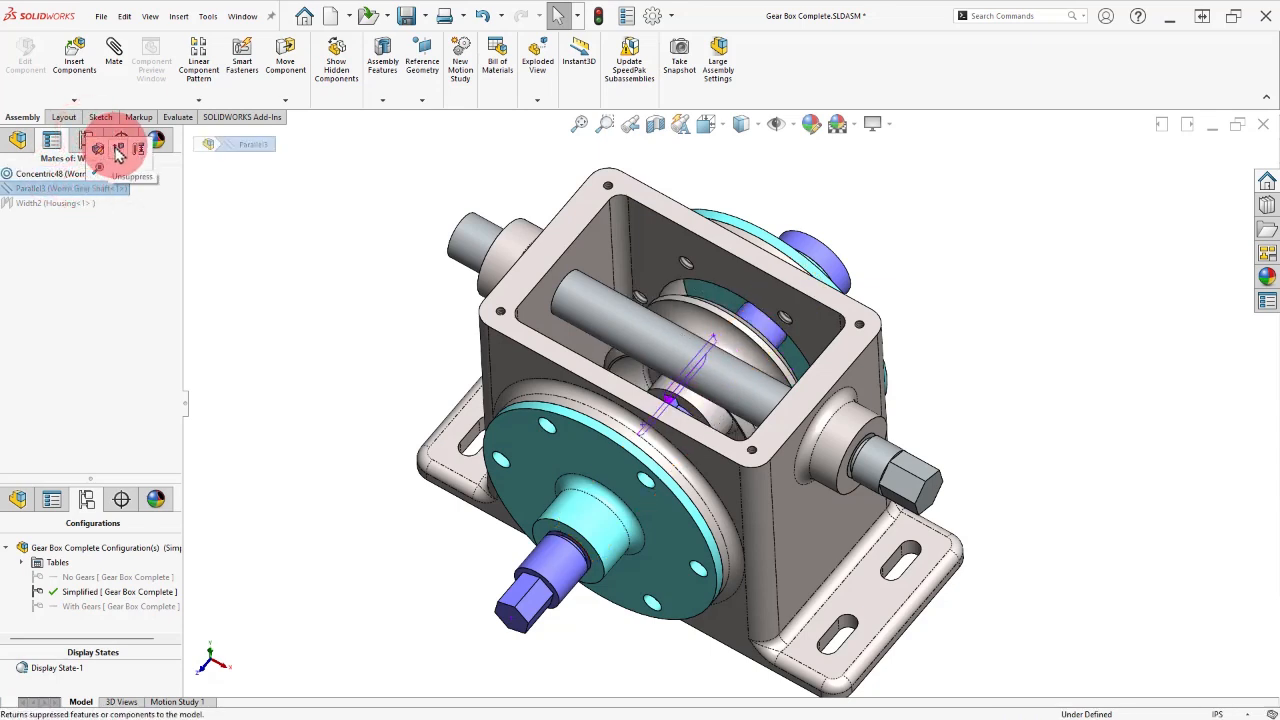
pyautogui.click(118, 150)
pyautogui.click(82, 202)
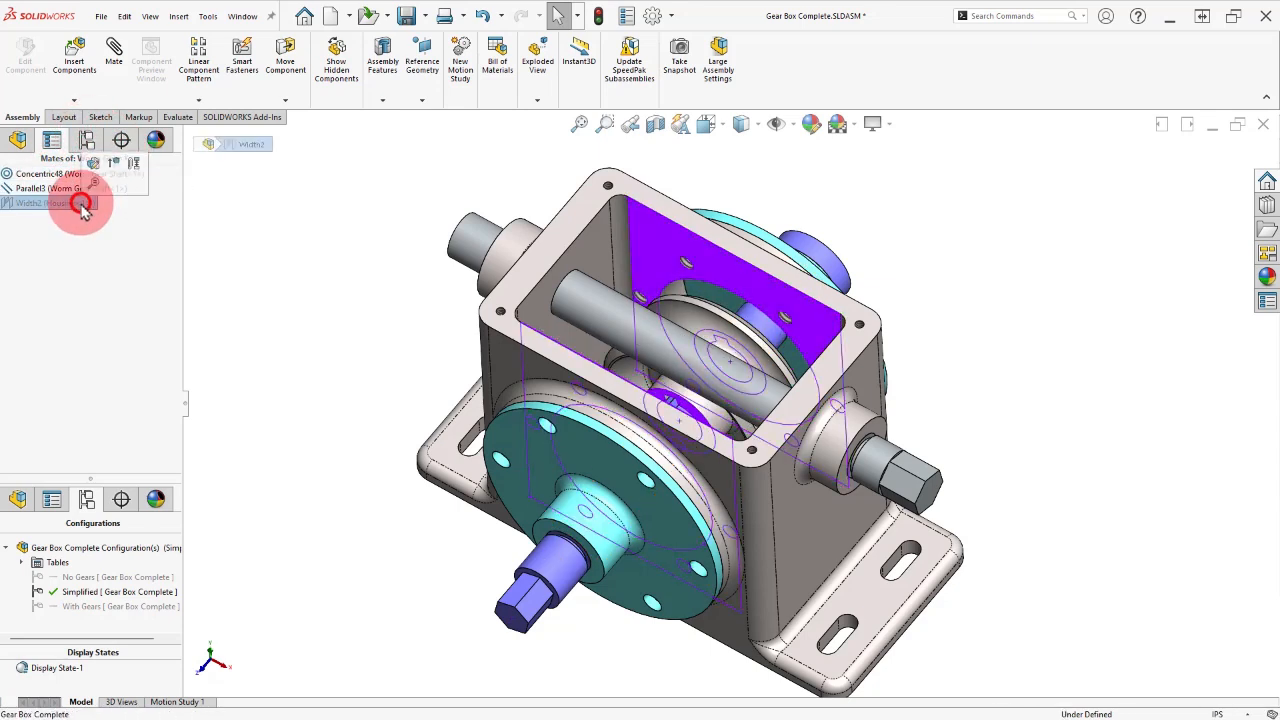
pyautogui.click(113, 166)
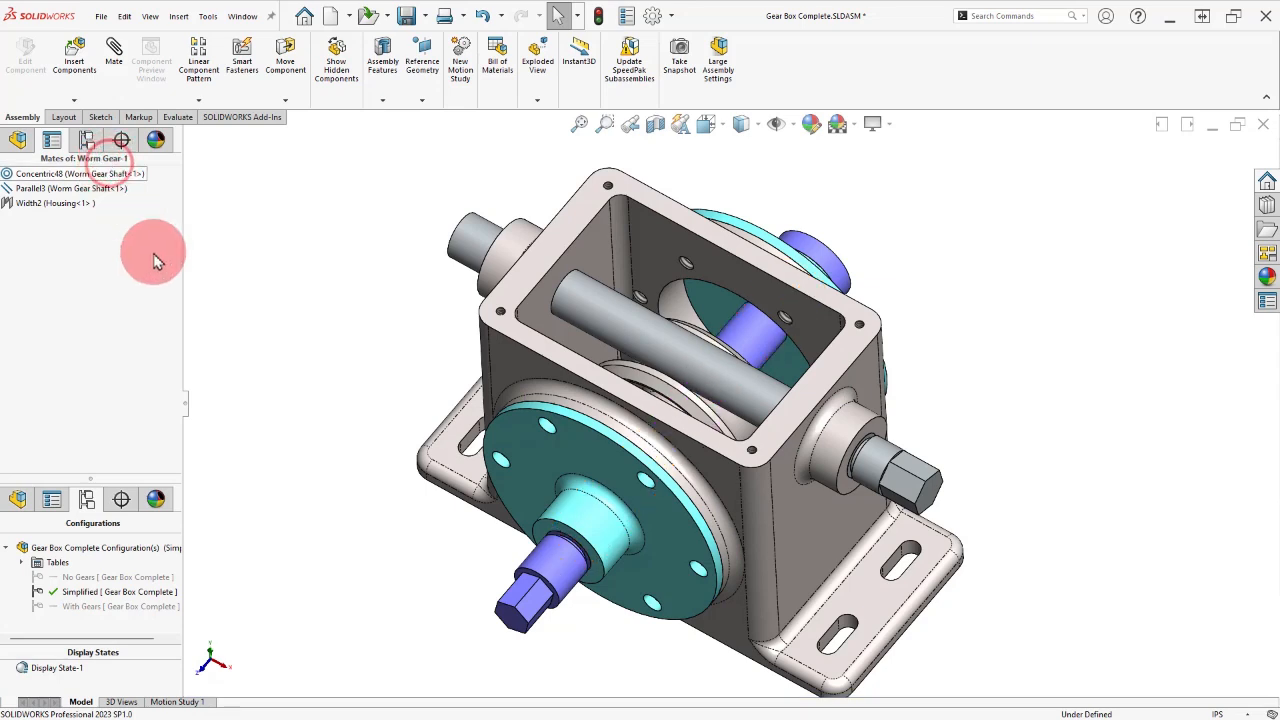
pyautogui.click(387, 316)
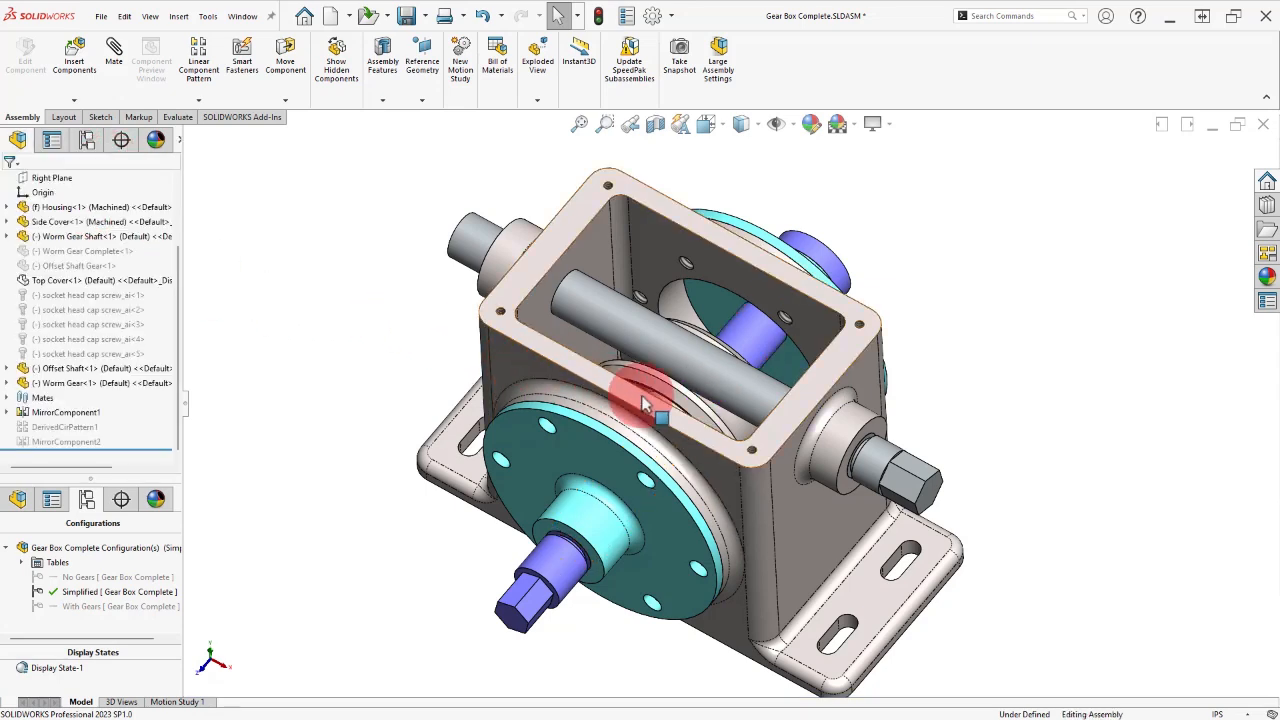
# Step: Test the Offset Shaft's mates by trying to move it at its hex end
pyautogui.click(912, 478)
pyautogui.moveTo(901, 514); pyautogui.dragTo(957, 423)
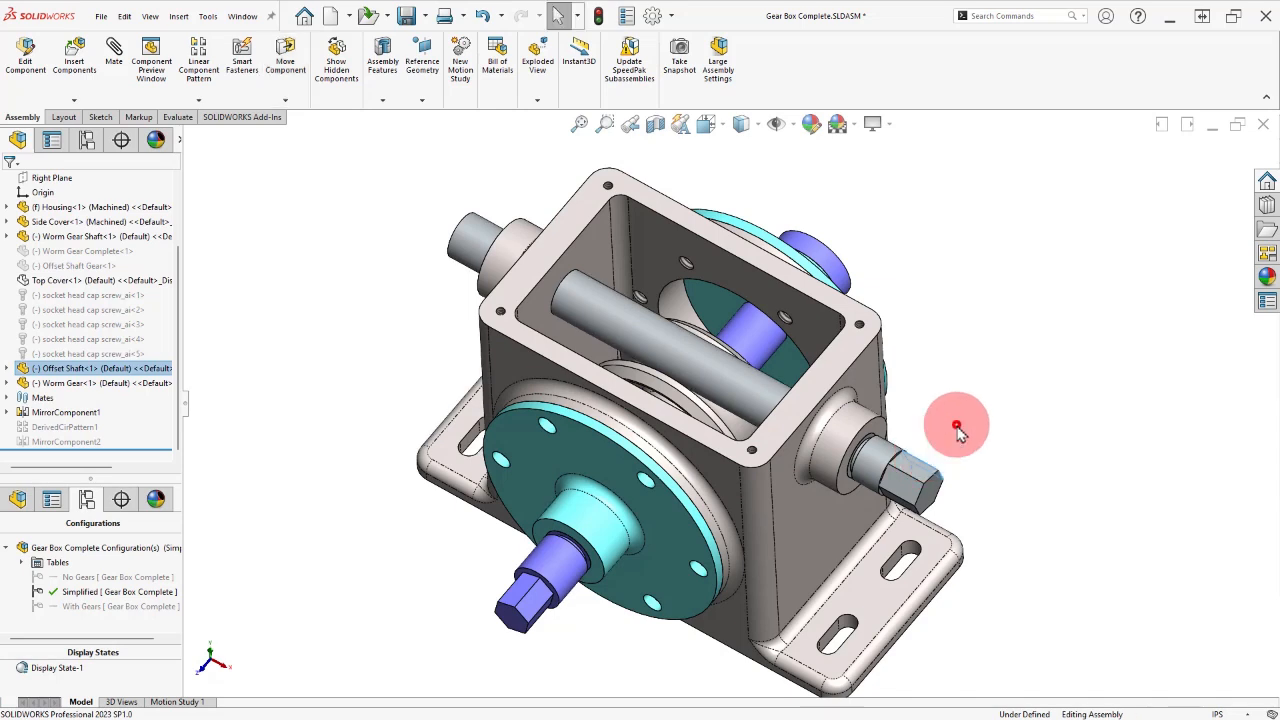
pyautogui.click(957, 423)
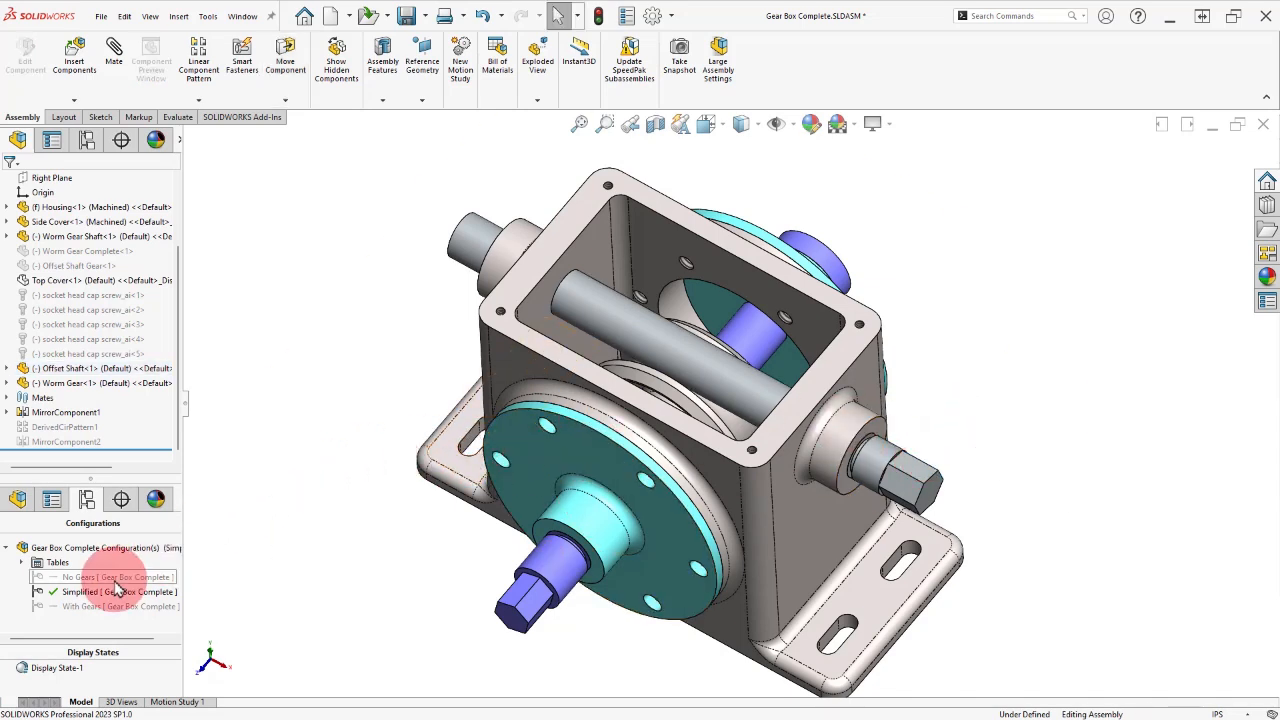
# Step: Cycle through the No Gears and Simplified configurations and activate With Gears
pyautogui.doubleClick(114, 578)
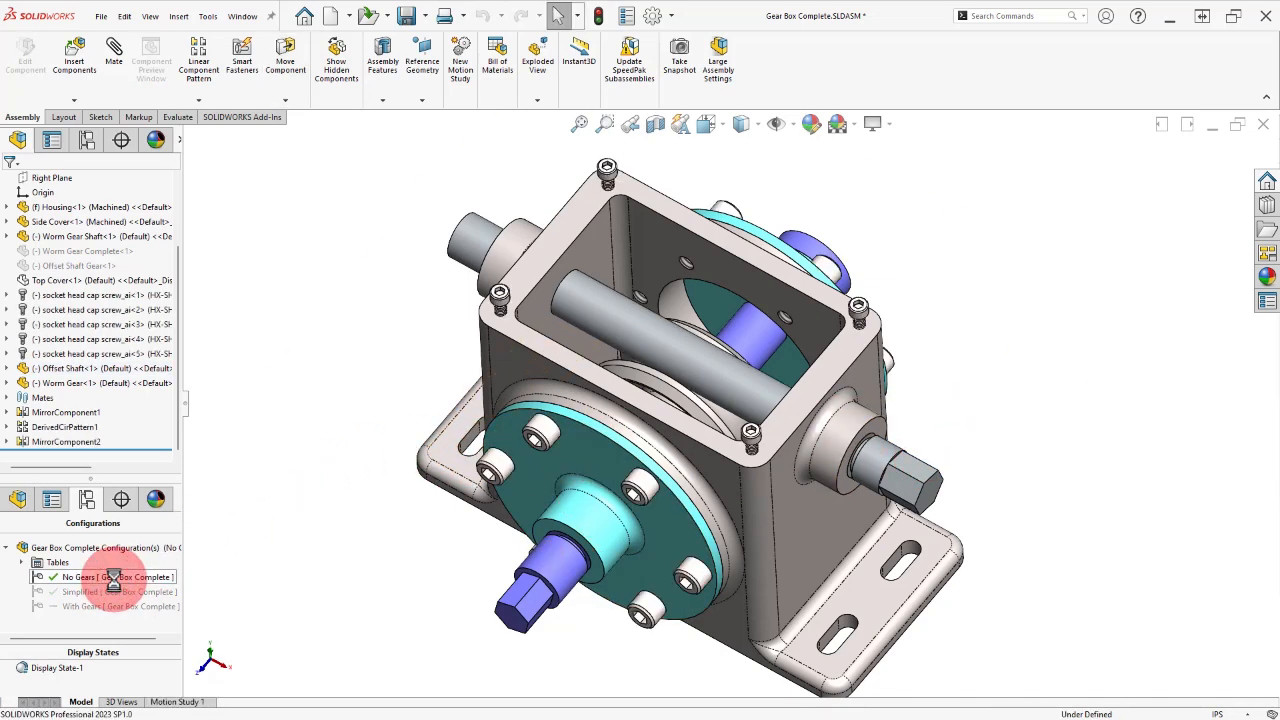
pyautogui.doubleClick(115, 592)
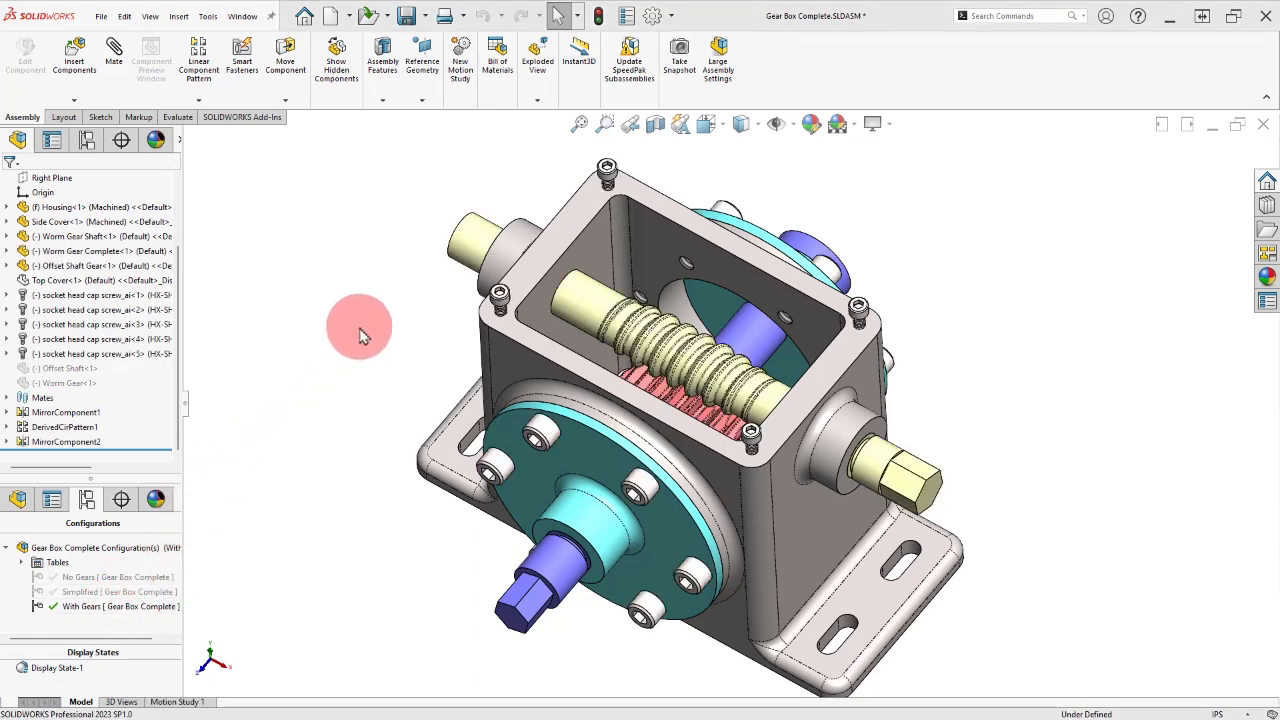
pyautogui.moveTo(409, 294)
pyautogui.mouseDown(button='middle')
pyautogui.moveTo(373, 335)
pyautogui.moveTo(397, 360)
pyautogui.moveTo(397, 316)
pyautogui.mouseUp(button='middle')
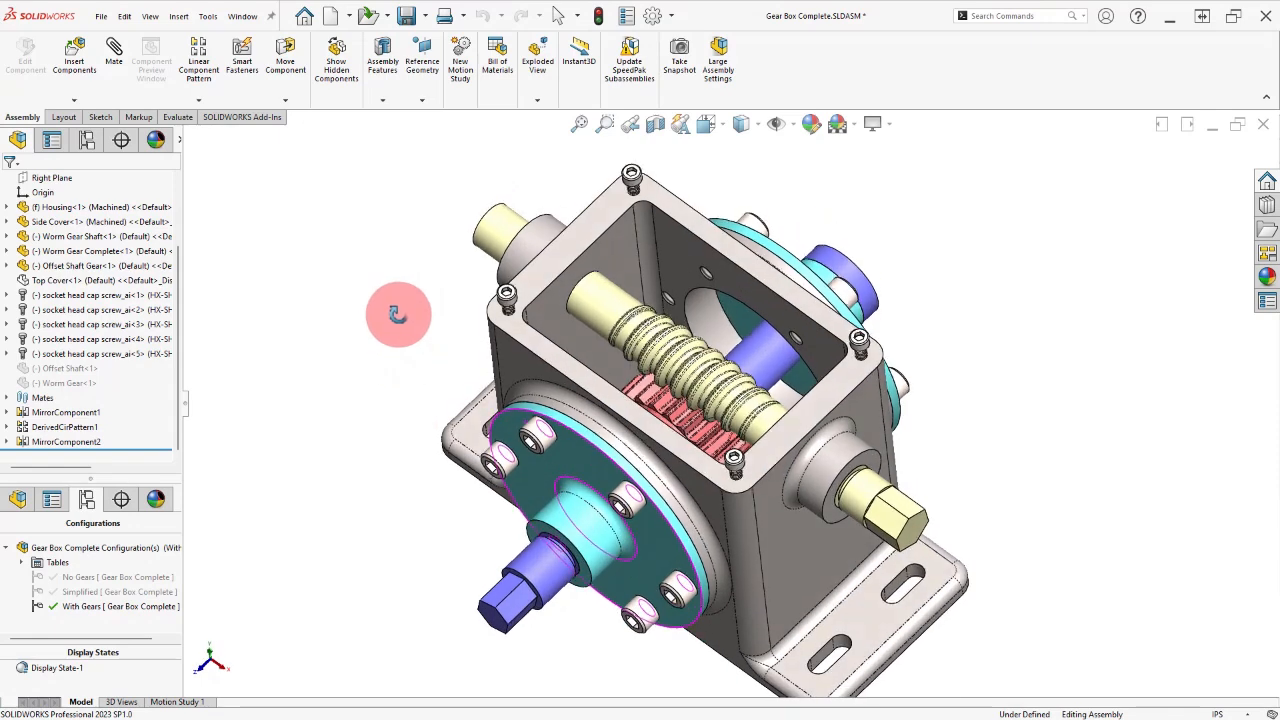
pyautogui.scroll(-1, 660, 380)
# Step: Suppress the Coincident mate between the Offset Shaft Gear and the Housing, and slide the shaft along its axis toward the hex end
pyautogui.moveTo(497, 200)
pyautogui.mouseDown()
pyautogui.moveTo(435, 246)
pyautogui.moveTo(450, 215)
pyautogui.moveTo(534, 174)
pyautogui.moveTo(494, 208)
pyautogui.mouseUp()
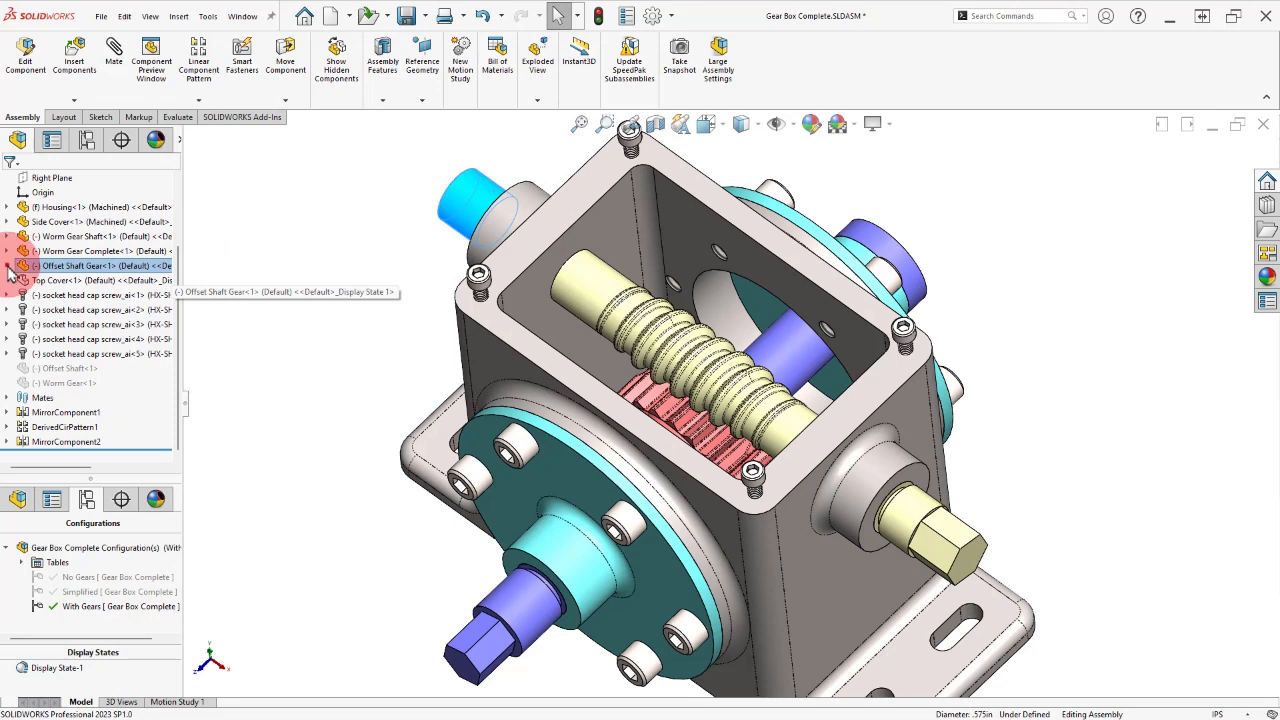
pyautogui.click(8, 266)
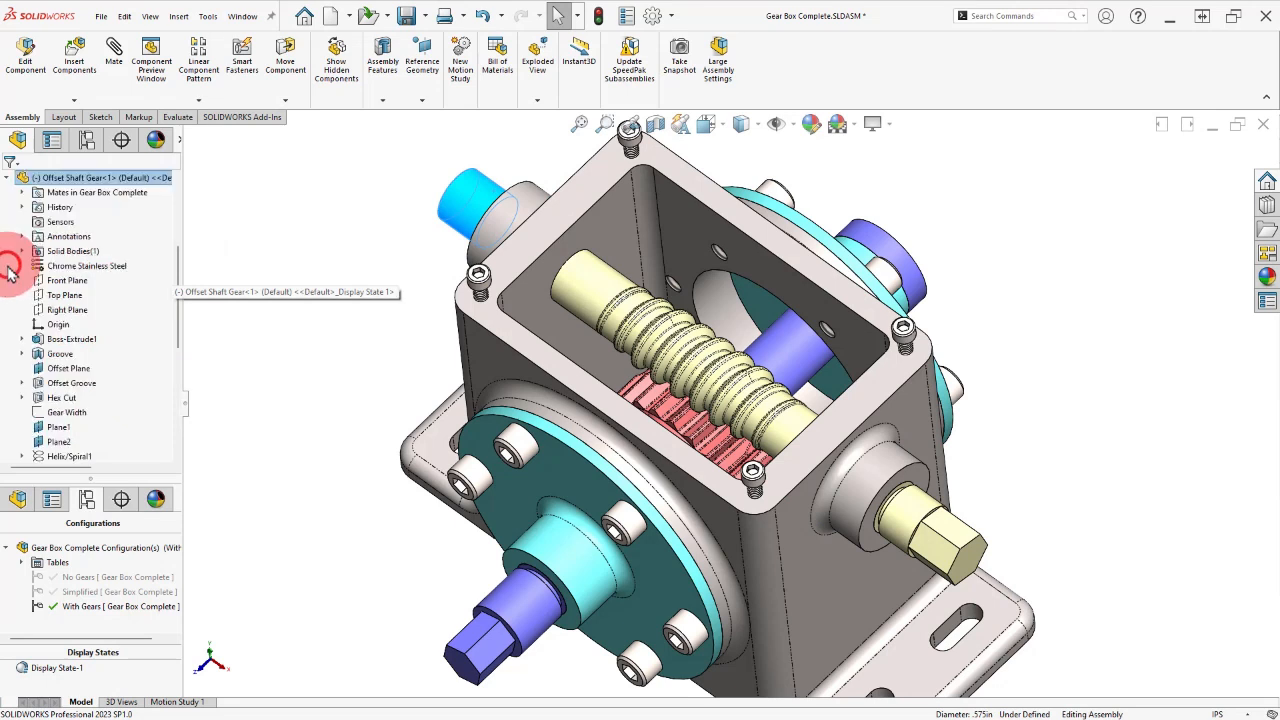
pyautogui.click(23, 192)
pyautogui.click(145, 208)
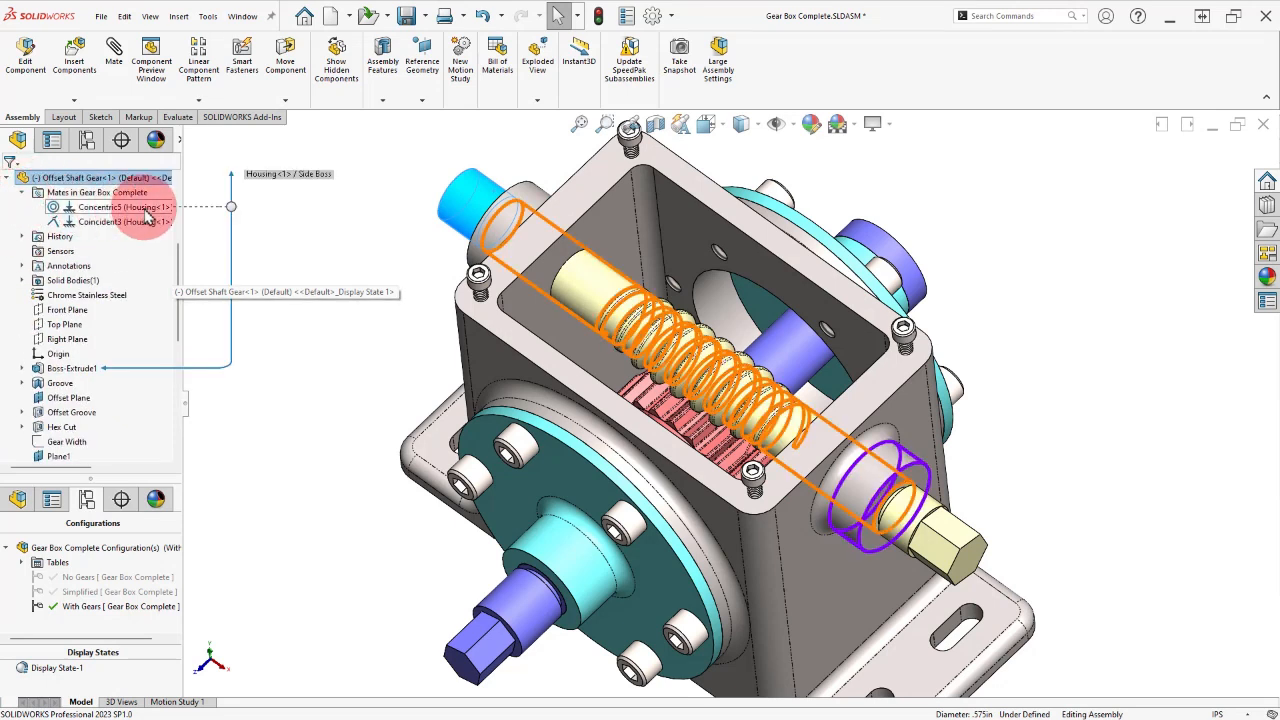
pyautogui.click(145, 222)
pyautogui.click(145, 222)
pyautogui.click(178, 182)
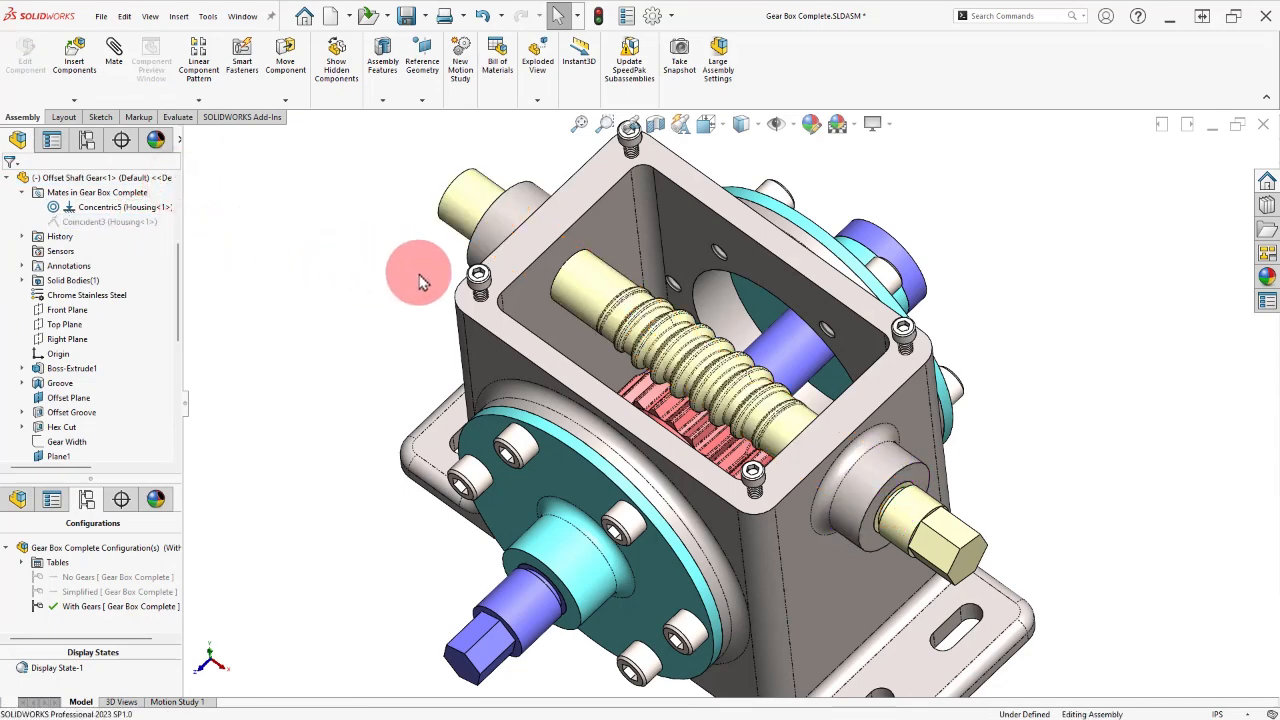
pyautogui.moveTo(590, 292); pyautogui.dragTo(622, 358)
pyautogui.click(953, 376)
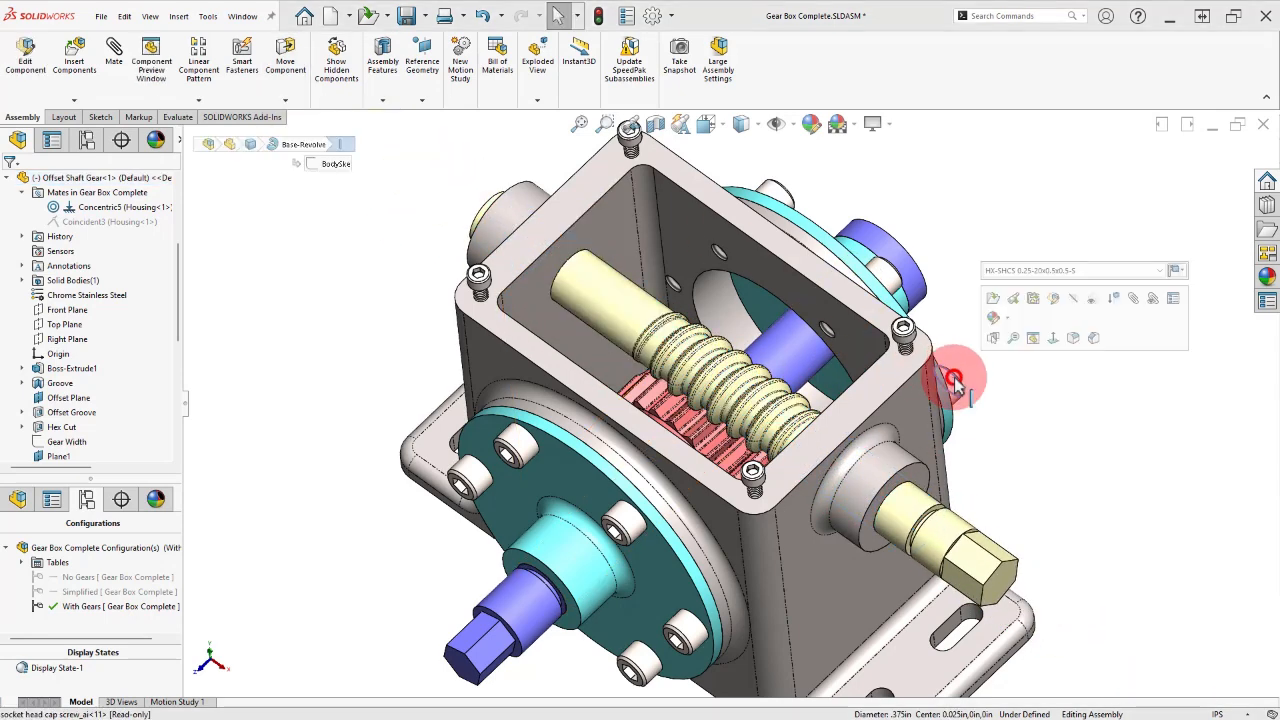
pyautogui.click(998, 368)
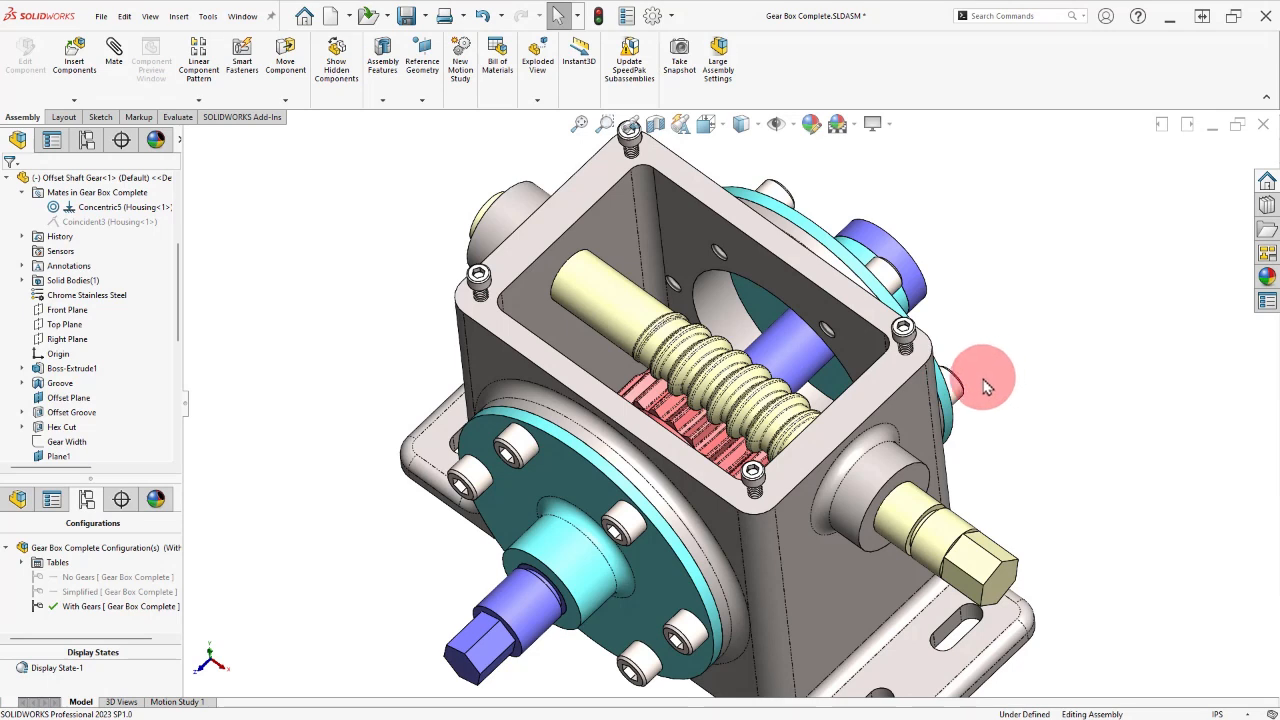
# Step: Isolate the Housing and the Offset Shaft Gear, and slide the shaft back along its axis away from the hex end
pyautogui.click(890, 362)
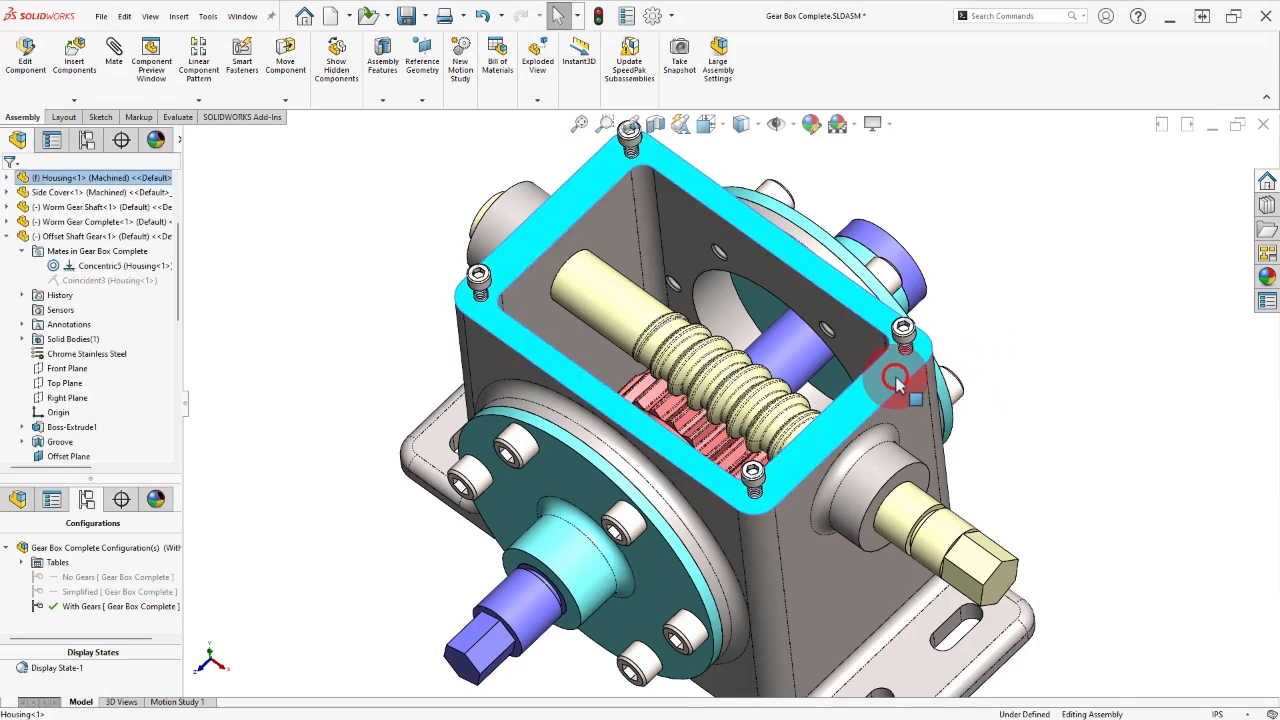
pyautogui.keyDown('ctrl'); pyautogui.click(919, 494); pyautogui.keyUp('ctrl')
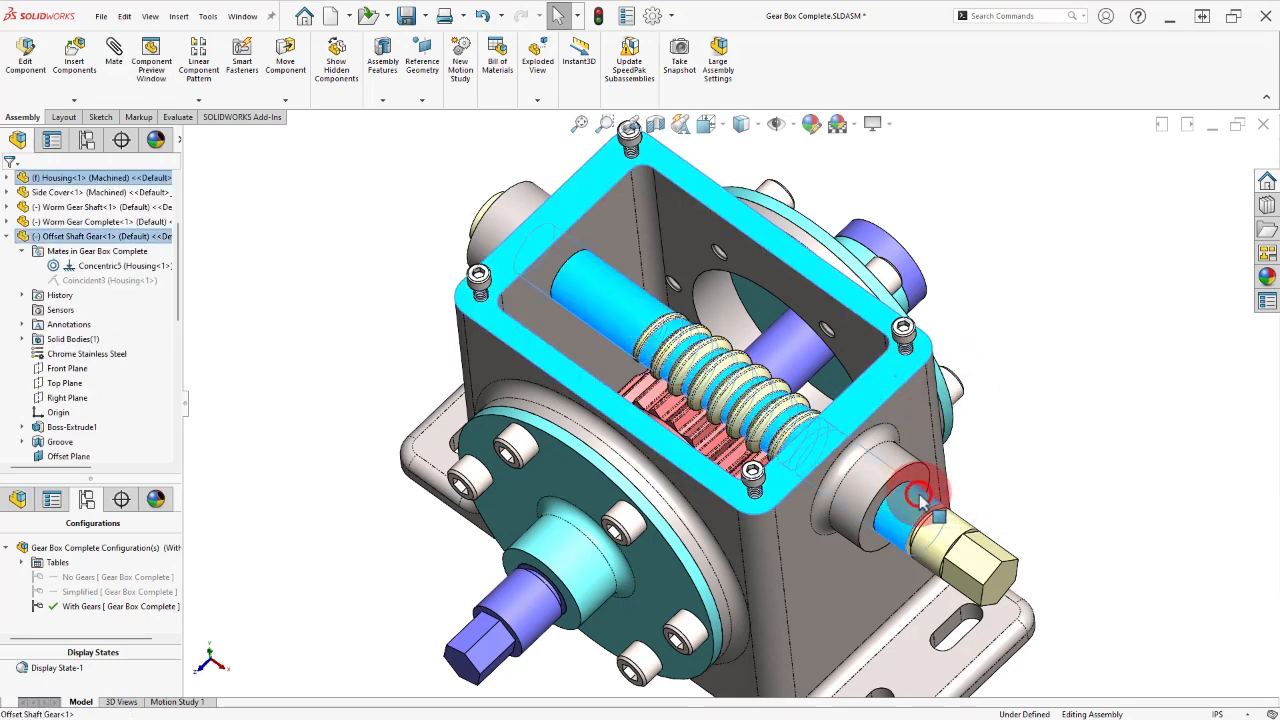
pyautogui.rightClick(1006, 282)
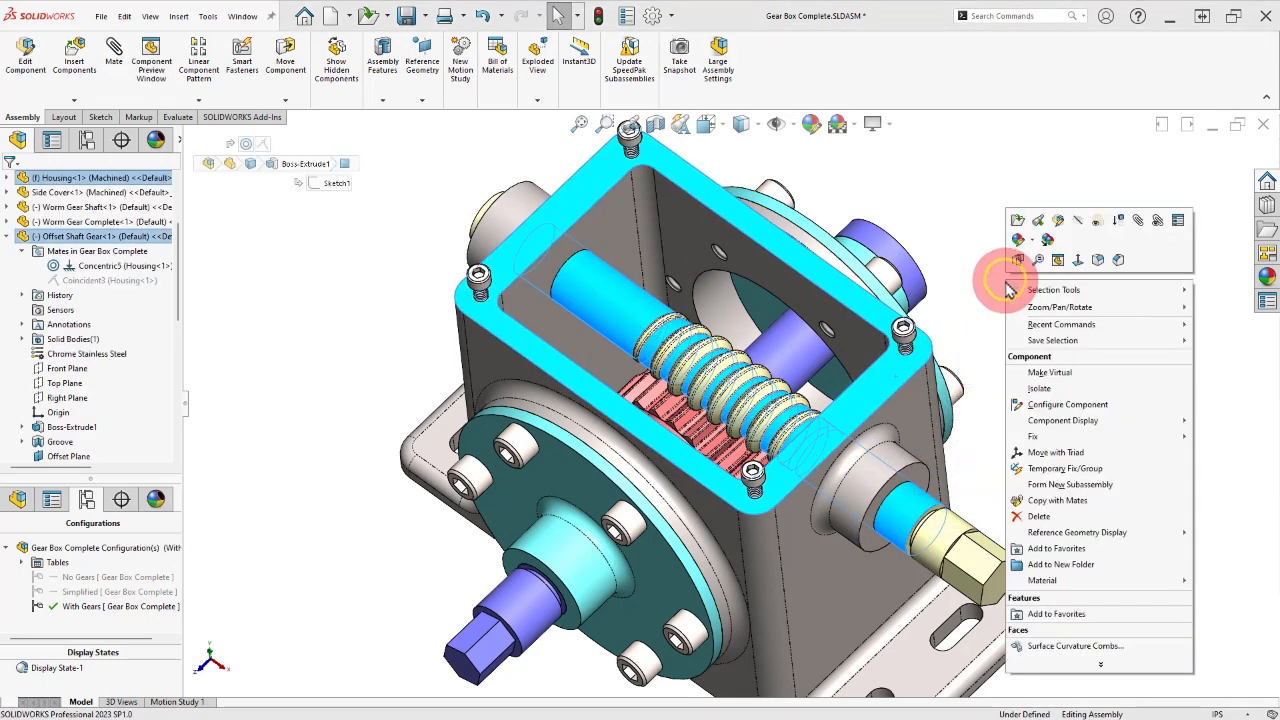
pyautogui.click(1062, 386)
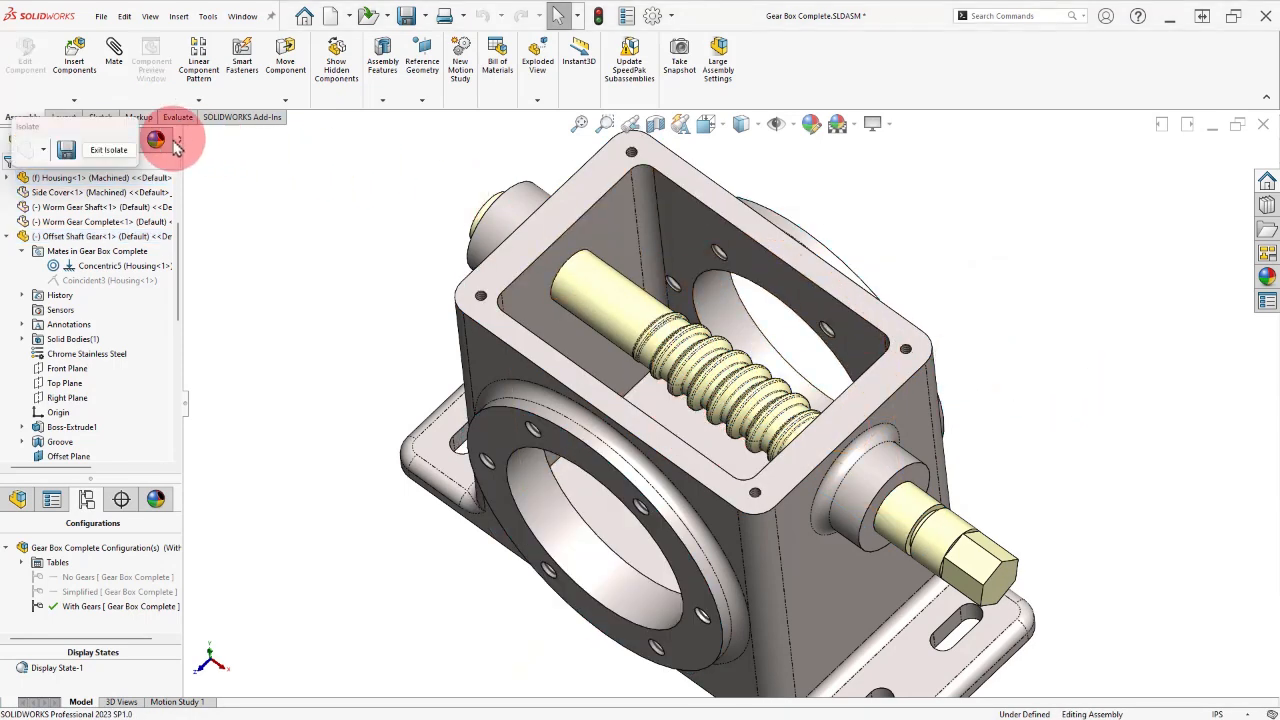
pyautogui.moveTo(78, 135); pyautogui.dragTo(280, 155)
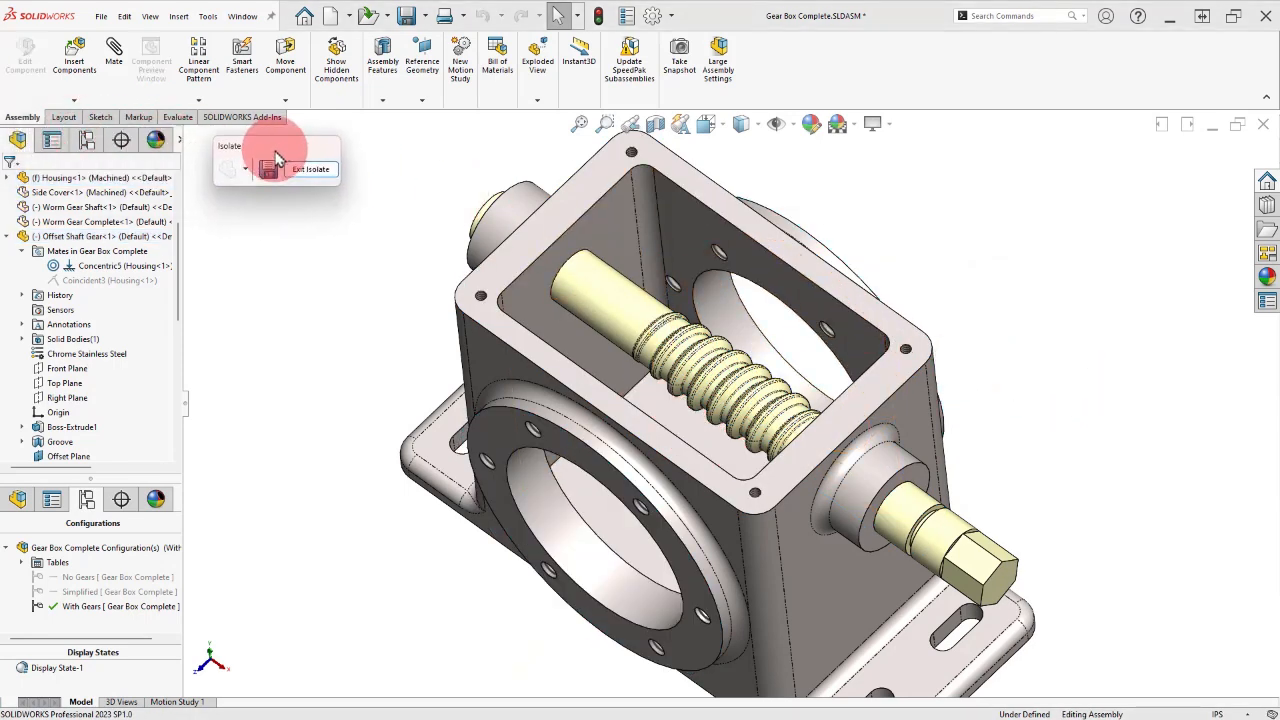
pyautogui.click(286, 240)
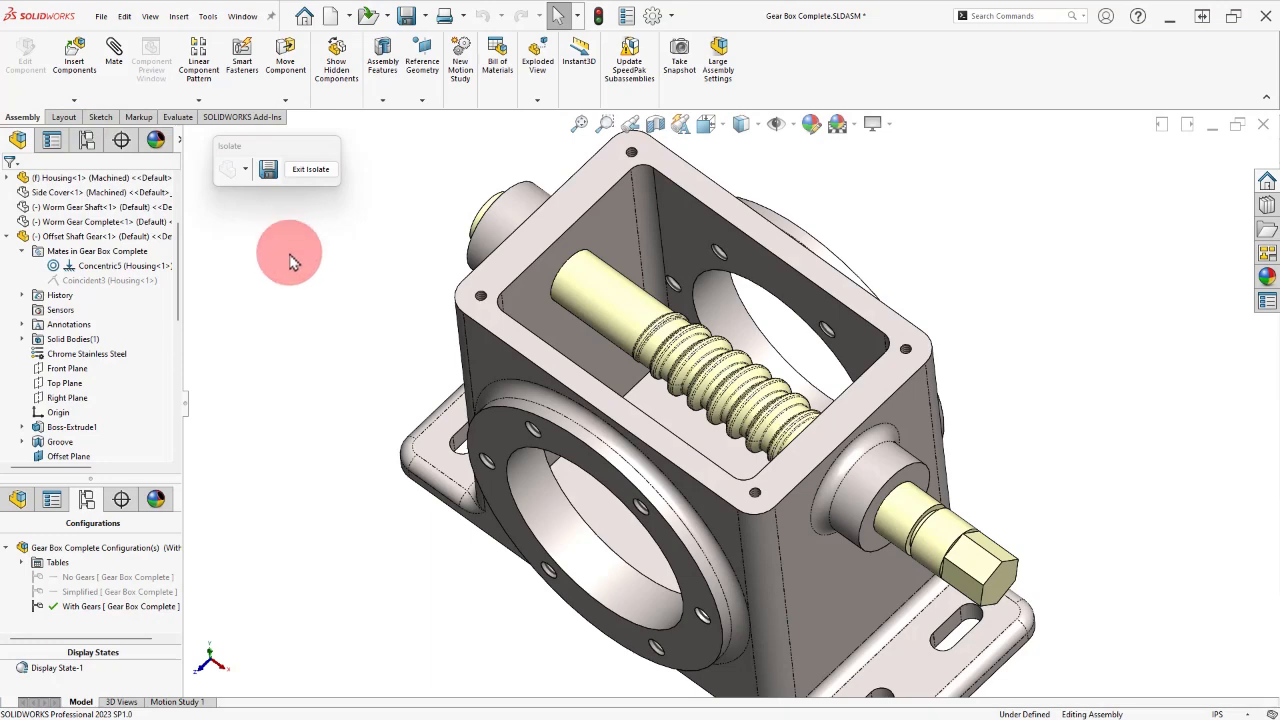
pyautogui.moveTo(612, 322); pyautogui.dragTo(590, 307)
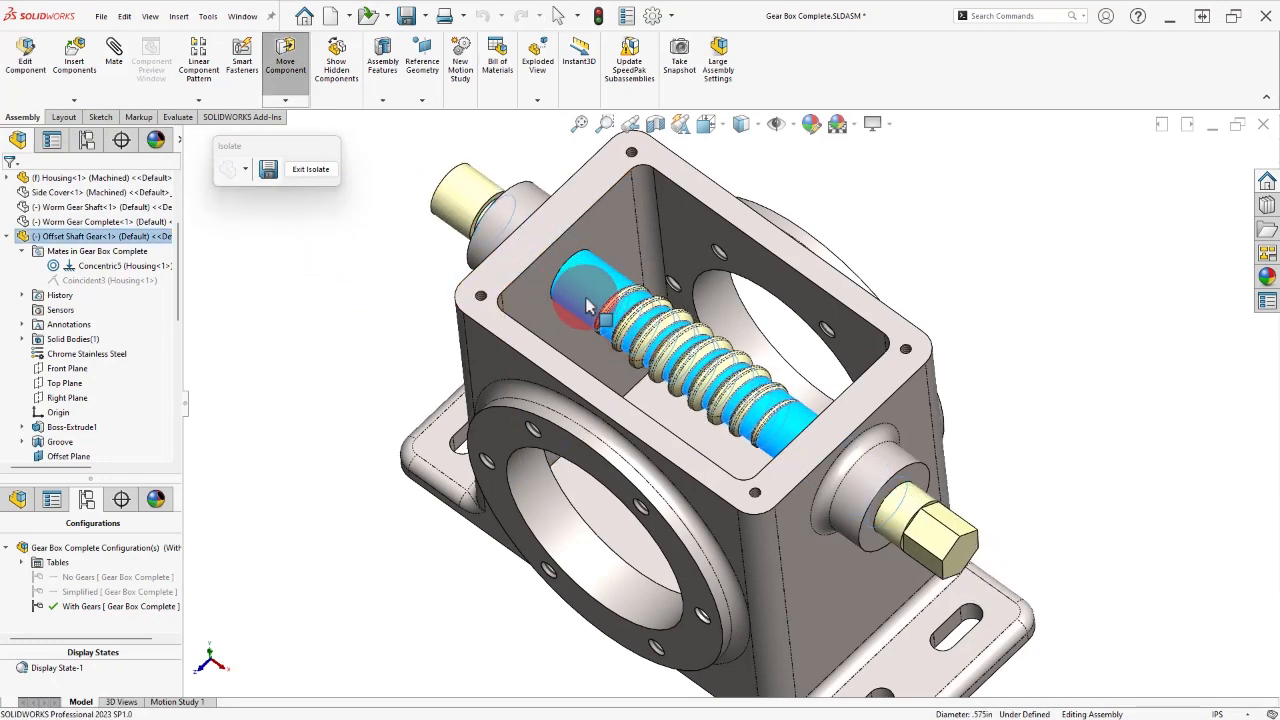
pyautogui.click(357, 240)
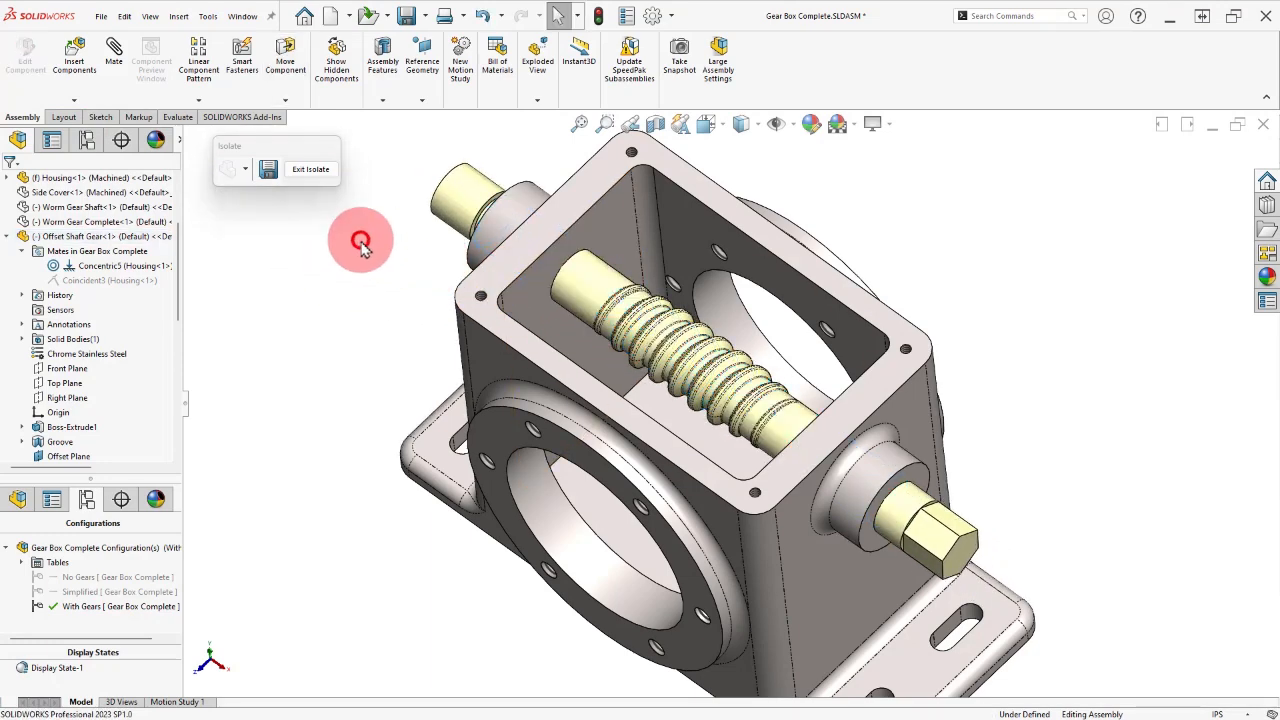
# Step: Start Move Component with Collision Detection checking only between These components
pyautogui.click(286, 88)
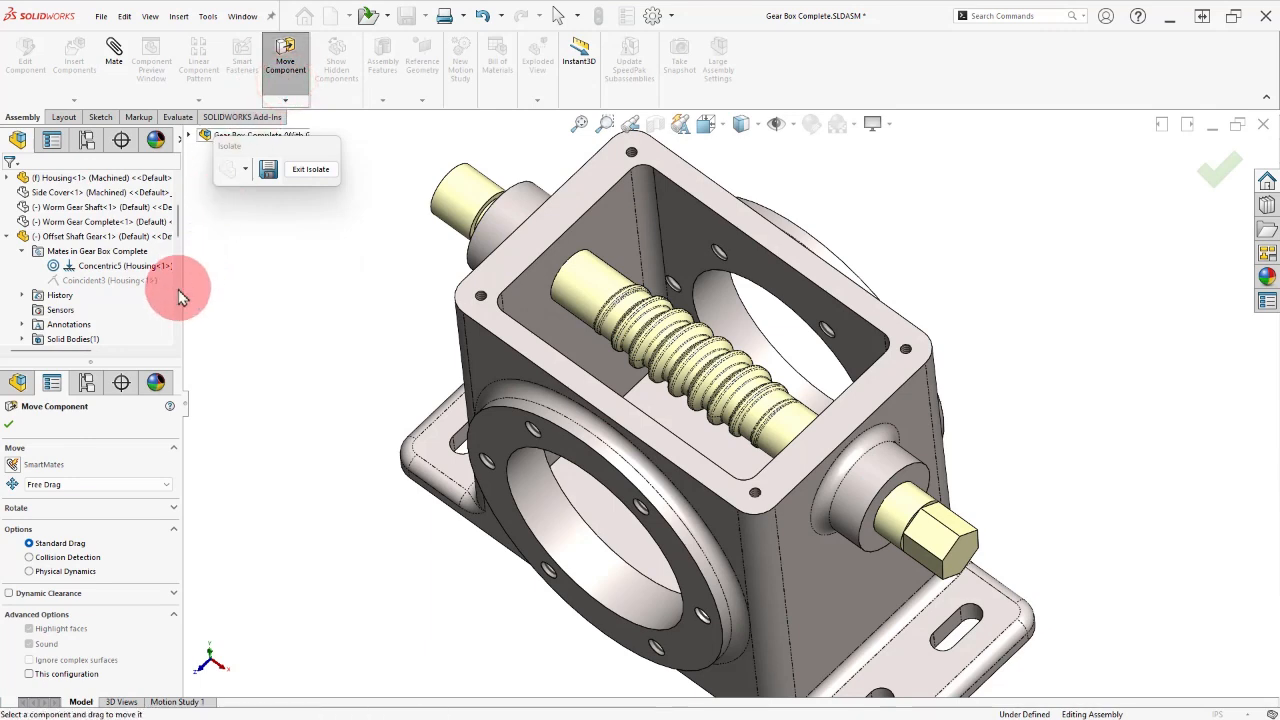
pyautogui.moveTo(138, 362); pyautogui.dragTo(150, 121)
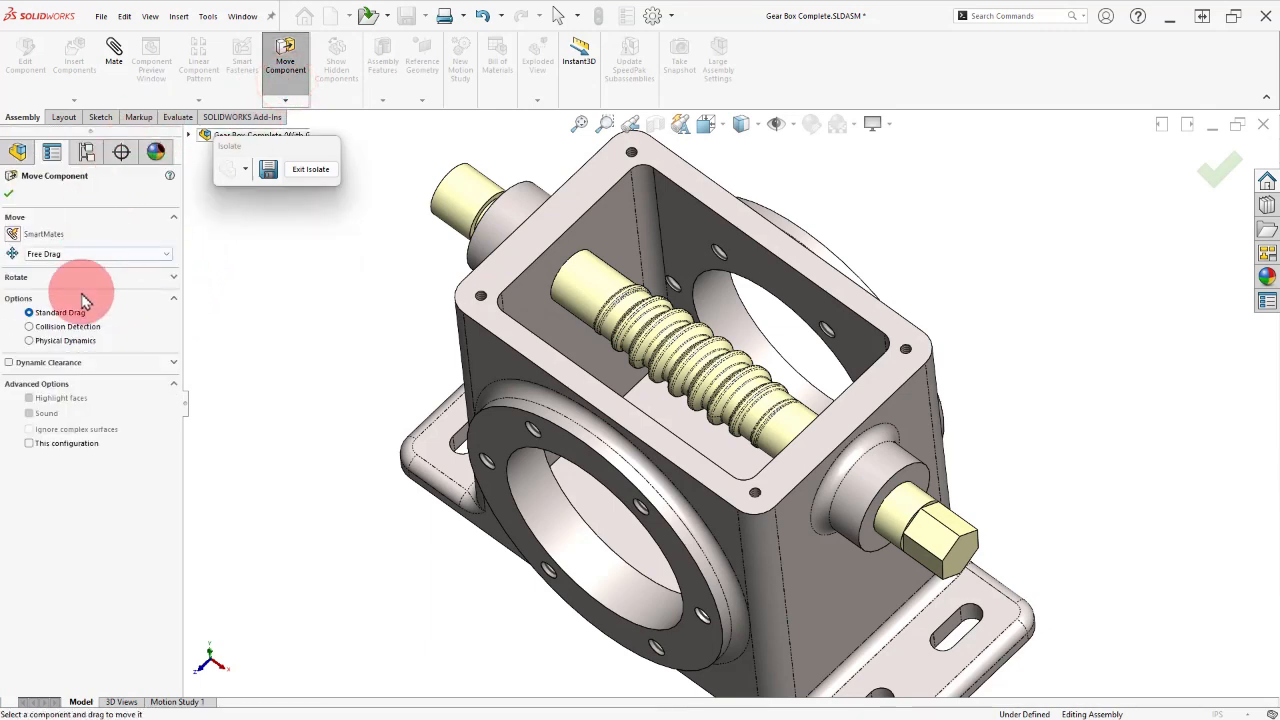
pyautogui.click(68, 327)
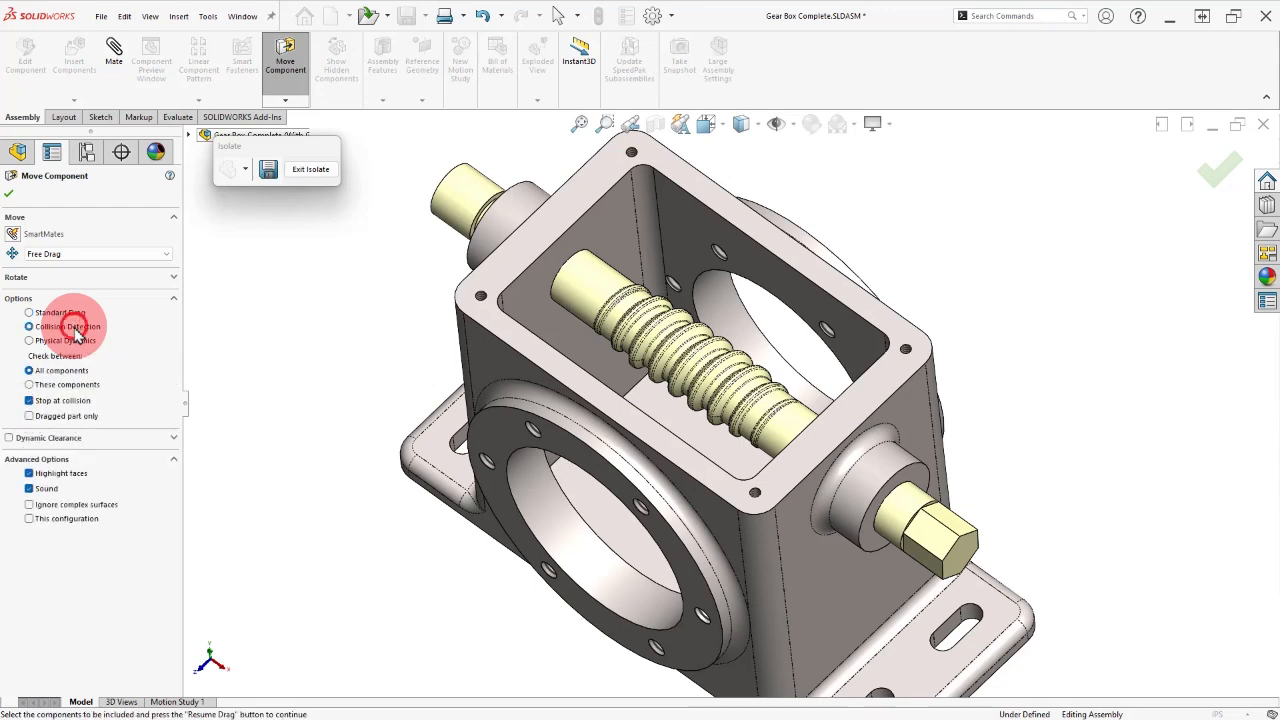
pyautogui.click(64, 371)
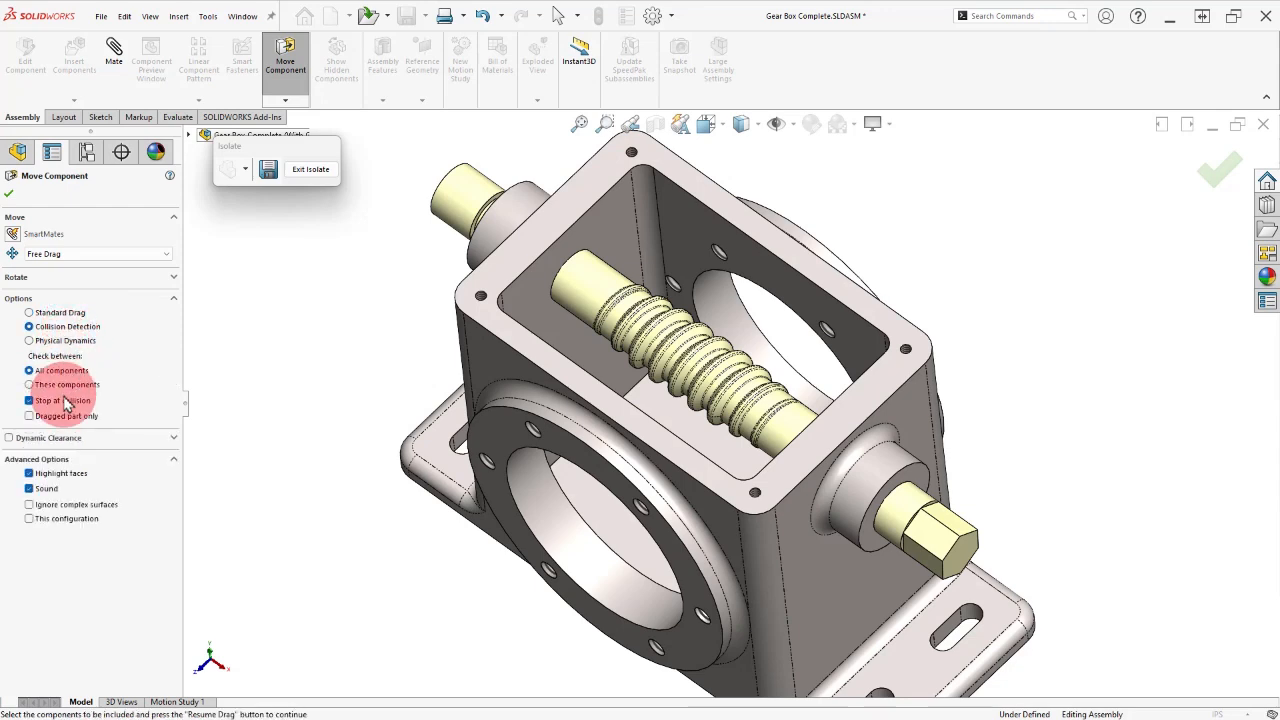
pyautogui.click(66, 385)
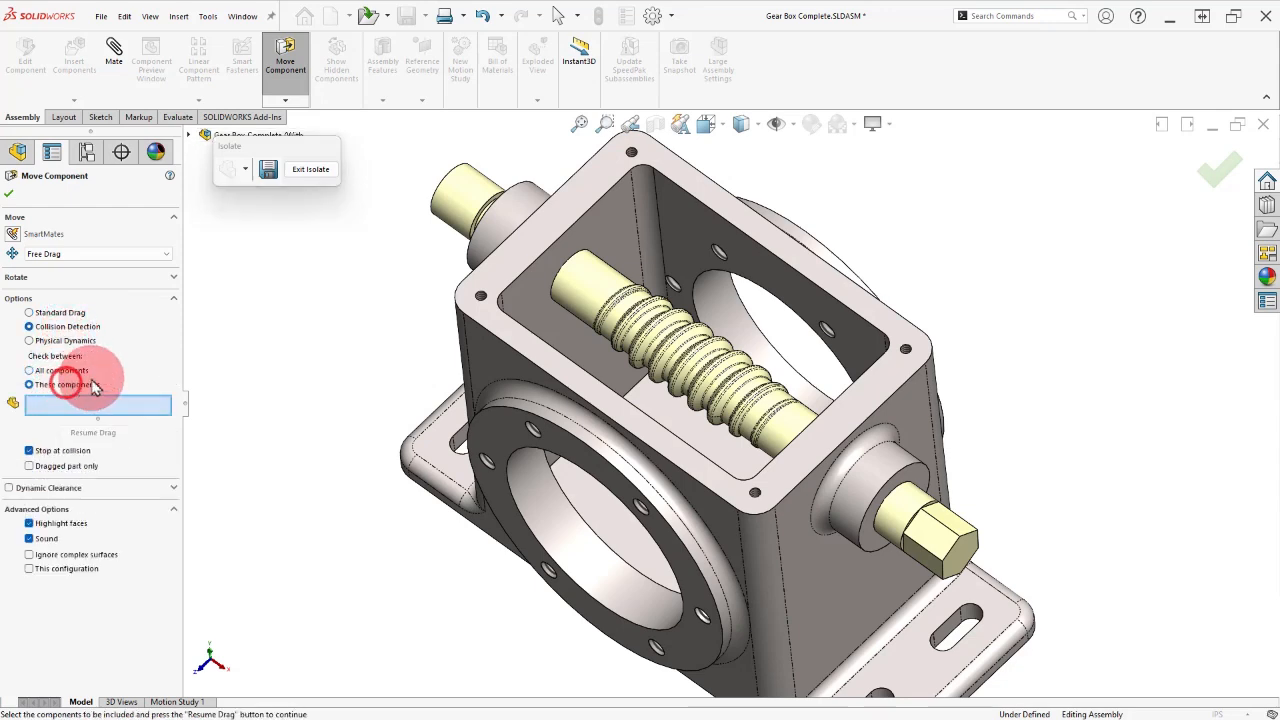
# Step: Add the Housing and the Offset Shaft Gear as the components checked for collision, and resume dragging
pyautogui.click(577, 281)
pyautogui.click(527, 252)
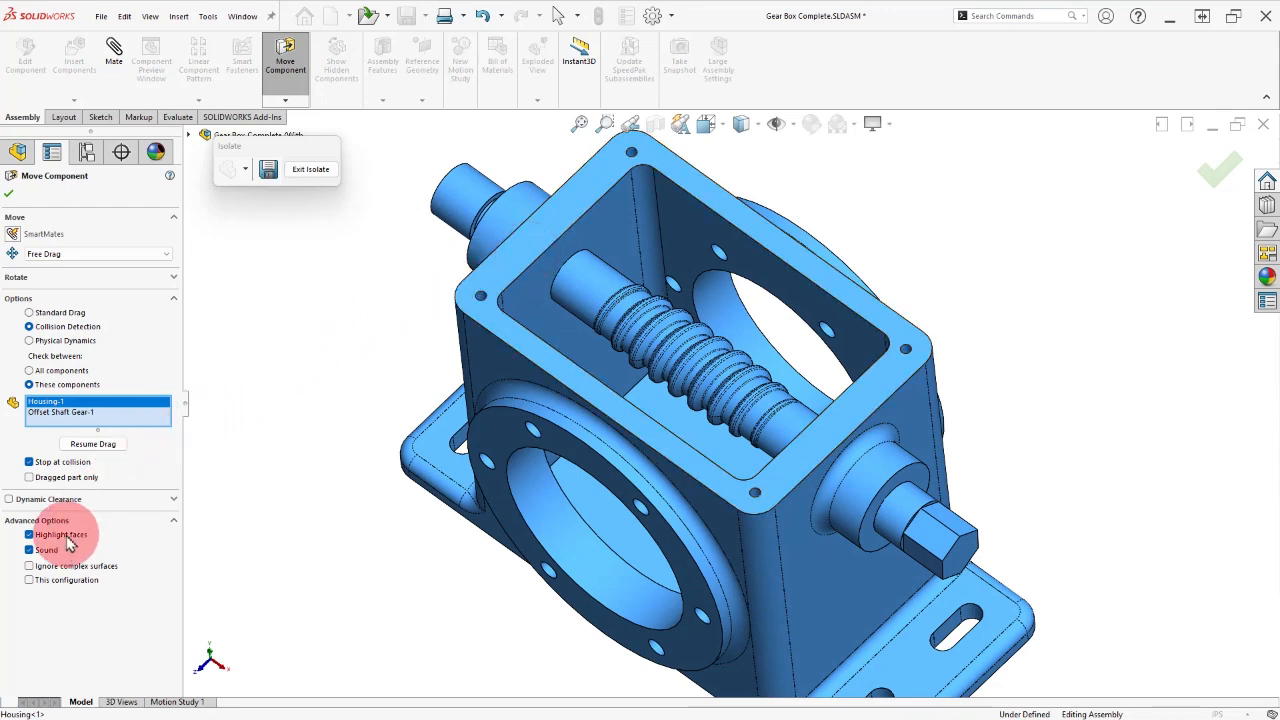
pyautogui.click(128, 446)
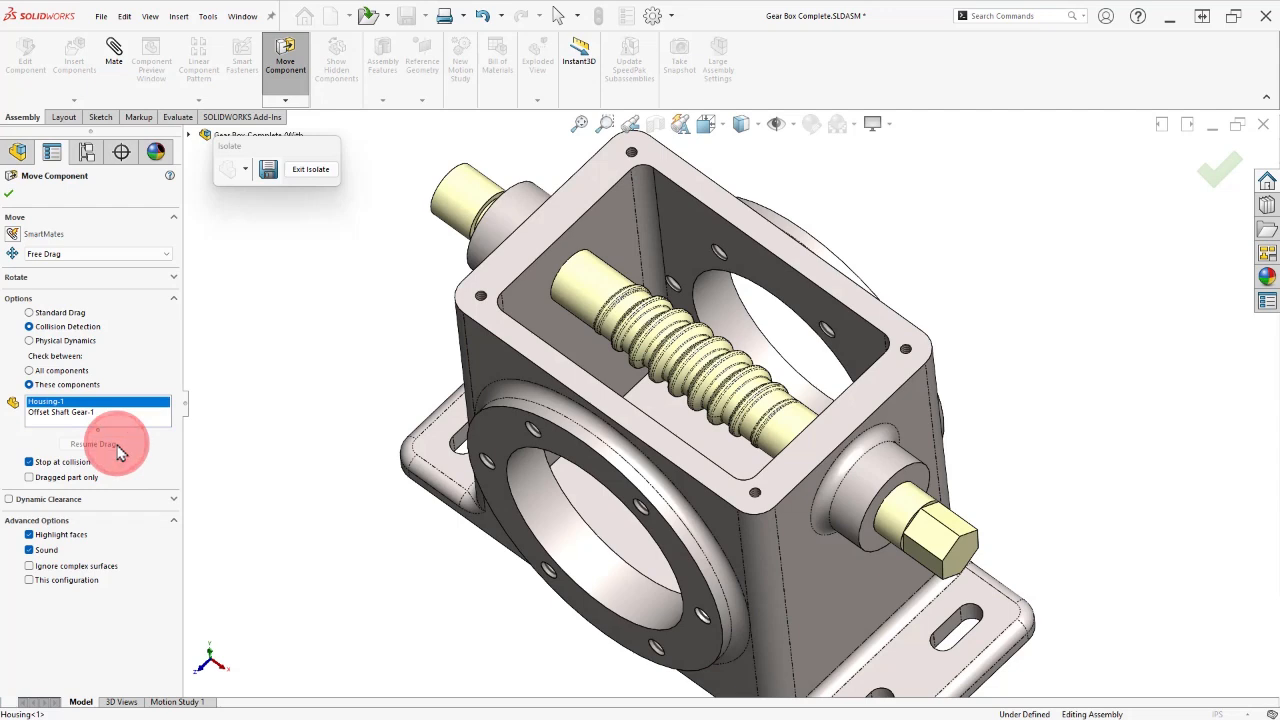
# Step: Slide the Offset Shaft Gear along its axis in both directions to test for collisions with the Housing, and close Move Component
pyautogui.moveTo(596, 306); pyautogui.dragTo(778, 416)
pyautogui.moveTo(716, 360); pyautogui.dragTo(780, 431, button='middle')
pyautogui.moveTo(780, 433); pyautogui.dragTo(701, 375)
pyautogui.moveTo(699, 376); pyautogui.dragTo(594, 294, button='middle')
pyautogui.click(7, 194)
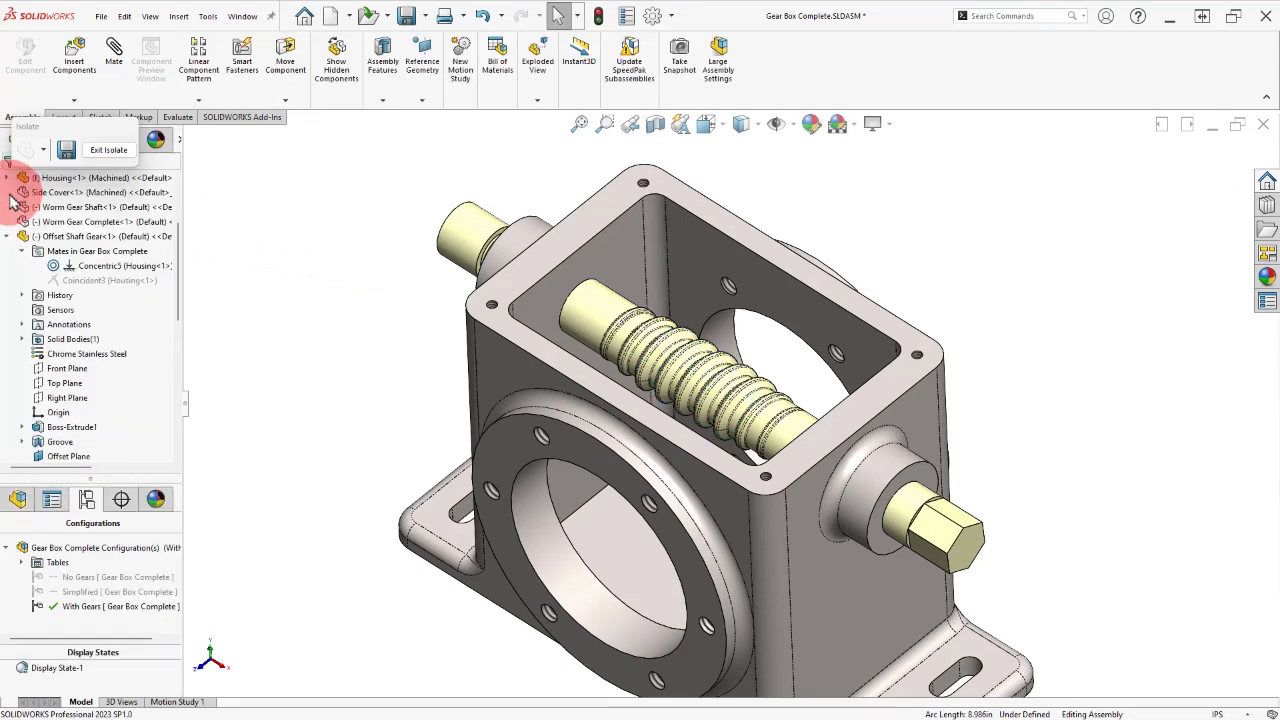
# Step: Unsuppress the Coincident mate between the Offset Shaft Gear and the Housing, and exit Isolate
pyautogui.click(88, 267)
pyautogui.click(102, 282)
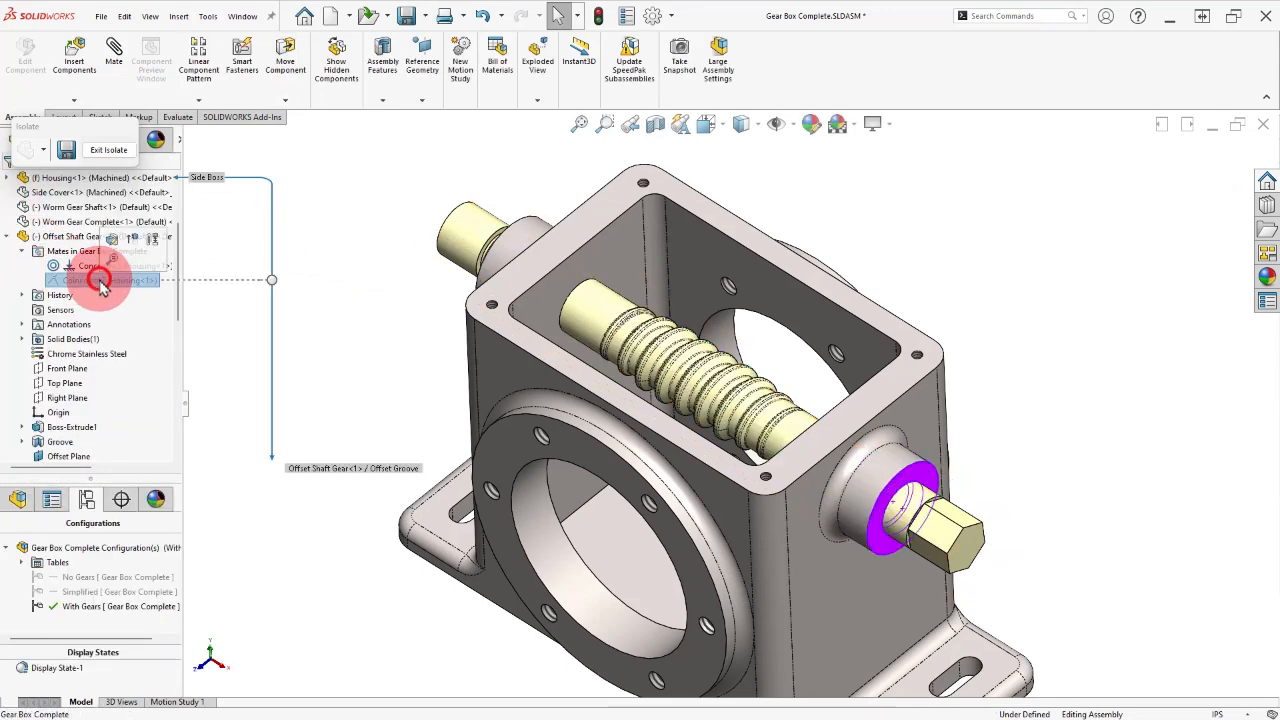
pyautogui.click(133, 249)
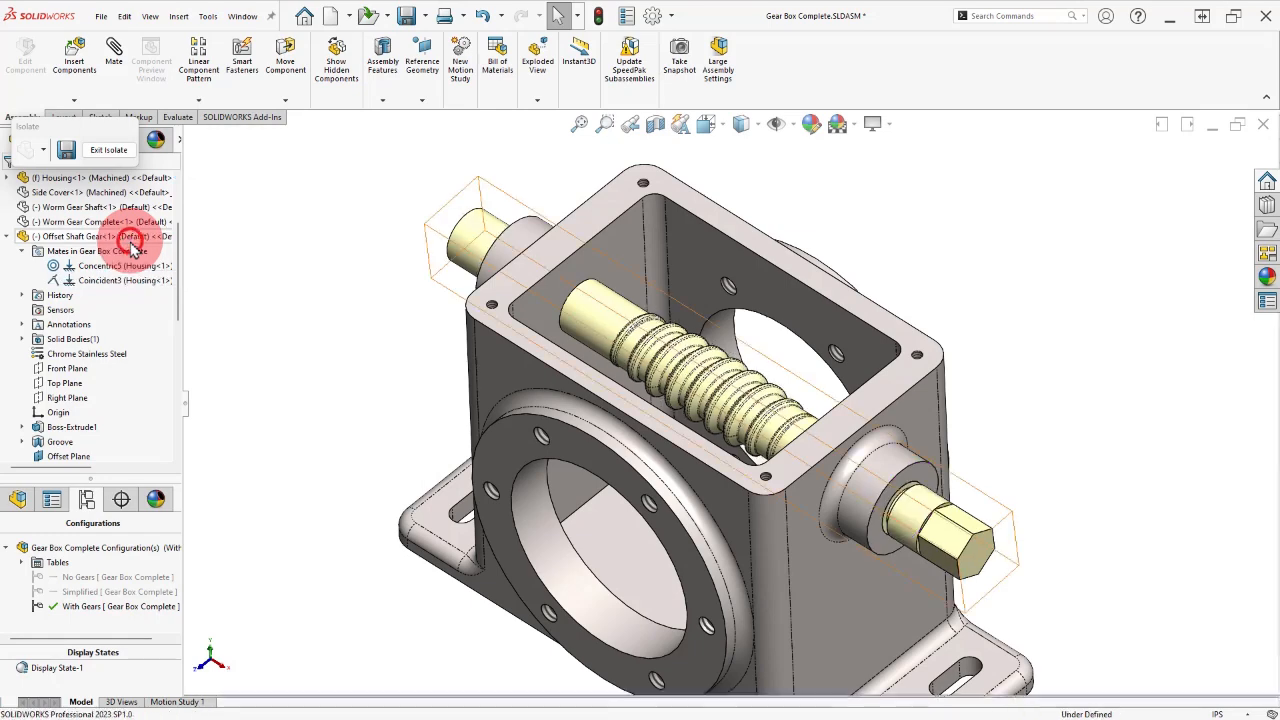
pyautogui.click(268, 308)
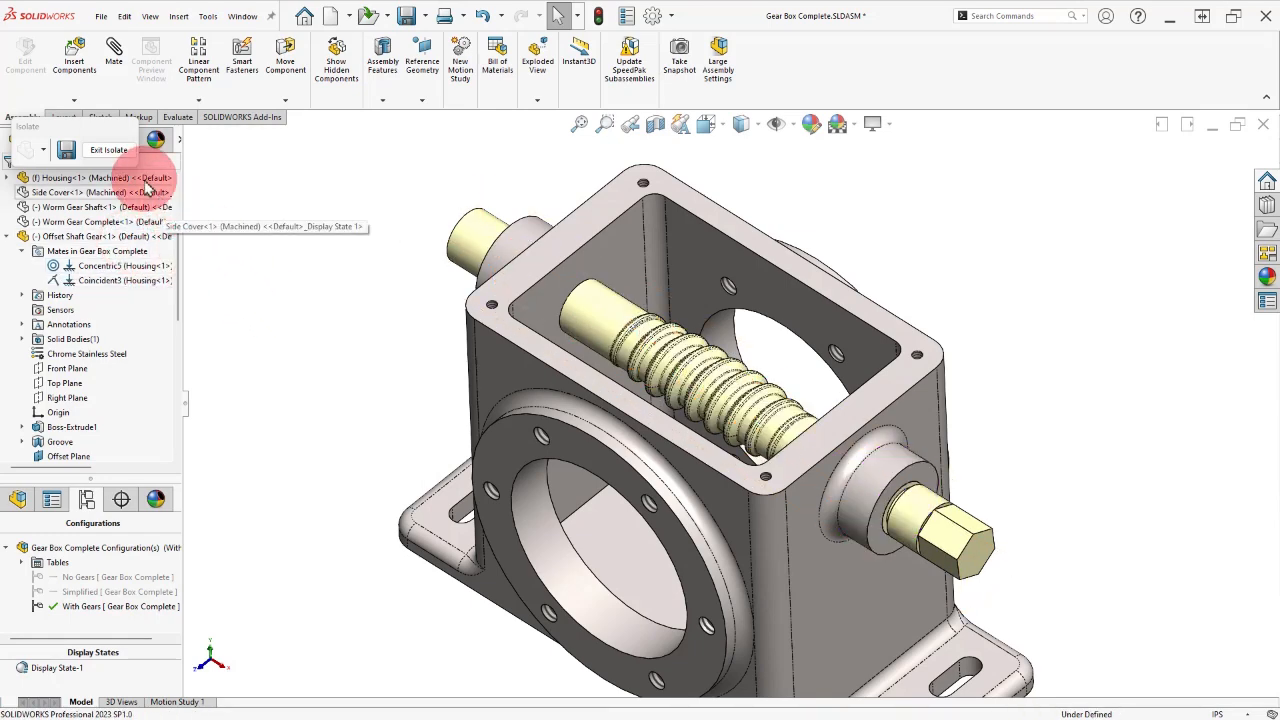
pyautogui.click(113, 150)
# Step: Open the Housing part from the assembly for editing in its own window
pyautogui.moveTo(284, 338); pyautogui.dragTo(316, 303, button='right')
pyautogui.moveTo(290, 358); pyautogui.dragTo(329, 314, button='right')
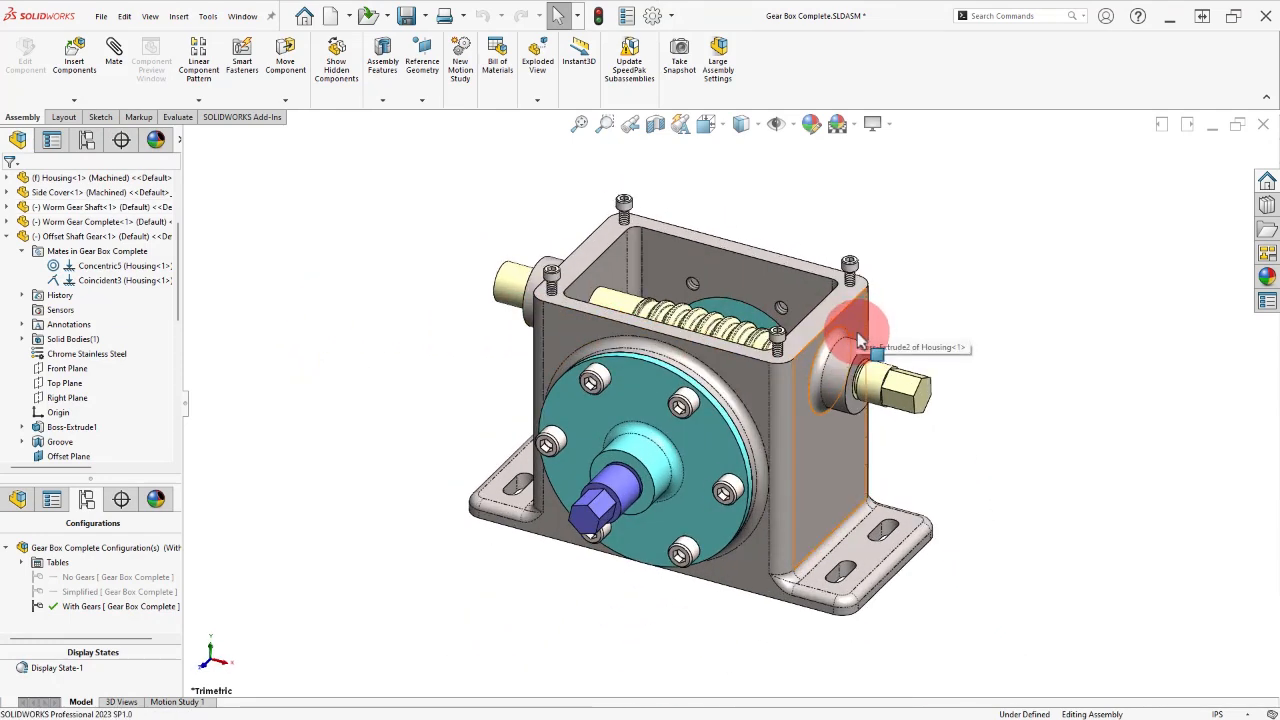
pyautogui.scroll(-3, 858, 340)
pyautogui.click(830, 322)
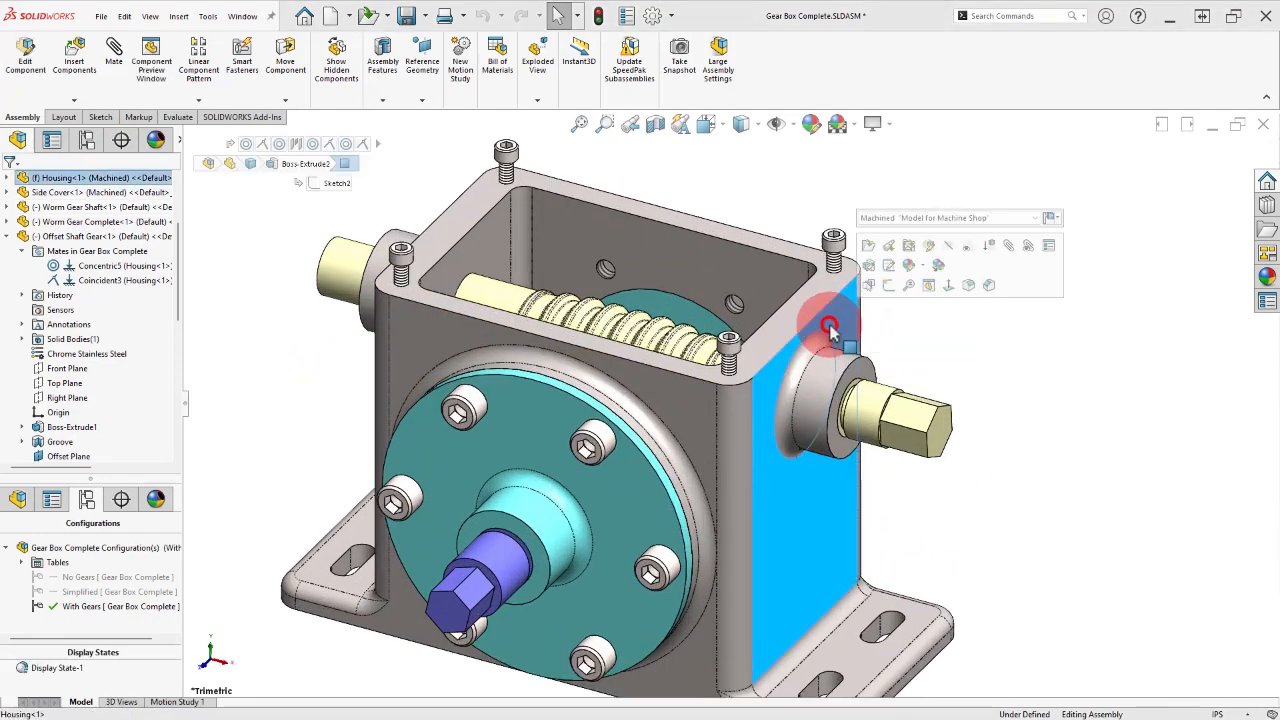
pyautogui.click(868, 247)
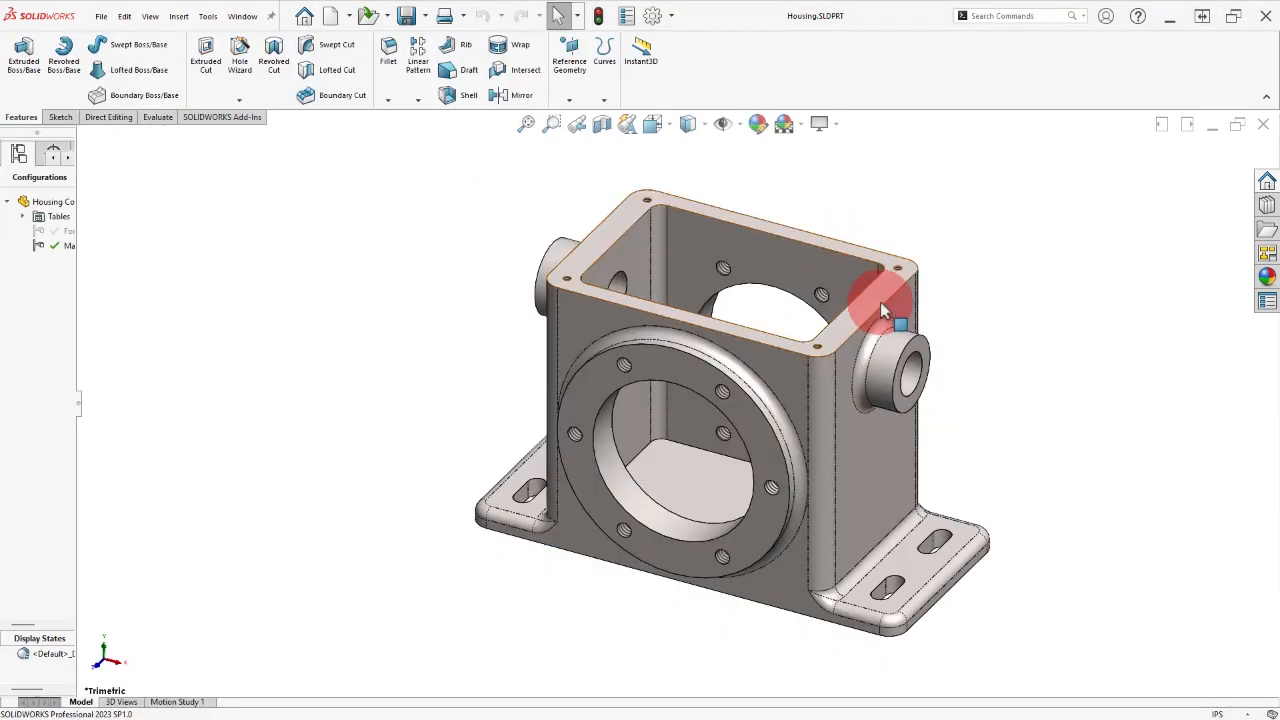
# Step: Set the outer diameter of the Housing's offset shaft boss to 1.250 in and rebuild the part
pyautogui.scroll(-4, 878, 320)
pyautogui.doubleClick(877, 350)
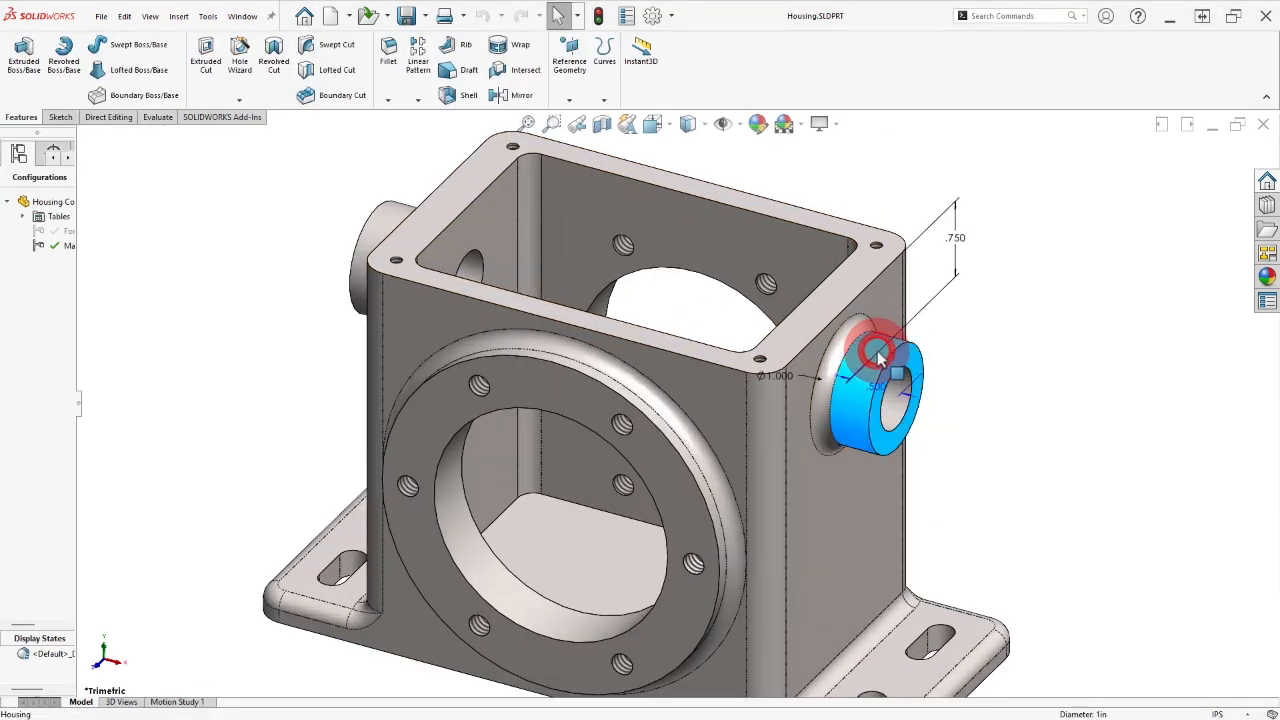
pyautogui.moveTo(776, 372); pyautogui.dragTo(975, 325)
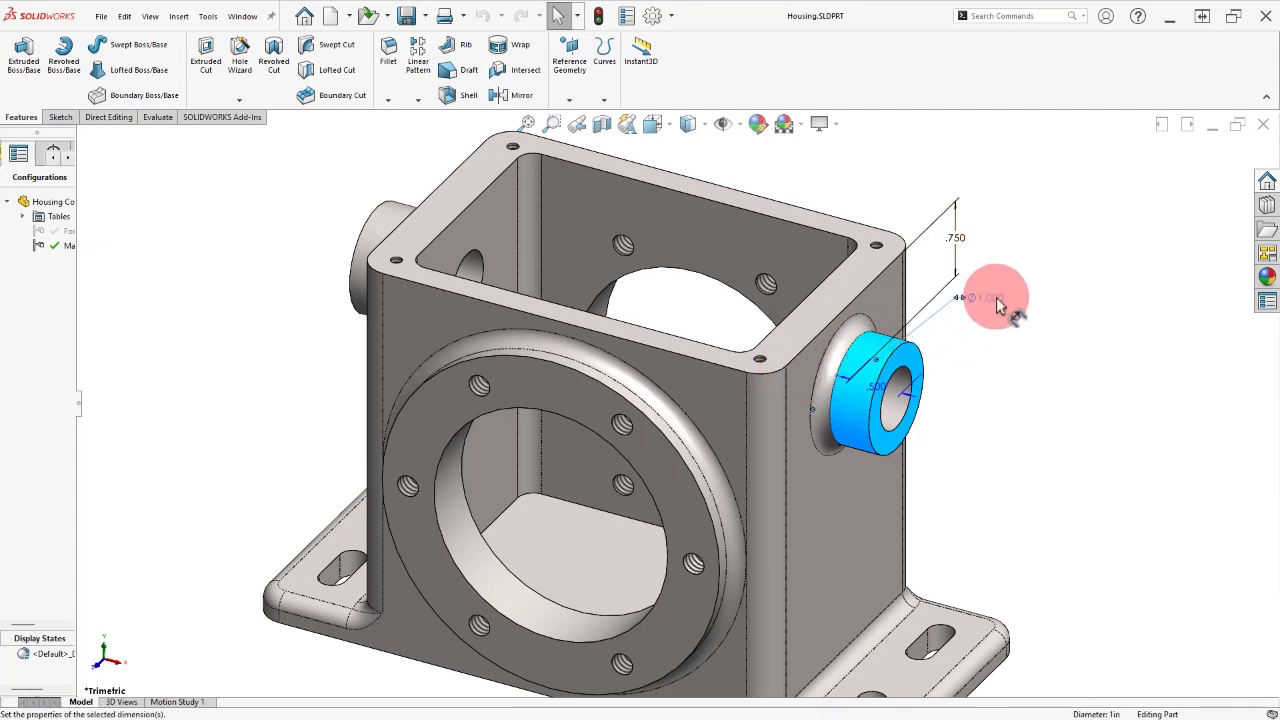
pyautogui.doubleClick(997, 305)
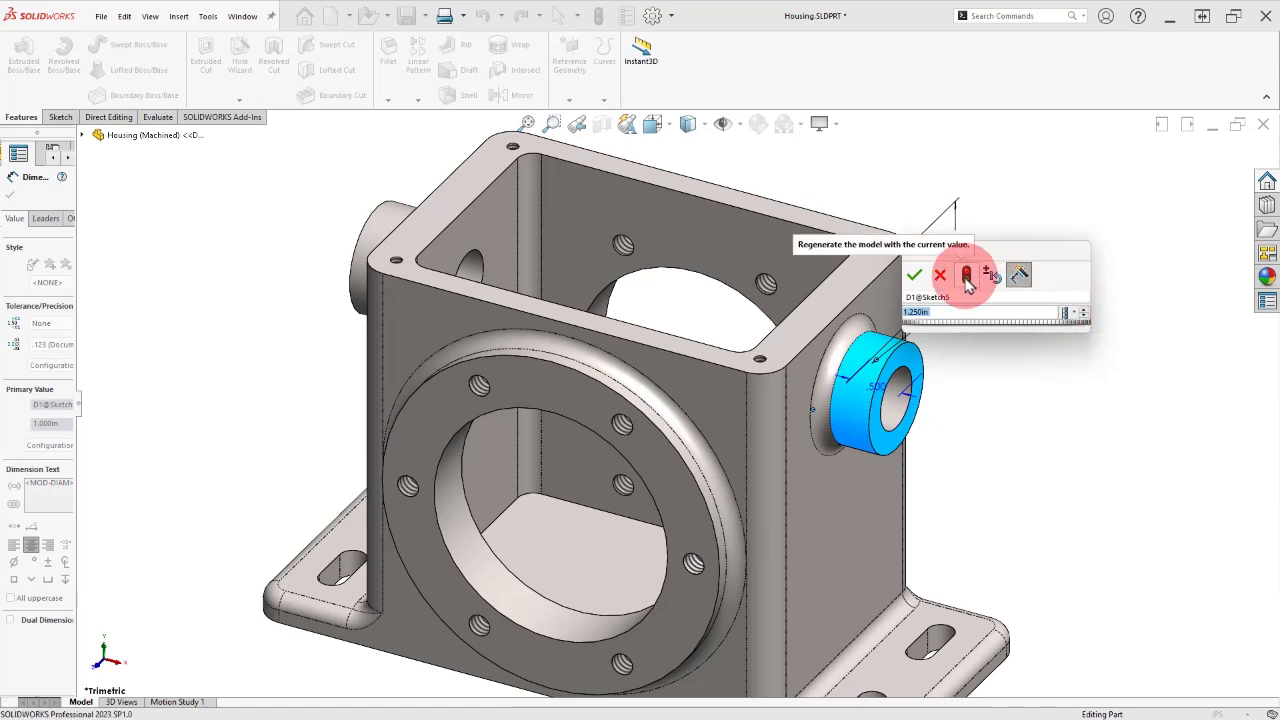
pyautogui.click(966, 278)
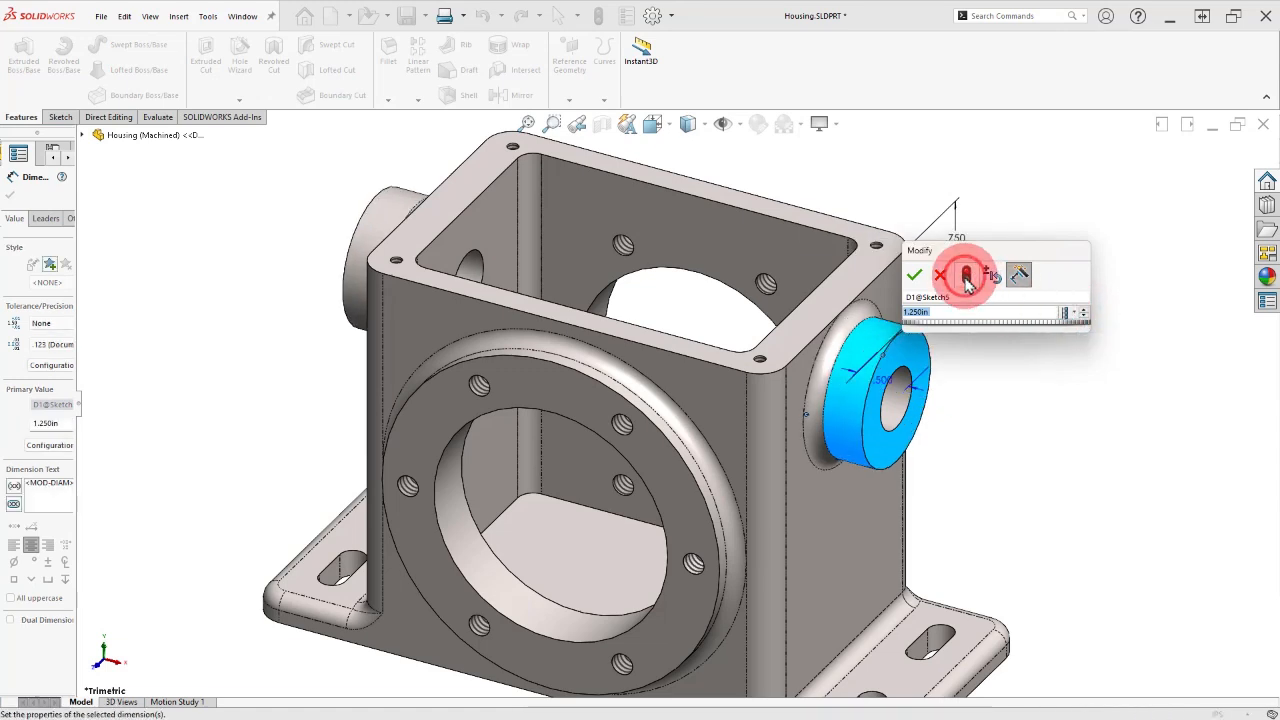
pyautogui.click(913, 275)
pyautogui.click(1011, 262)
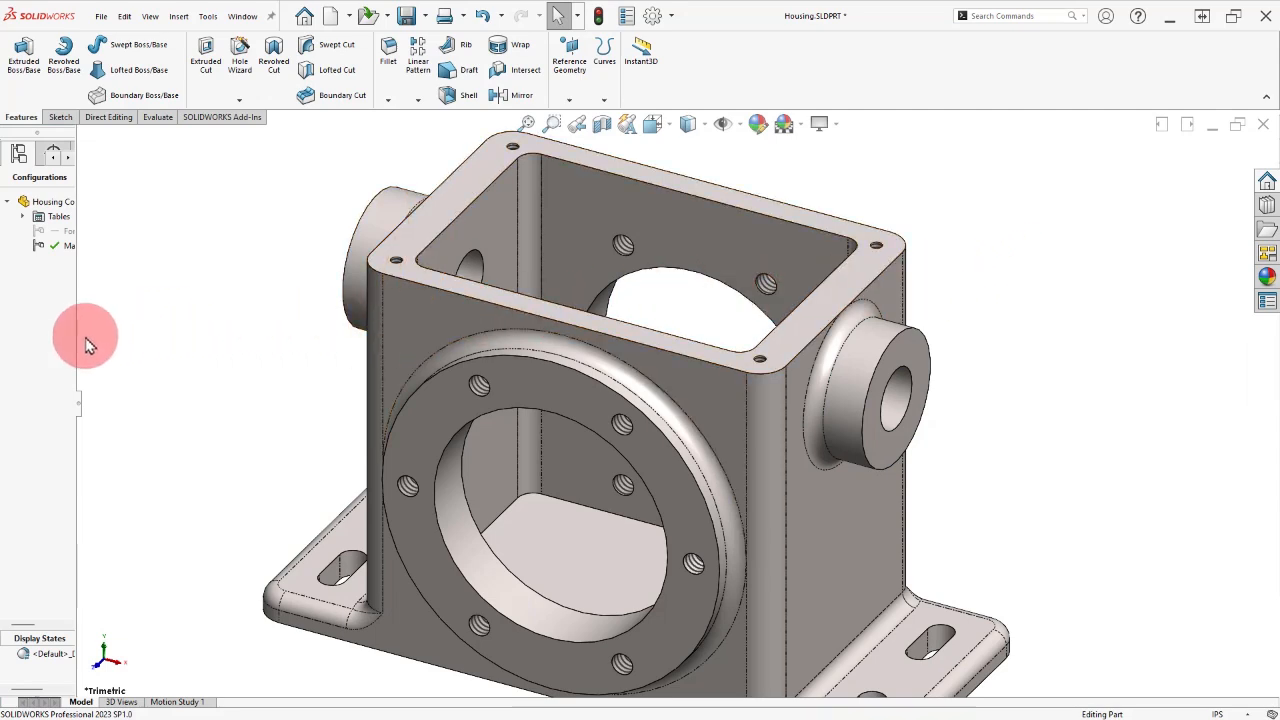
# Step: Set the diameter of the bore through the Housing's offset shaft bosses to .775 in
pyautogui.moveTo(77, 333); pyautogui.dragTo(153, 337)
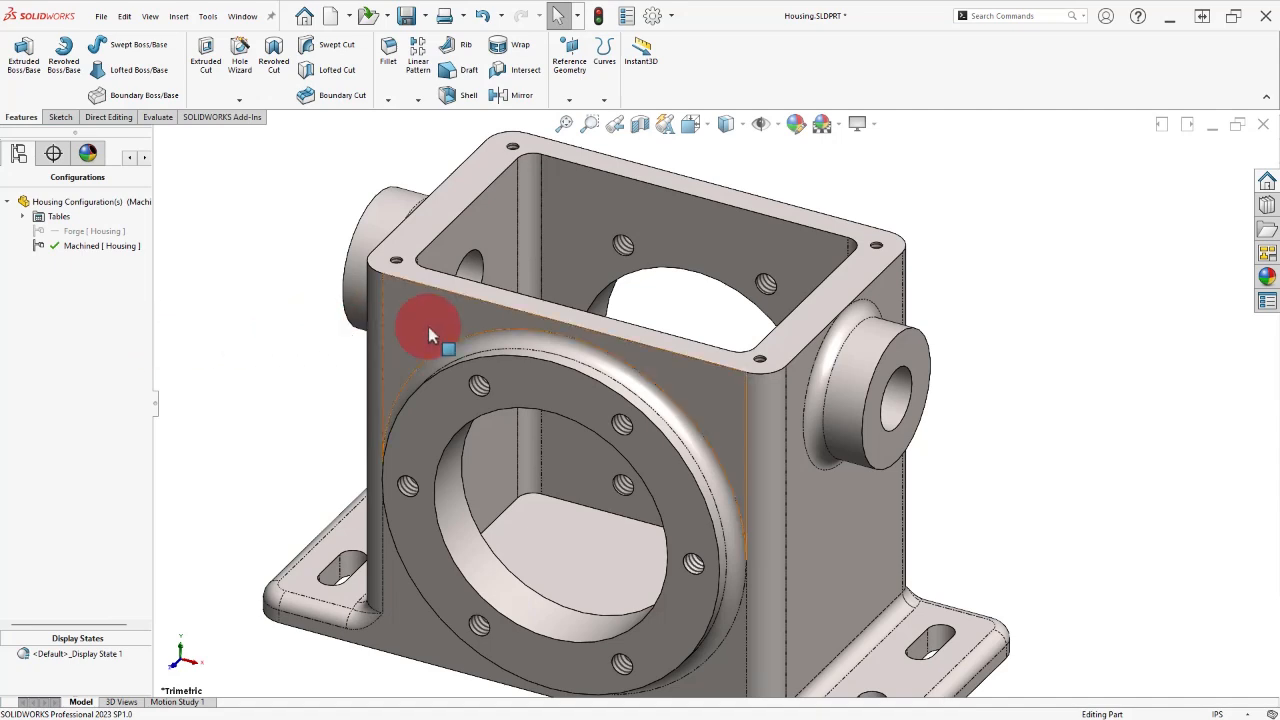
pyautogui.doubleClick(897, 393)
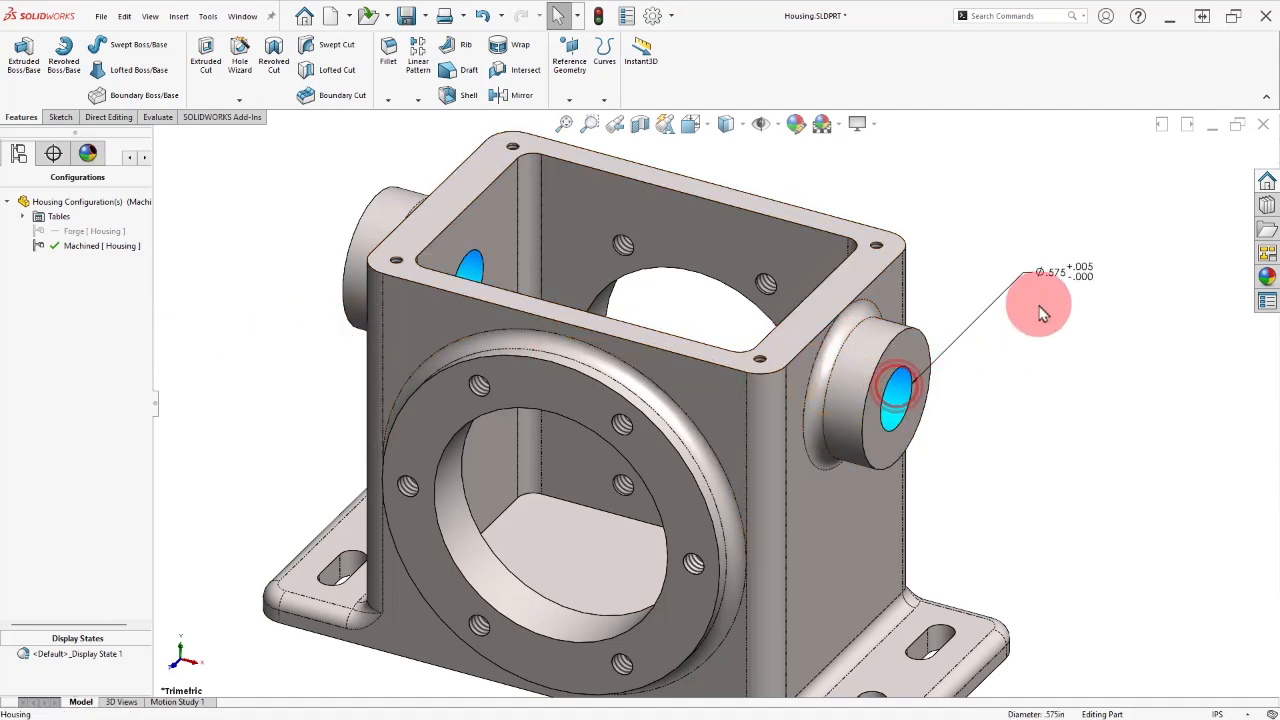
pyautogui.doubleClick(1062, 281)
pyautogui.write('775')
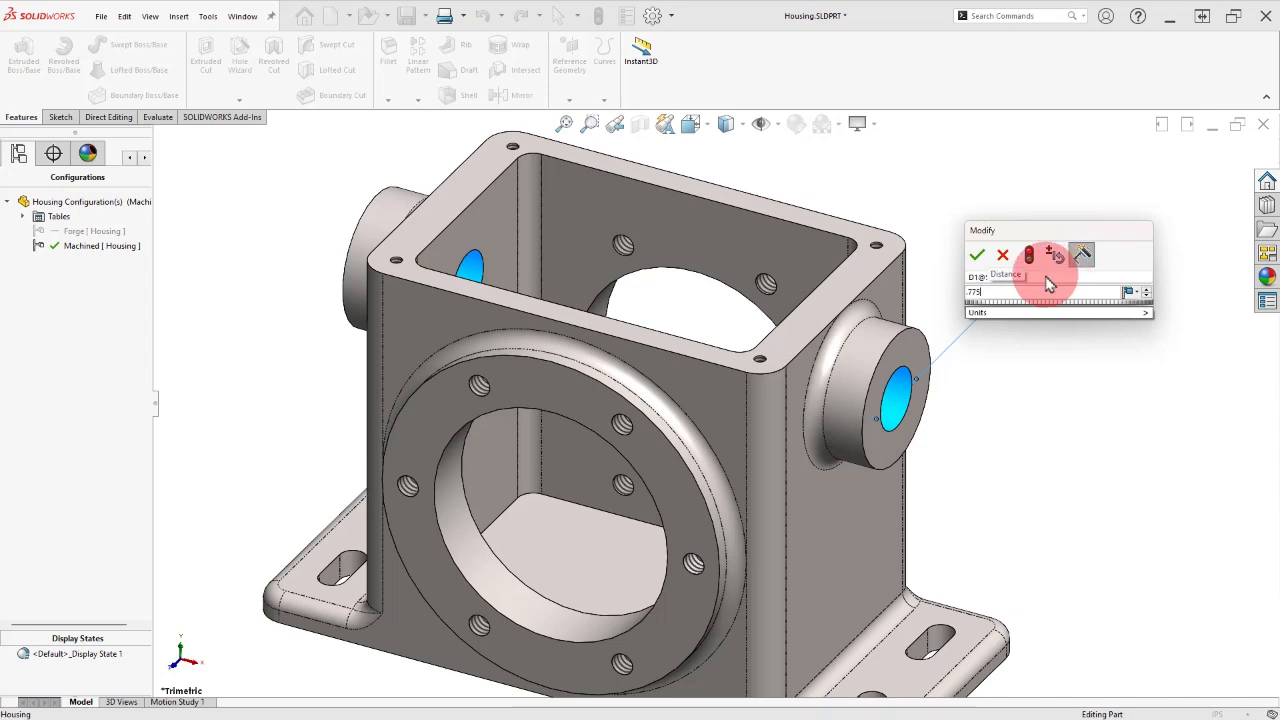
pyautogui.click(977, 255)
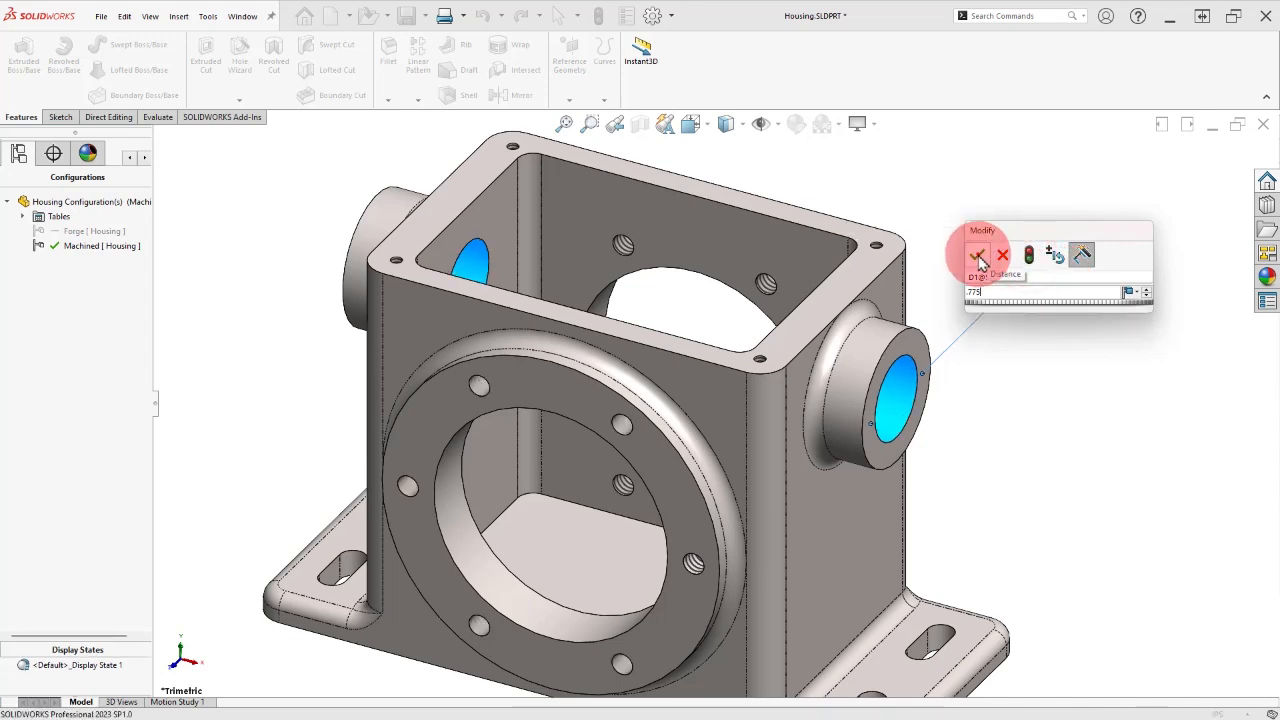
pyautogui.click(950, 278)
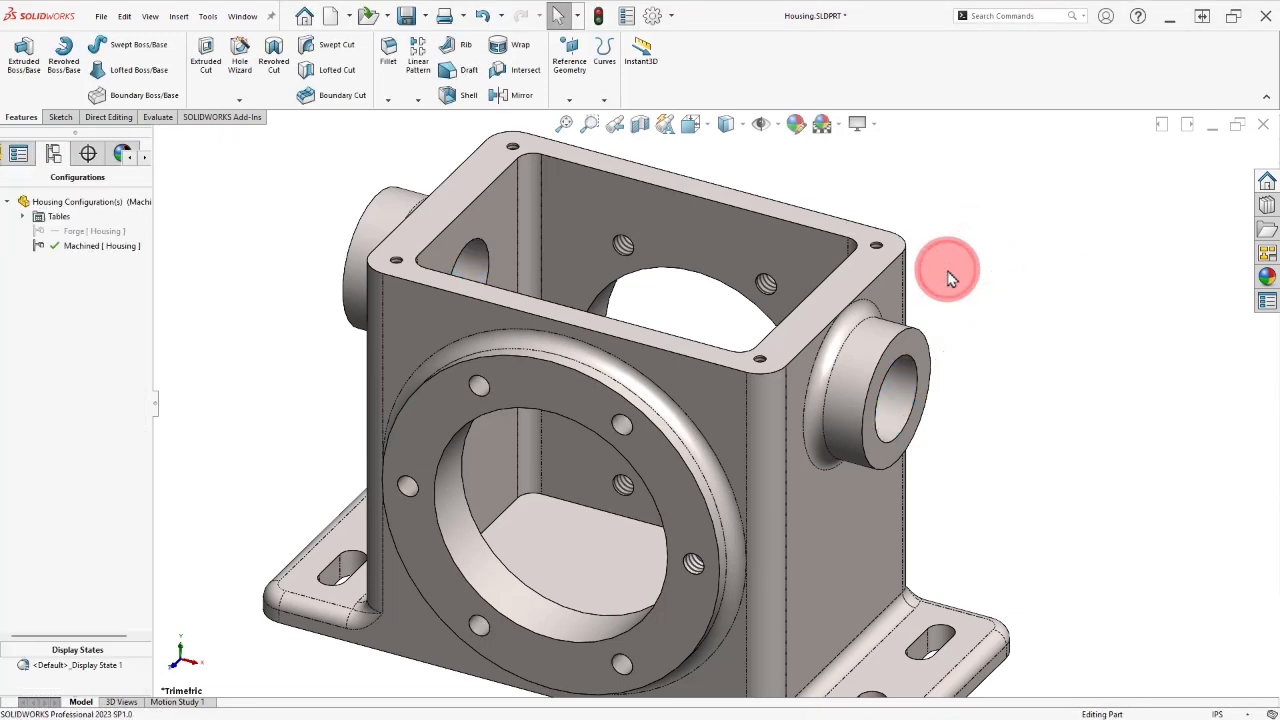
# Step: Return to the Gear Box Complete assembly with the modified Housing
pyautogui.click(243, 17)
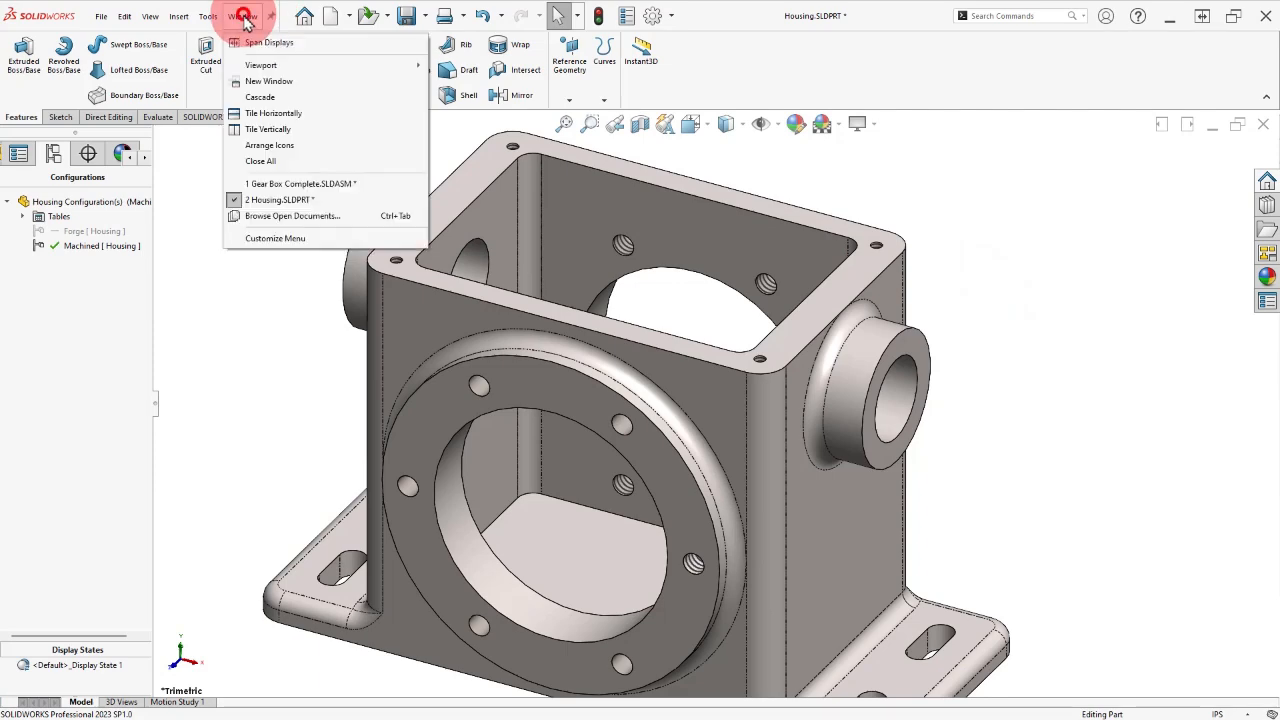
pyautogui.click(258, 184)
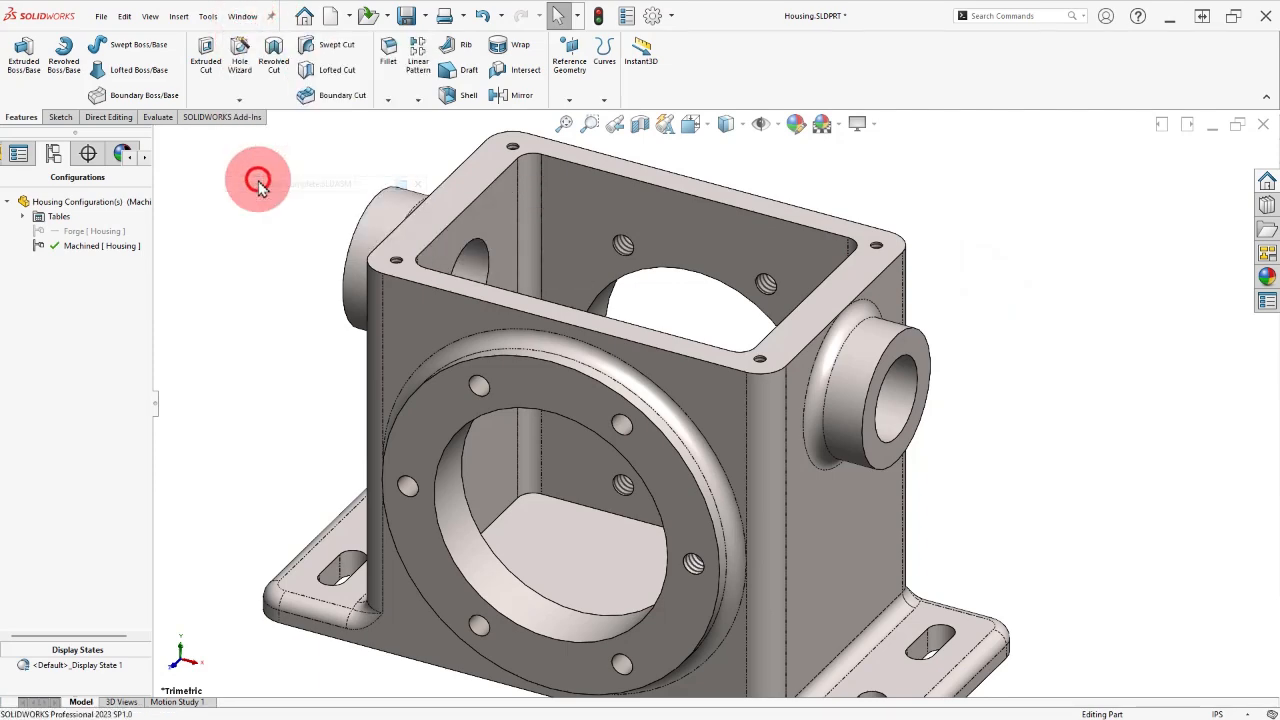
pyautogui.moveTo(614, 309); pyautogui.dragTo(528, 337, button='middle')
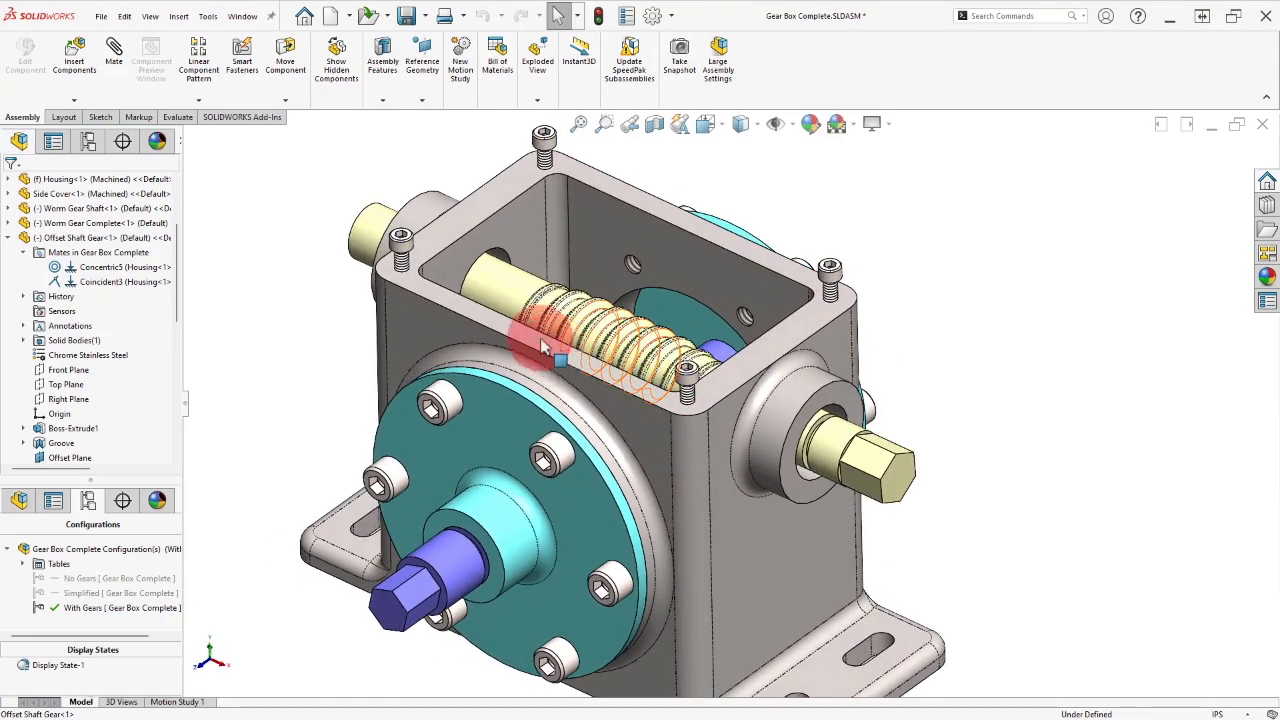
# Step: Create a new part document and start a sketch on the Front Plane
pyautogui.click(331, 18)
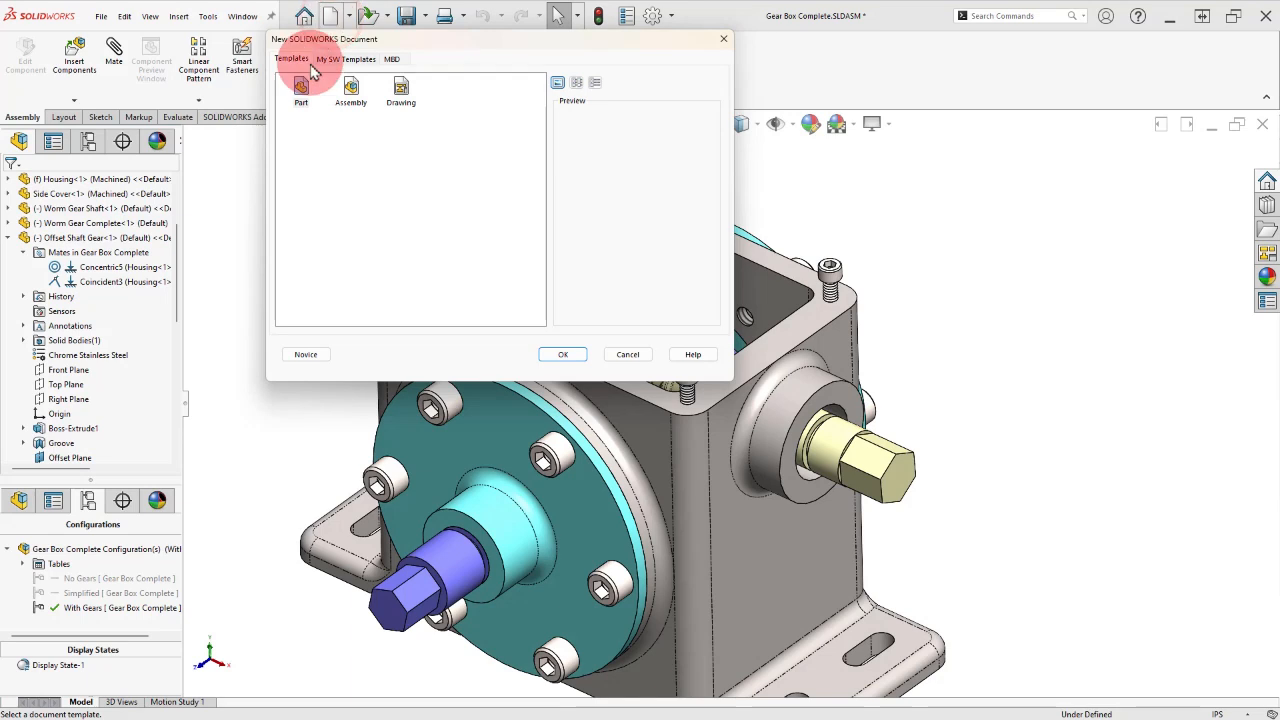
pyautogui.click(563, 355)
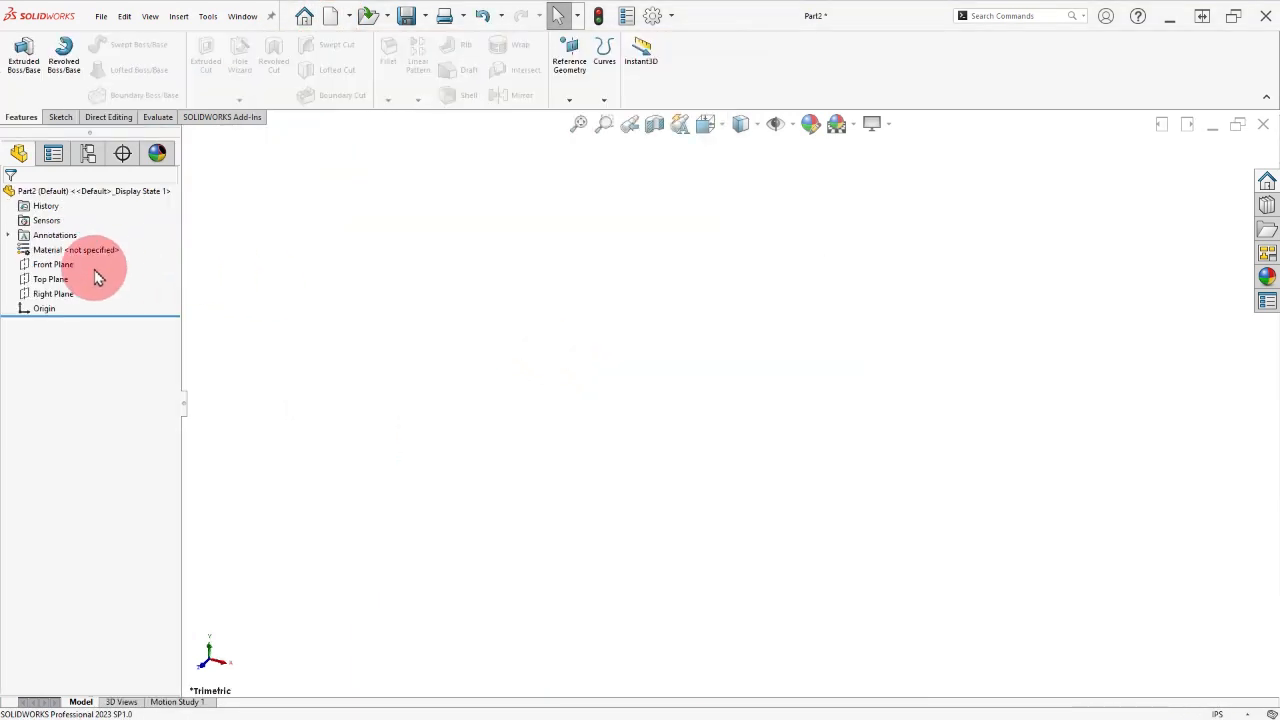
pyautogui.click(55, 265)
pyautogui.click(95, 249)
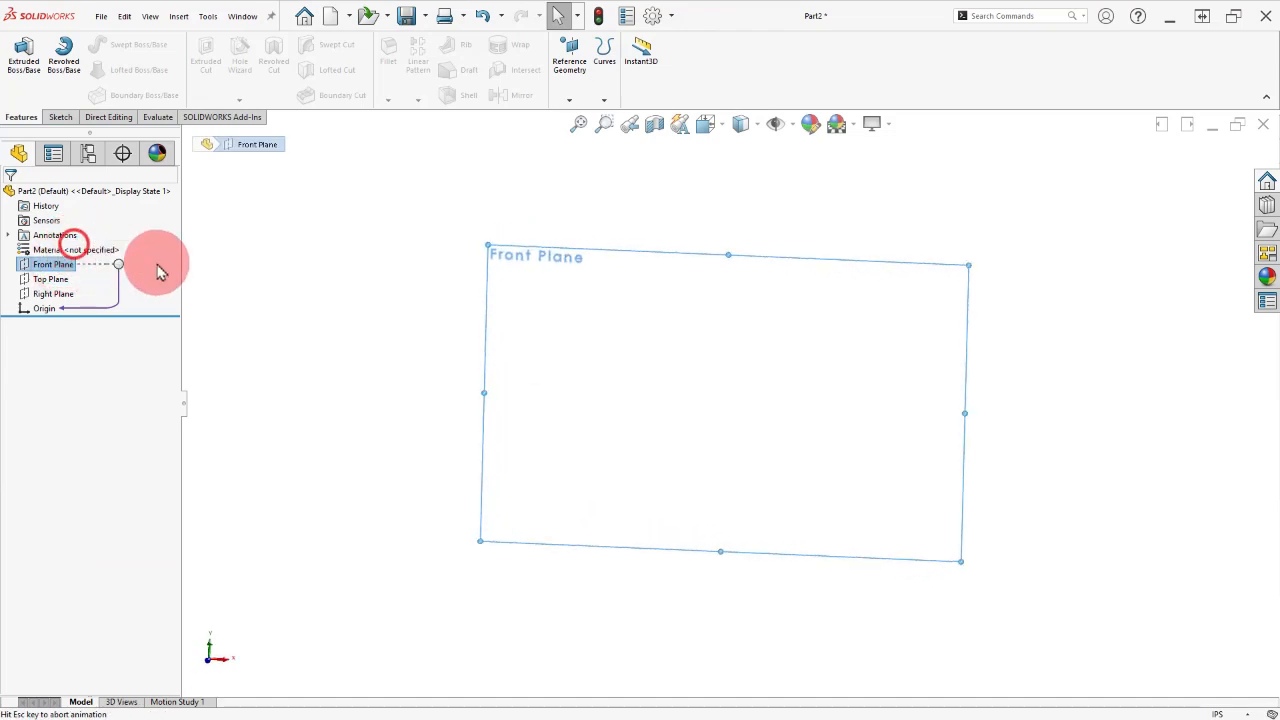
# Step: Sketch two concentric circles centred on the origin, with radii of about 1.58 in and 0.67 in
pyautogui.moveTo(597, 383); pyautogui.dragTo(674, 391, button='right')
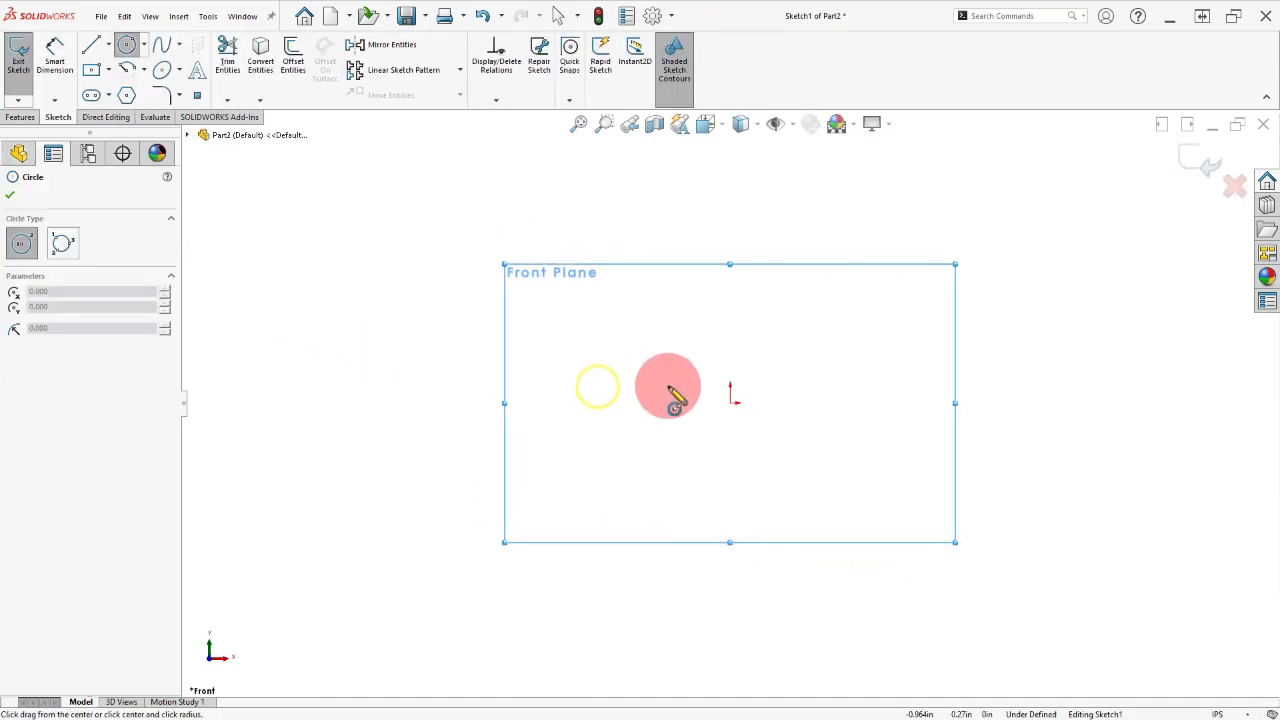
pyautogui.click(730, 401)
pyautogui.click(808, 337)
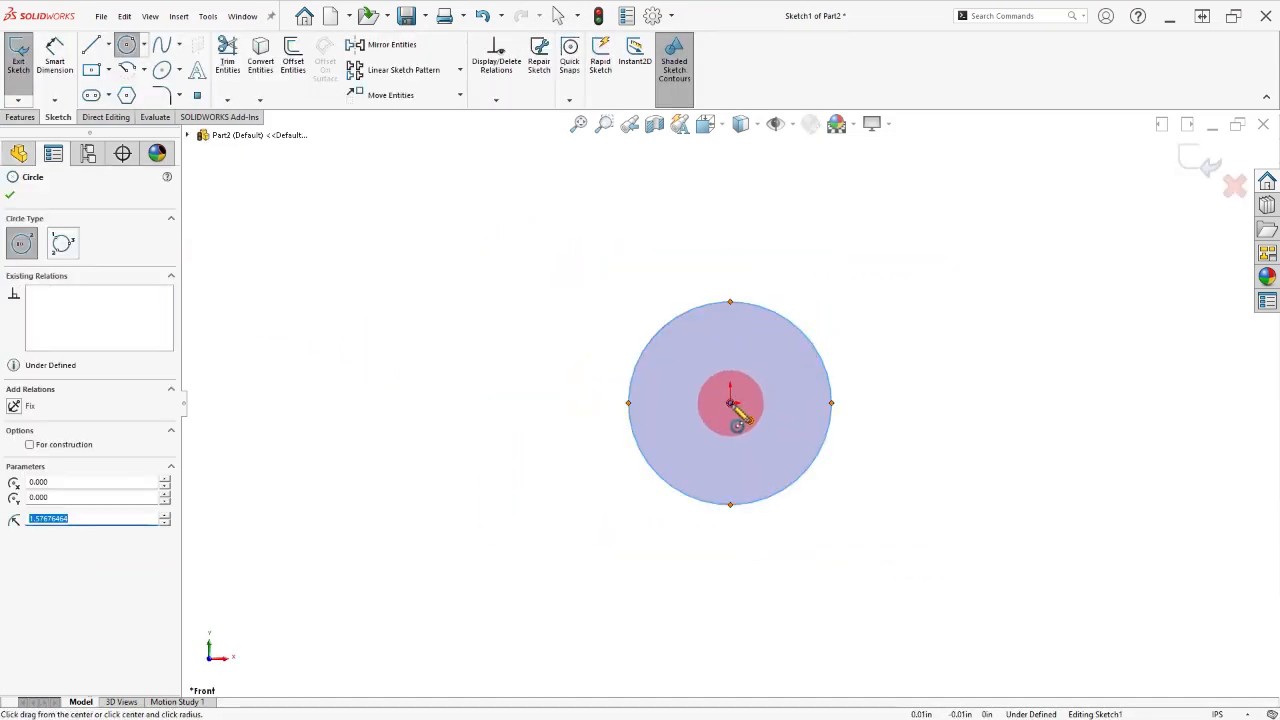
pyautogui.click(730, 403)
pyautogui.click(762, 375)
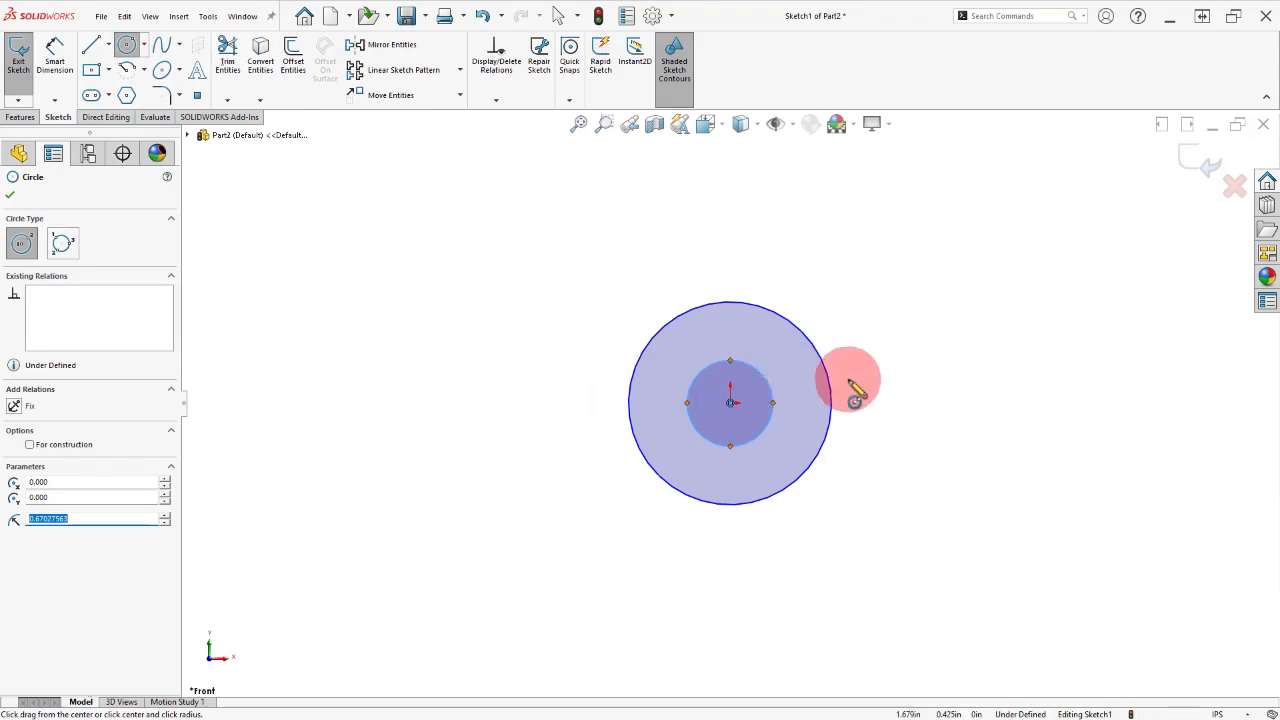
# Step: Dimension the outer circle's diameter as .775 in
pyautogui.moveTo(871, 410); pyautogui.dragTo(872, 360, button='right')
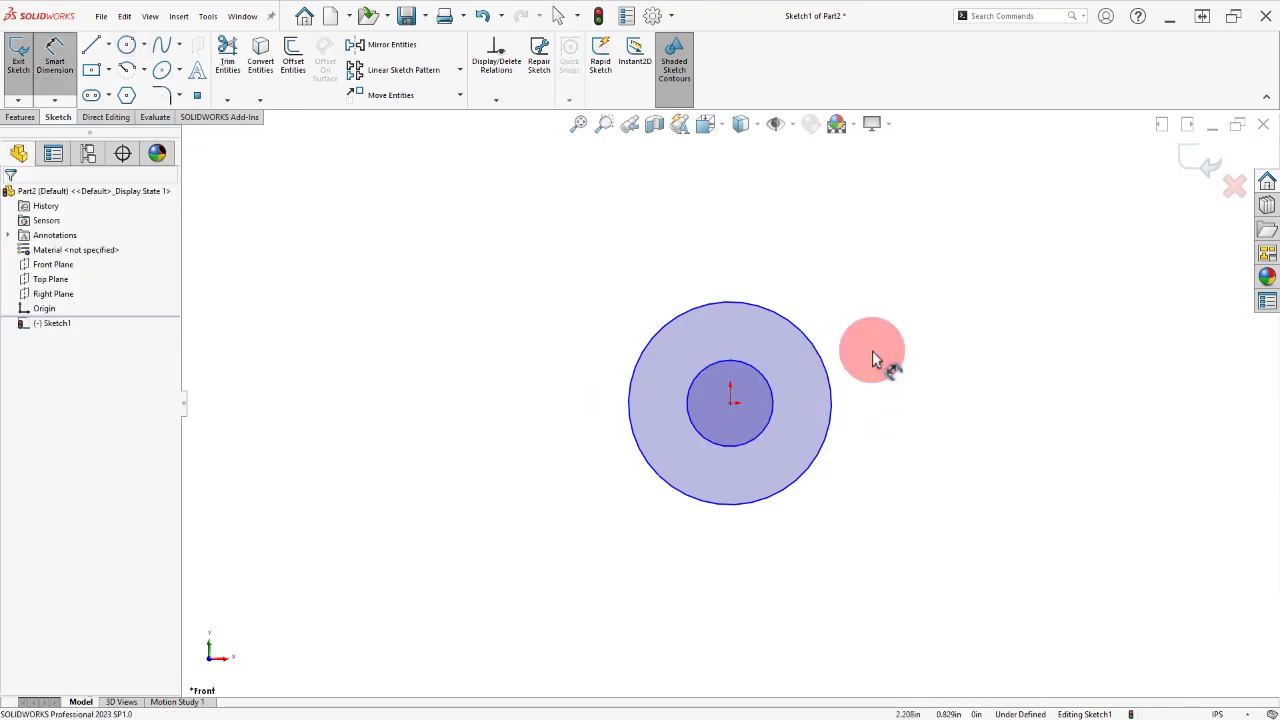
pyautogui.click(782, 317)
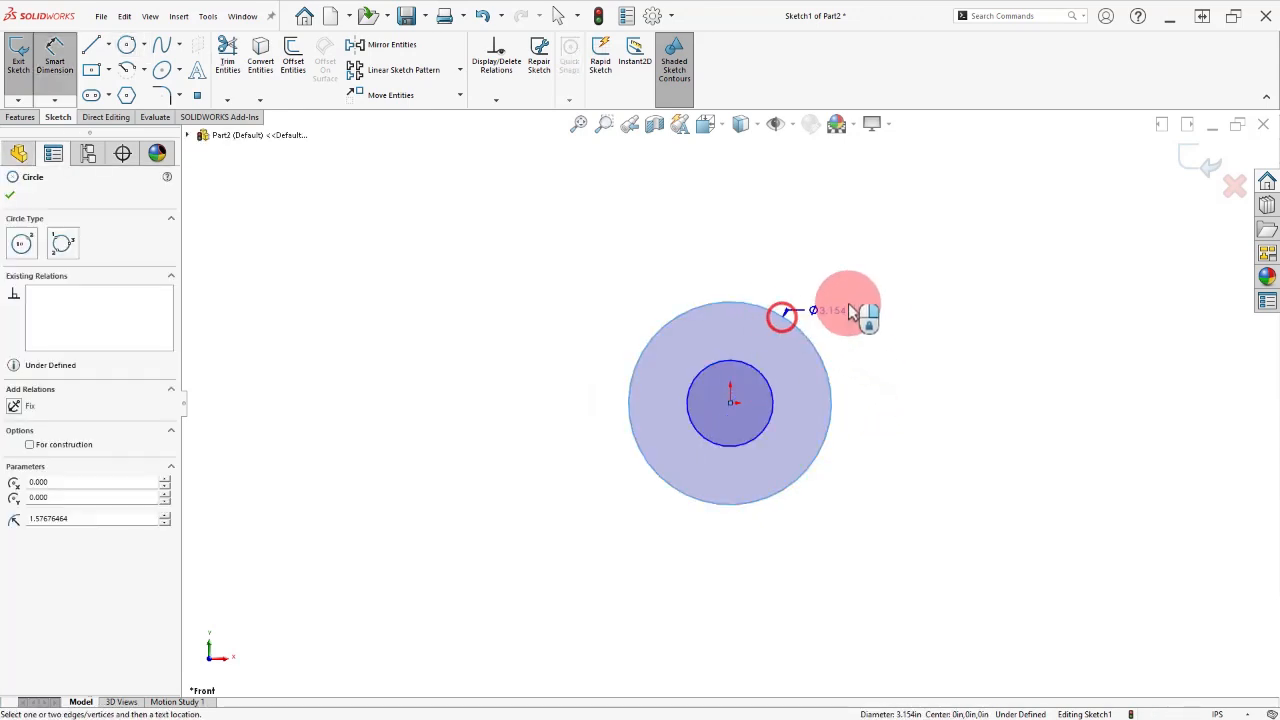
pyautogui.click(872, 292)
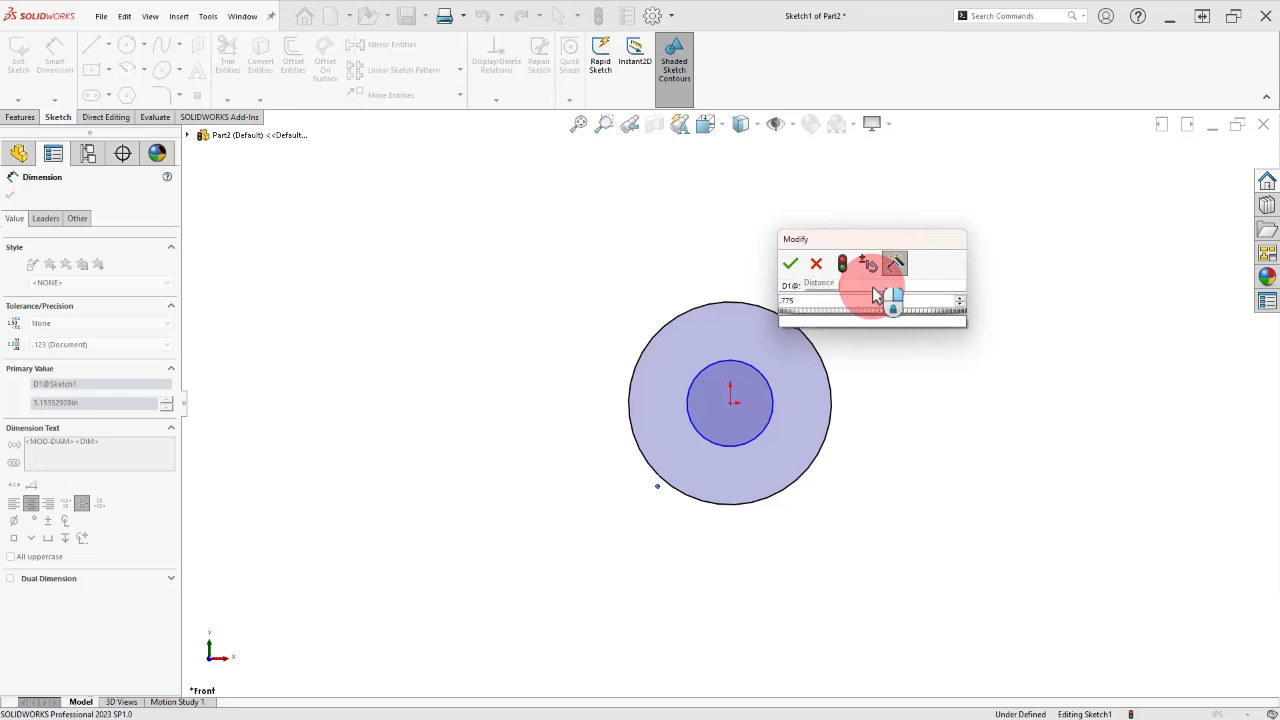
pyautogui.write('.775')
pyautogui.press('Return')
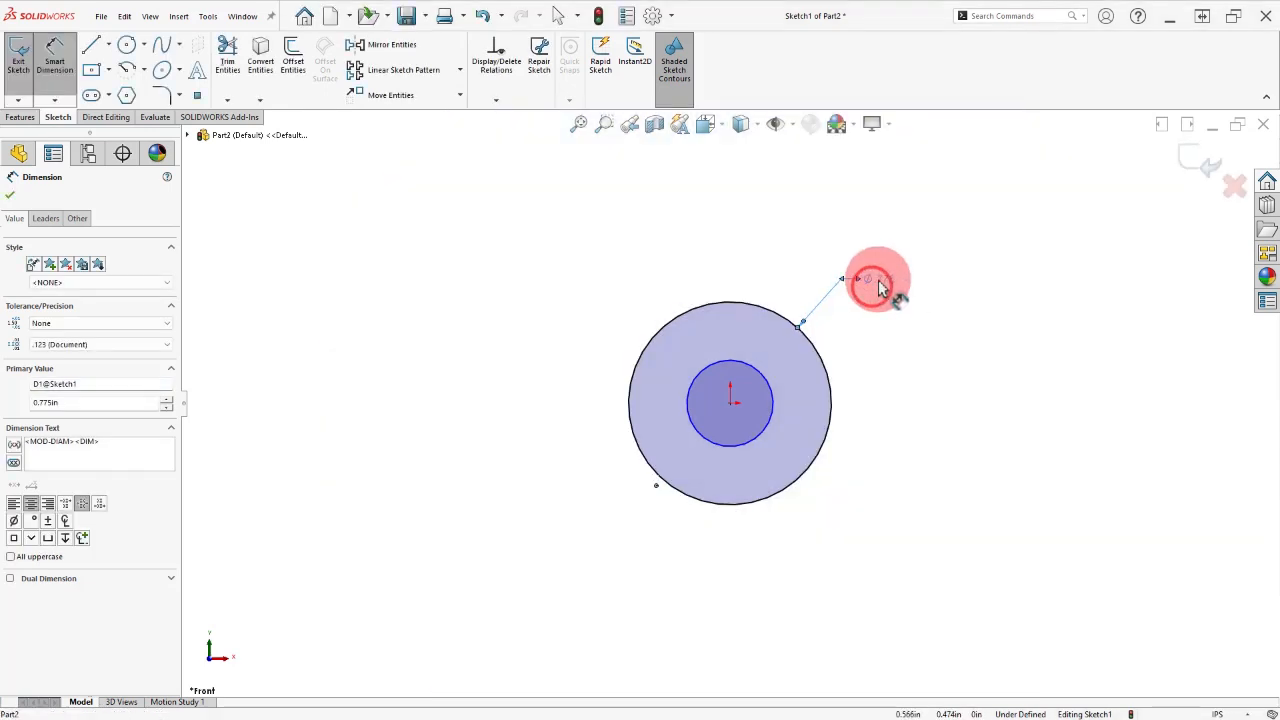
# Step: Give the outer diameter dimension a Bilateral tolerance of +0.000 in and -0.003 in
pyautogui.click(168, 322)
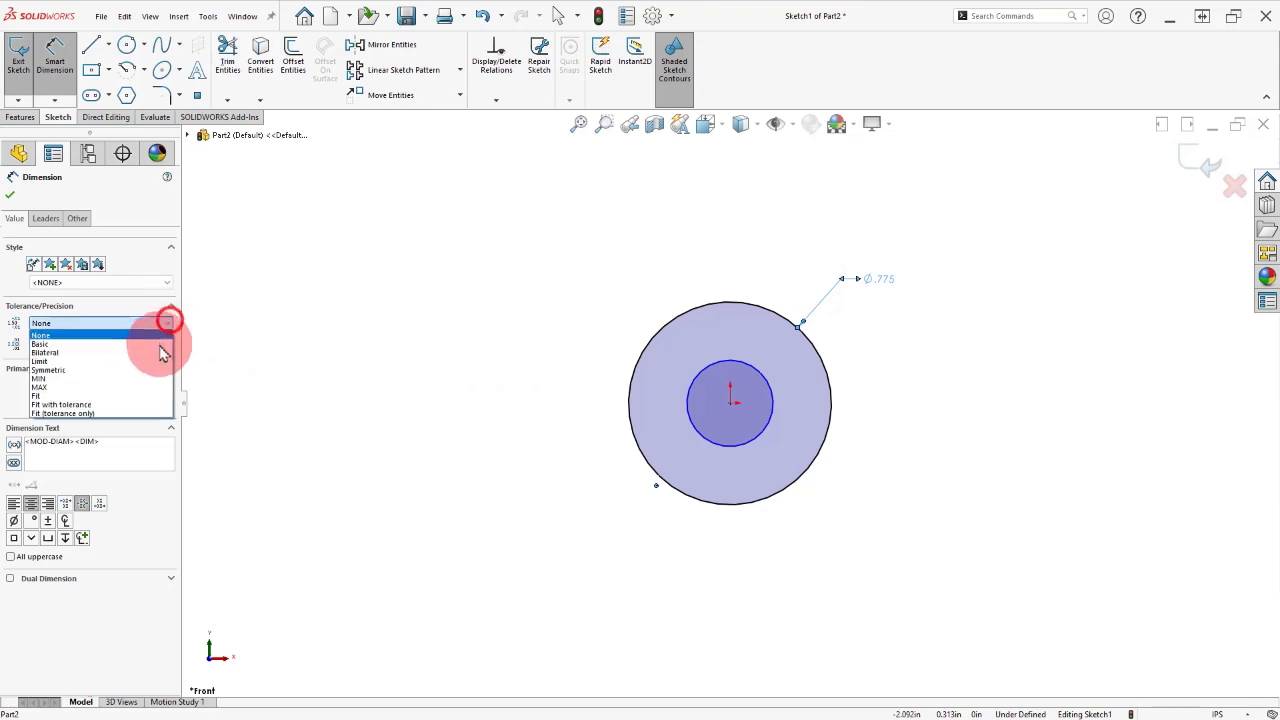
pyautogui.click(153, 353)
pyautogui.moveTo(45, 365); pyautogui.dragTo(79, 368)
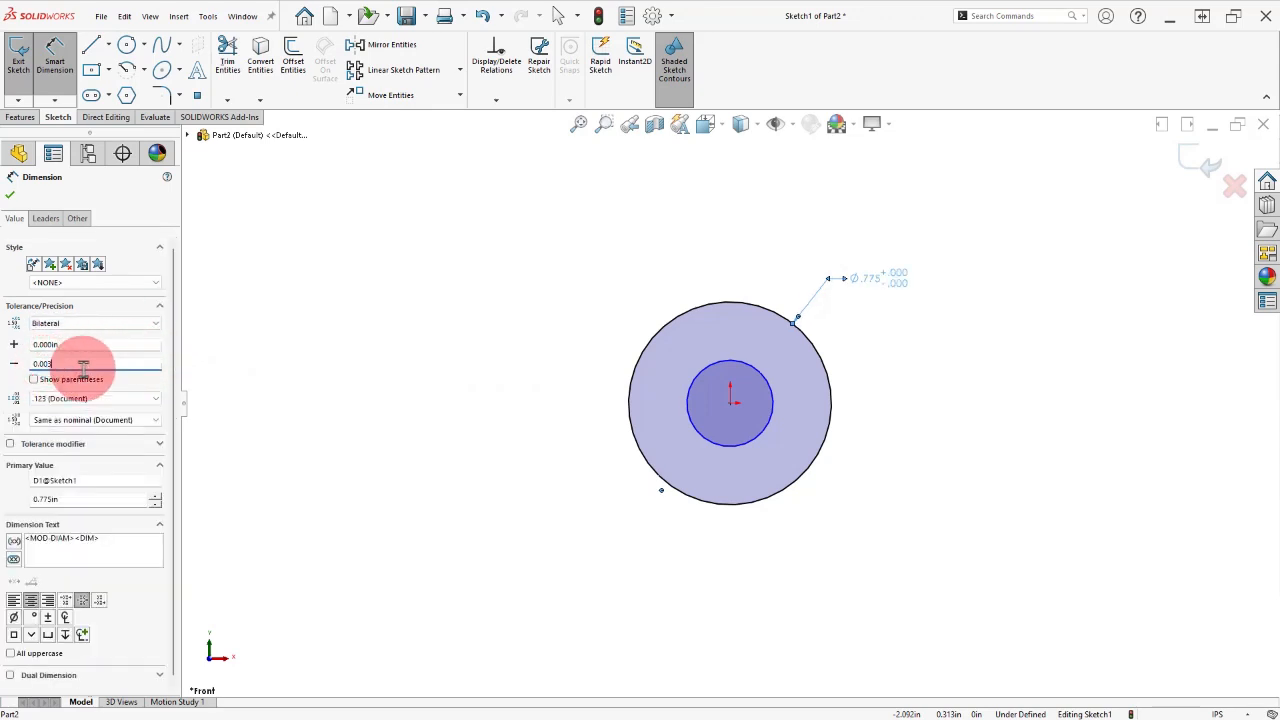
pyautogui.write('03')
pyautogui.click(10, 194)
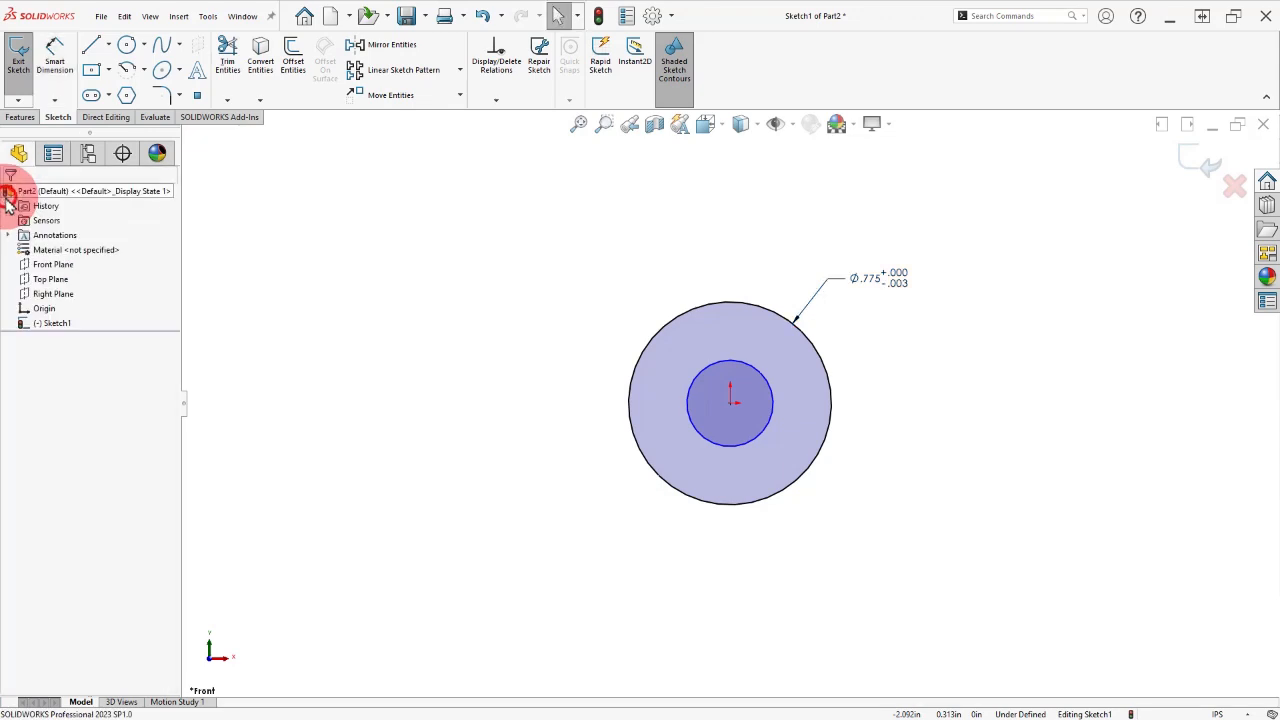
# Step: Dimension the inner circle's diameter as .575 in
pyautogui.click(150, 284)
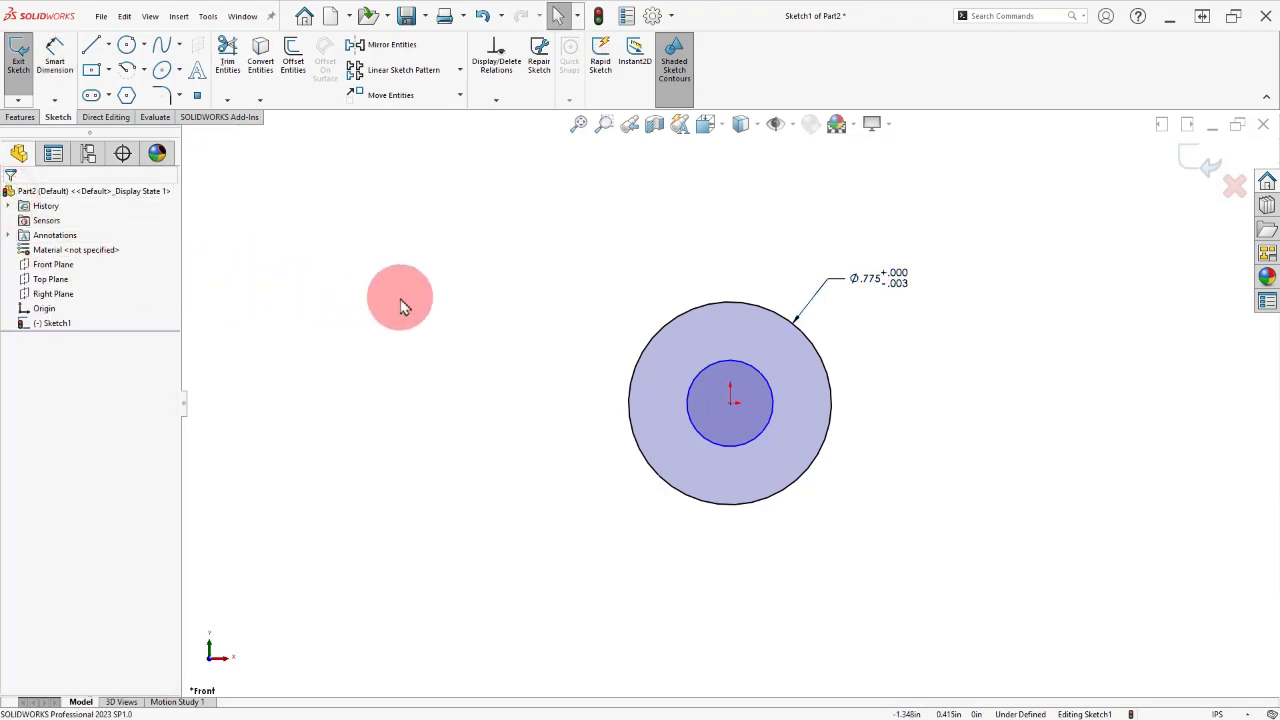
pyautogui.moveTo(576, 347); pyautogui.dragTo(578, 305, button='right')
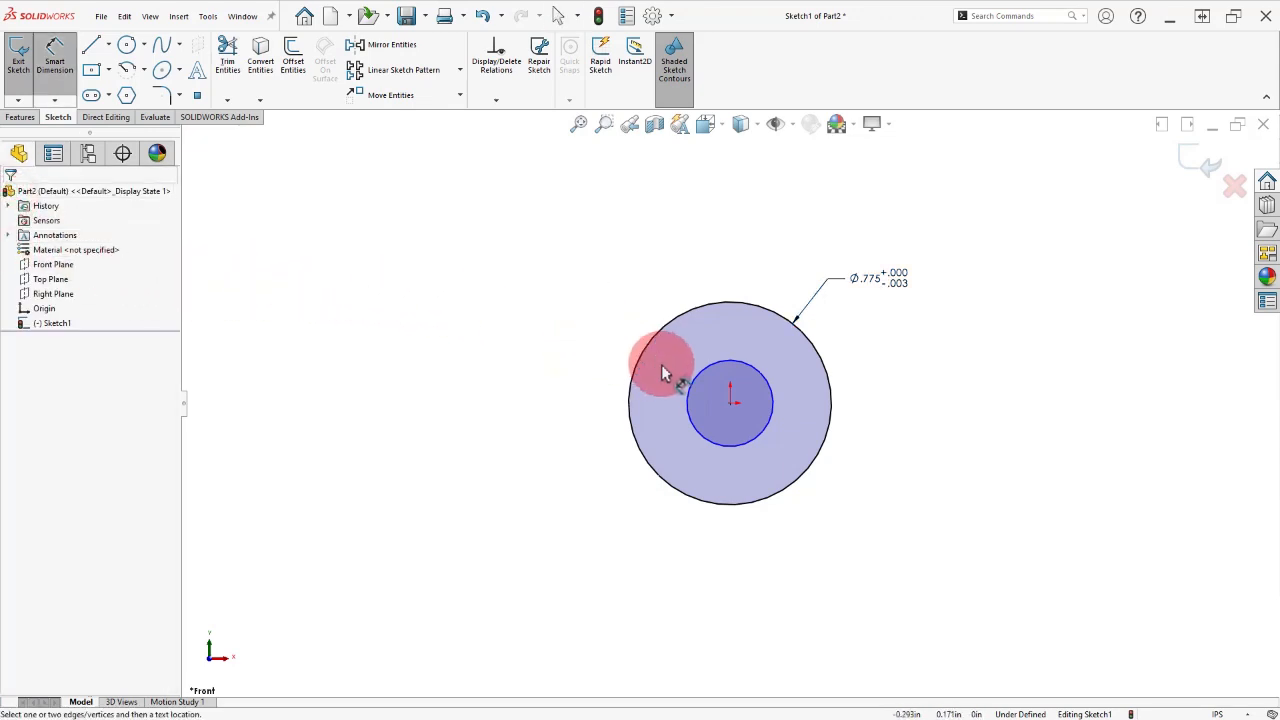
pyautogui.click(691, 389)
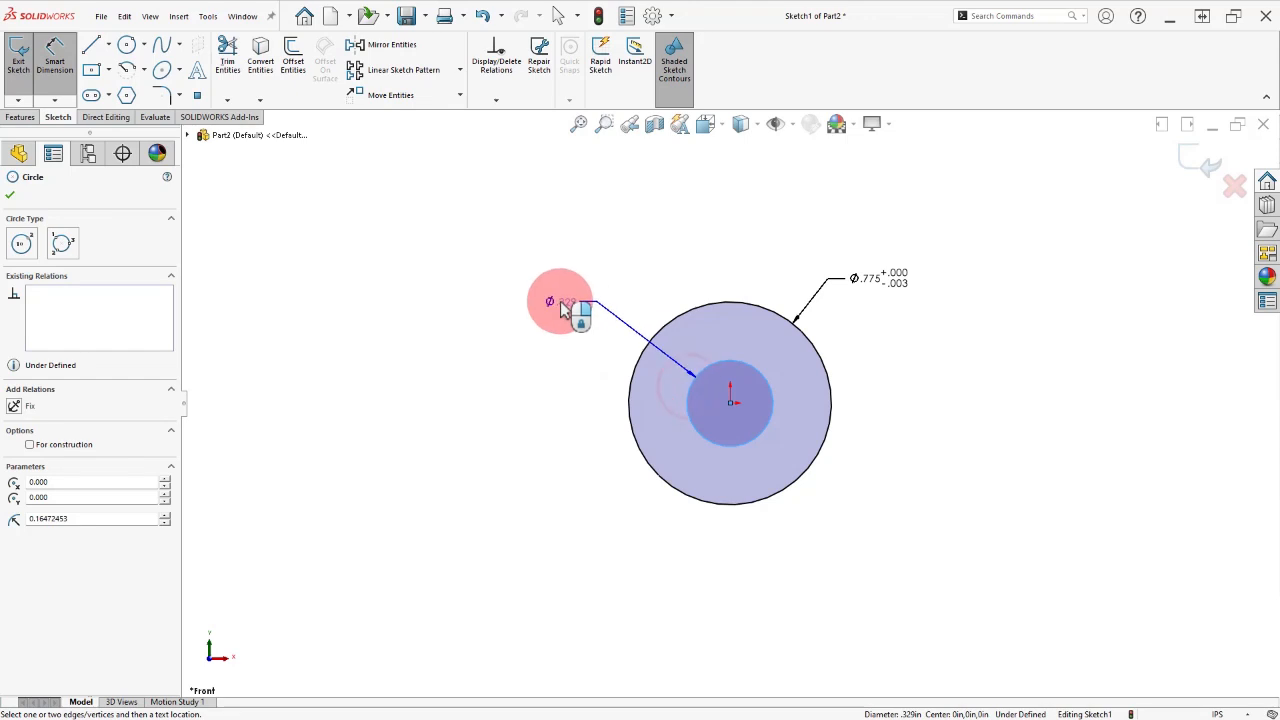
pyautogui.click(557, 298)
pyautogui.write('.575')
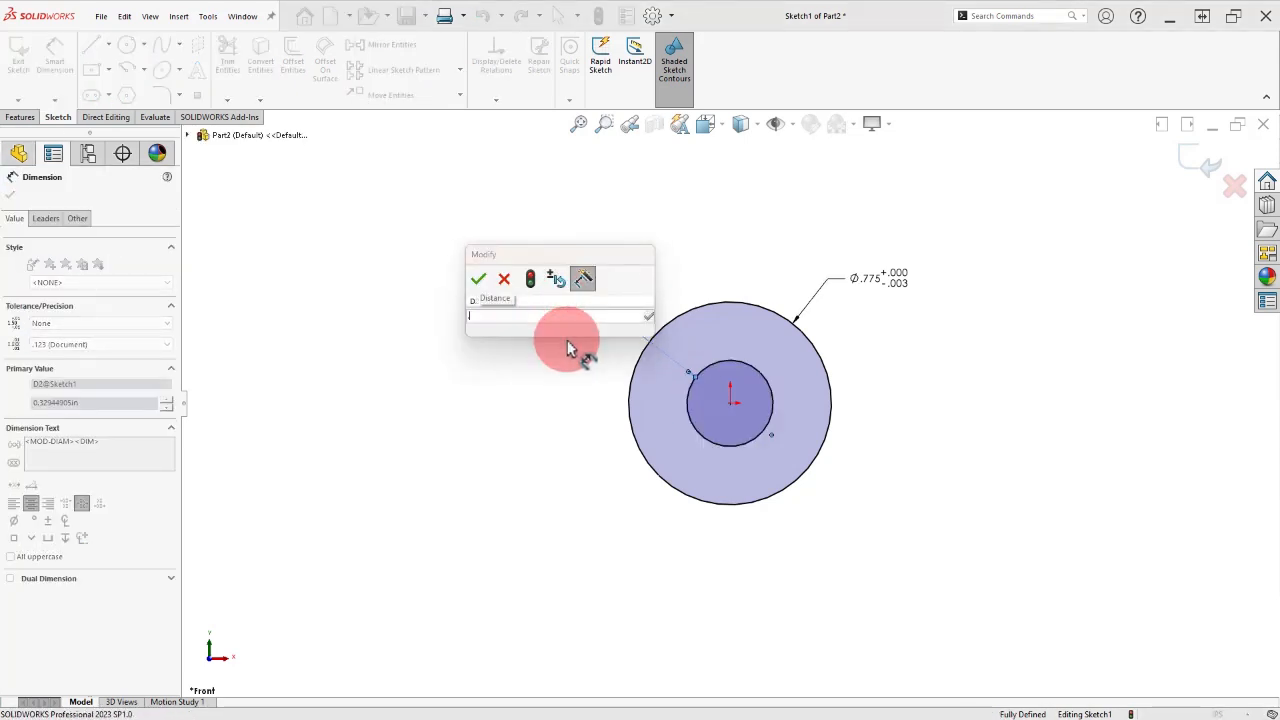
pyautogui.click(478, 279)
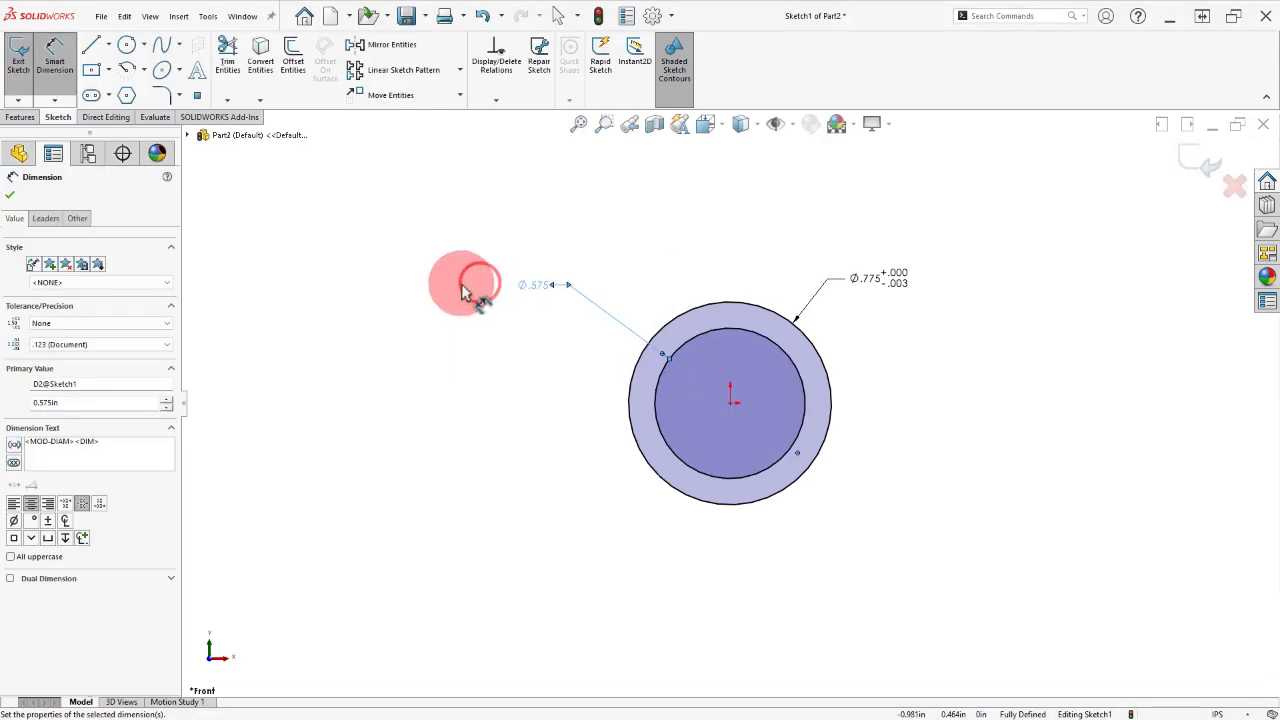
# Step: Give the inner diameter dimension a Bilateral tolerance of +0.003 in and -0.000 in
pyautogui.click(165, 323)
pyautogui.click(160, 352)
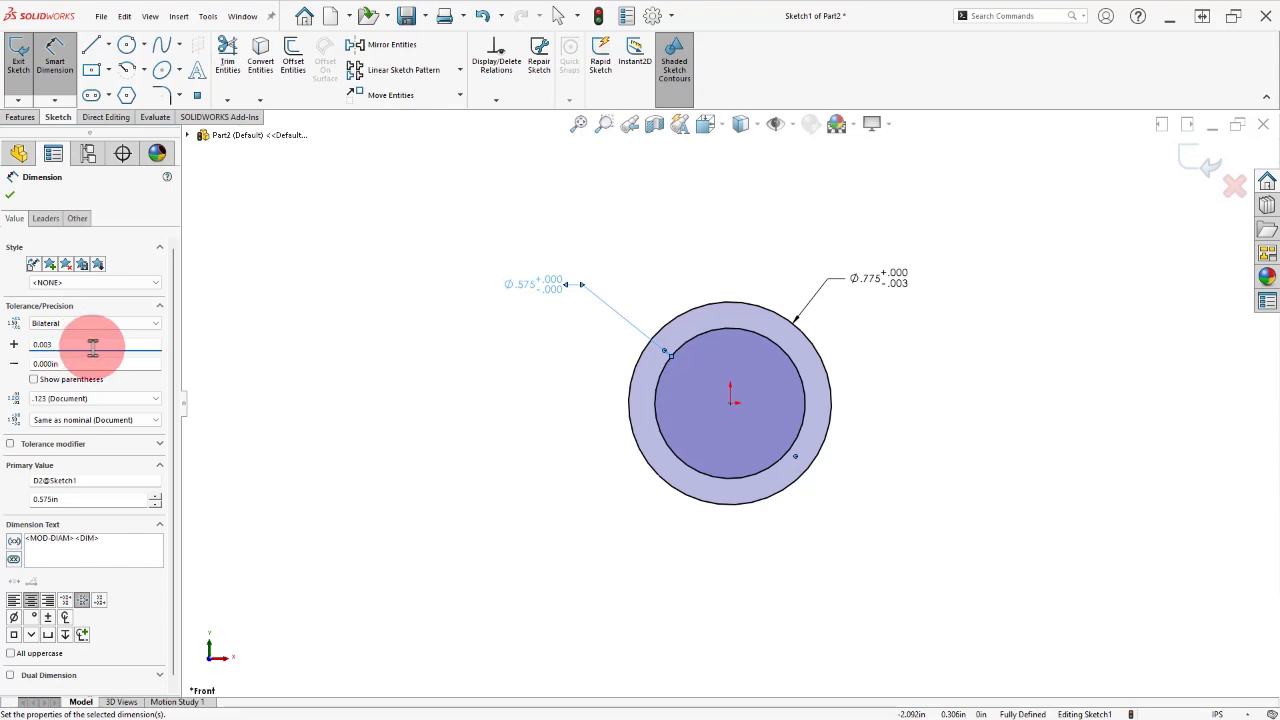
pyautogui.click(360, 370)
pyautogui.rightClick(360, 372)
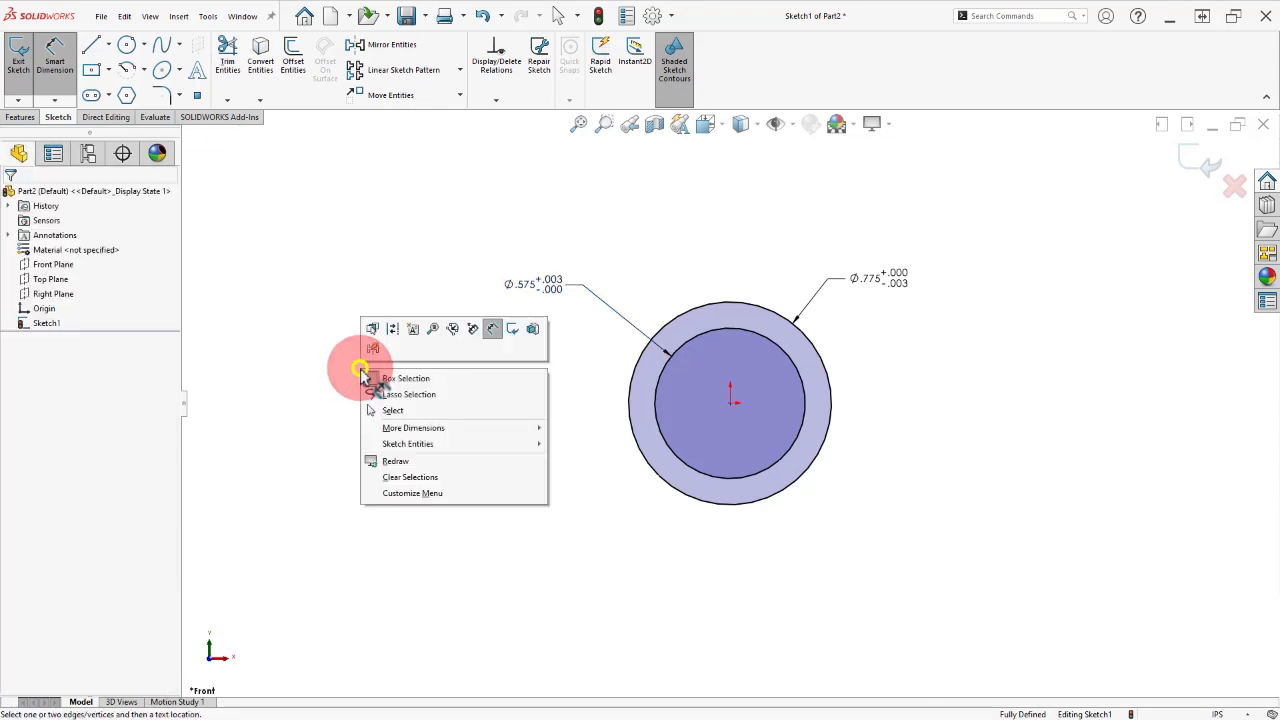
pyautogui.click(392, 411)
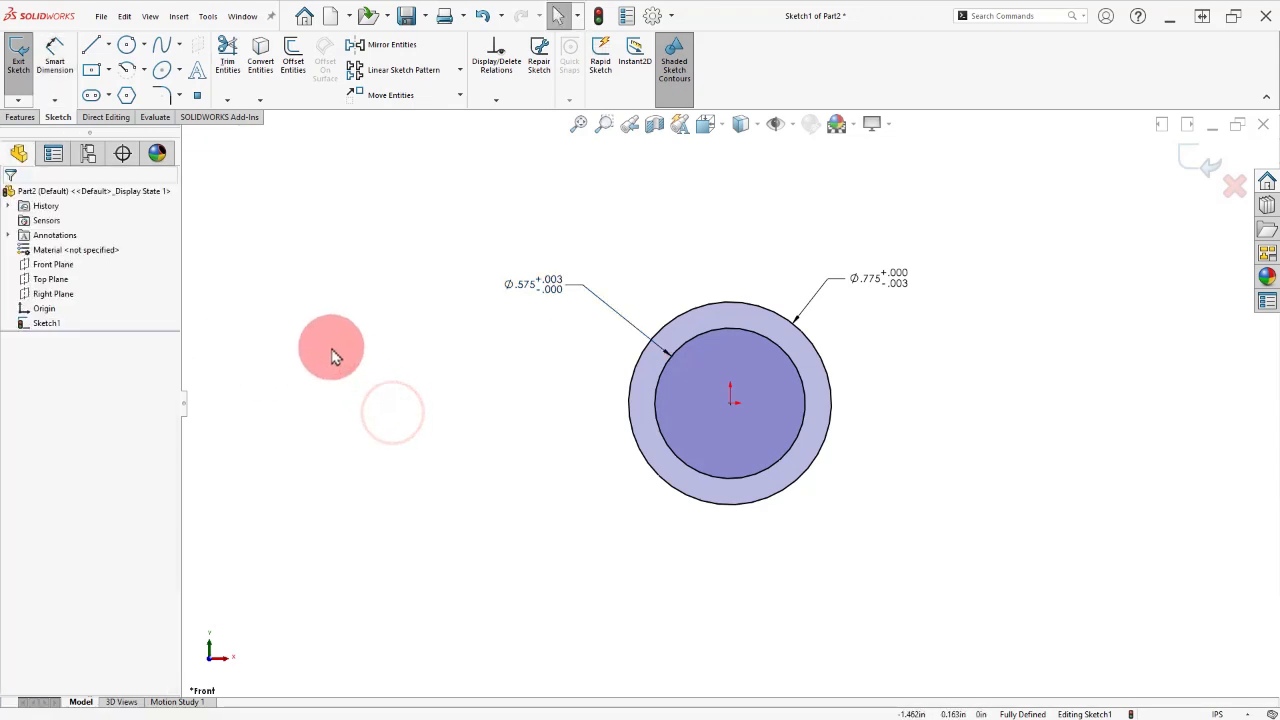
# Step: Extrude the ring profile as a Blind boss 0.875 in deep from the sketch plane
pyautogui.click(19, 117)
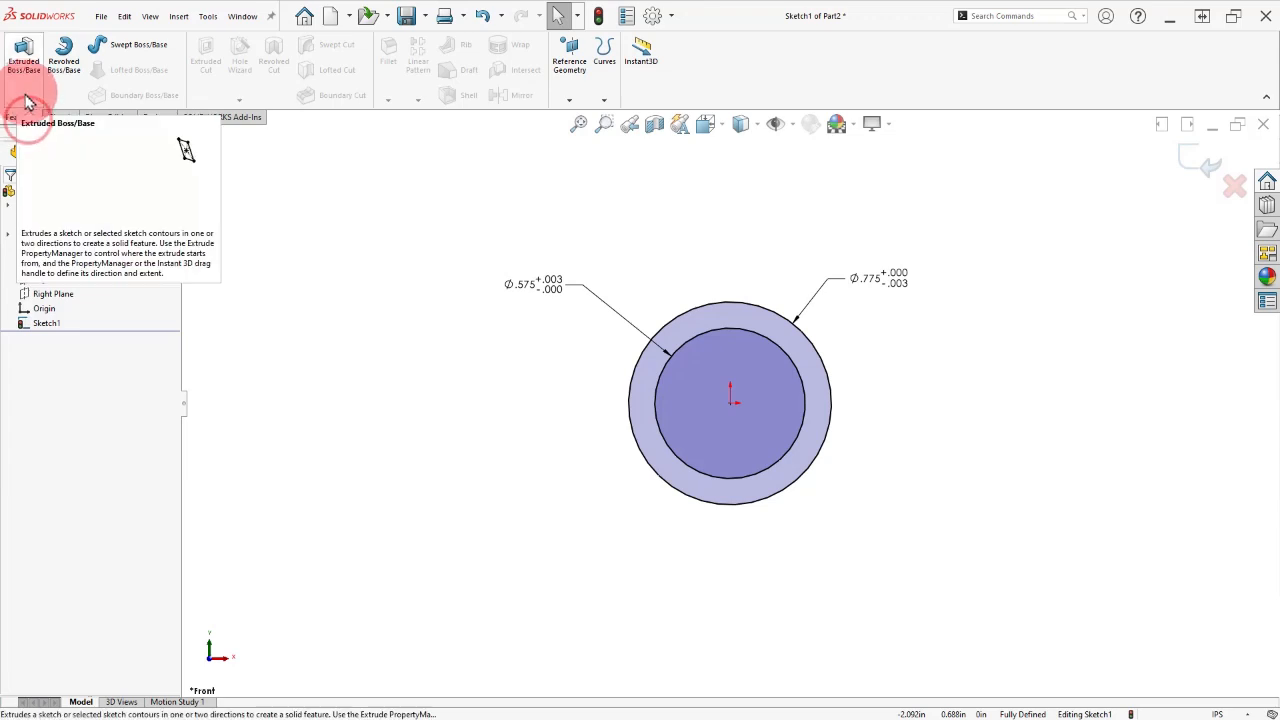
pyautogui.click(28, 97)
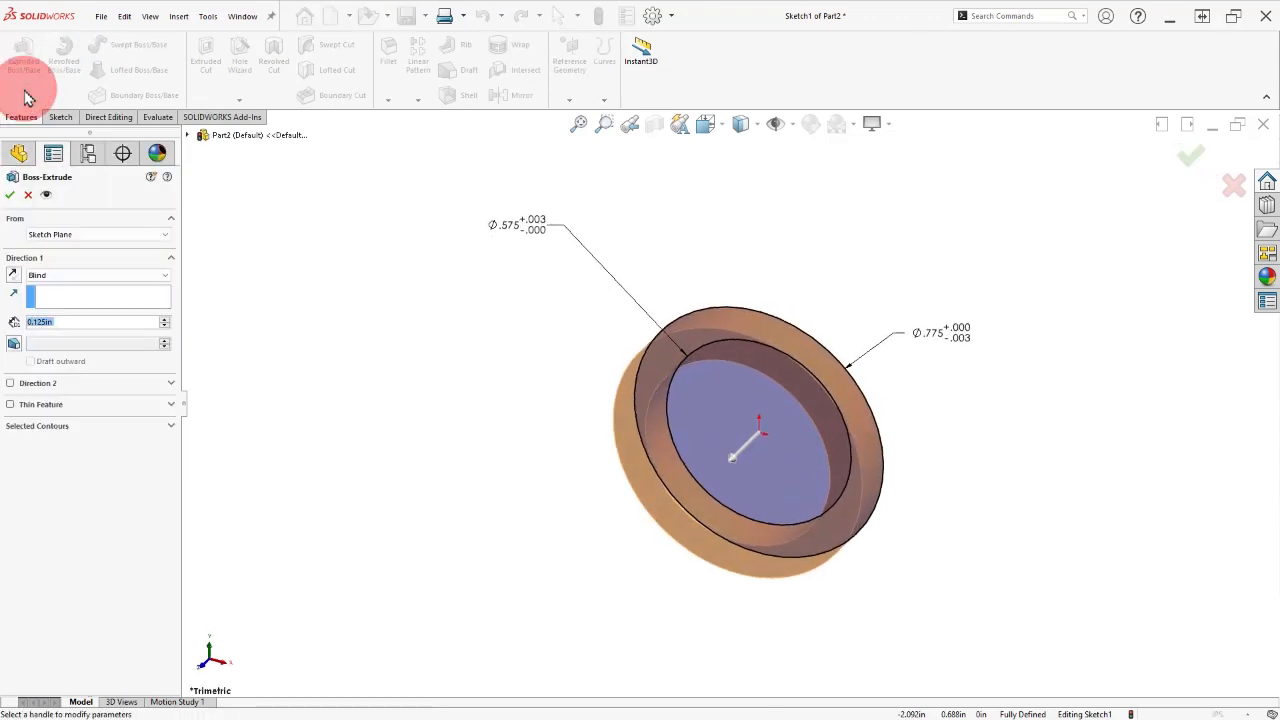
pyautogui.click(147, 322)
pyautogui.moveTo(166, 324); pyautogui.dragTo(167, 324)
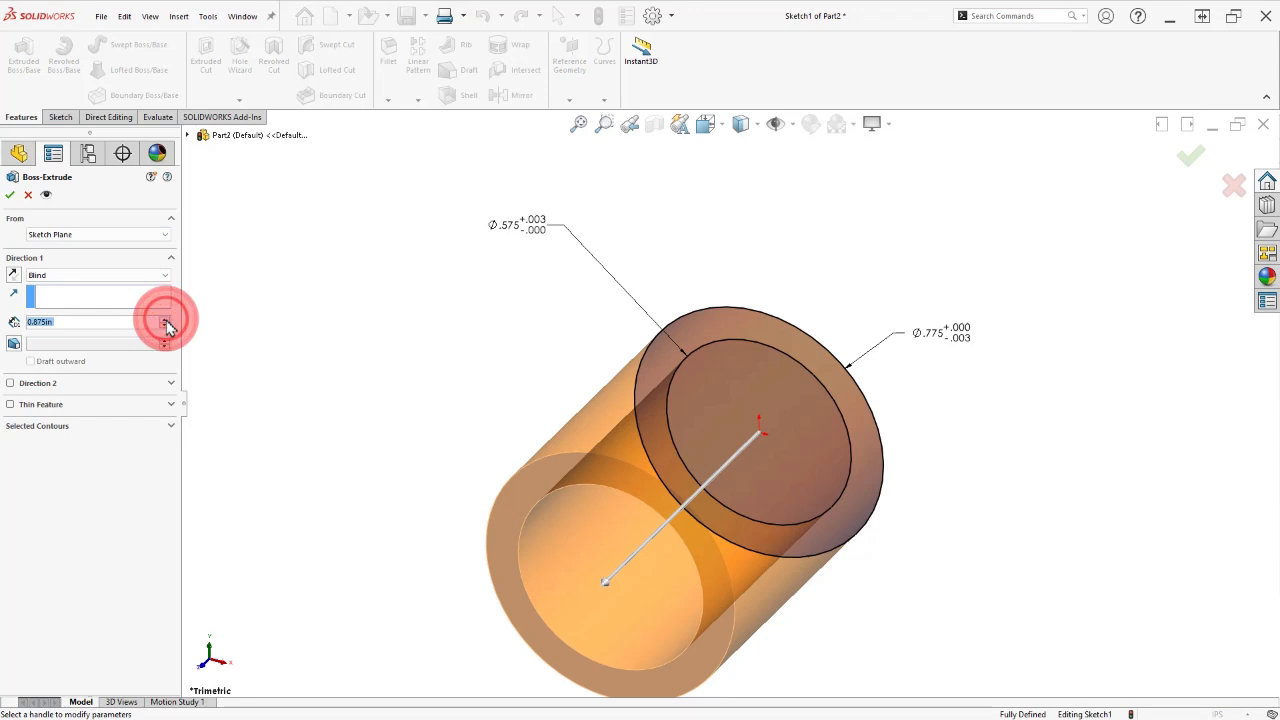
pyautogui.click(11, 197)
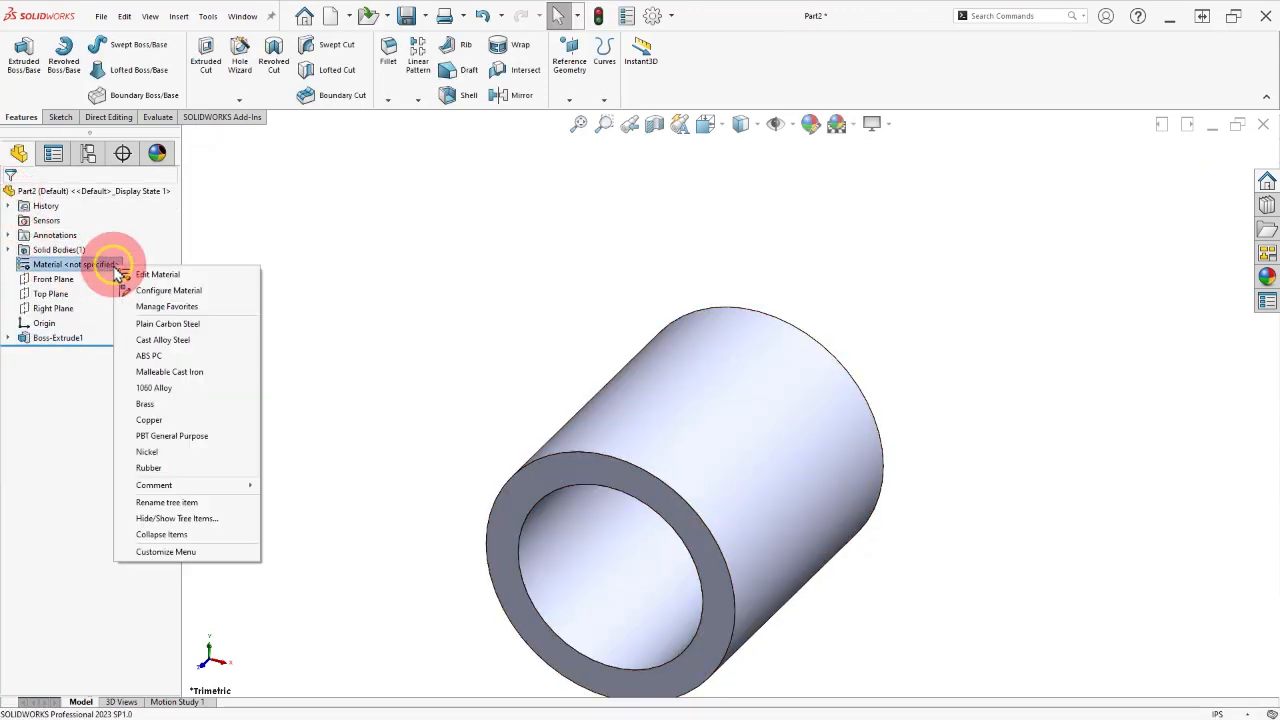
# Step: Assign Brass as the part's material and save the part as Bushing in the Lesson folder
pyautogui.click(203, 404)
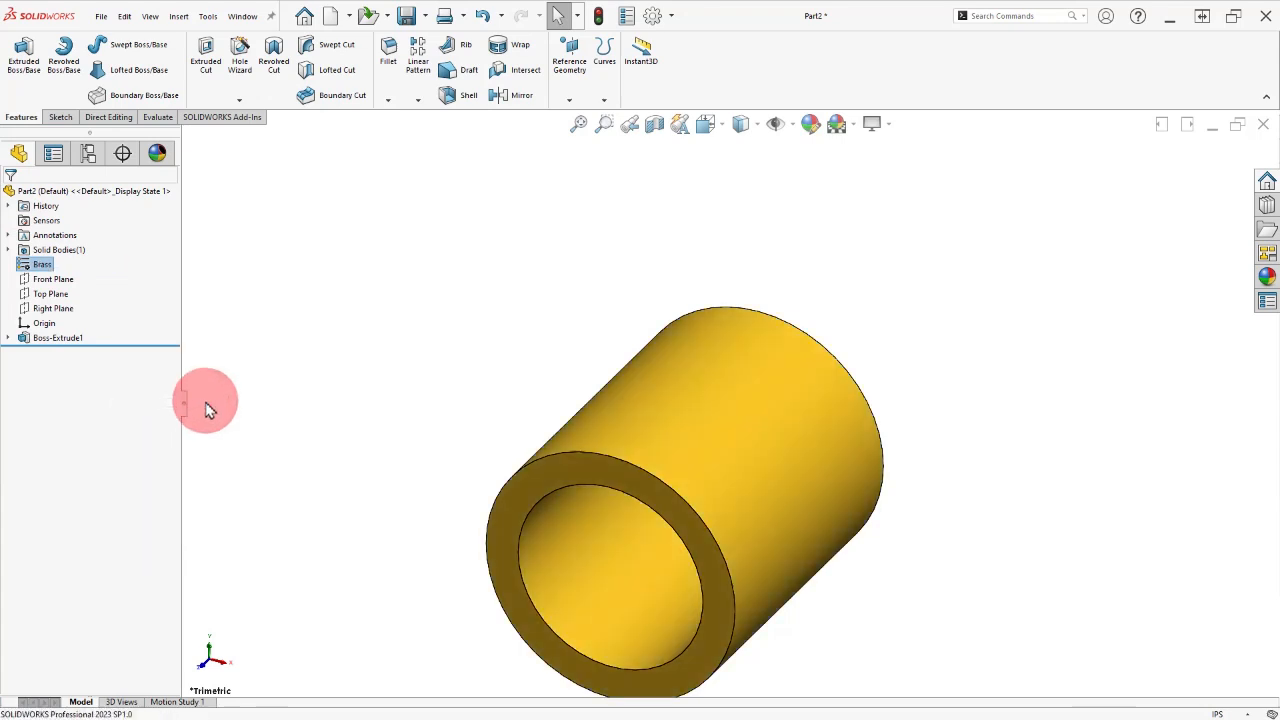
pyautogui.click(243, 380)
pyautogui.press('f')
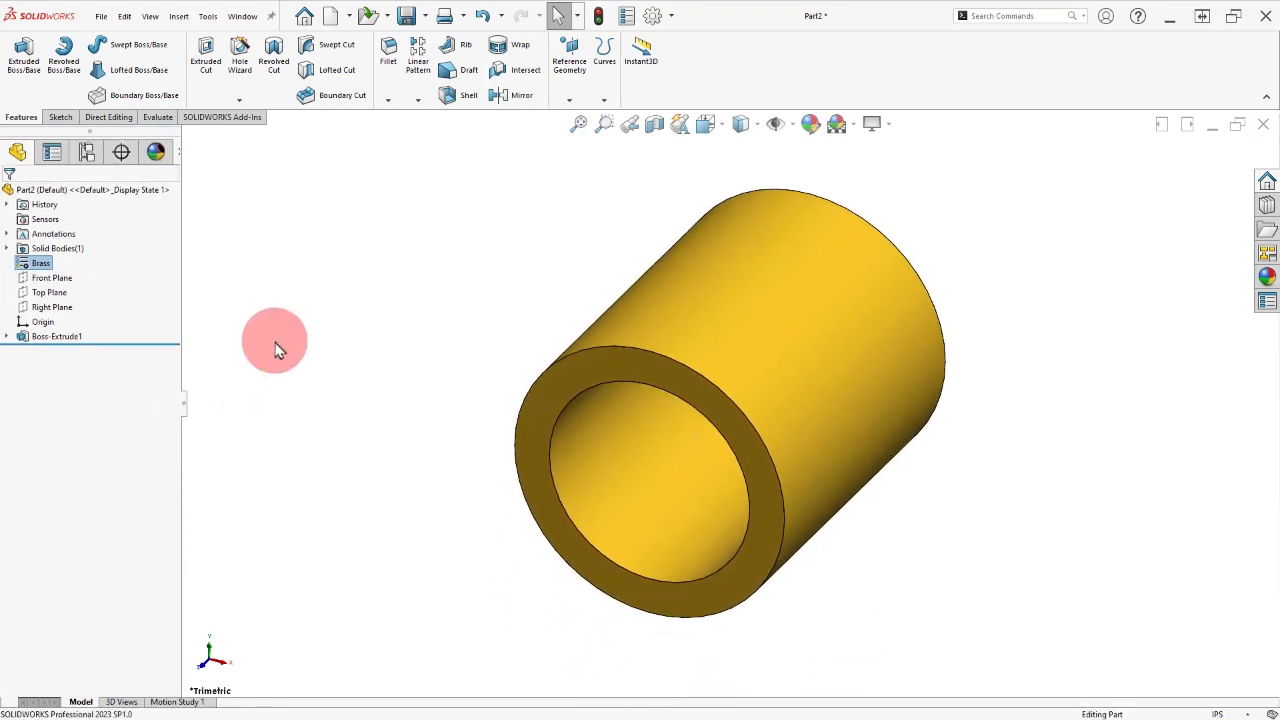
pyautogui.click(406, 18)
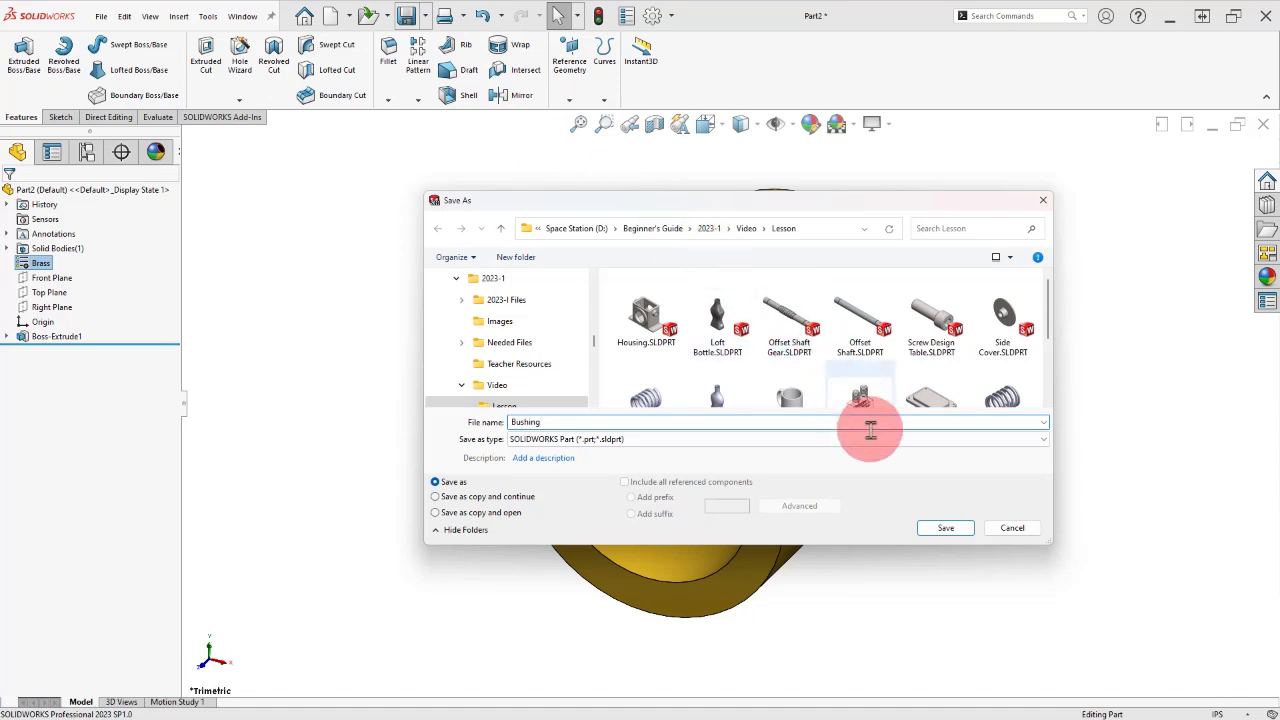
pyautogui.click(946, 527)
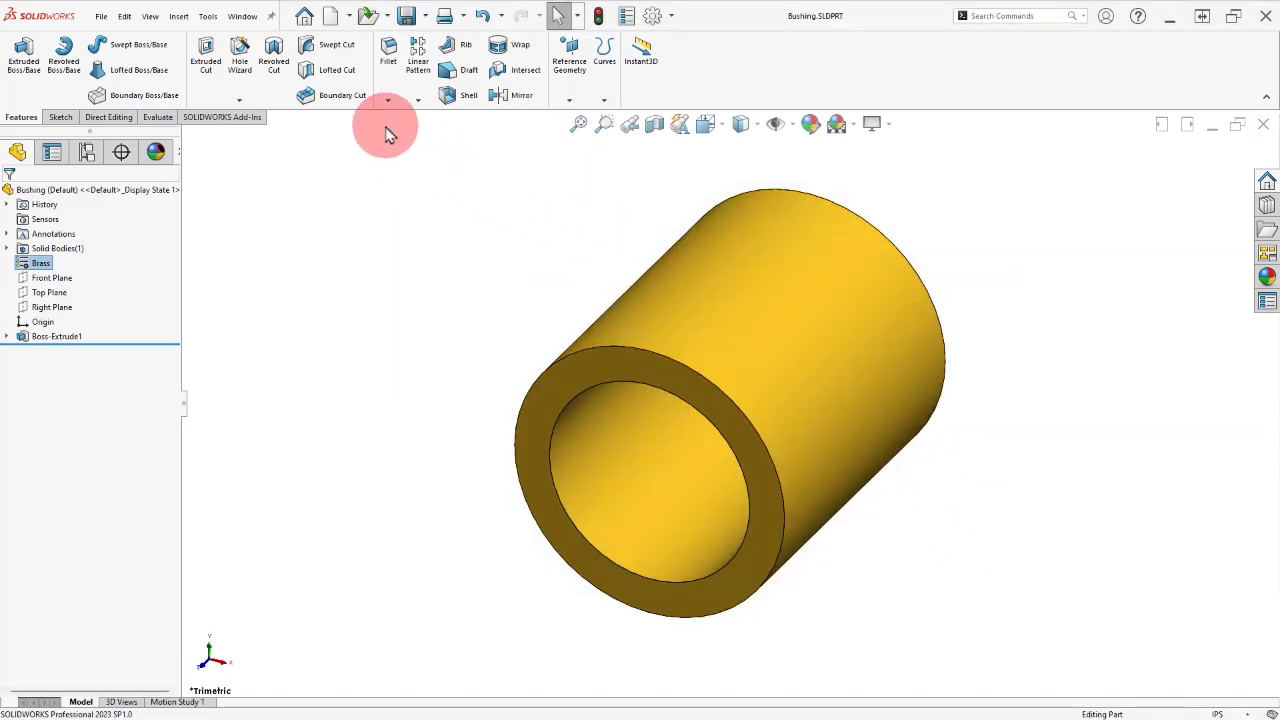
# Step: Switch to the Gear Box Complete assembly and insert the Bushing beside the hex end of the worm gear shaft
pyautogui.click(240, 17)
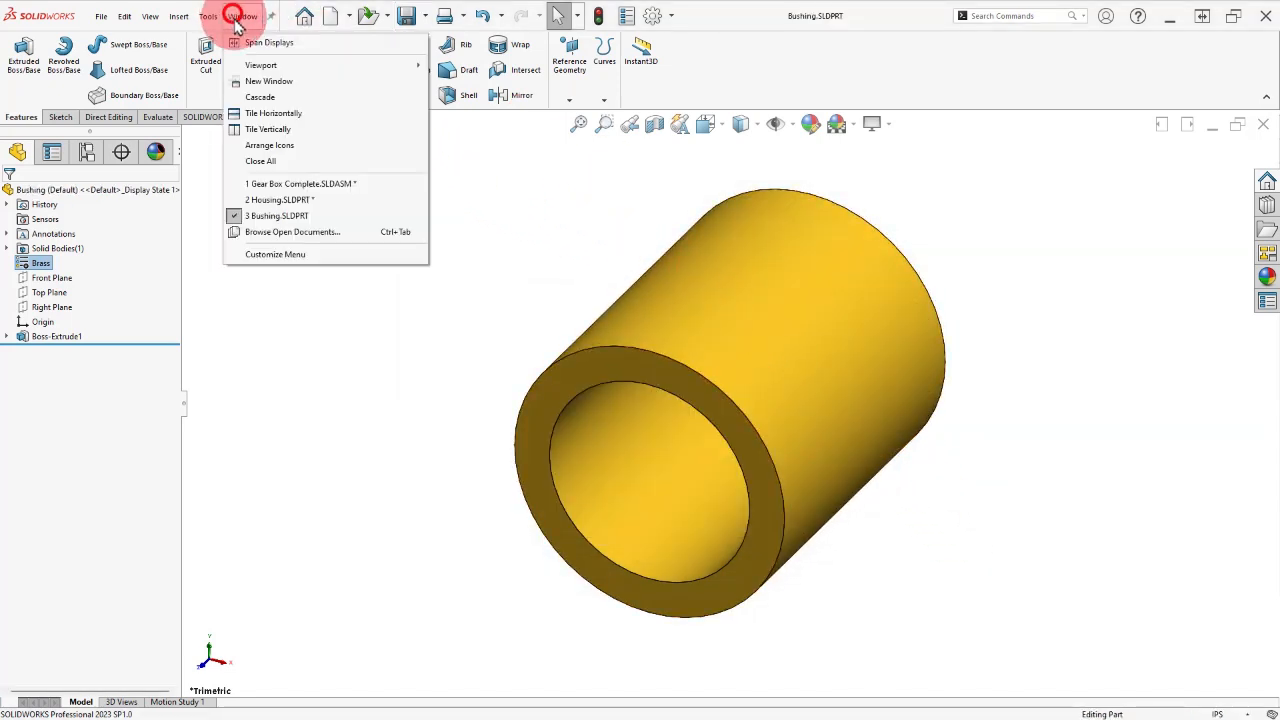
pyautogui.click(258, 185)
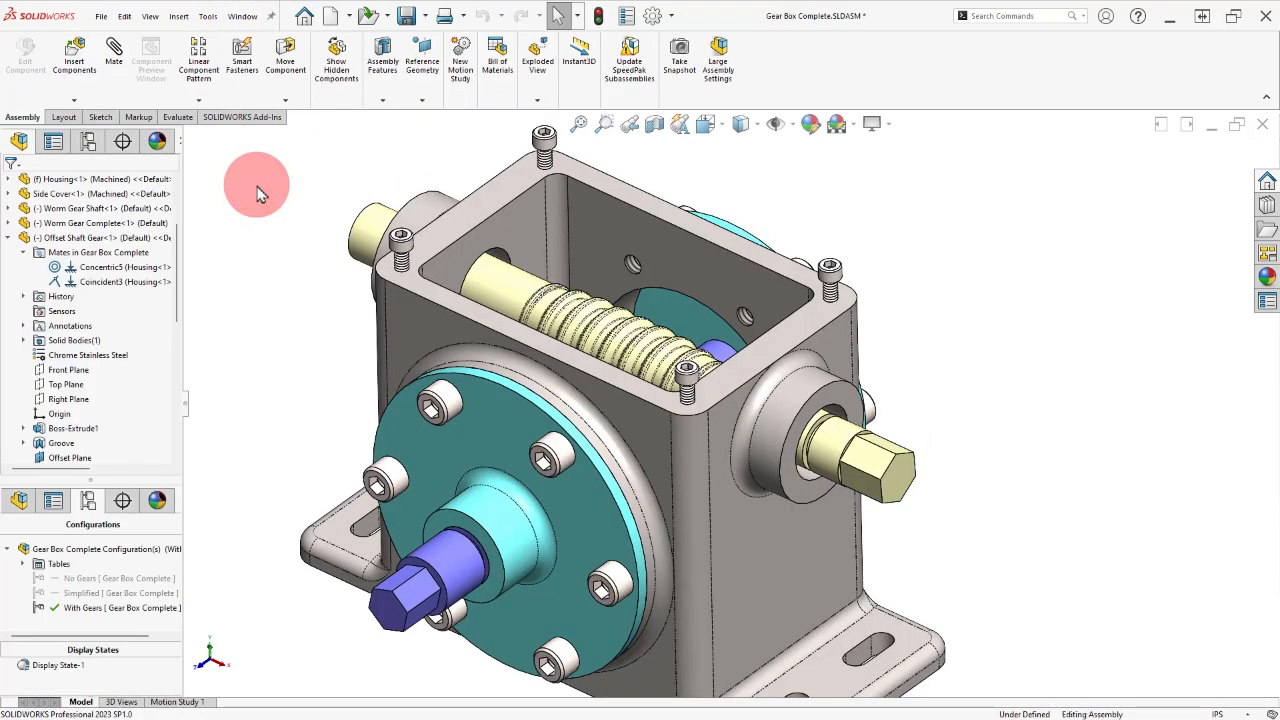
pyautogui.click(75, 52)
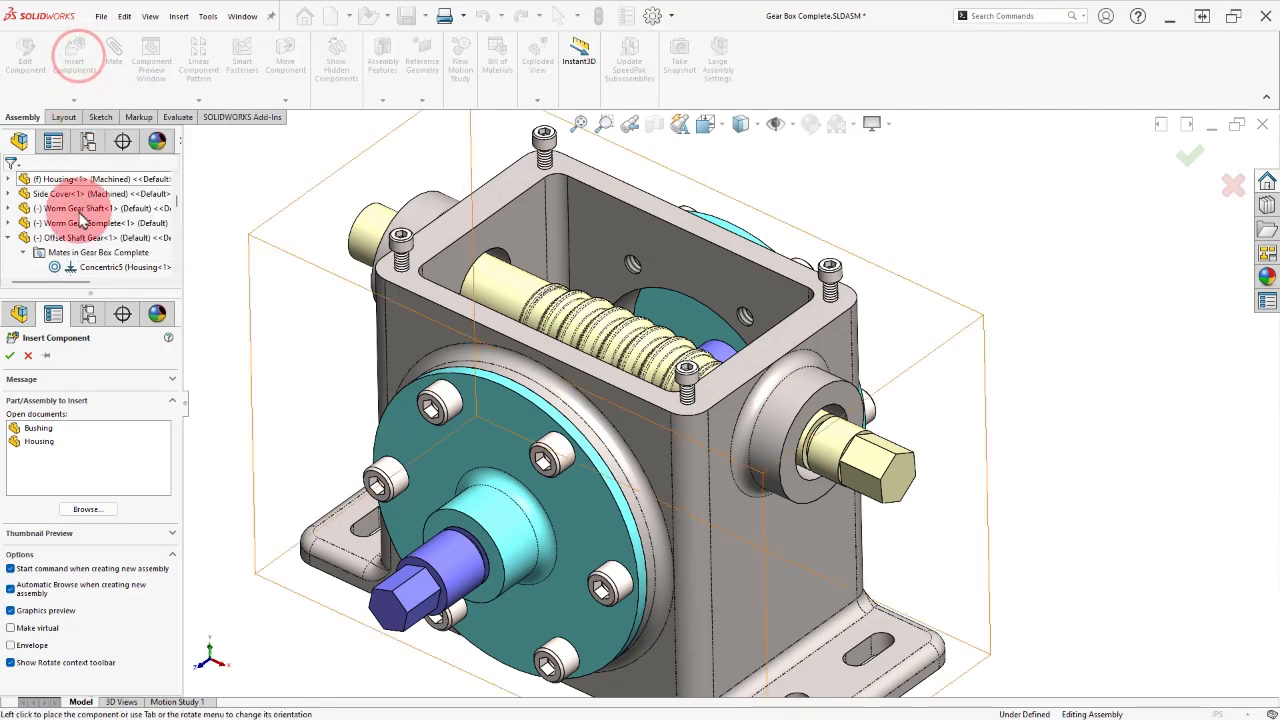
pyautogui.click(48, 428)
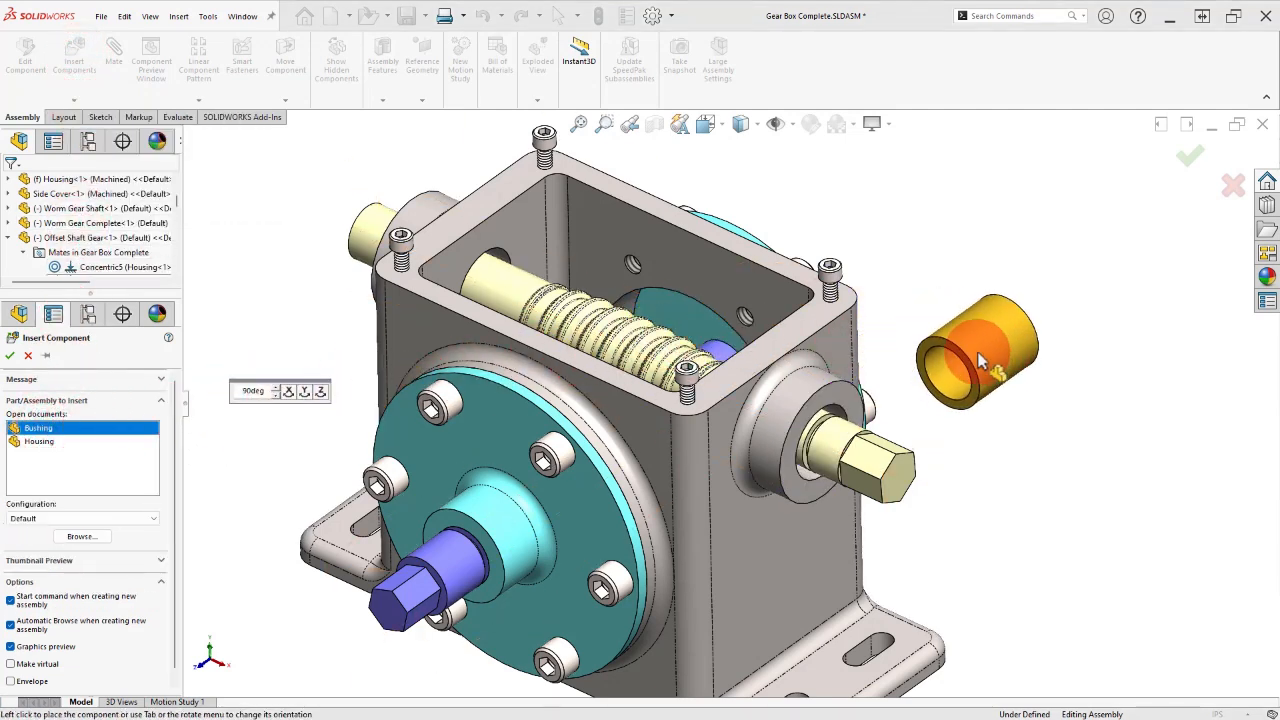
pyautogui.click(983, 365)
# Step: Place a copy of the Bushing near the plain end of the worm gear shaft
pyautogui.click(965, 300)
pyautogui.click(958, 286)
pyautogui.keyDown('ctrl'); pyautogui.moveTo(955, 348); pyautogui.dragTo(346, 168); pyautogui.keyUp('ctrl')
pyautogui.click(447, 175)
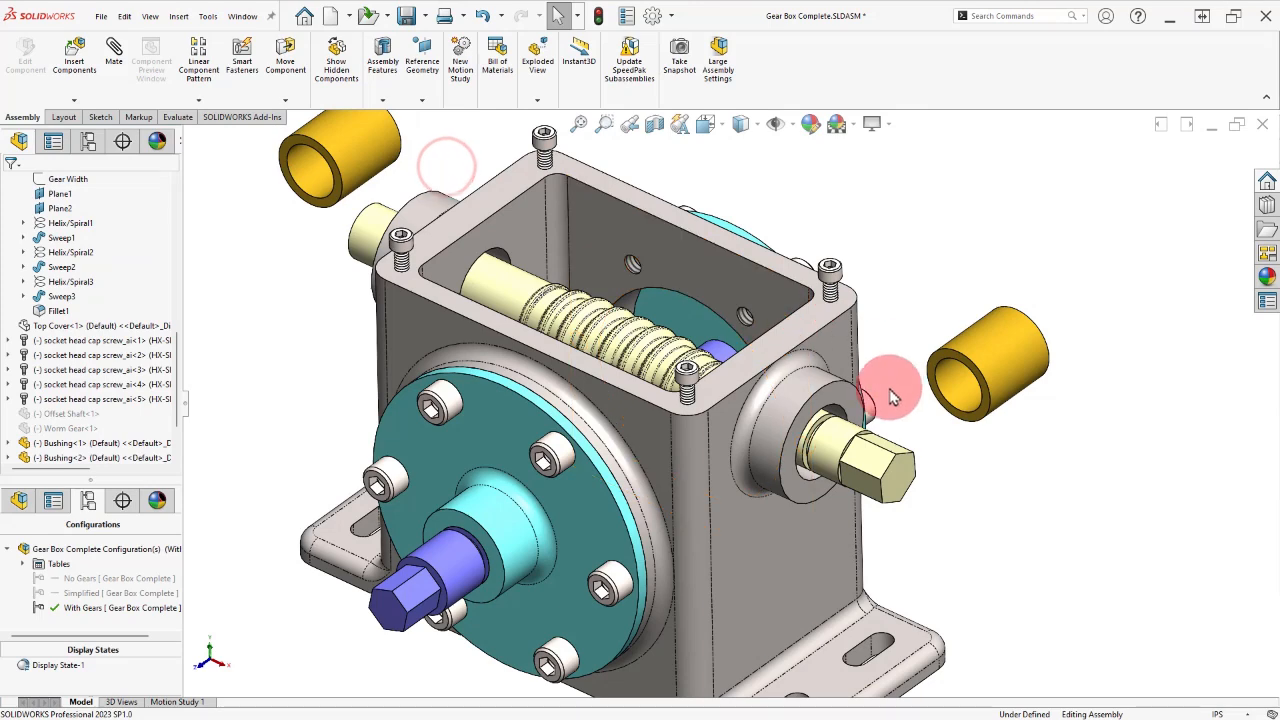
# Step: SmartMate the first Bushing's circular edge to the Housing bore edge at the hex shaft end, seating the bushing flush inside the bore
pyautogui.scroll(-5, 886, 400)
pyautogui.scroll(-1, 874, 402)
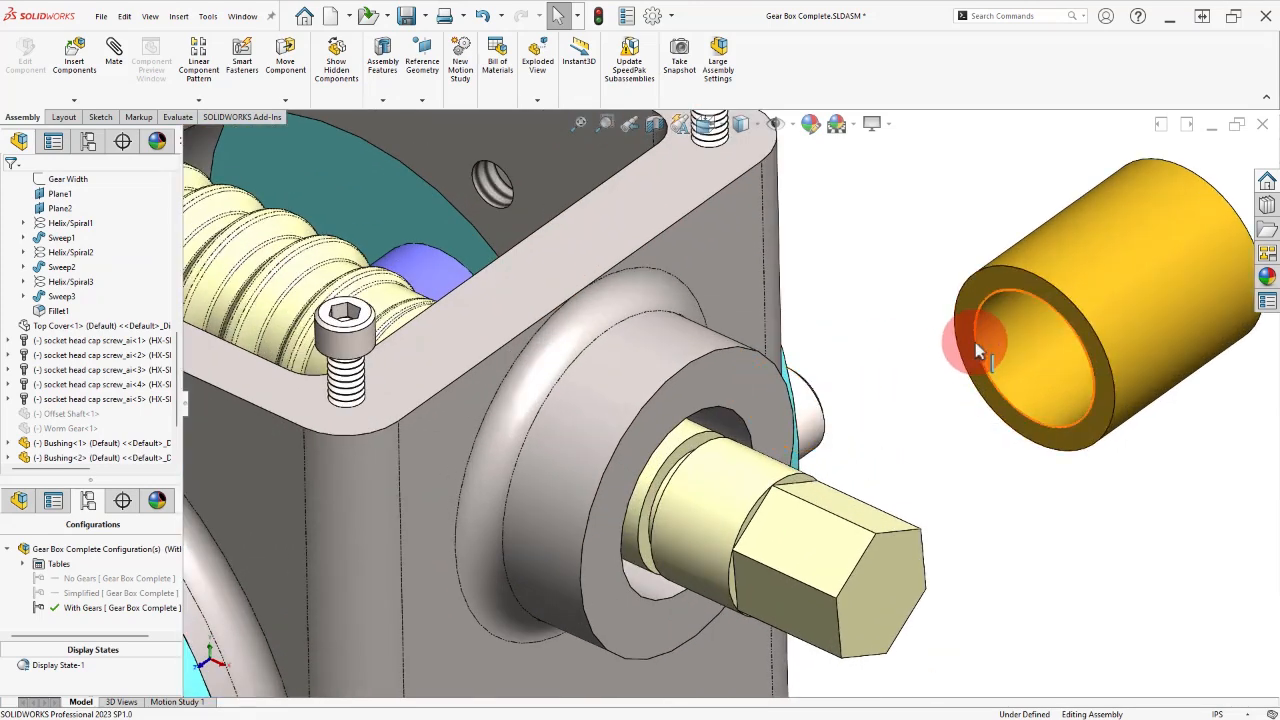
pyautogui.keyDown('alt'); pyautogui.moveTo(971, 343); pyautogui.dragTo(745, 437); pyautogui.keyUp('alt')
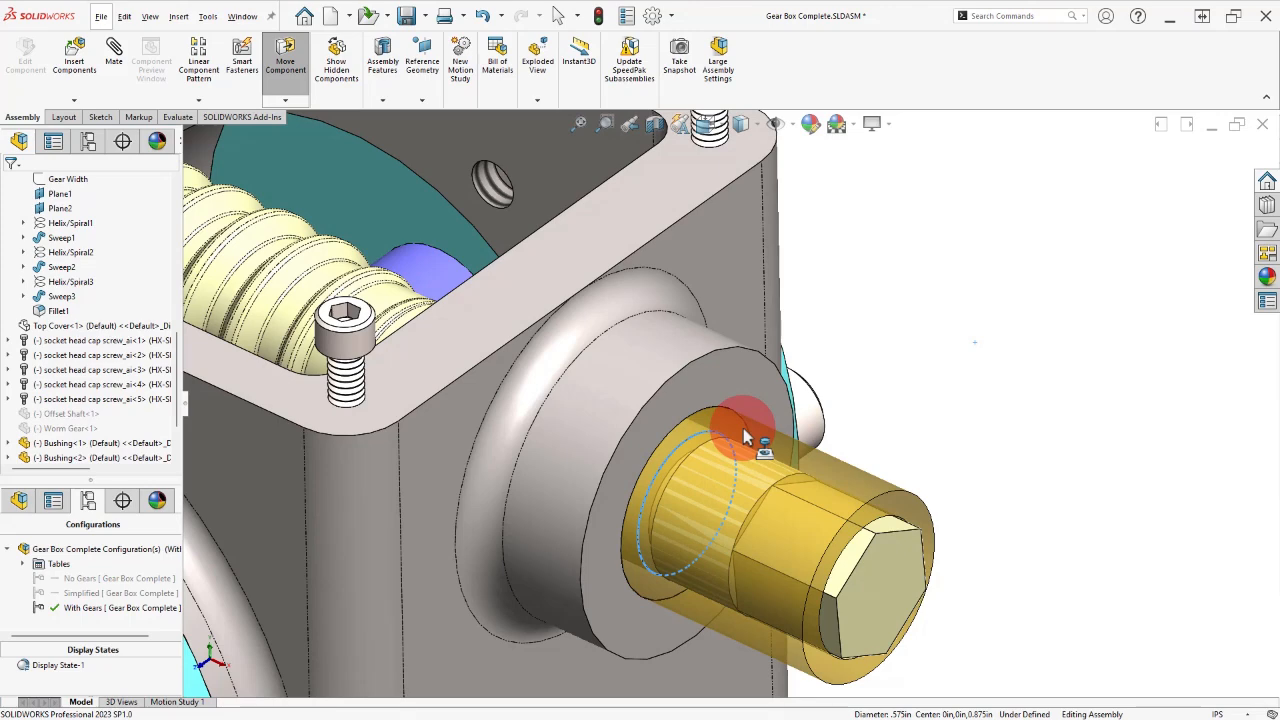
pyautogui.keyDown('alt'); pyautogui.moveTo(745, 437); pyautogui.dragTo(743, 429); pyautogui.keyUp('alt')
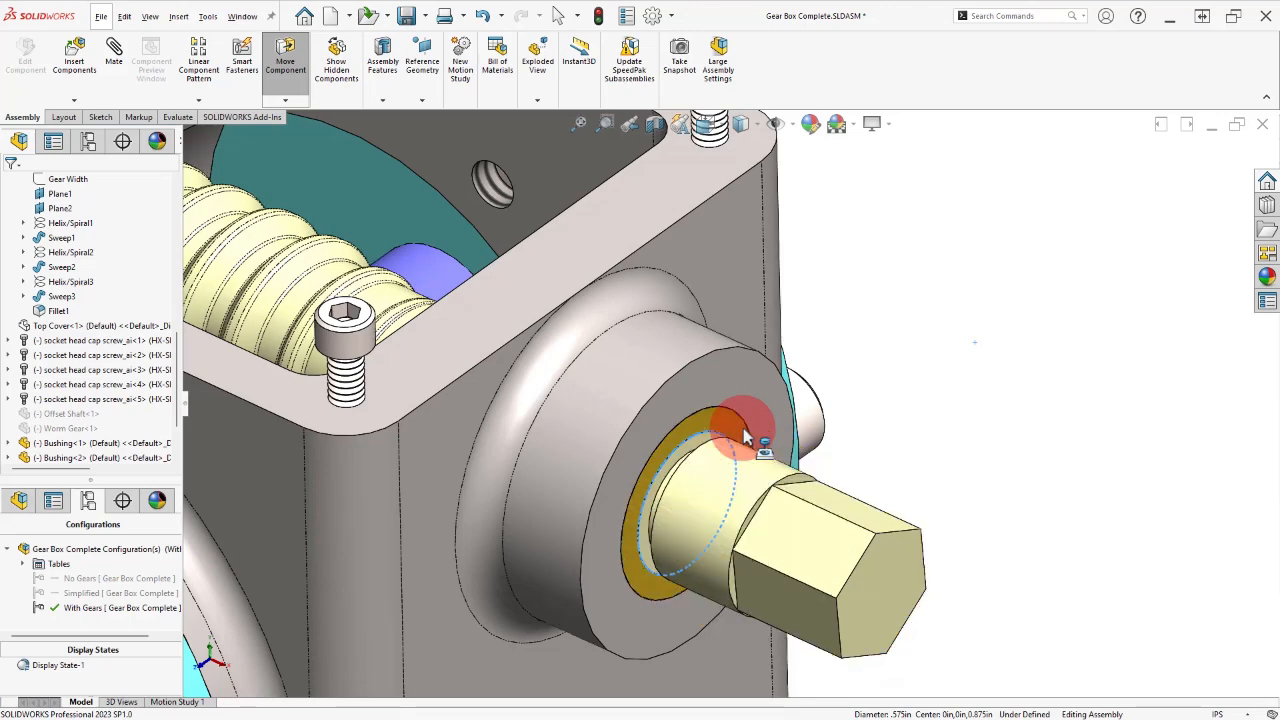
pyautogui.click(832, 344)
# Step: SmartMate the second Bushing's outer edge to the Housing bore edge at the plain shaft end, flipped so it sits inside the boss
pyautogui.scroll(2, 353, 282)
pyautogui.scroll(5, 345, 275)
pyautogui.moveTo(343, 271); pyautogui.dragTo(479, 322, button='middle')
pyautogui.scroll(-3, 376, 380)
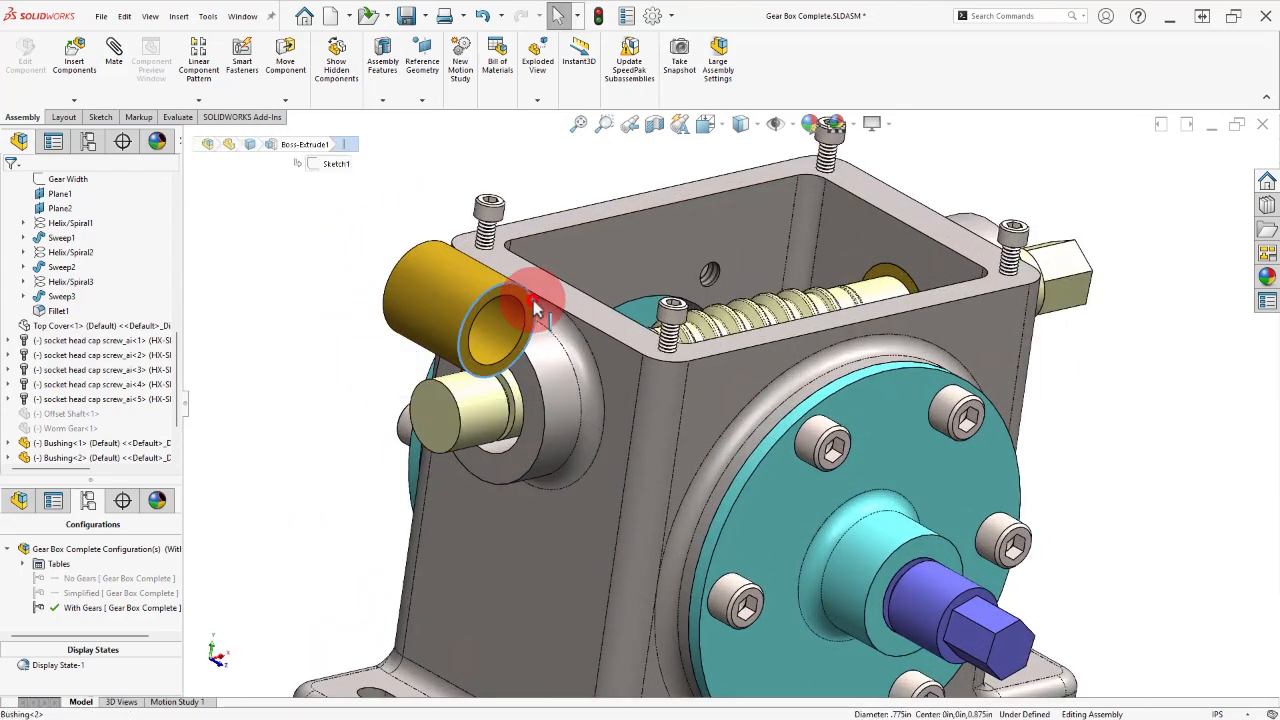
pyautogui.keyDown('alt'); pyautogui.moveTo(533, 300); pyautogui.dragTo(533, 390); pyautogui.keyUp('alt')
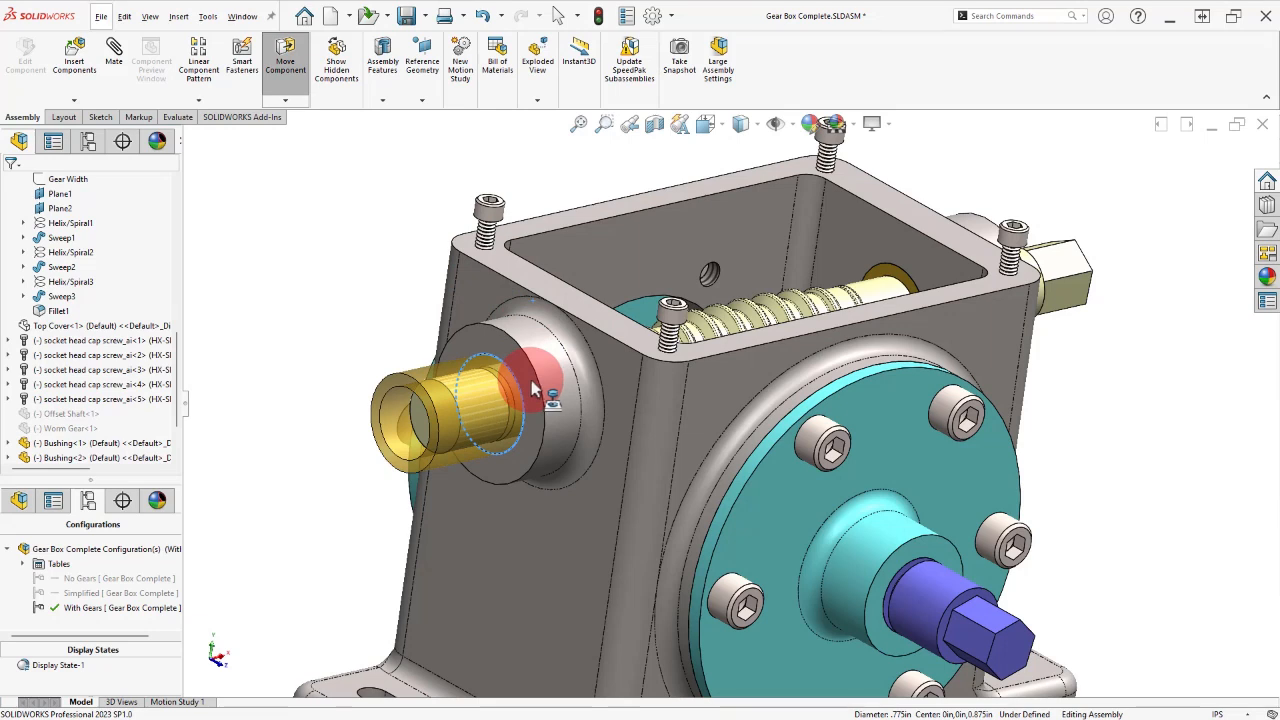
pyautogui.keyDown('alt'); pyautogui.moveTo(531, 380); pyautogui.dragTo(524, 395); pyautogui.keyUp('alt')
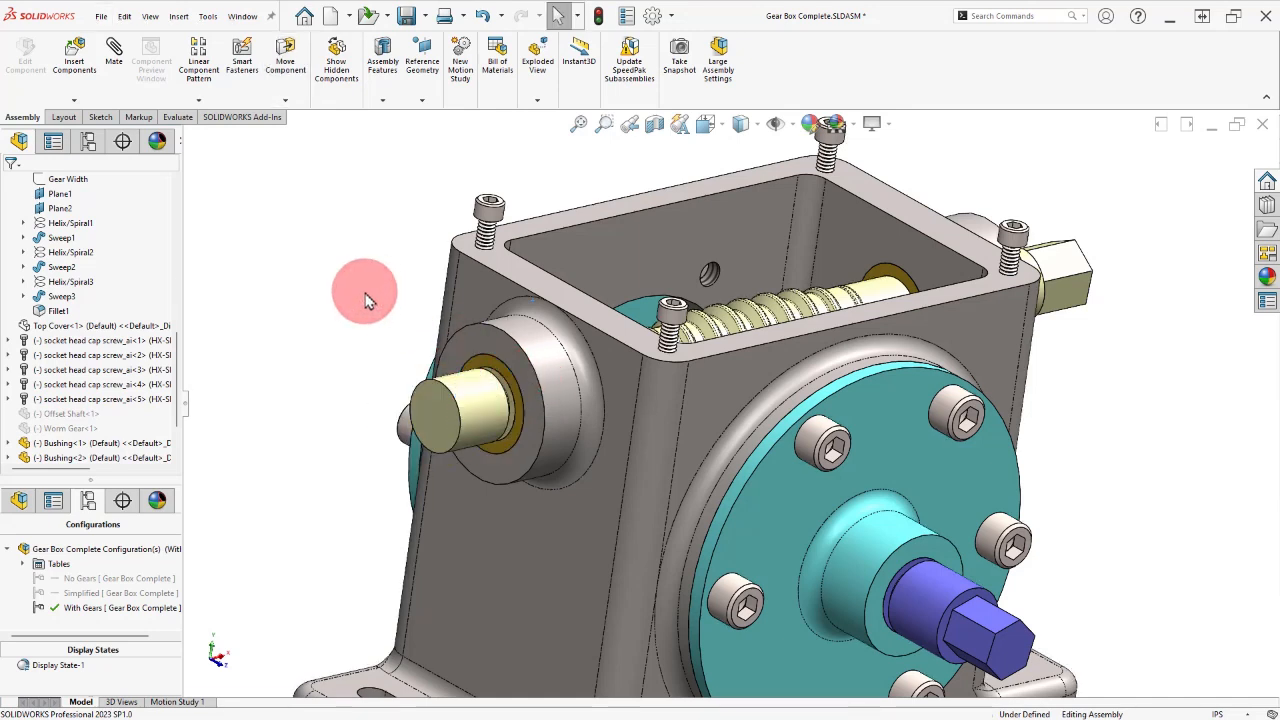
# Step: Make the Housing transparent in a trimetric view and inspect the bushings on the worm gear shaft
pyautogui.moveTo(286, 351); pyautogui.dragTo(337, 312, button='right')
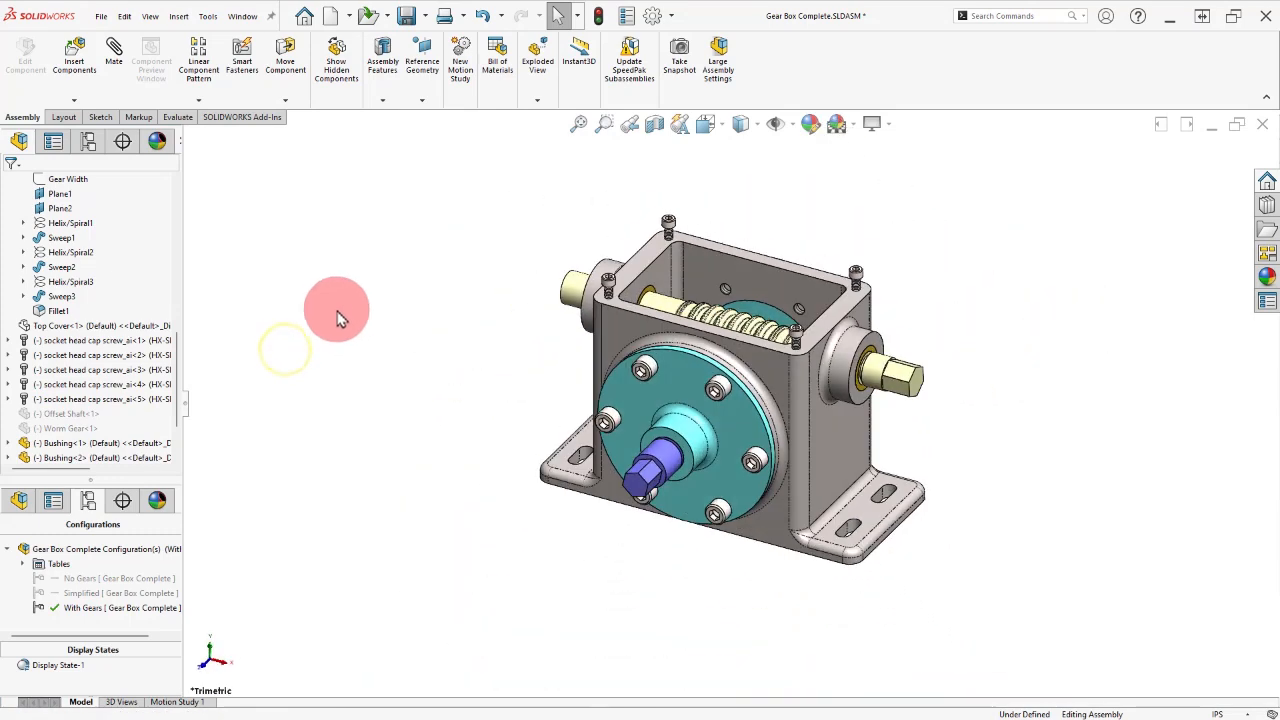
pyautogui.click(763, 279)
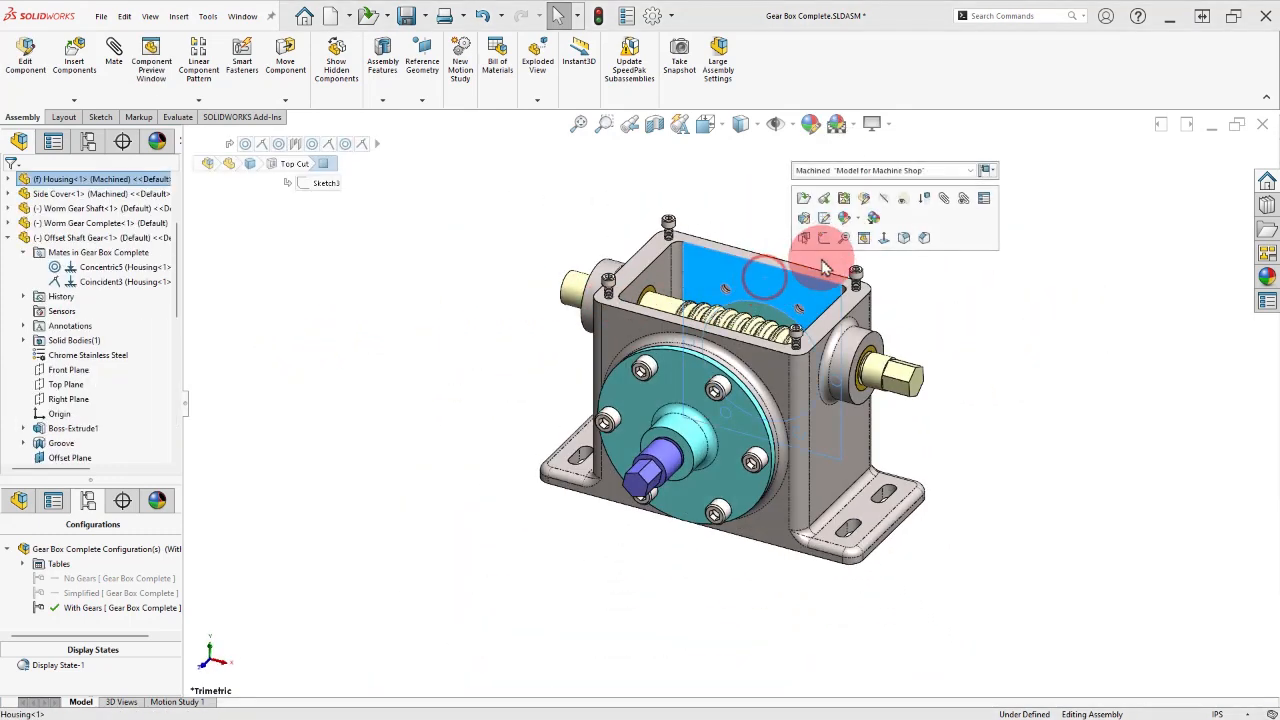
pyautogui.click(904, 198)
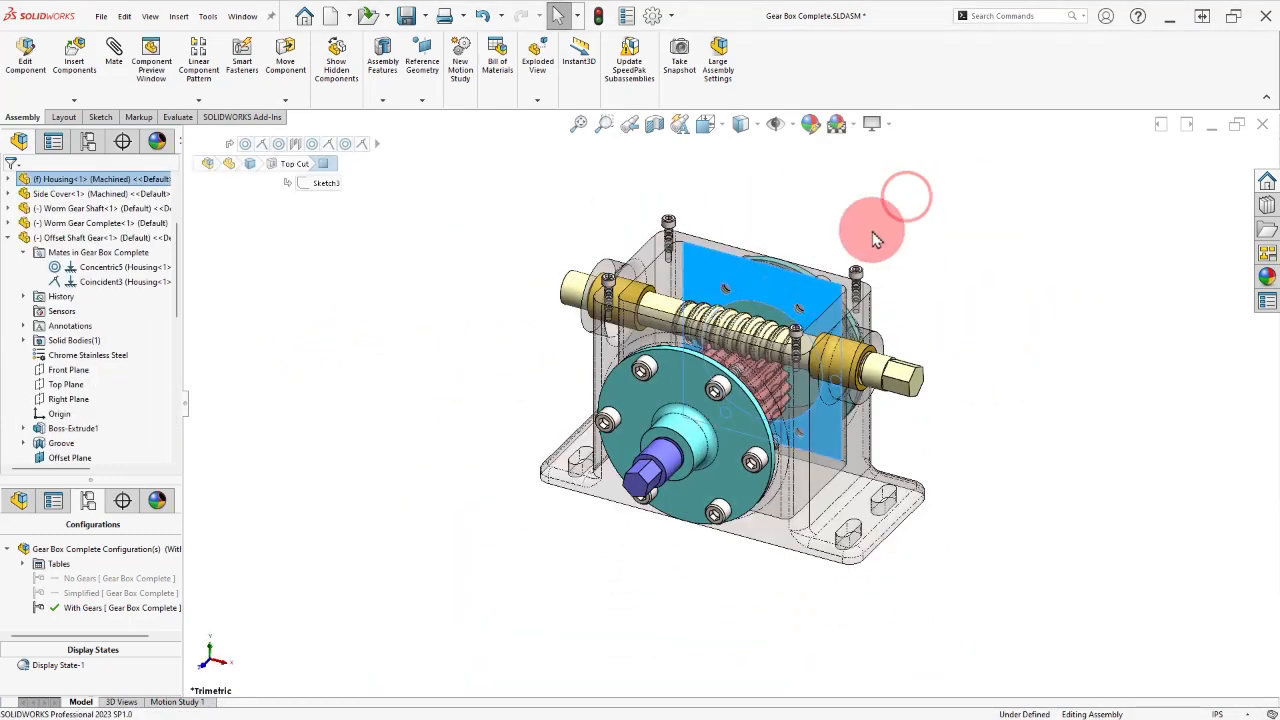
pyautogui.click(855, 247)
pyautogui.moveTo(855, 246)
pyautogui.mouseDown(button='middle')
pyautogui.moveTo(840, 300)
pyautogui.moveTo(857, 277)
pyautogui.moveTo(858, 228)
pyautogui.moveTo(908, 203)
pyautogui.moveTo(869, 220)
pyautogui.moveTo(866, 240)
pyautogui.mouseUp(button='middle')
pyautogui.moveTo(860, 235); pyautogui.dragTo(906, 196, button='right')
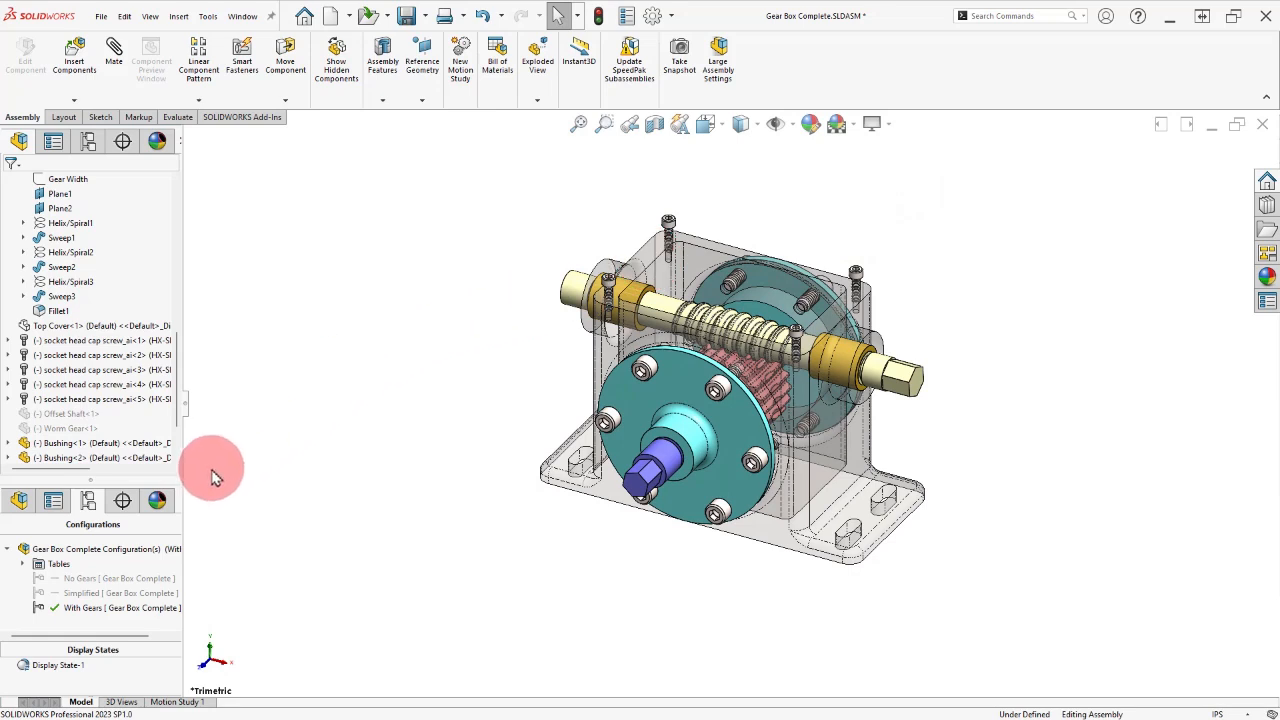
# Step: Remove the split configuration display and collapse the expanded Offset Shaft Gear so all assembly components are listed
pyautogui.moveTo(110, 467); pyautogui.dragTo(156, 114)
pyautogui.click(15, 155)
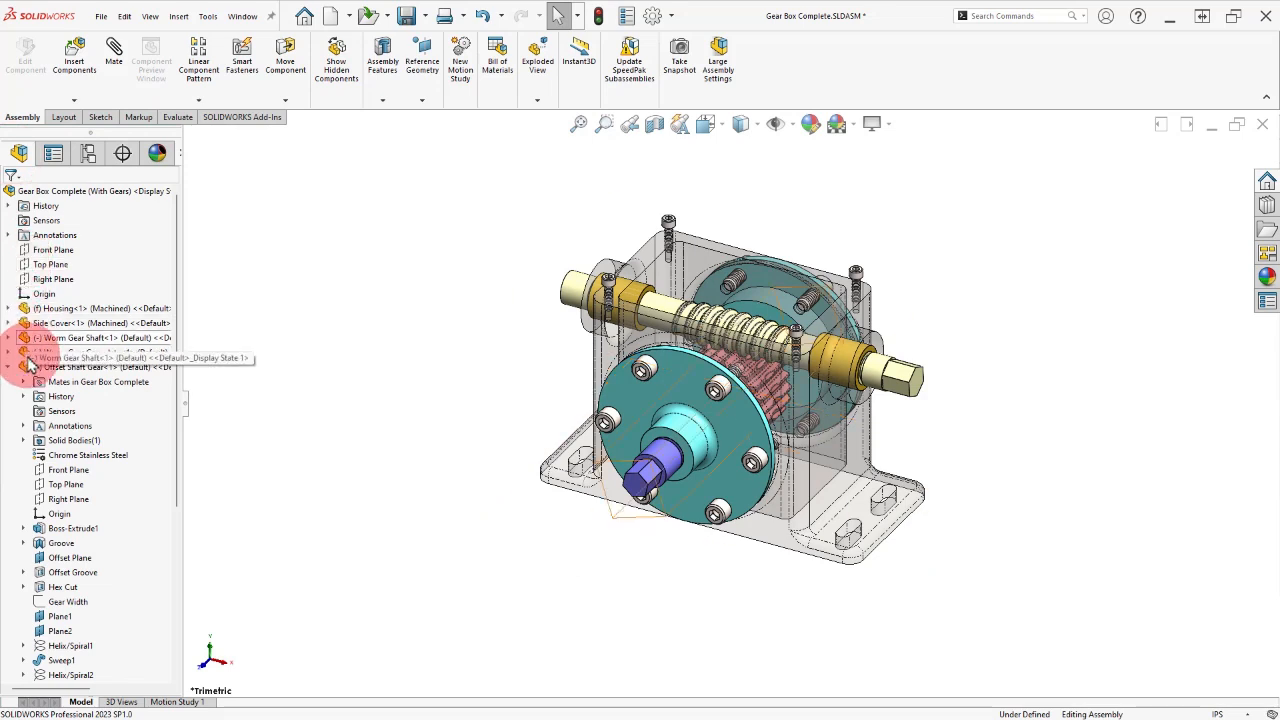
pyautogui.click(9, 367)
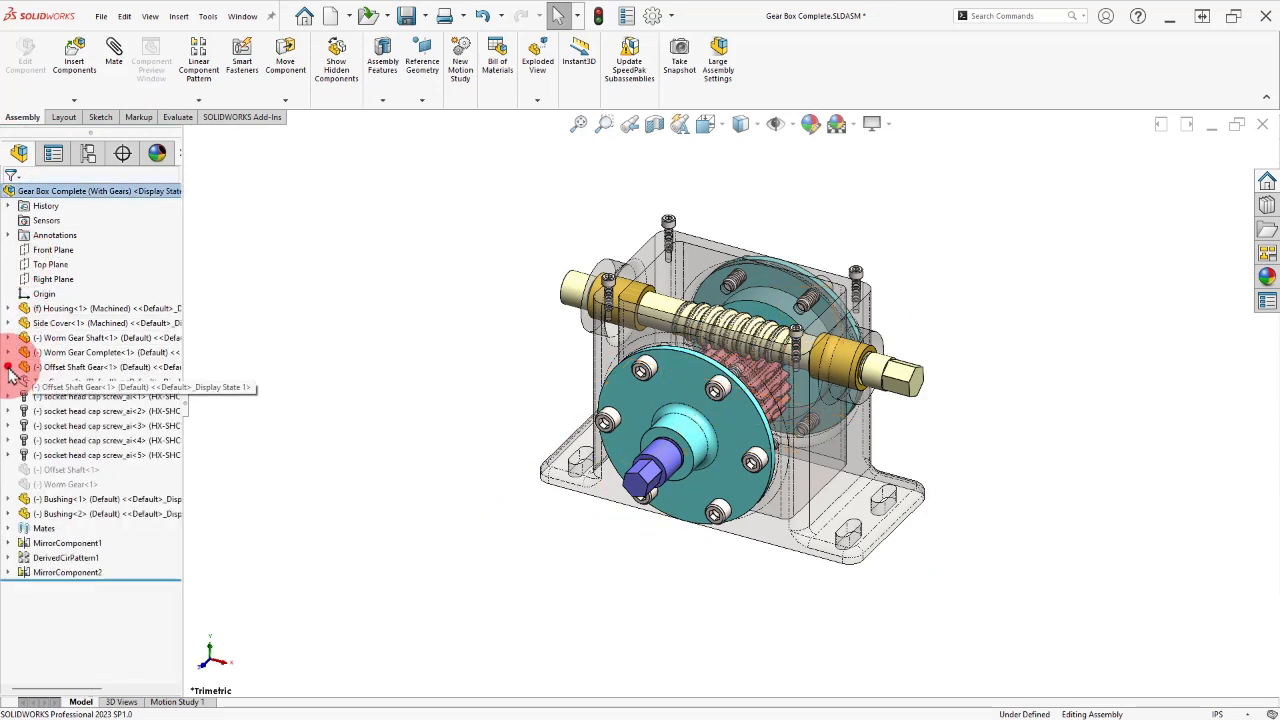
# Step: Isolate the Worm Gear Shaft, Worm Gear Complete and Offset Shaft Gear from the rest of the gear box
pyautogui.click(129, 340)
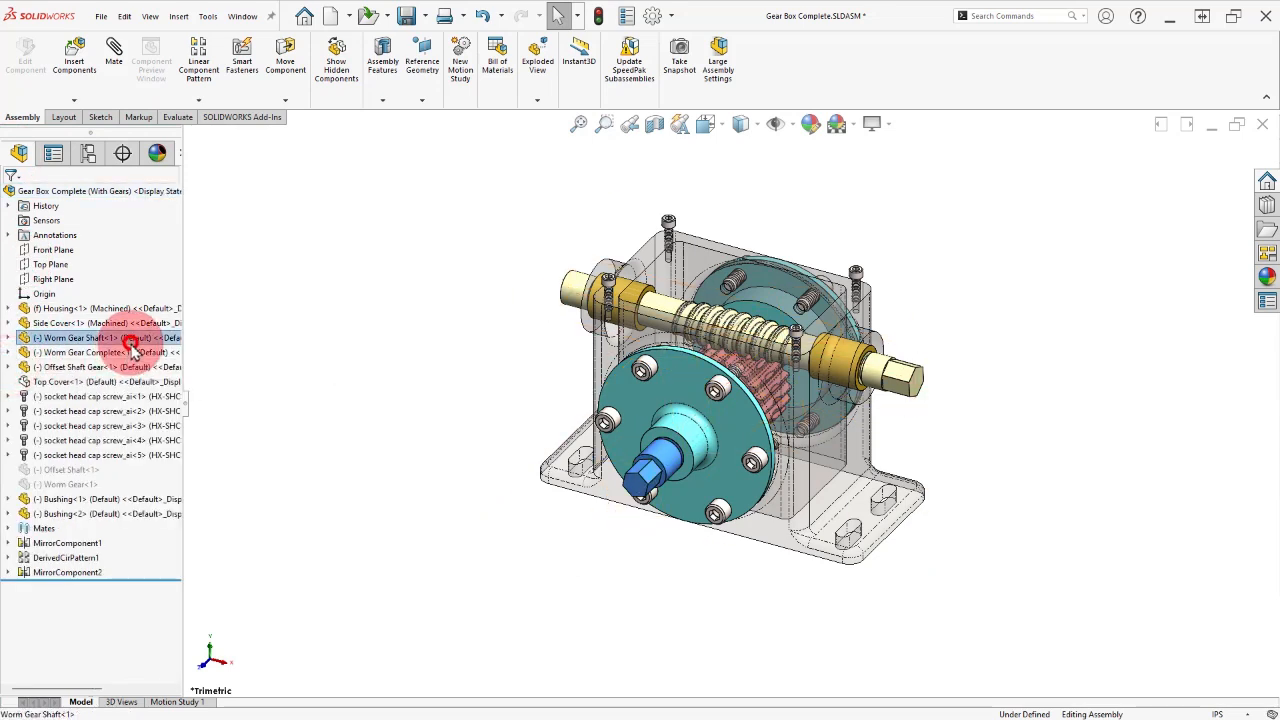
pyautogui.keyDown('ctrl'); pyautogui.click(126, 369); pyautogui.keyUp('ctrl')
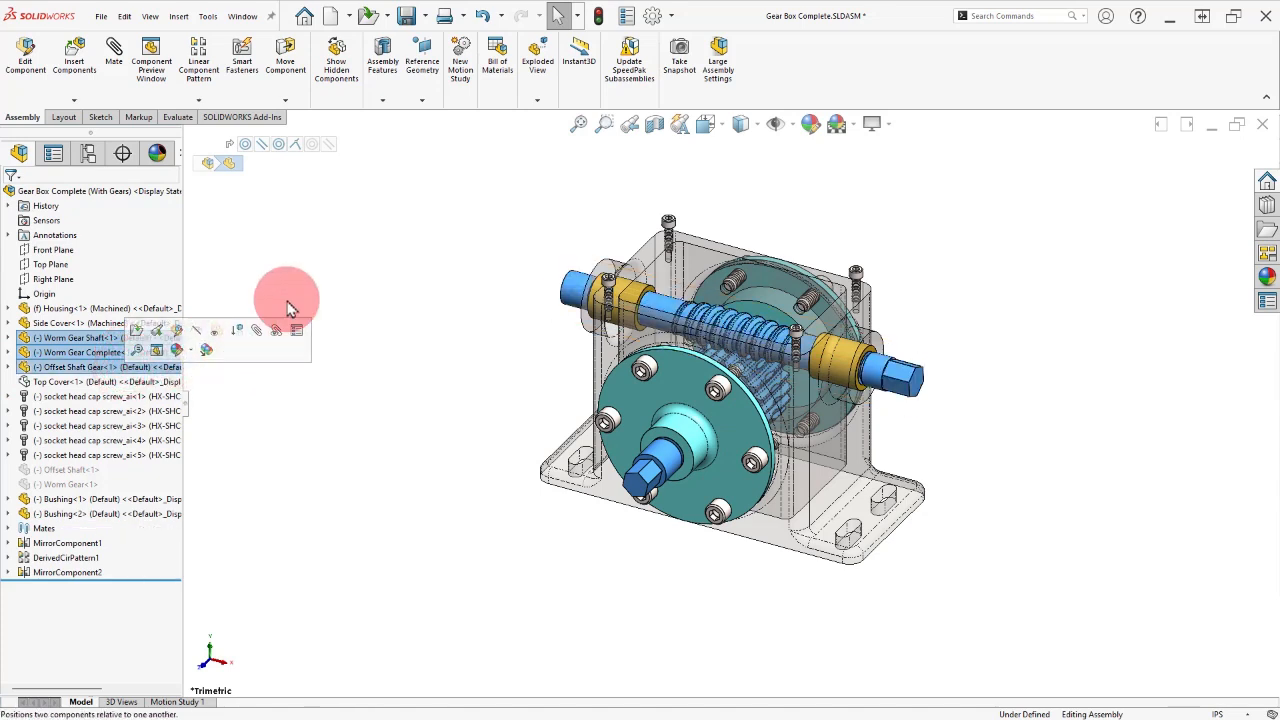
pyautogui.rightClick(303, 275)
pyautogui.click(334, 375)
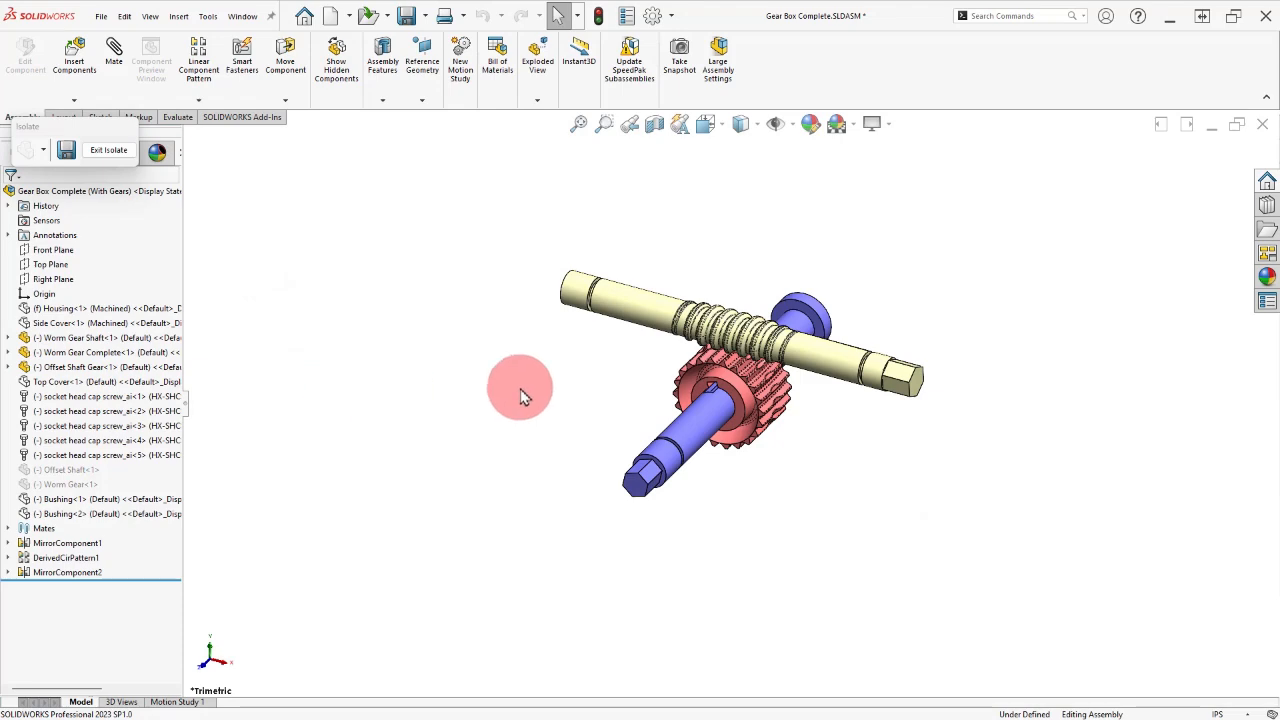
# Step: Section the isolated gears through the Front Plane in front view to examine how the worm threads and gear teeth mesh
pyautogui.scroll(-3, 740, 365)
pyautogui.moveTo(745, 366); pyautogui.dragTo(585, 370, button='middle')
pyautogui.hotkey('ctrl', '1')
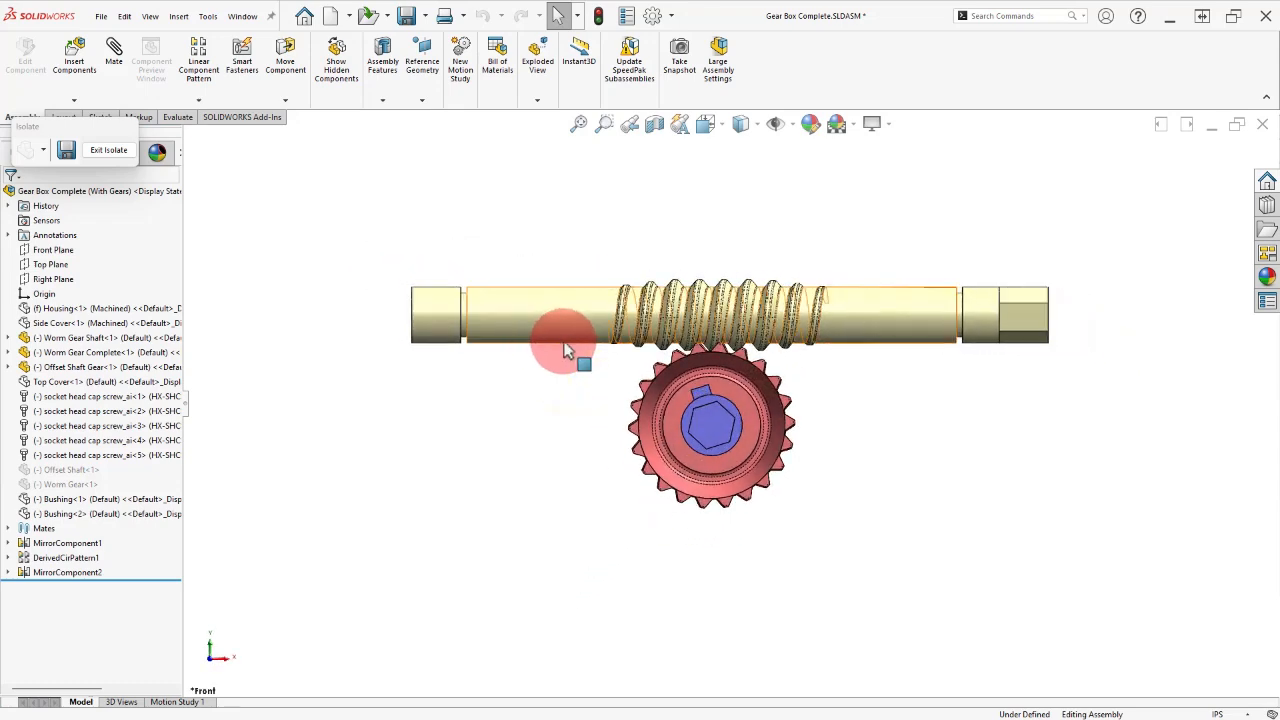
pyautogui.scroll(-3, 718, 360)
pyautogui.scroll(-2, 718, 360)
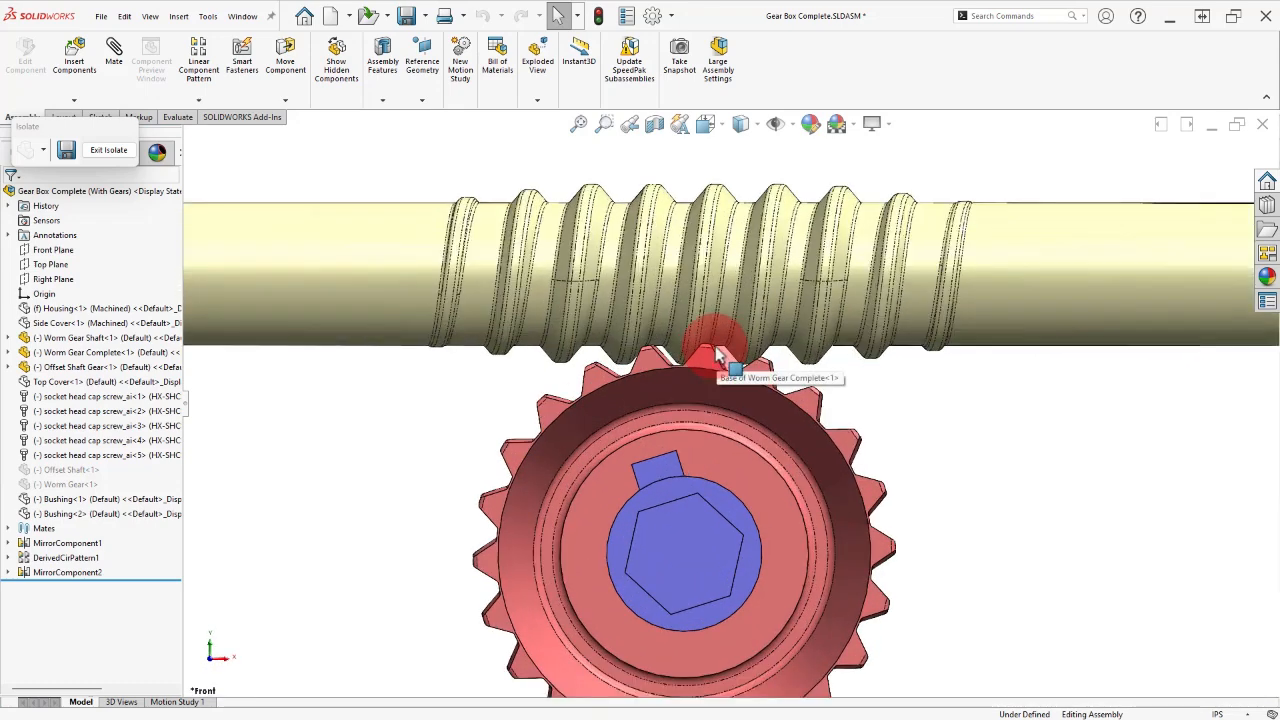
pyautogui.click(654, 124)
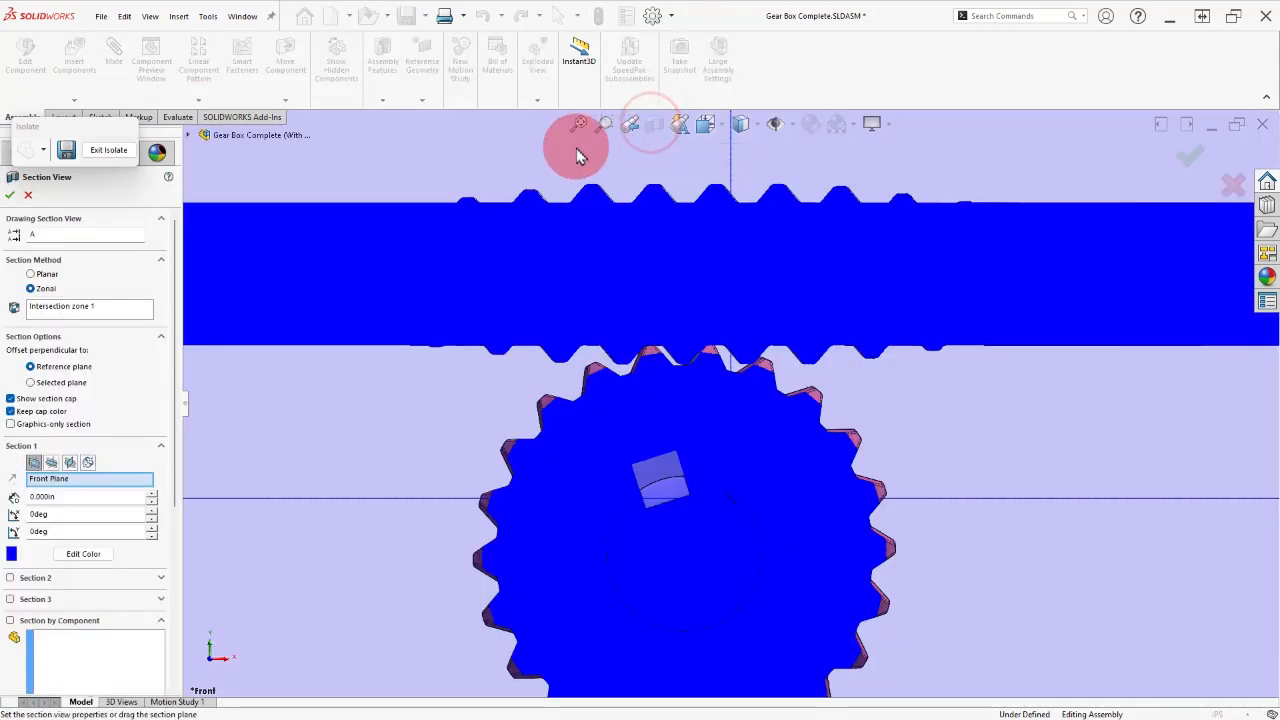
pyautogui.click(10, 195)
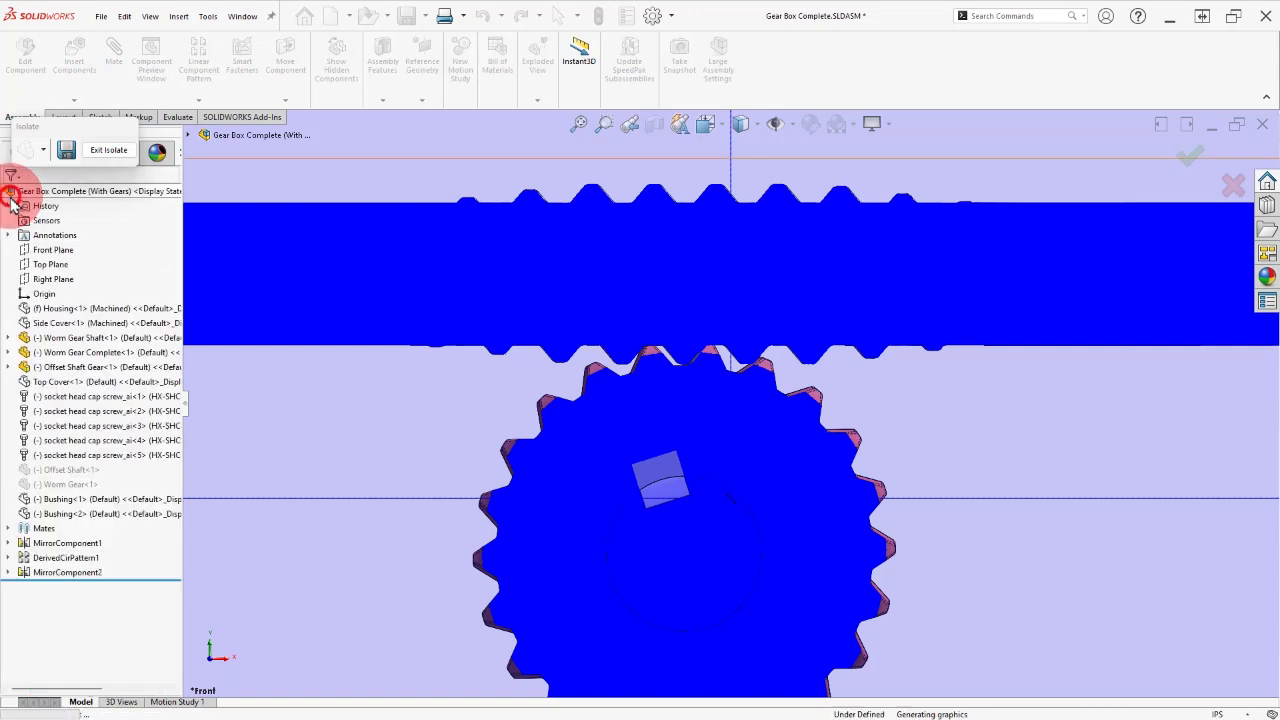
pyautogui.click(355, 168)
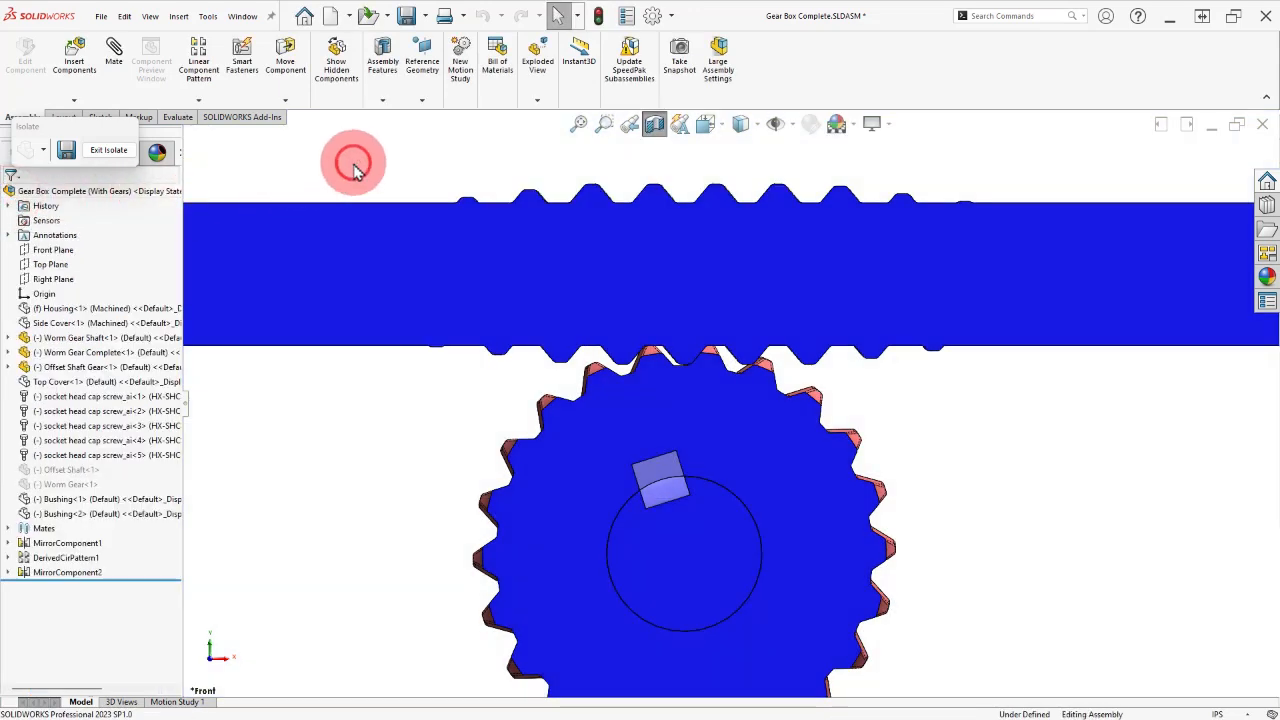
# Step: Rotate the Worm Gear Complete slightly until its teeth fit between the worm threads without overlap, and turn off the section view
pyautogui.scroll(-3, 709, 363)
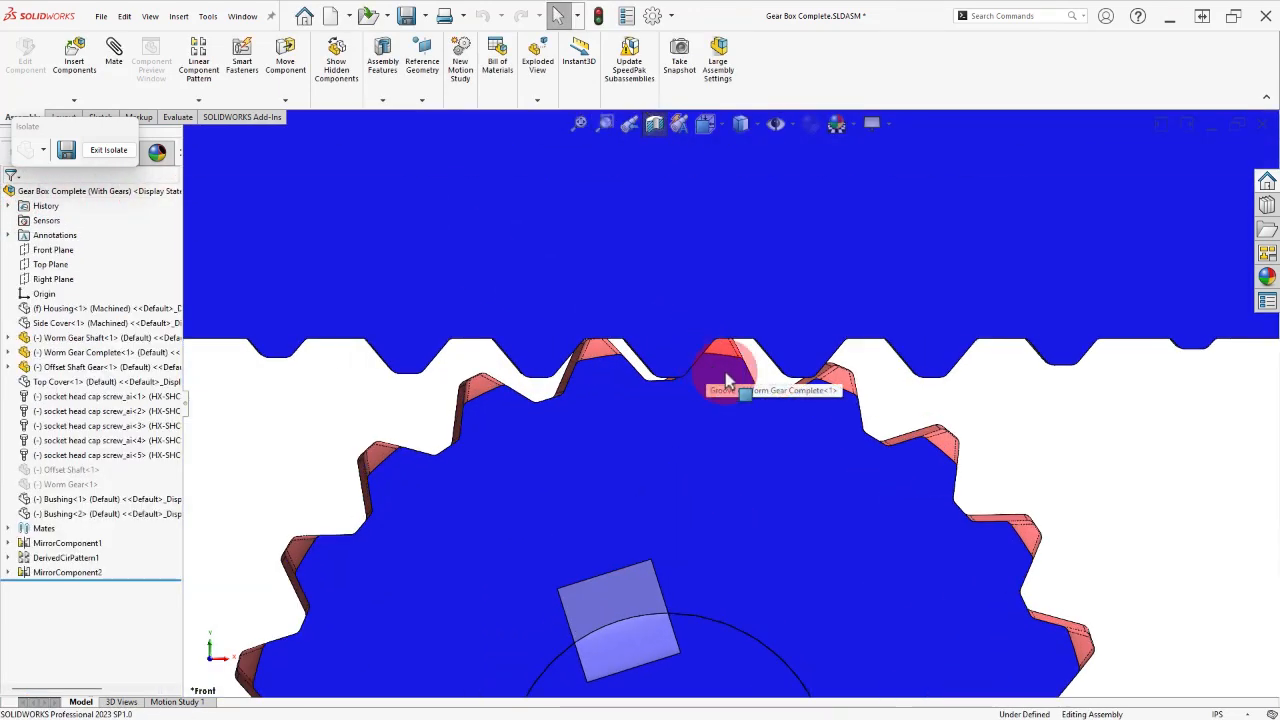
pyautogui.click(843, 388)
pyautogui.moveTo(849, 388); pyautogui.dragTo(856, 391)
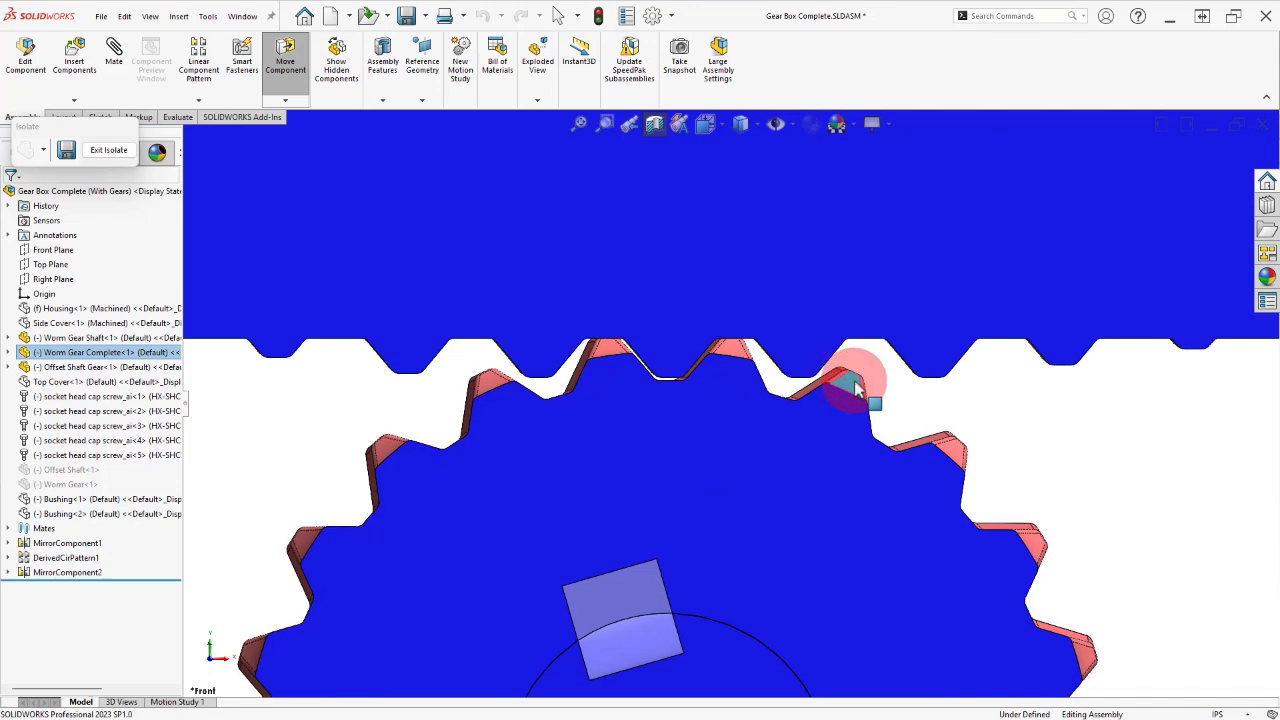
pyautogui.moveTo(856, 391); pyautogui.dragTo(855, 390)
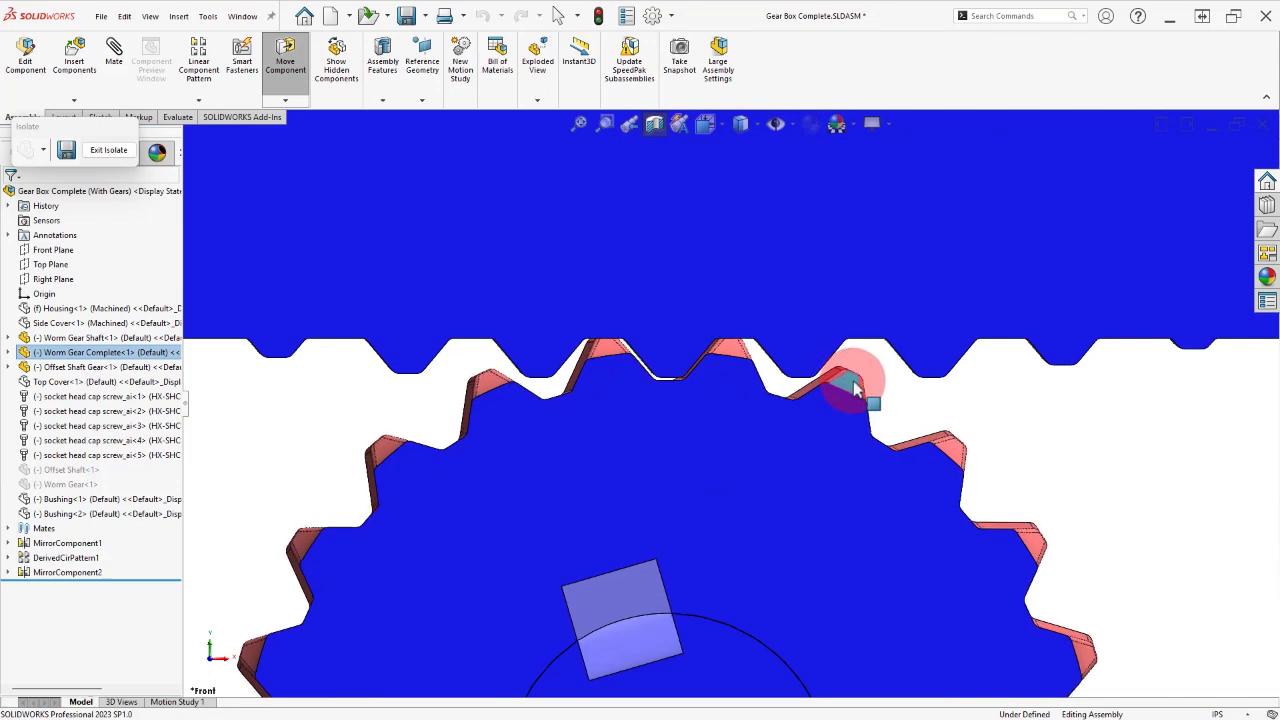
pyautogui.press('Escape')
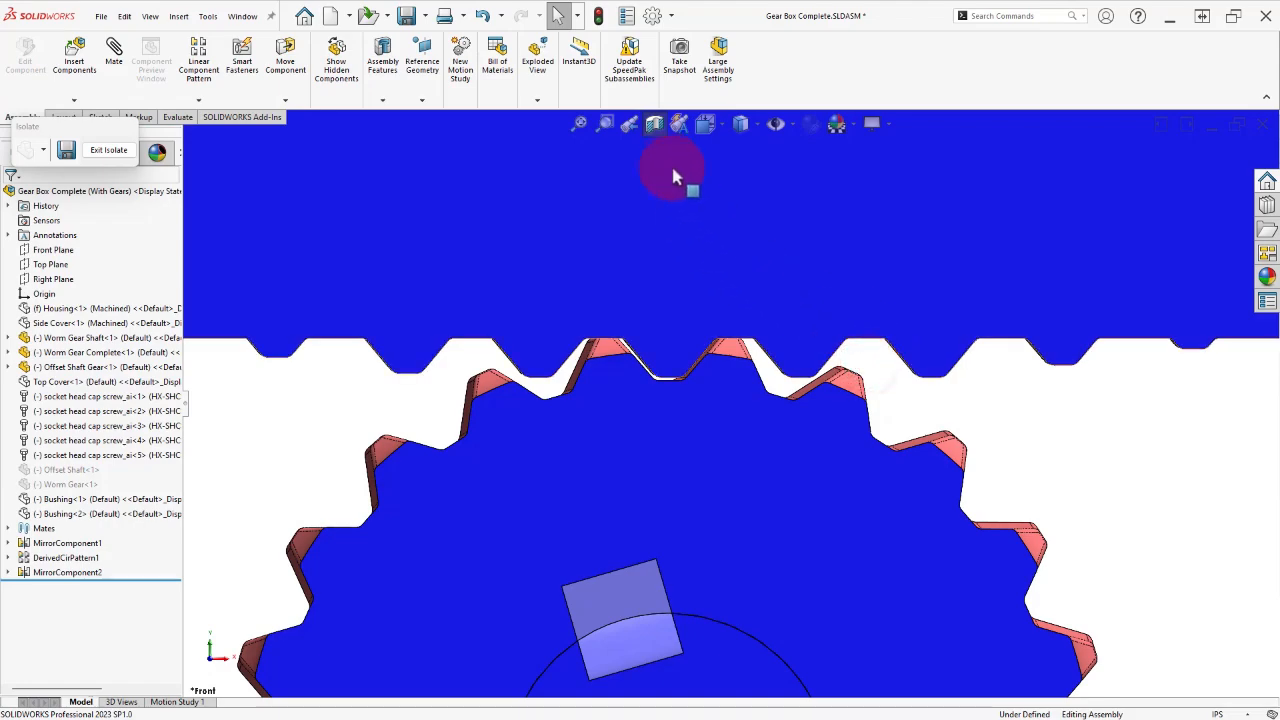
pyautogui.click(654, 124)
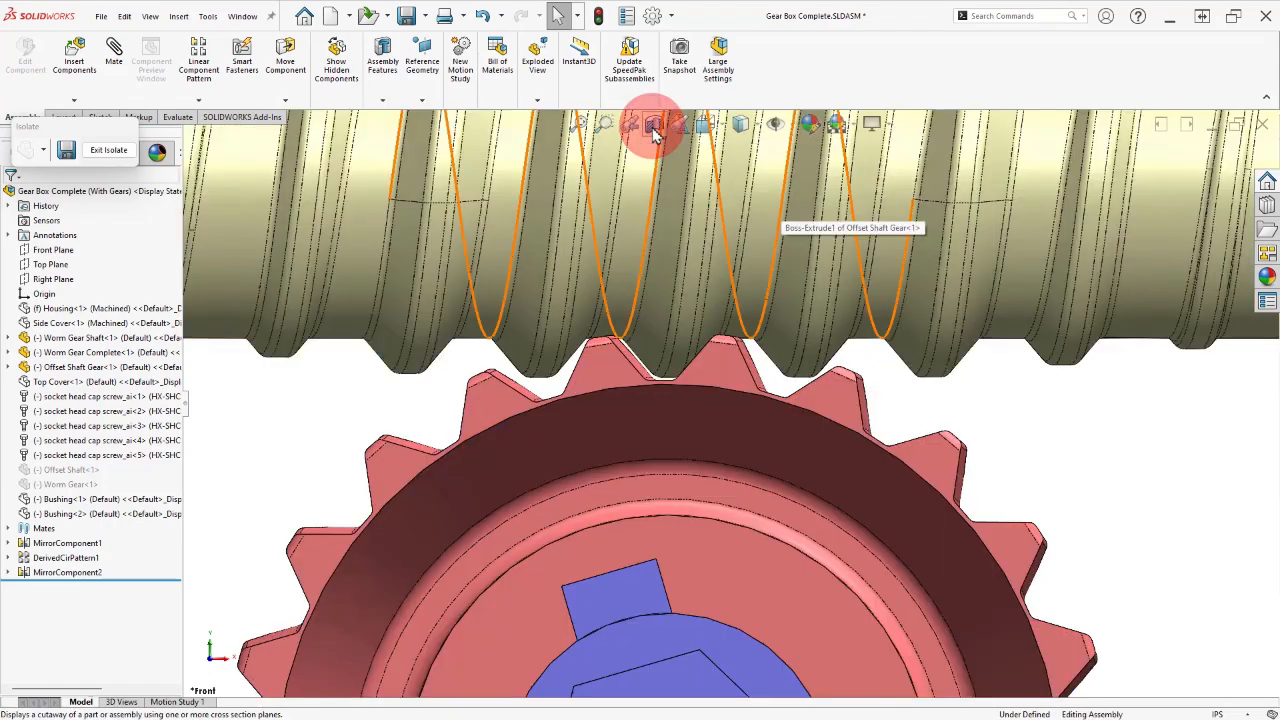
# Step: Start a mechanical Gear mate between the cylindrical faces of the Offset Shaft Gear and the Worm Gear Shaft in trimetric view
pyautogui.moveTo(976, 416); pyautogui.dragTo(1006, 371, button='right')
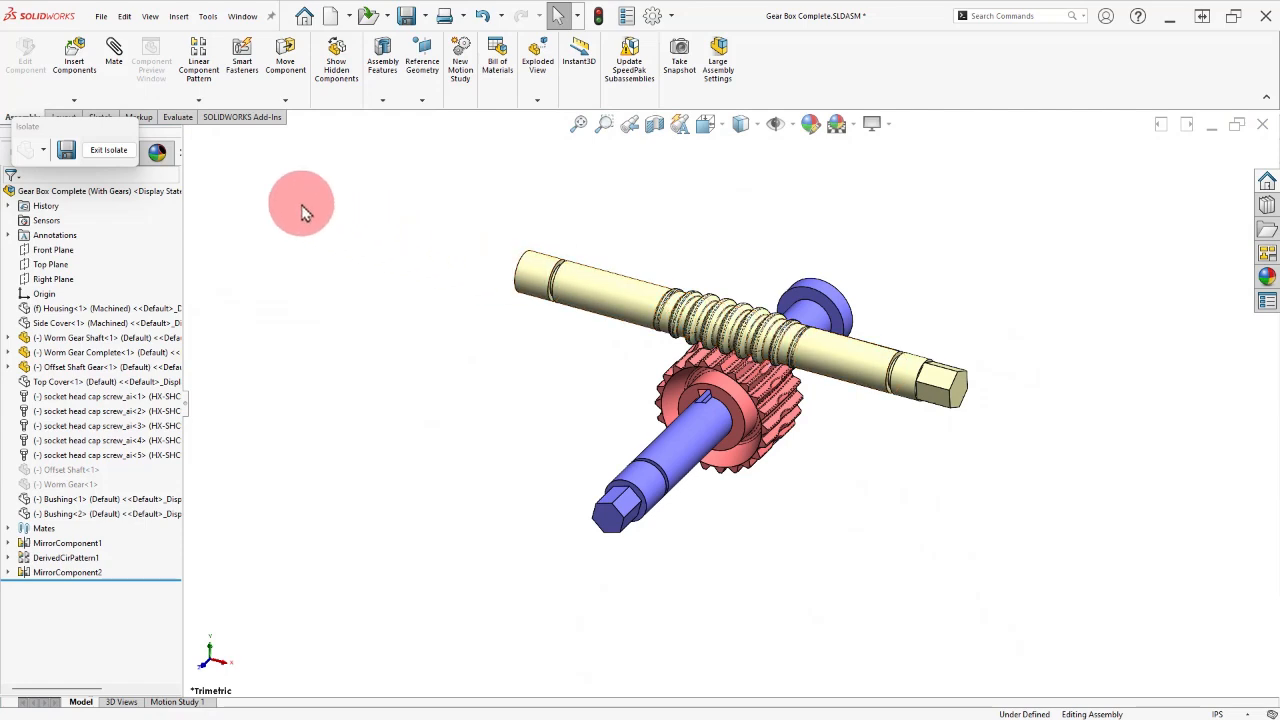
pyautogui.moveTo(114, 128); pyautogui.dragTo(323, 157)
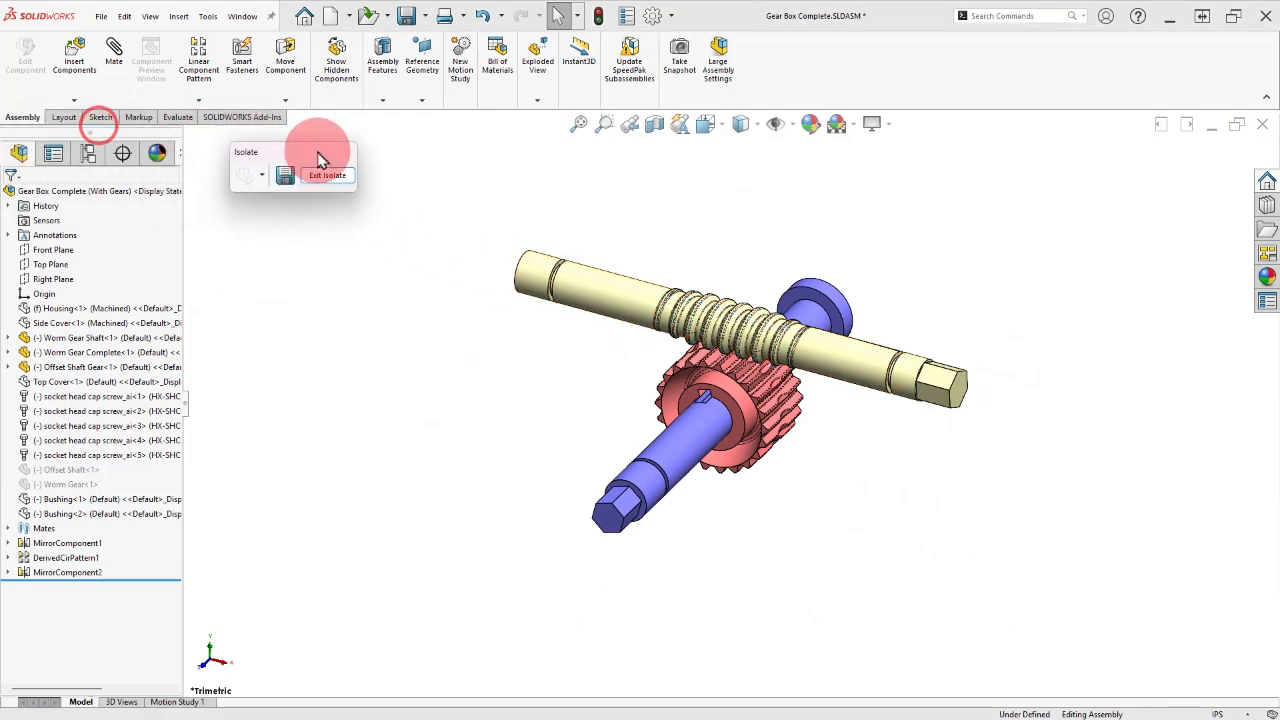
pyautogui.click(114, 58)
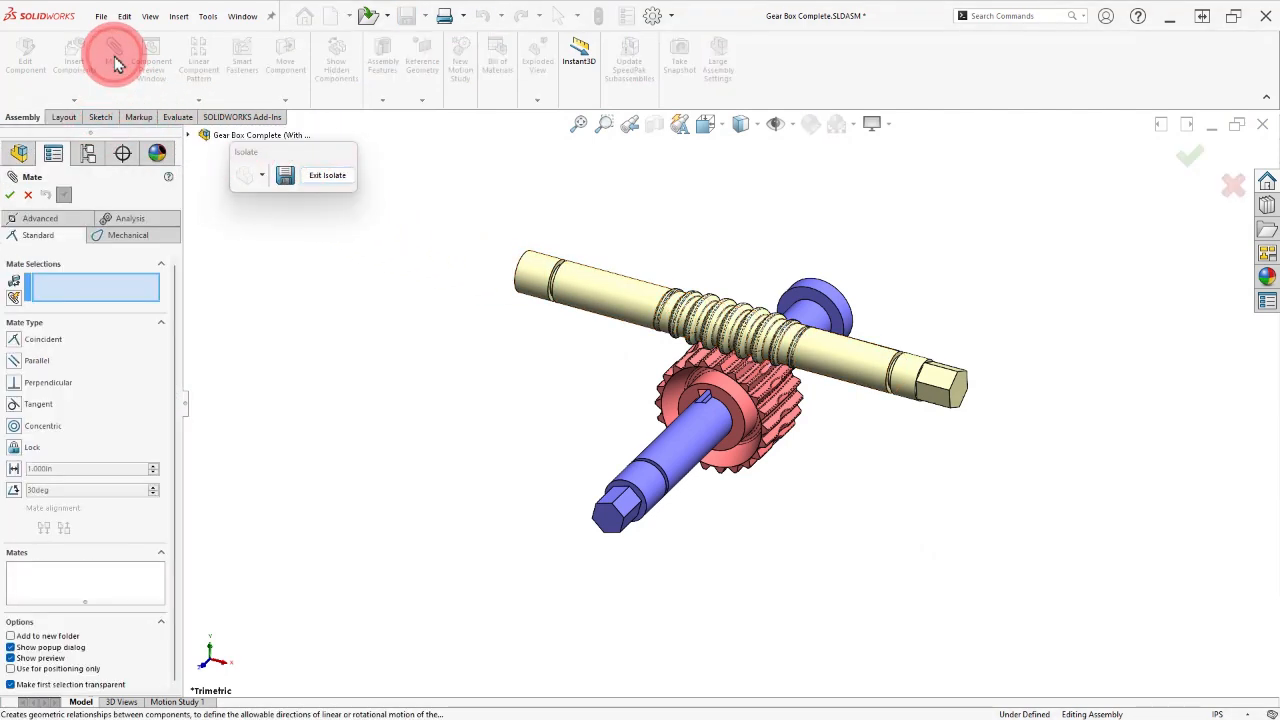
pyautogui.click(120, 236)
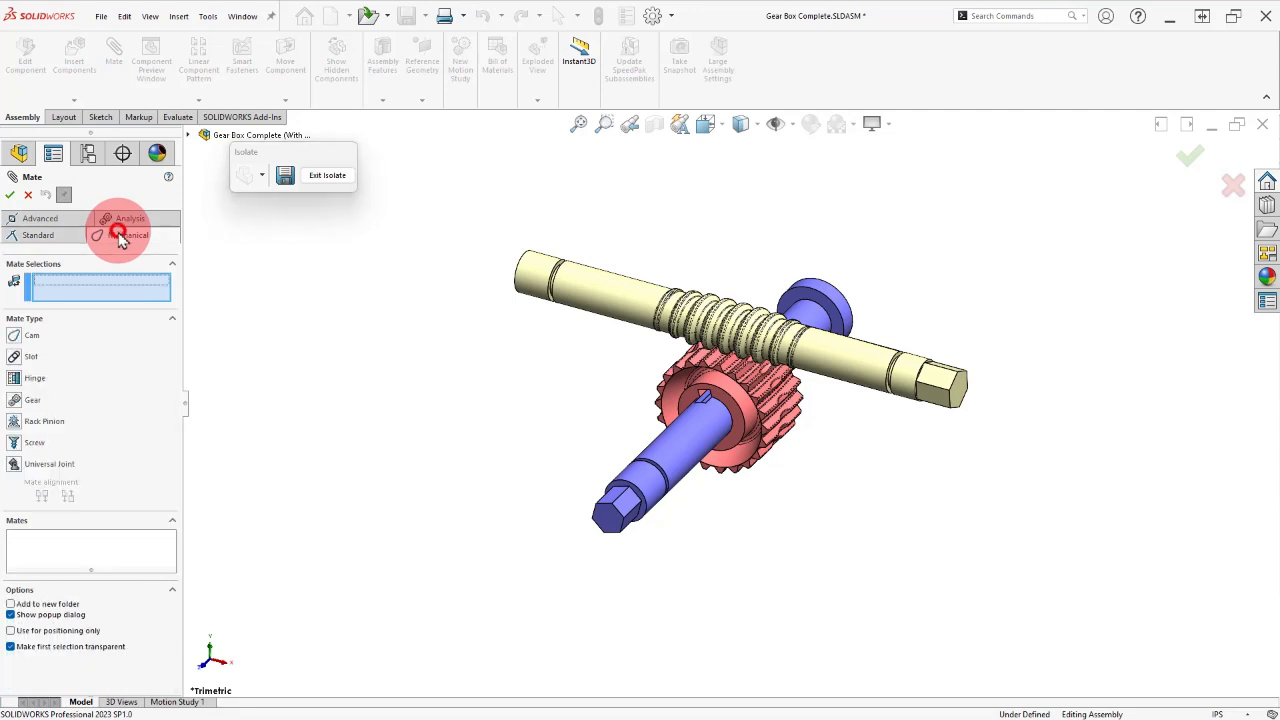
pyautogui.click(16, 403)
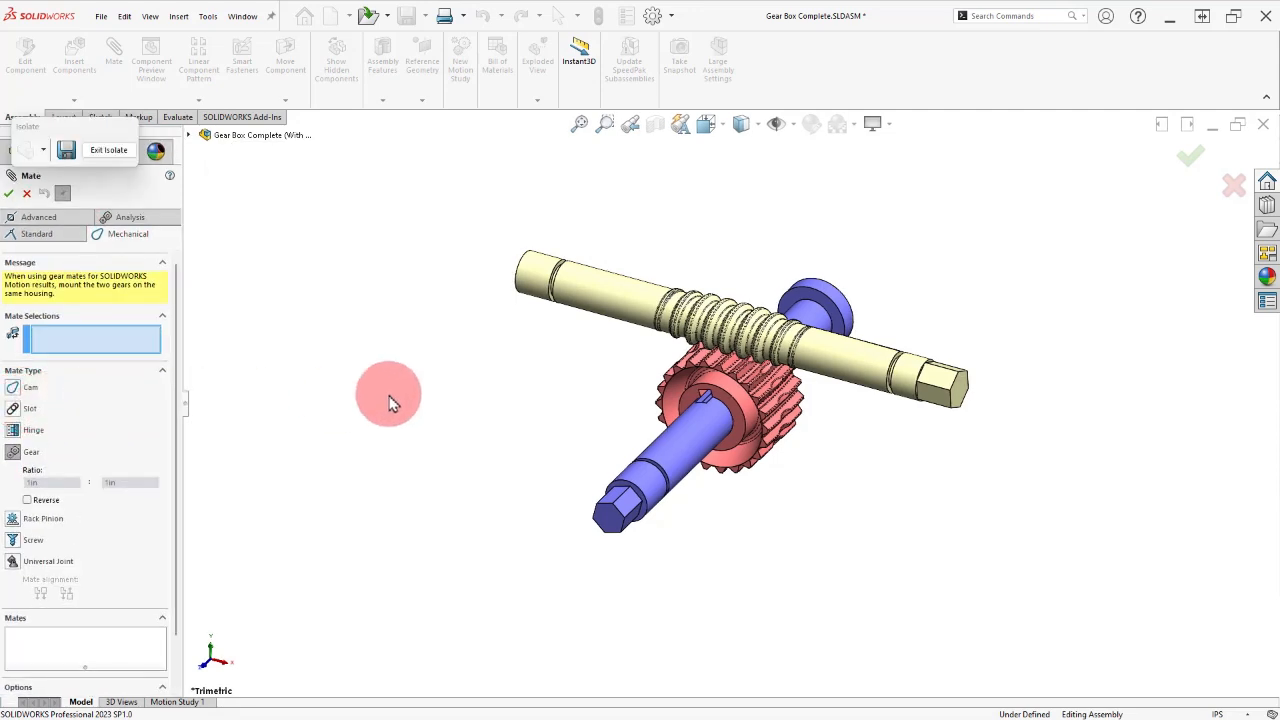
pyautogui.scroll(-3, 829, 388)
pyautogui.click(872, 350)
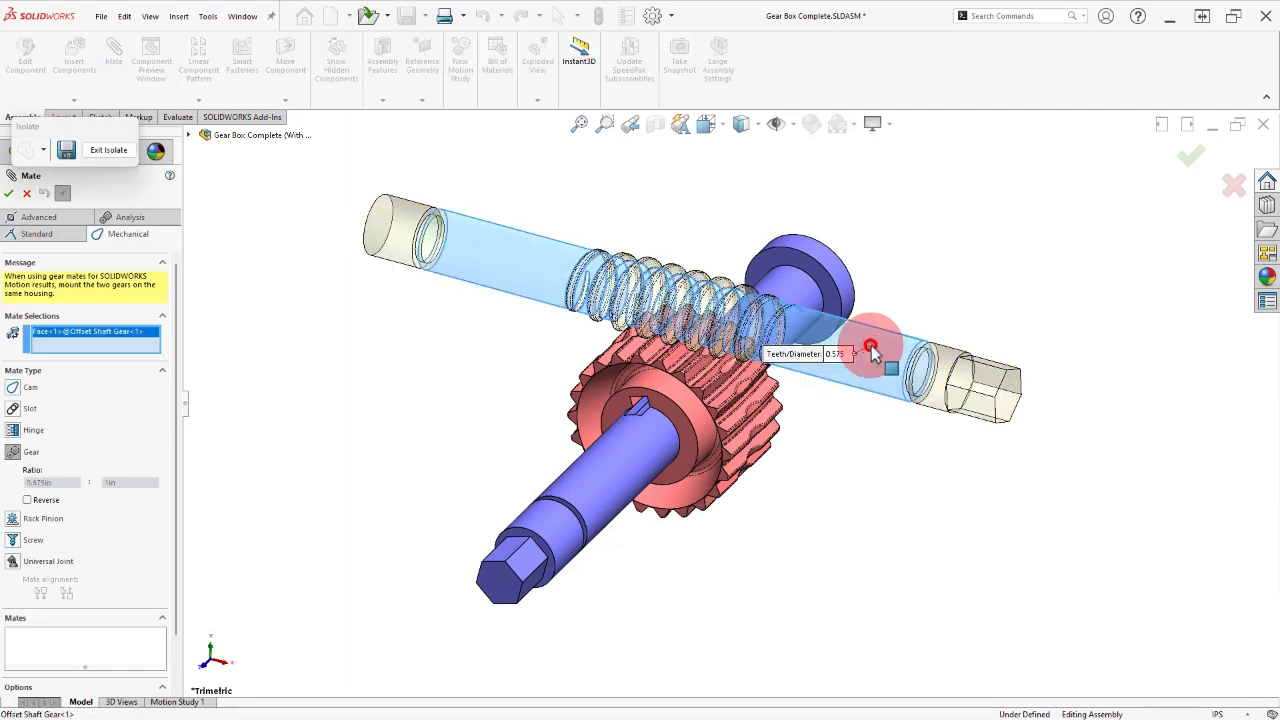
pyautogui.click(594, 508)
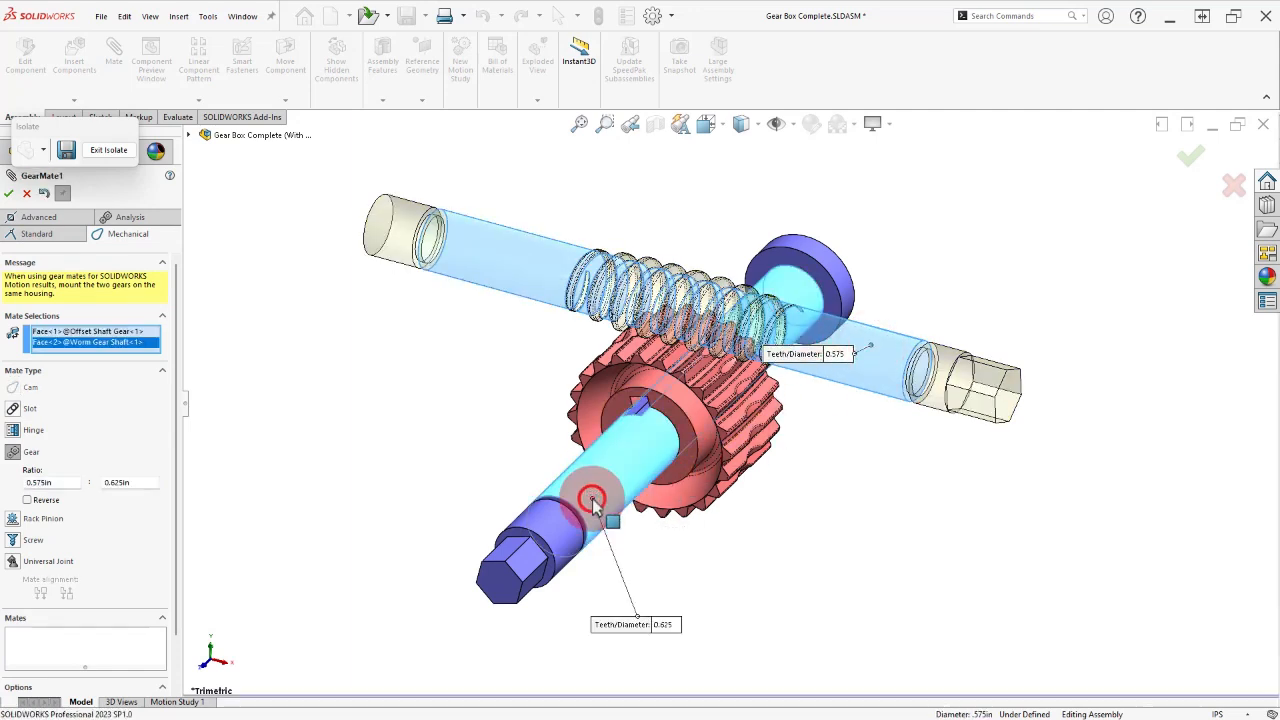
# Step: Set the gear mate ratio to 1 for the Offset Shaft Gear and 22 for the Worm Gear Shaft, and accept the mate
pyautogui.click(836, 356)
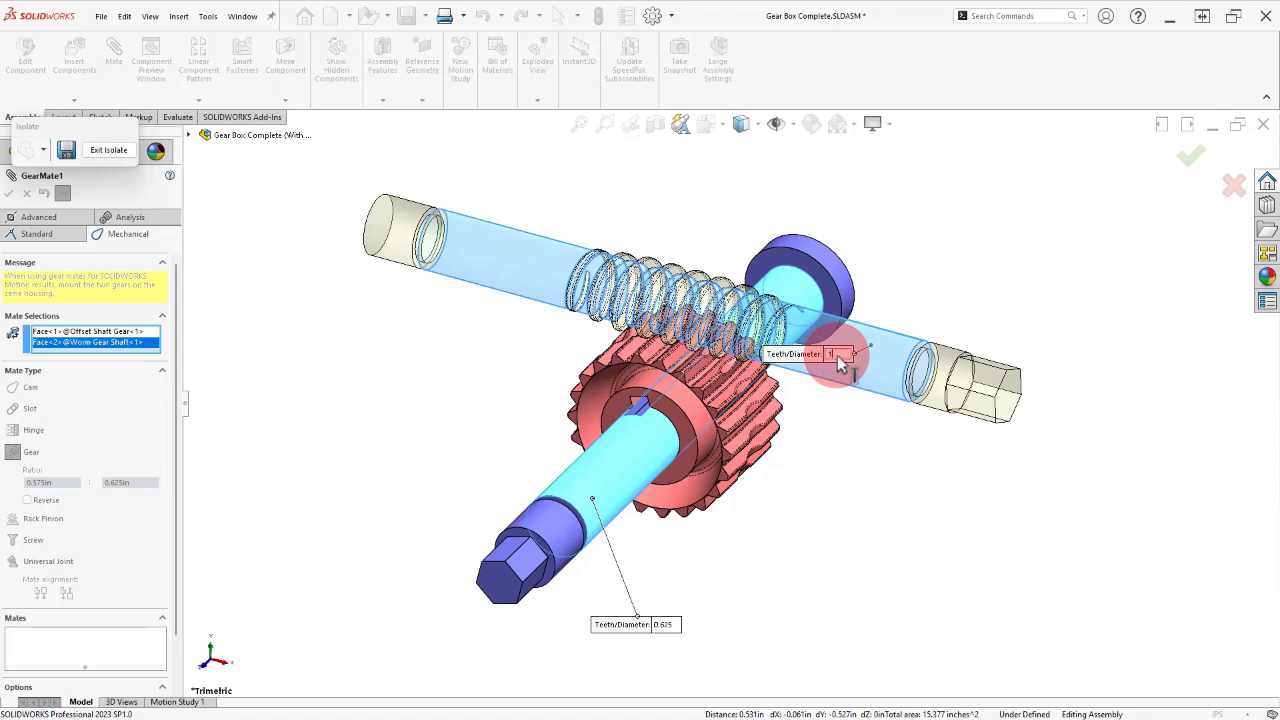
pyautogui.write('1')
pyautogui.click(800, 524)
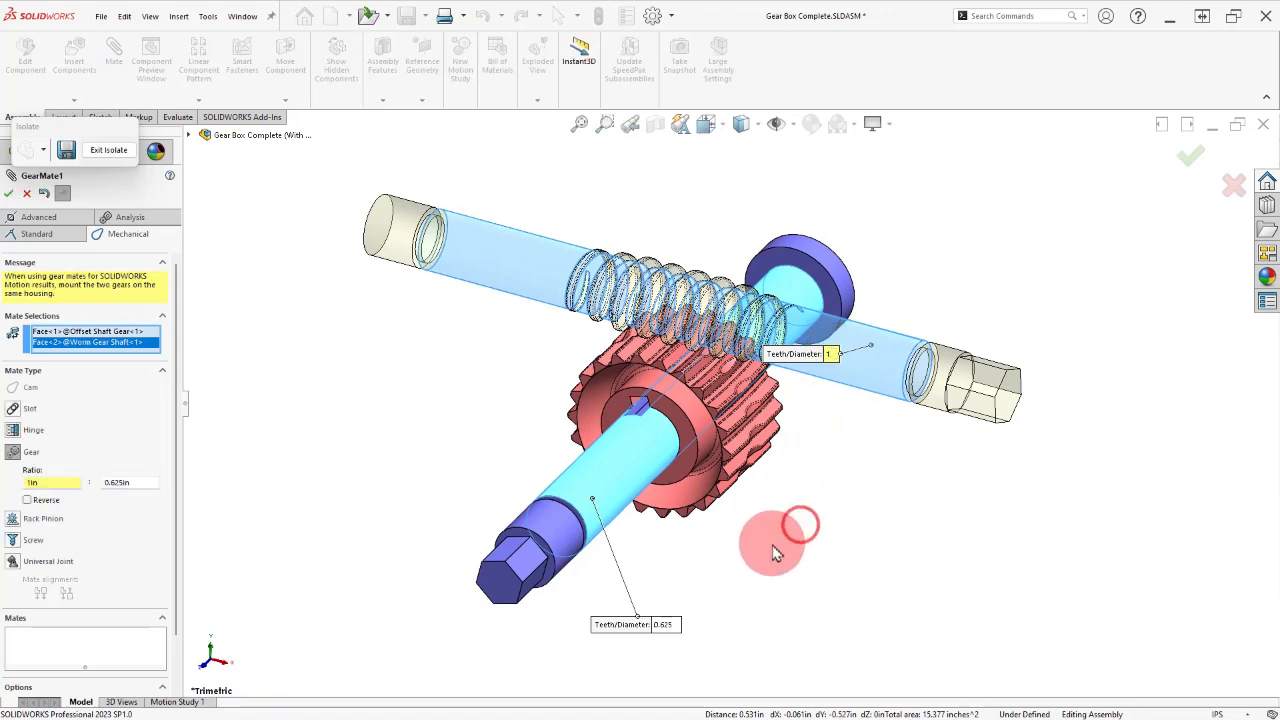
pyautogui.click(666, 626)
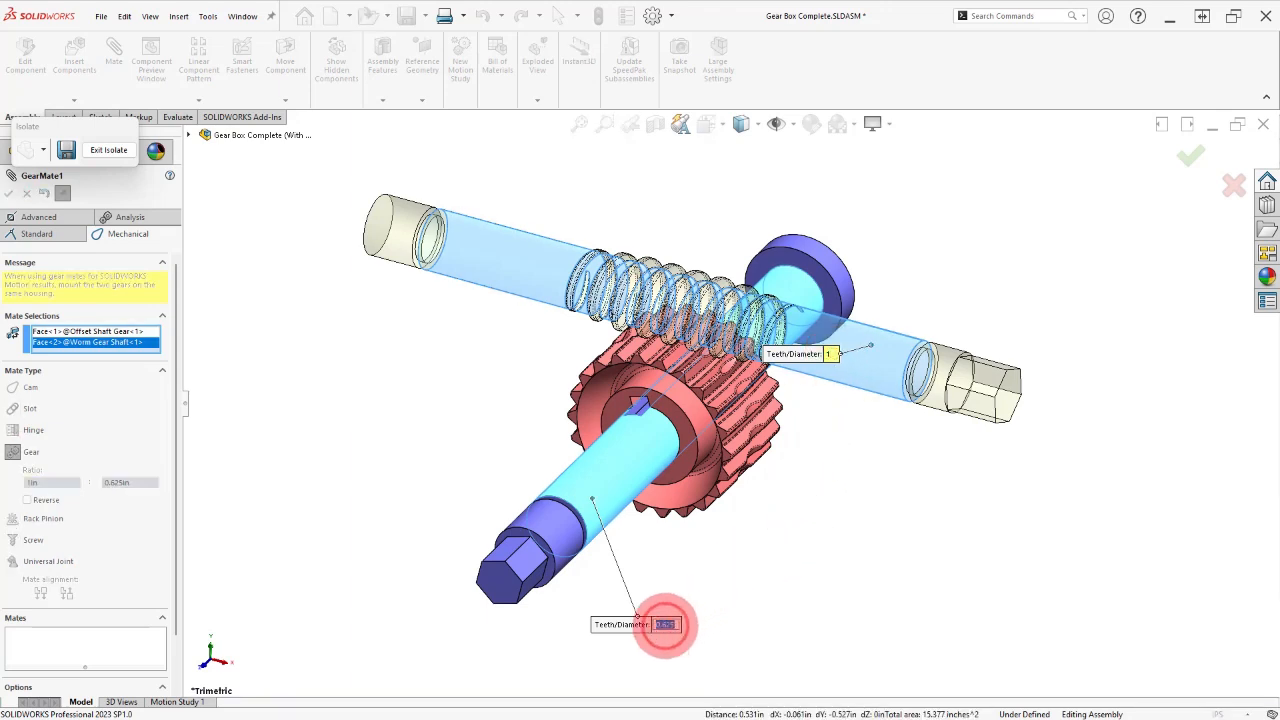
pyautogui.click(780, 591)
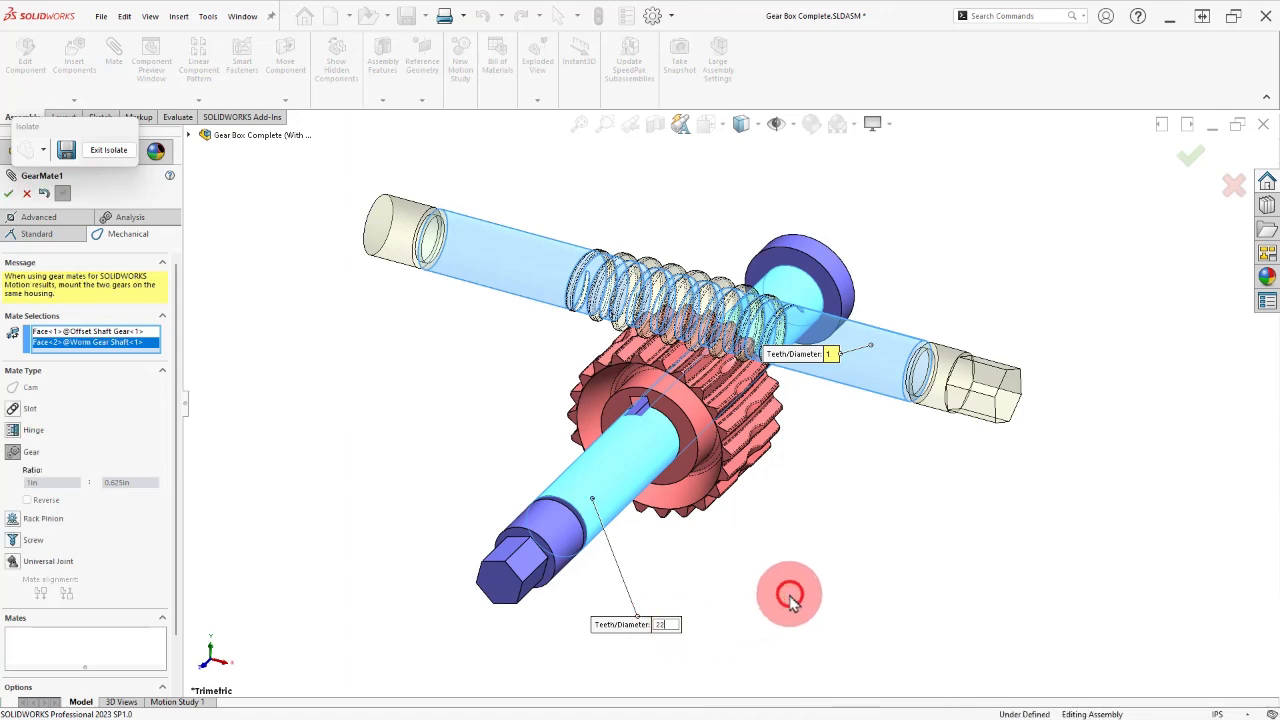
pyautogui.click(1190, 165)
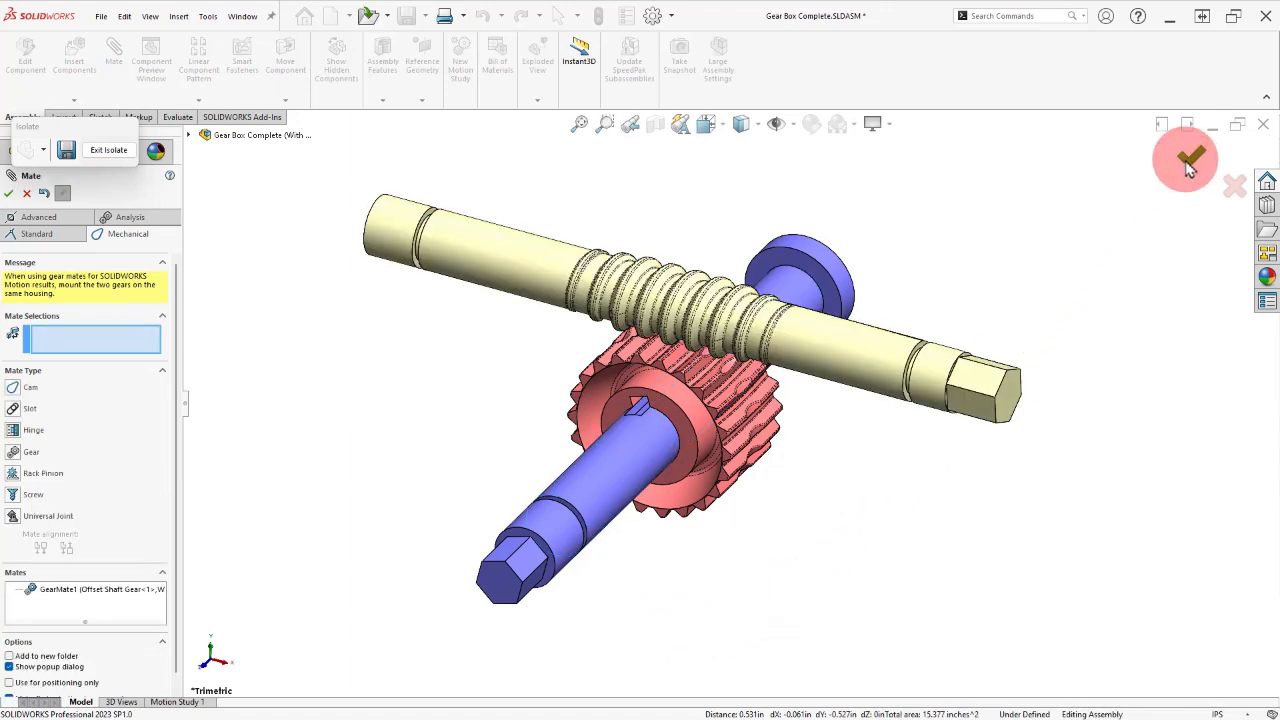
pyautogui.click(1190, 165)
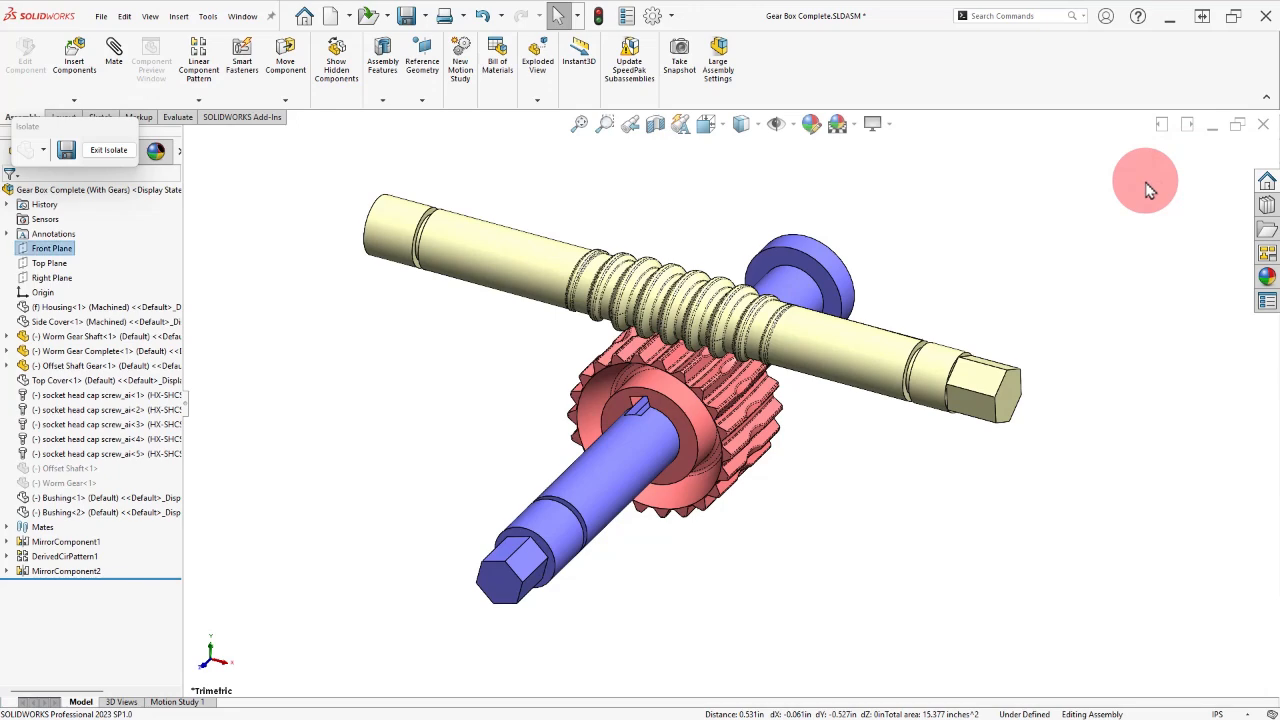
# Step: Test the gear mate by turning the worm shaft and the worm gear, checking the tooth meshing up close in front view
pyautogui.moveTo(1003, 380); pyautogui.dragTo(925, 437)
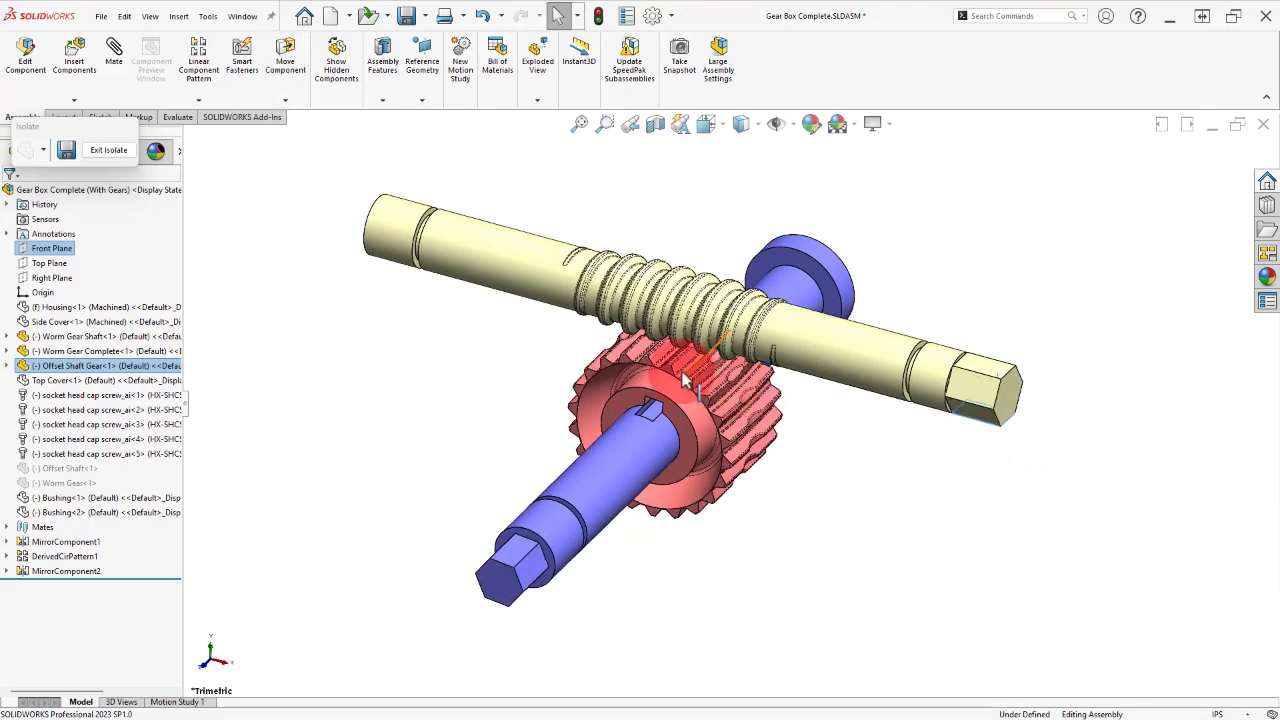
pyautogui.moveTo(672, 370); pyautogui.dragTo(640, 360)
pyautogui.hotkey('ctrl', '1')
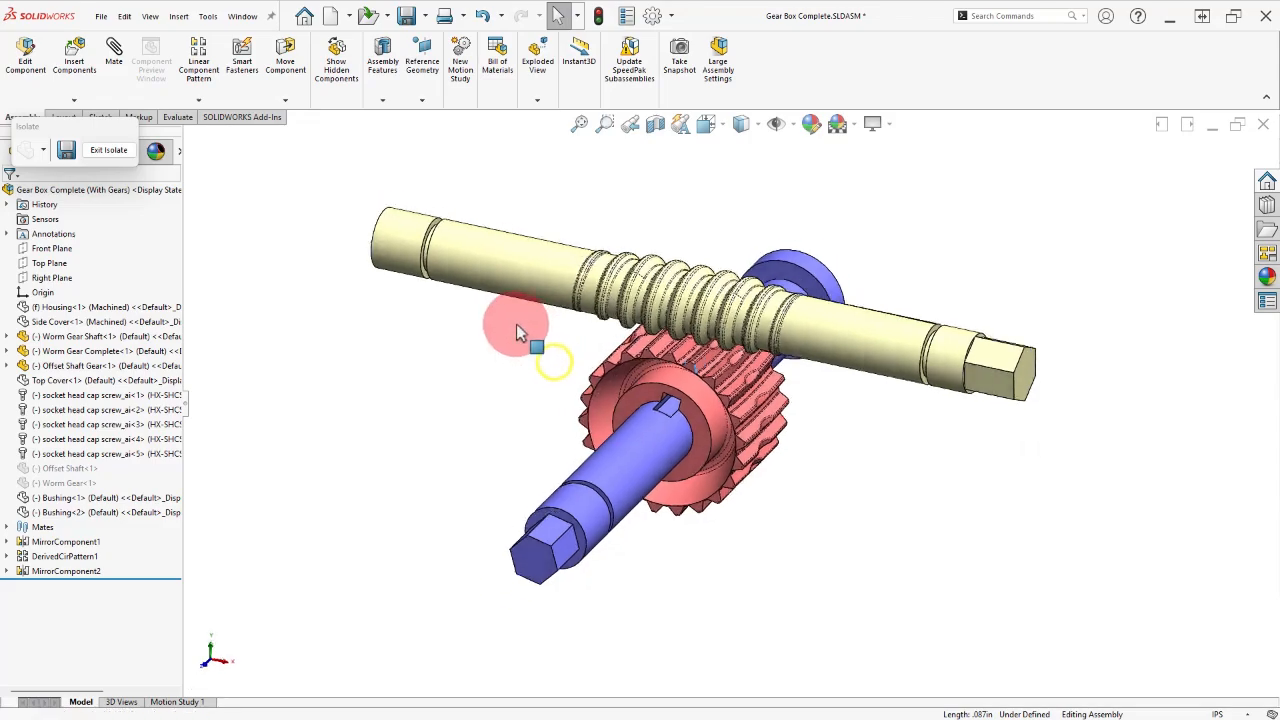
pyautogui.scroll(-5, 714, 371)
pyautogui.moveTo(716, 376); pyautogui.dragTo(645, 425)
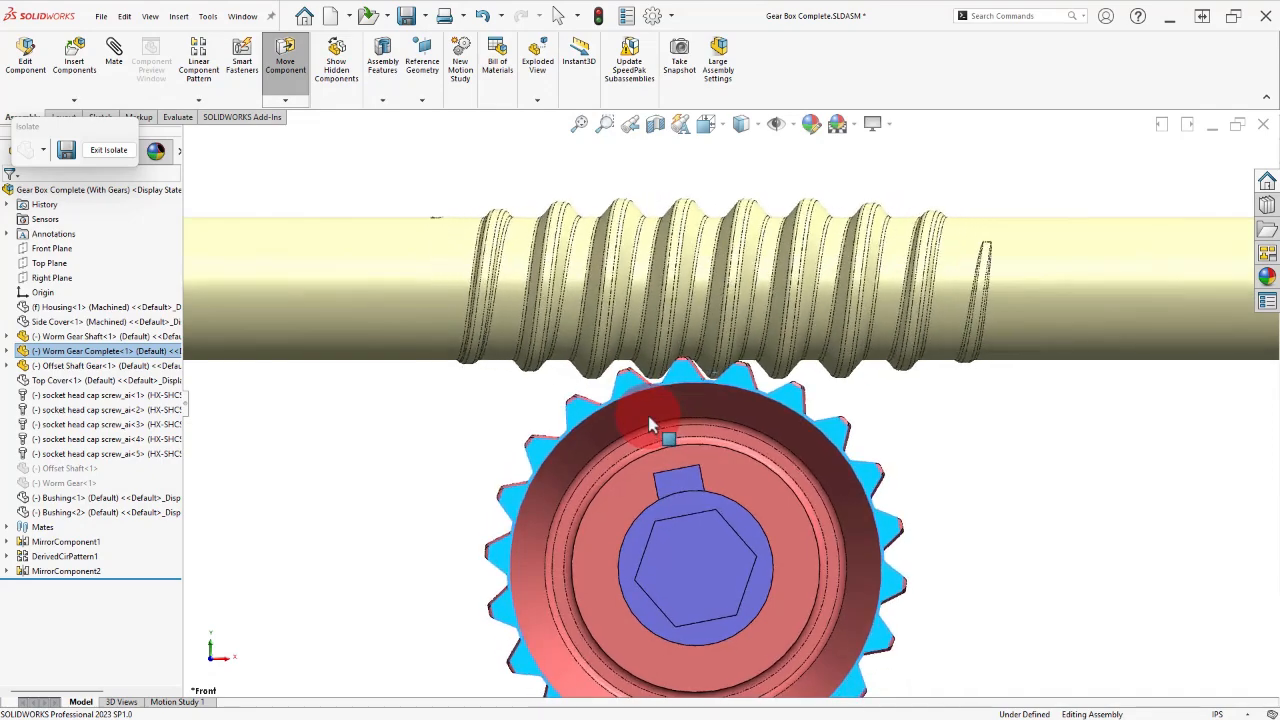
pyautogui.click(515, 391)
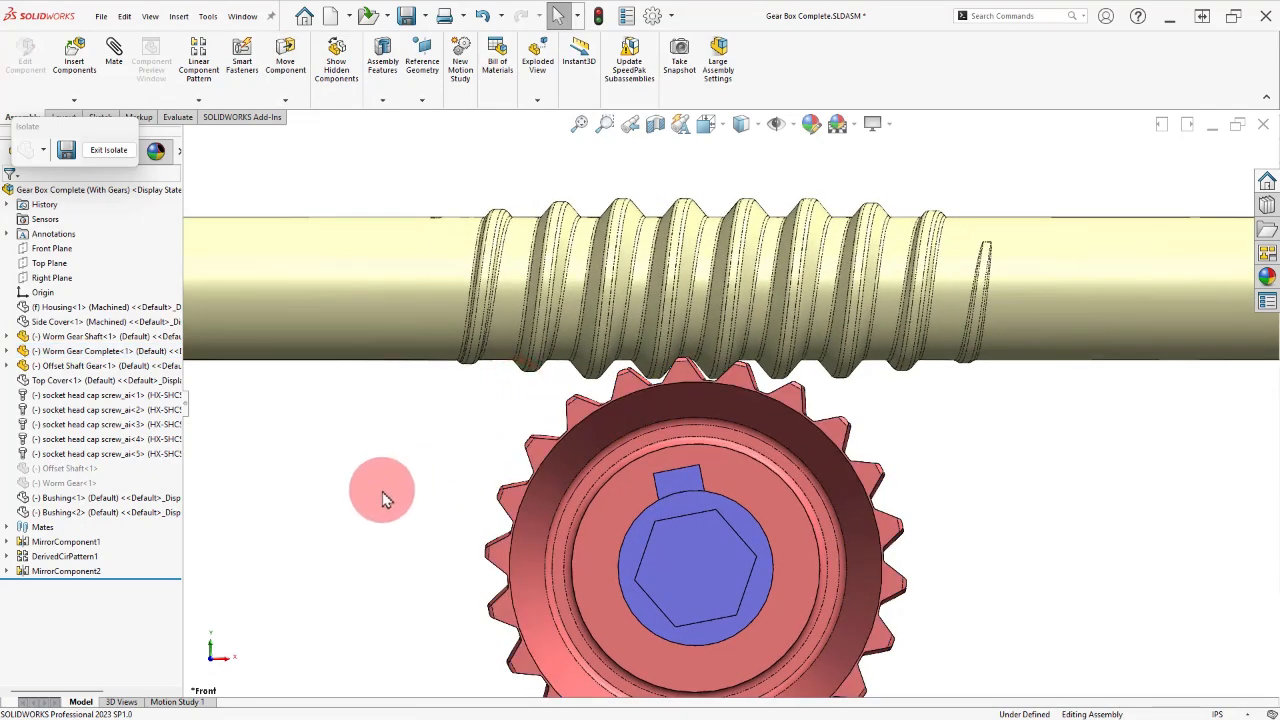
# Step: Leave the isolated display of the gears in trimetric view and make the Housing opaque again
pyautogui.moveTo(383, 489); pyautogui.dragTo(425, 453, button='right')
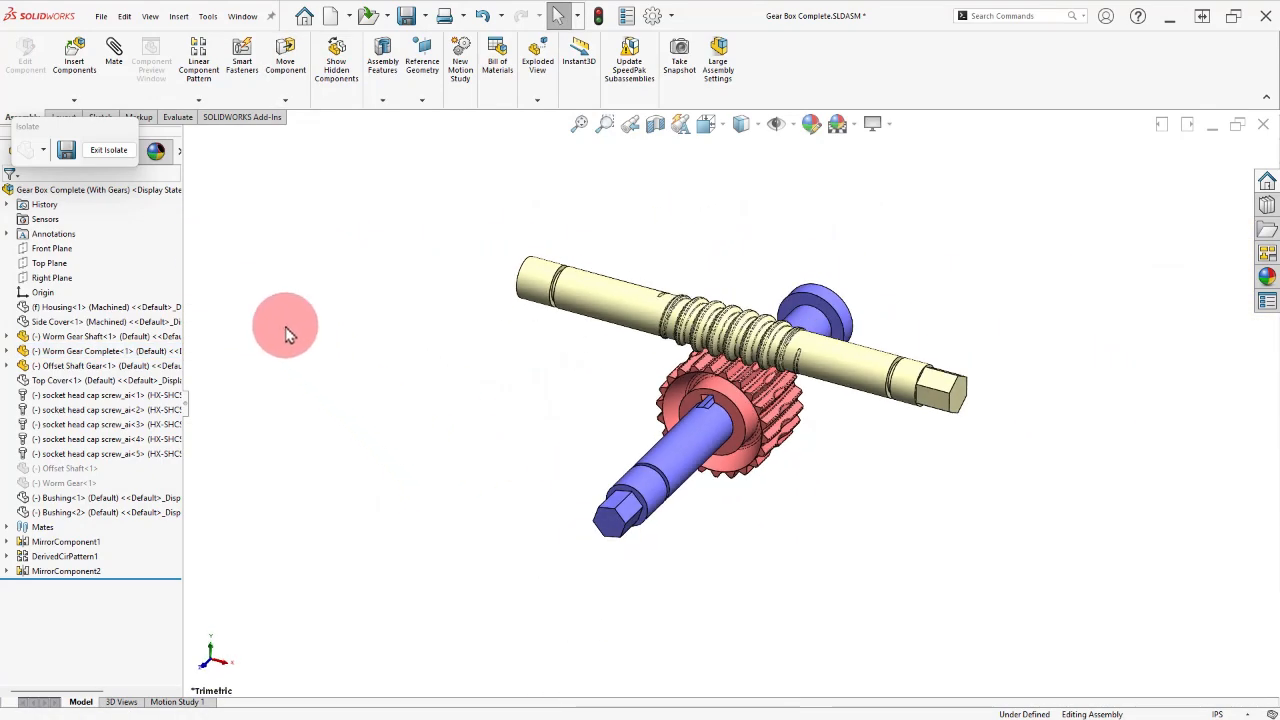
pyautogui.click(112, 150)
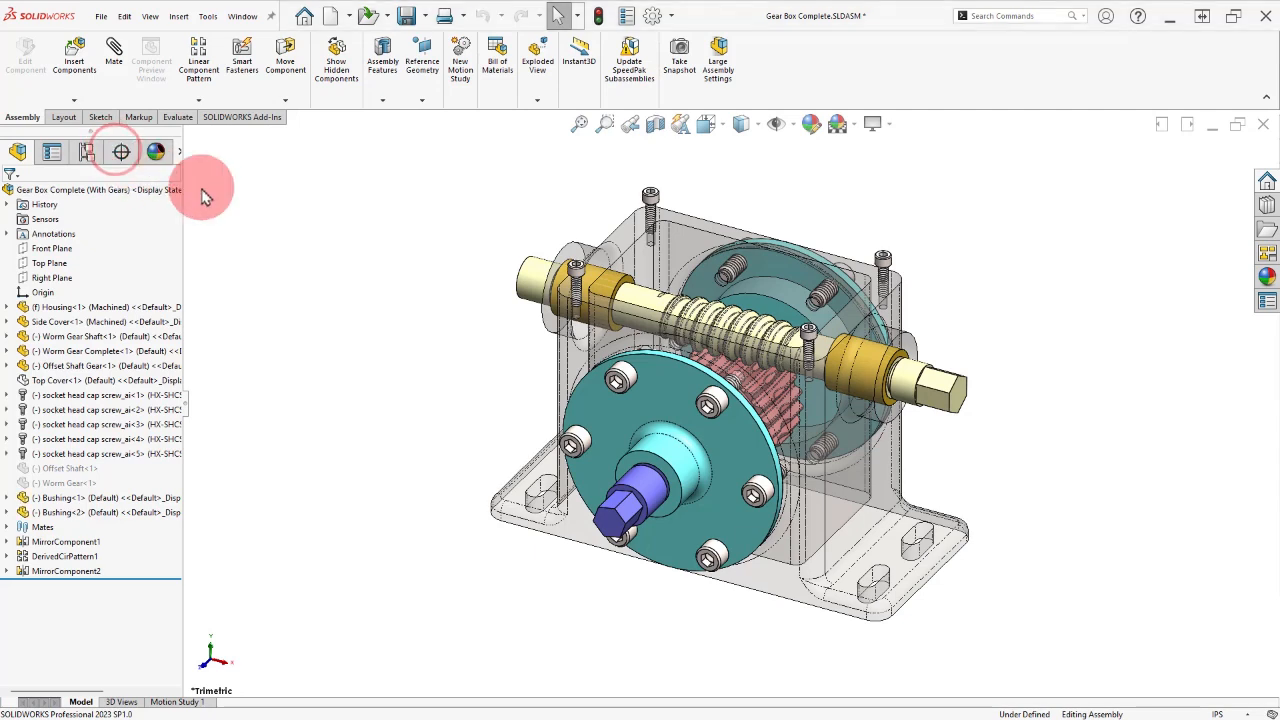
pyautogui.click(688, 233)
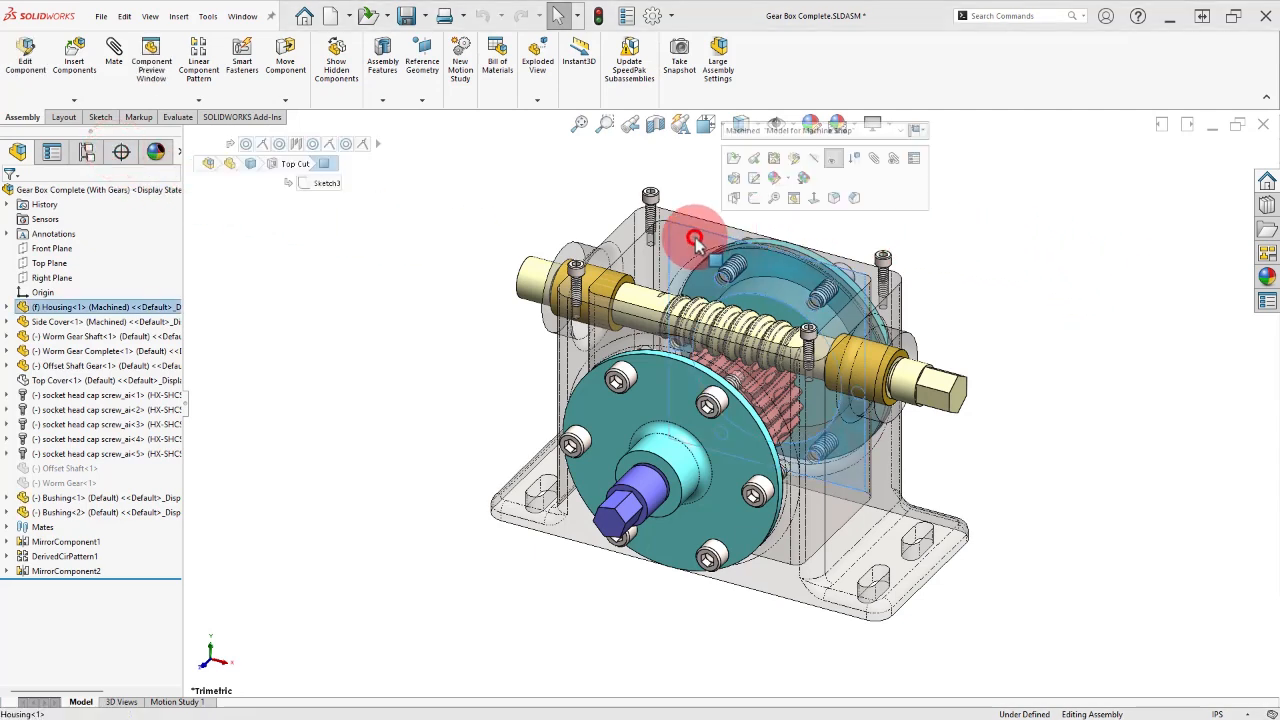
pyautogui.click(835, 163)
pyautogui.click(810, 201)
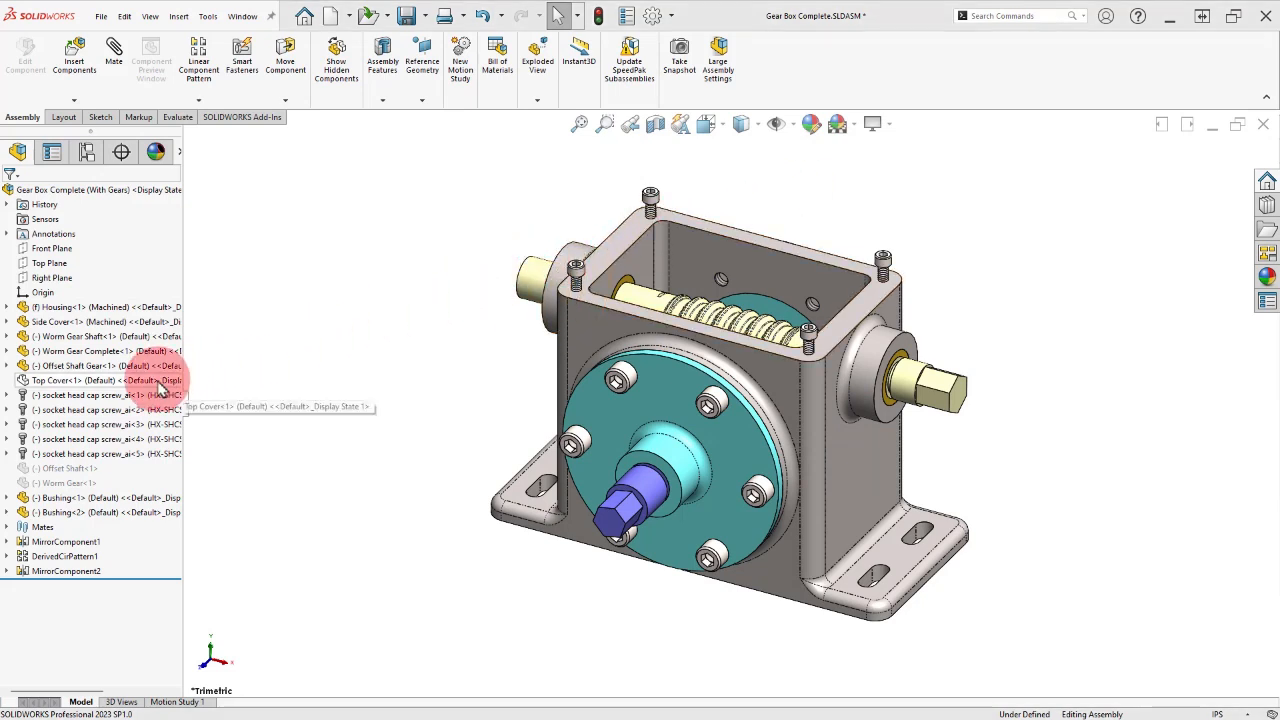
# Step: Show the hidden Top Cover on the gear box
pyautogui.click(160, 386)
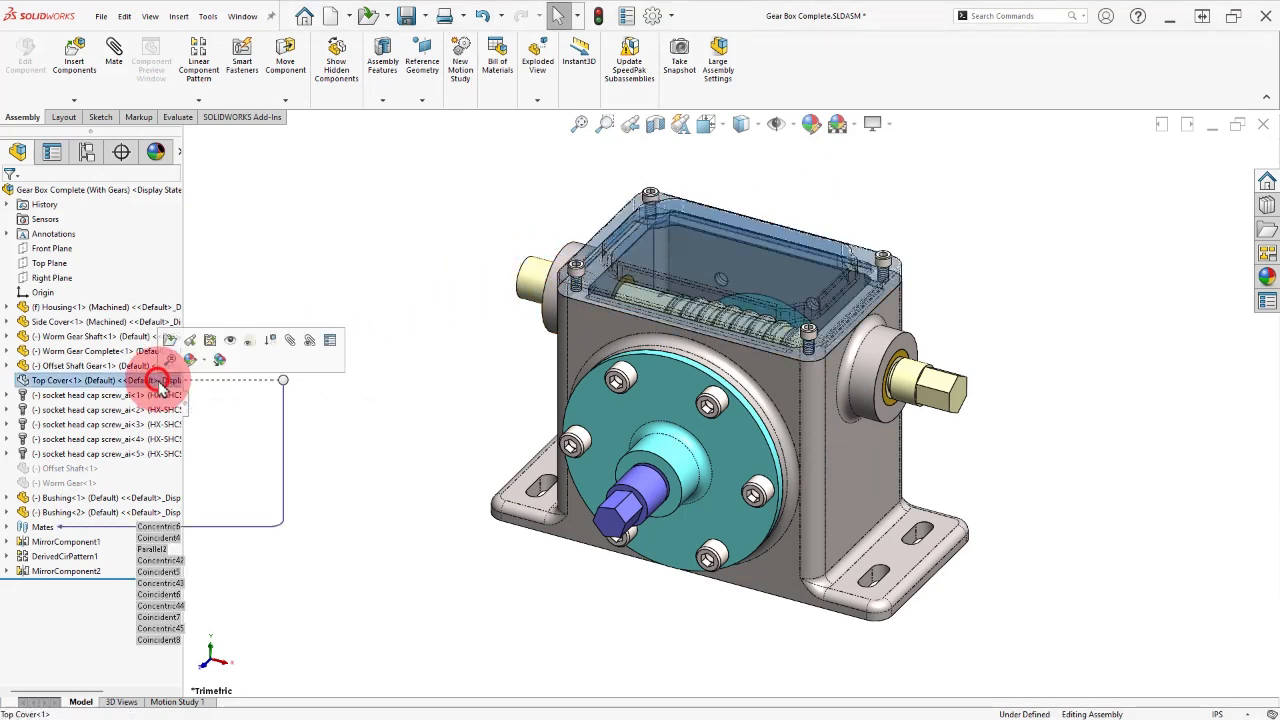
pyautogui.click(233, 342)
pyautogui.click(380, 312)
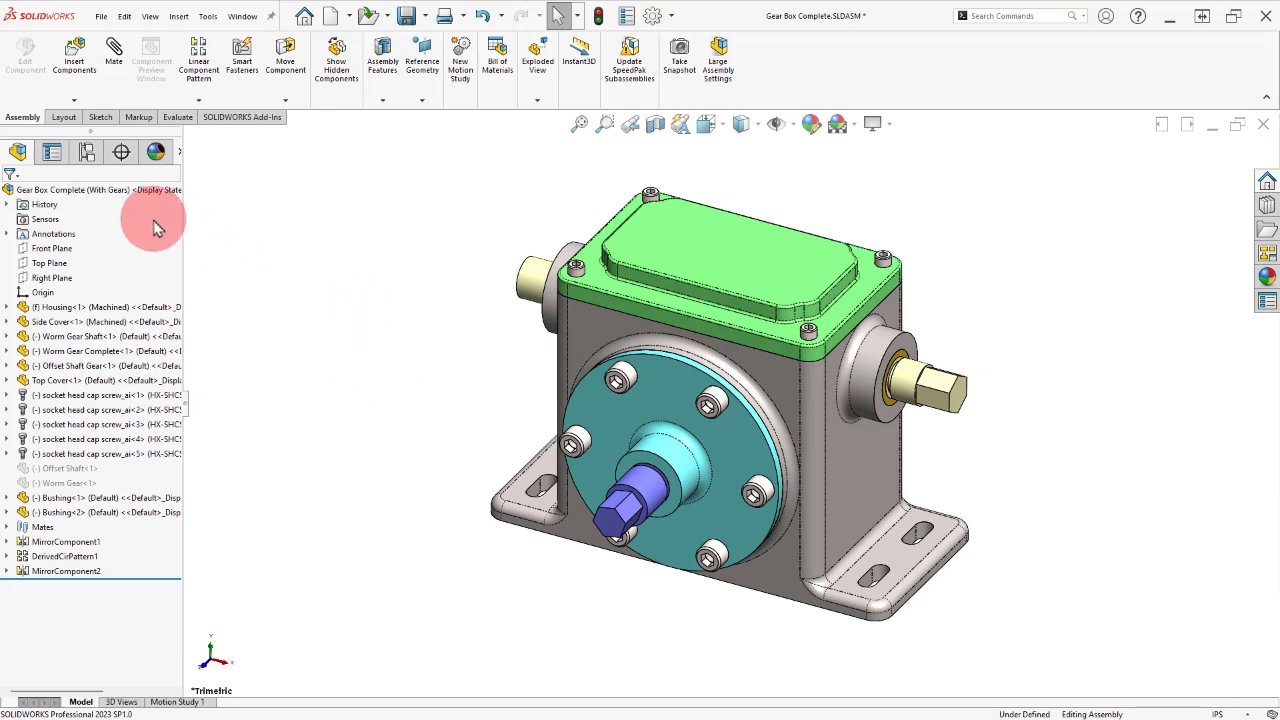
# Step: Split the tree area to show the configurations below it, and check No Gears and Simplified before returning to With Gears
pyautogui.moveTo(98, 132); pyautogui.dragTo(106, 437)
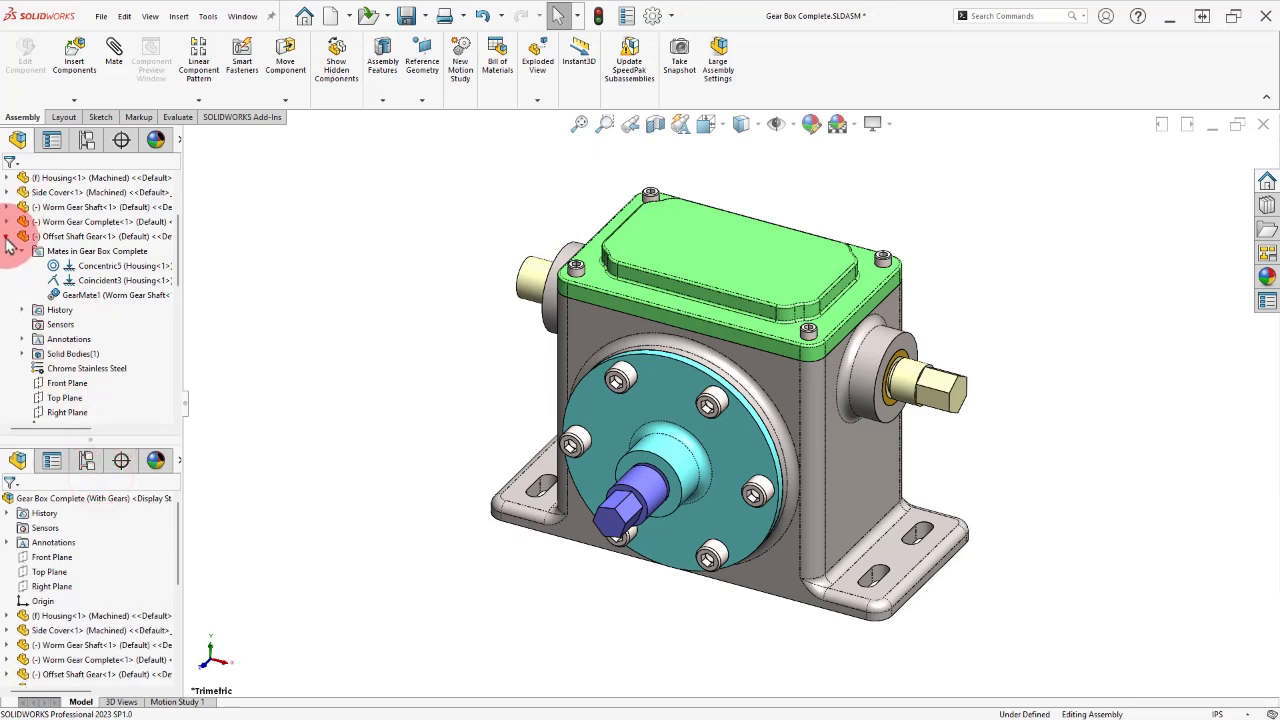
pyautogui.click(7, 238)
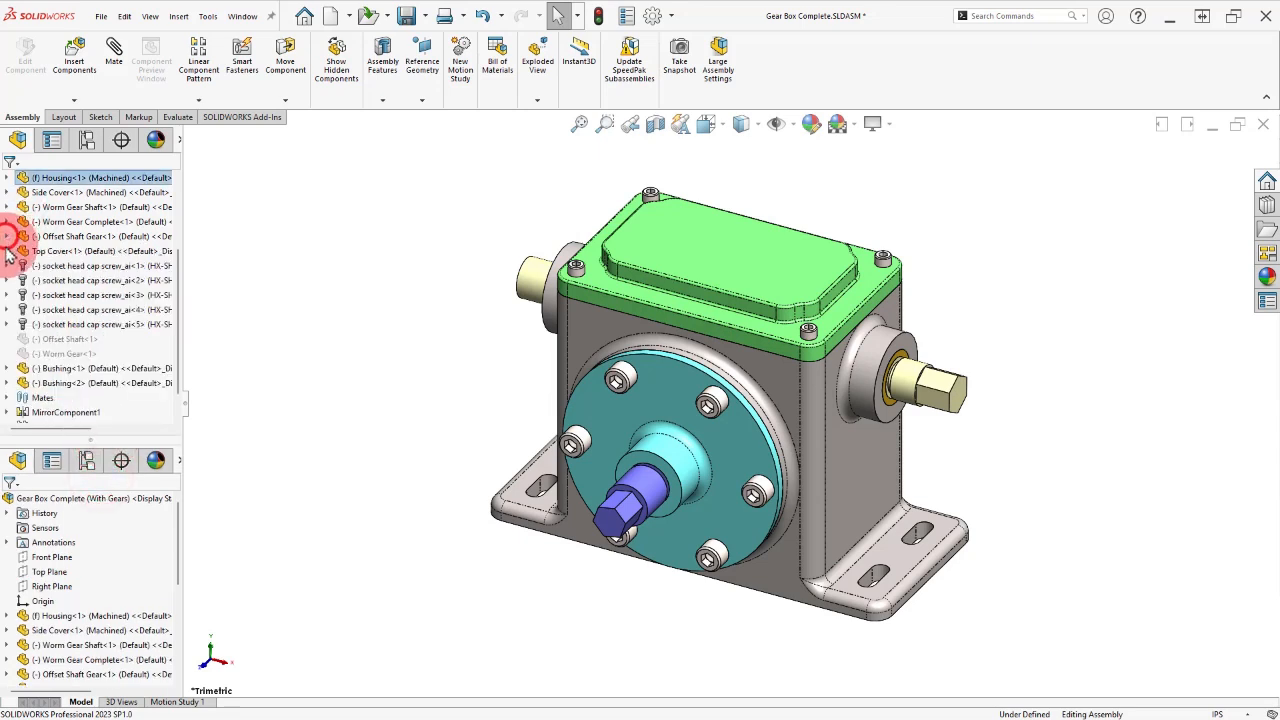
pyautogui.click(86, 466)
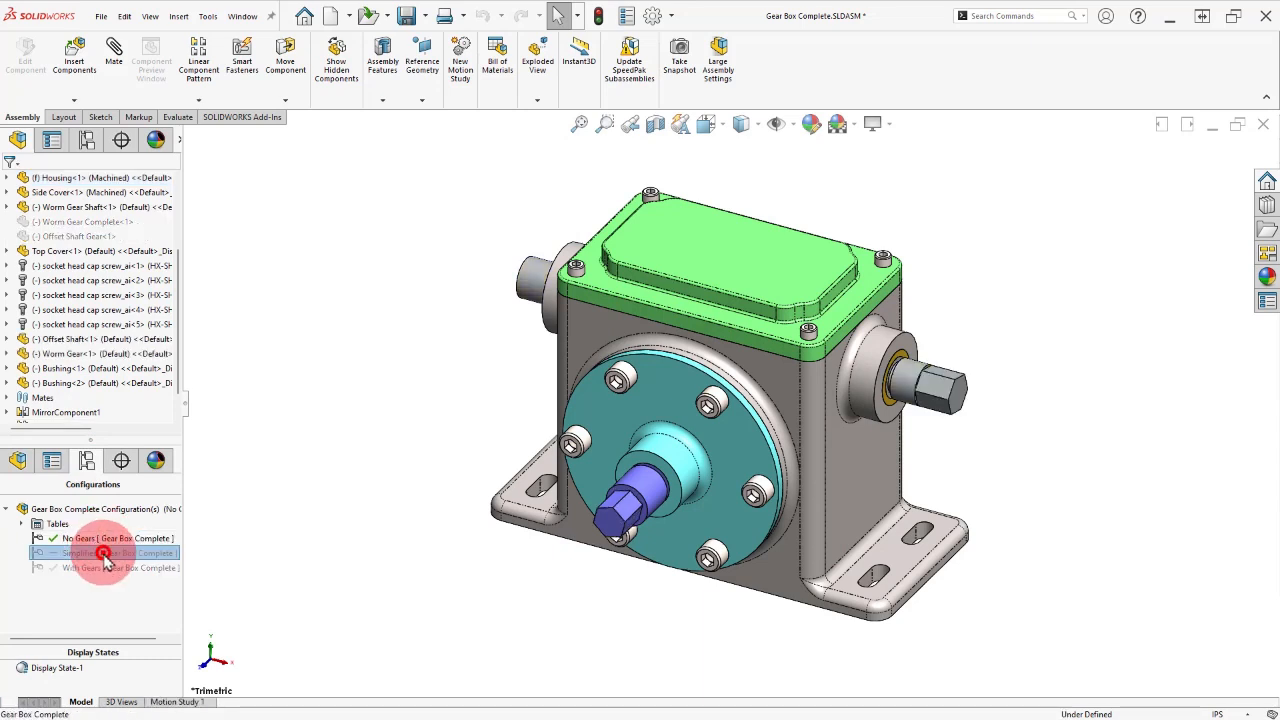
pyautogui.doubleClick(104, 554)
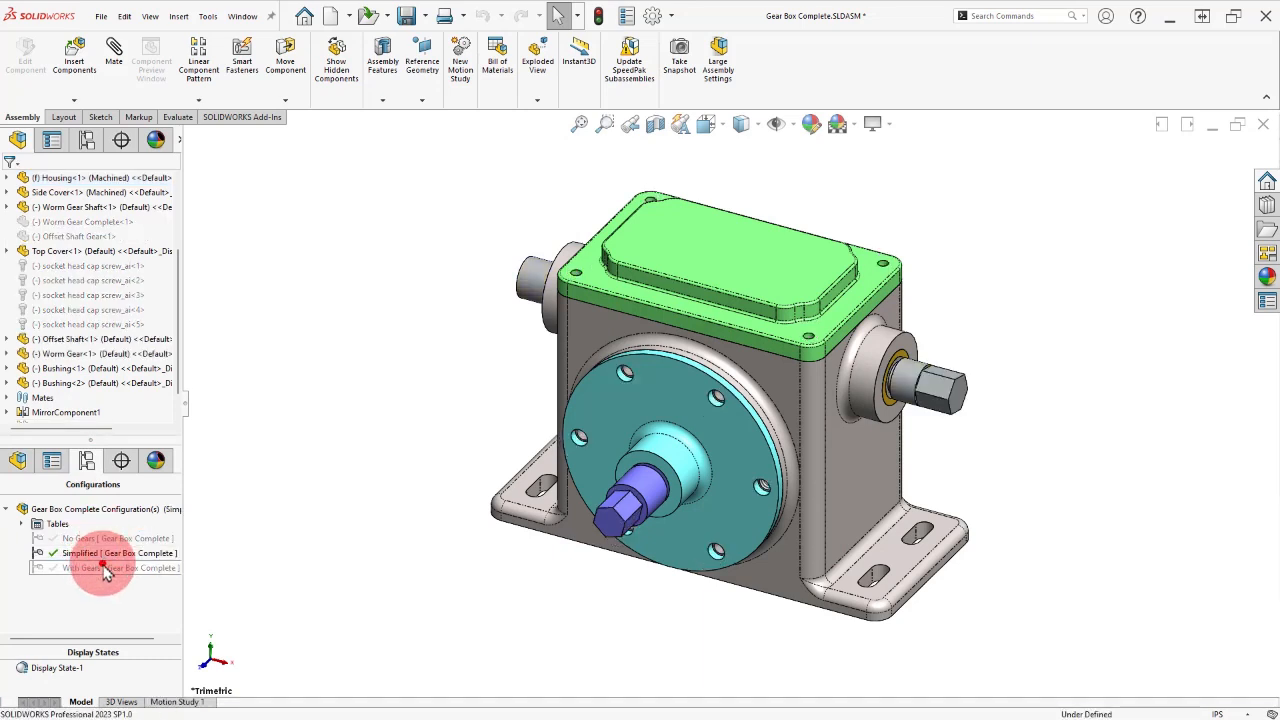
pyautogui.doubleClick(105, 568)
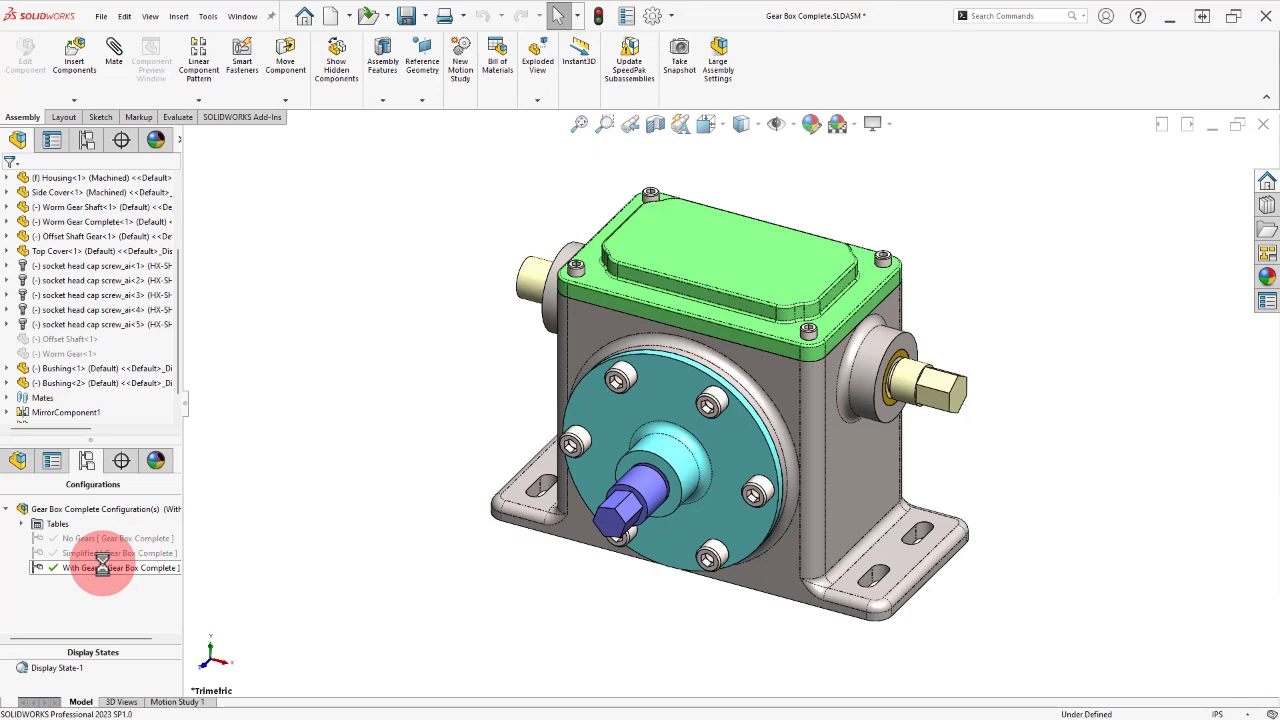
# Step: Expand the display settings beside the component tree, and use them to make the Housing transparent and hide the Top Cover
pyautogui.moveTo(114, 645); pyautogui.dragTo(205, 388)
pyautogui.click(197, 143)
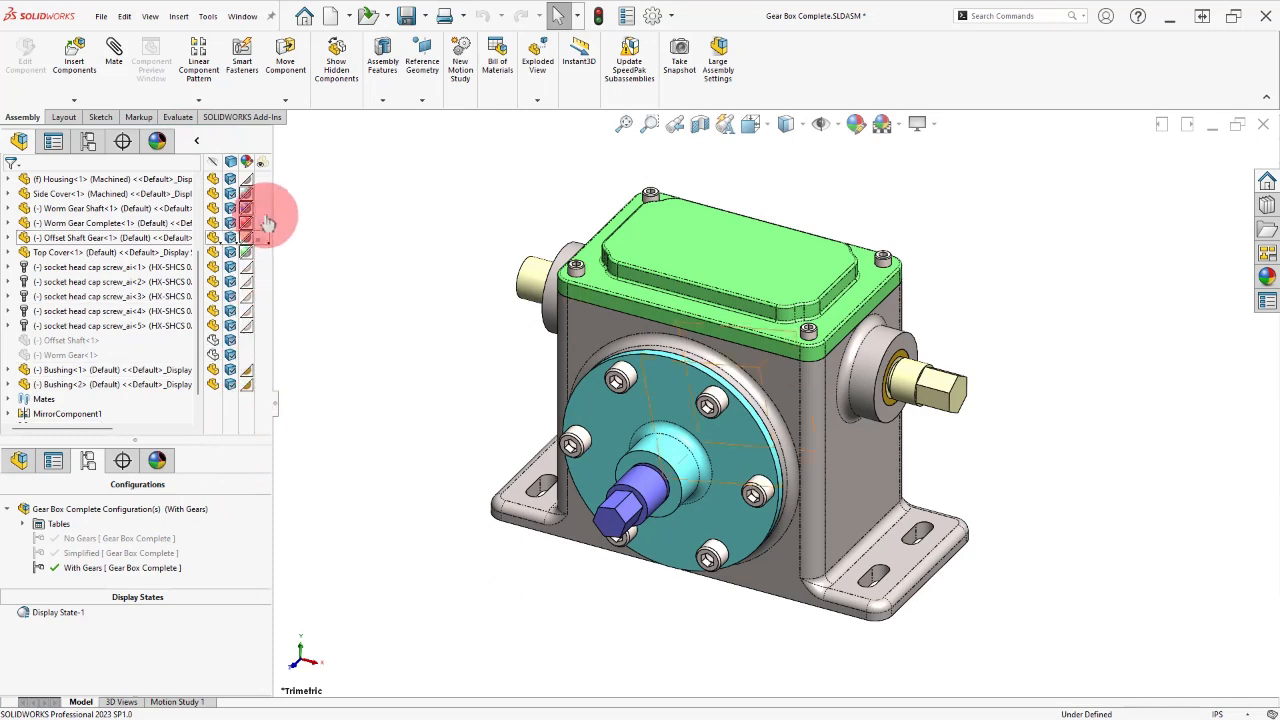
pyautogui.scroll(1, 257, 275)
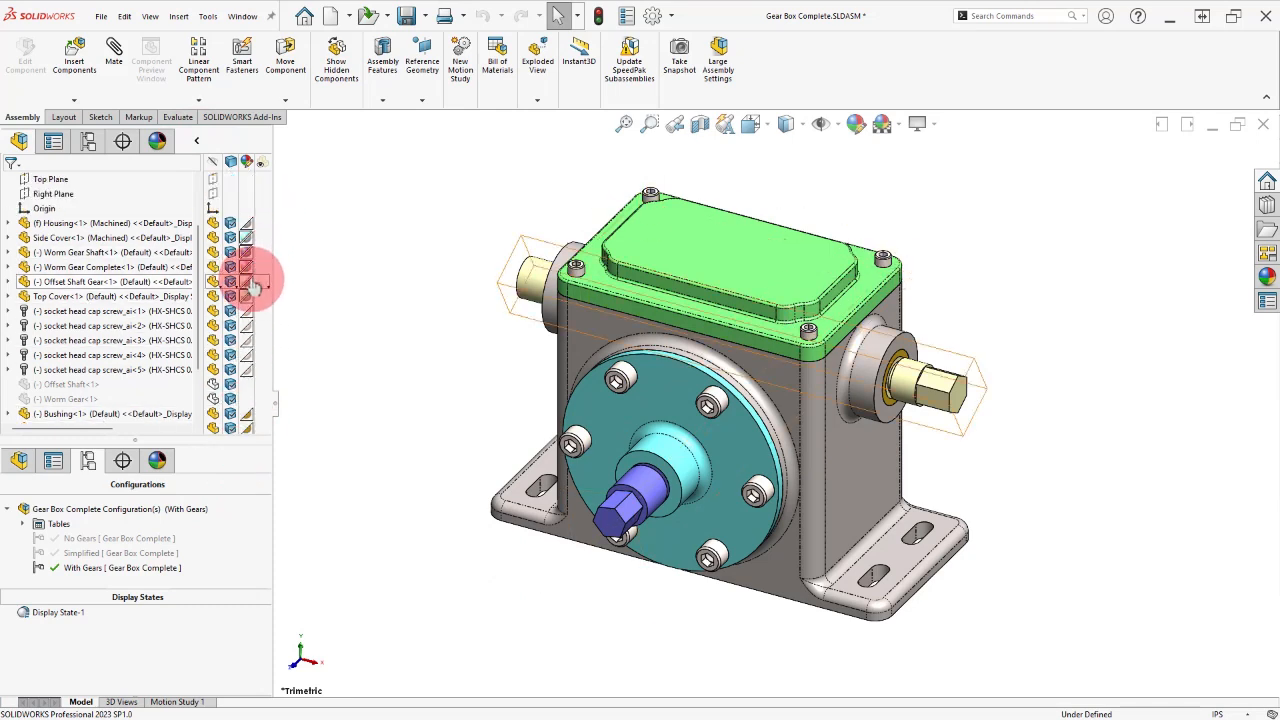
pyautogui.click(261, 226)
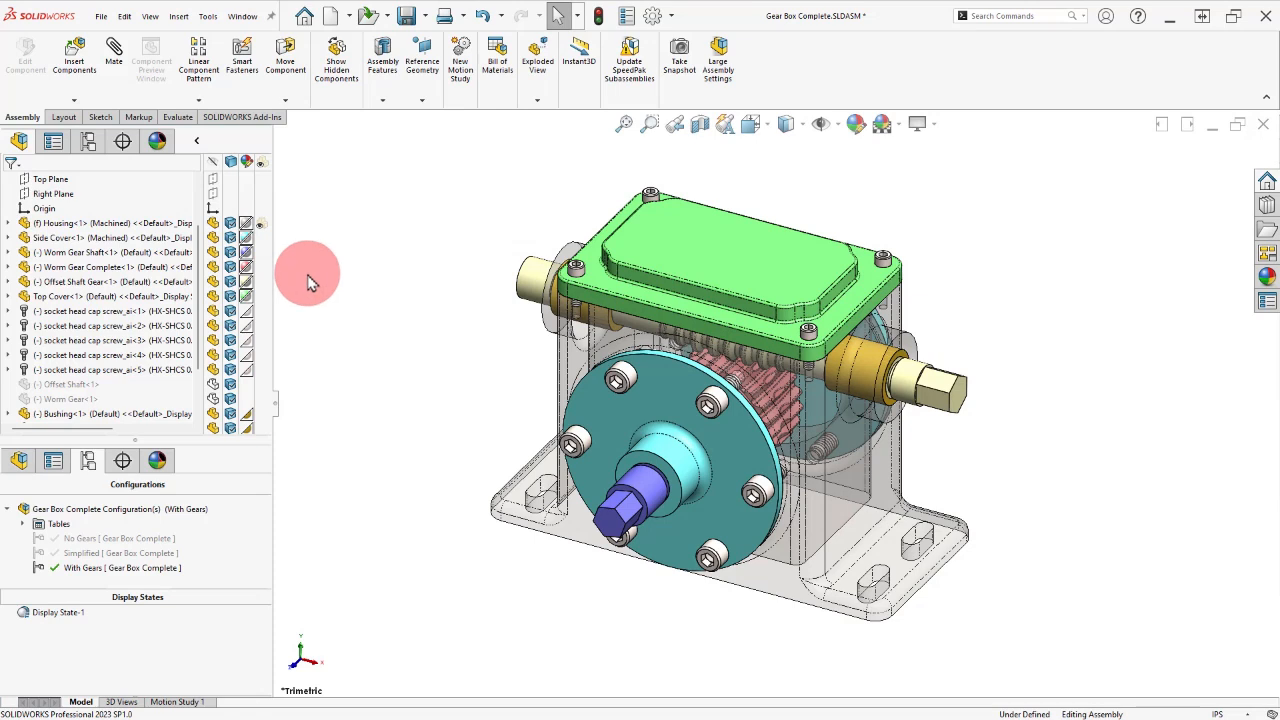
pyautogui.click(213, 299)
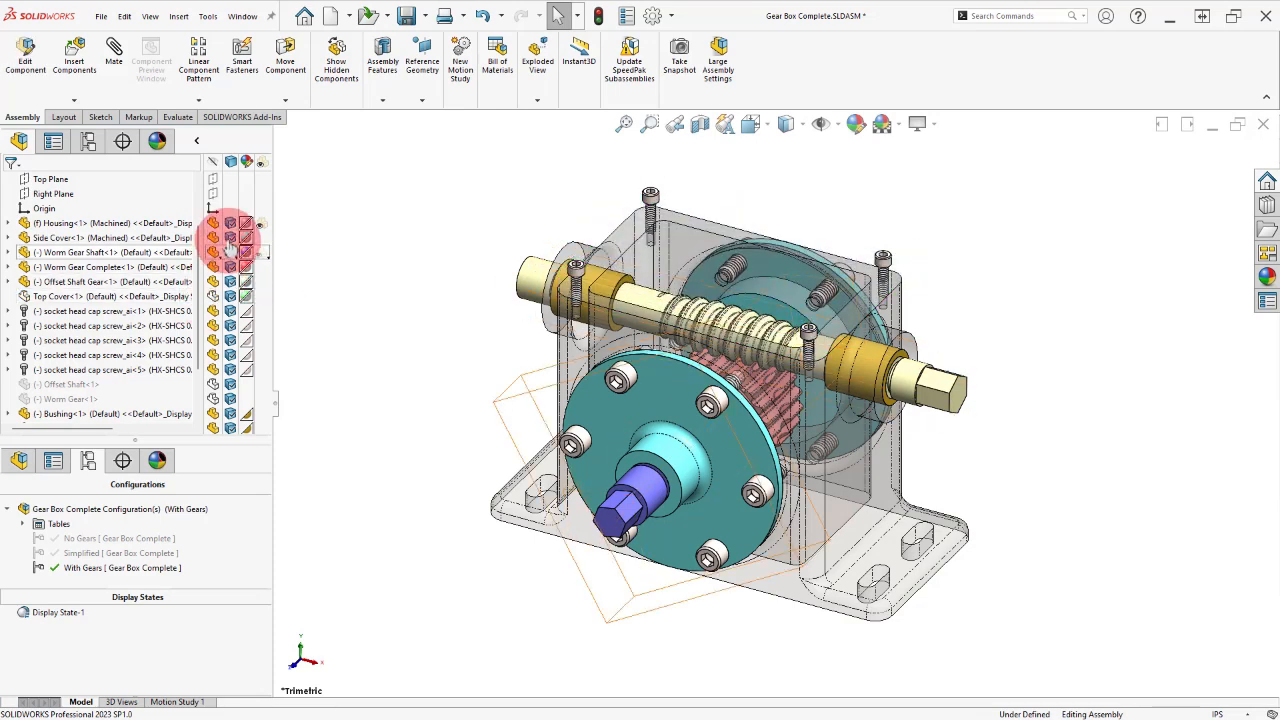
# Step: Set the Side Cover's display mode to Hidden Lines Removed
pyautogui.click(230, 238)
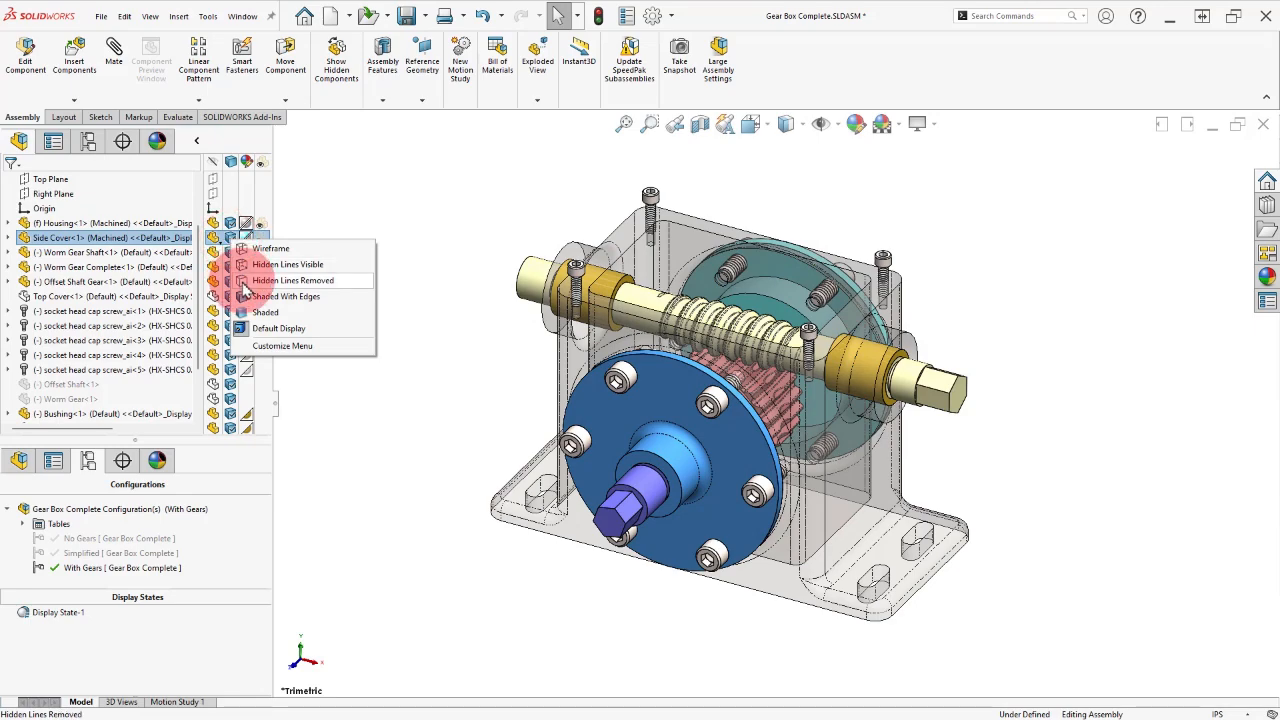
pyautogui.click(242, 280)
pyautogui.click(368, 299)
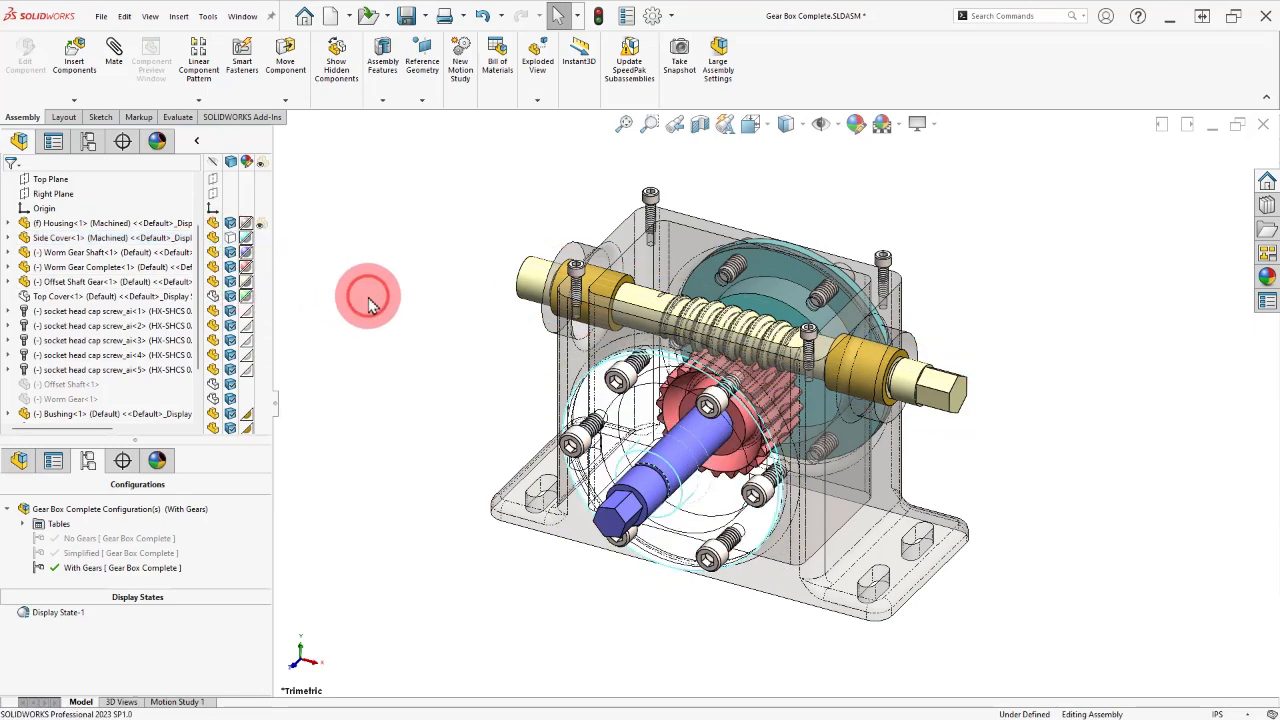
pyautogui.moveTo(380, 330); pyautogui.dragTo(389, 297, button='middle')
# Step: Set the Housing's display mode to Shaded, without edges
pyautogui.click(240, 226)
pyautogui.click(232, 226)
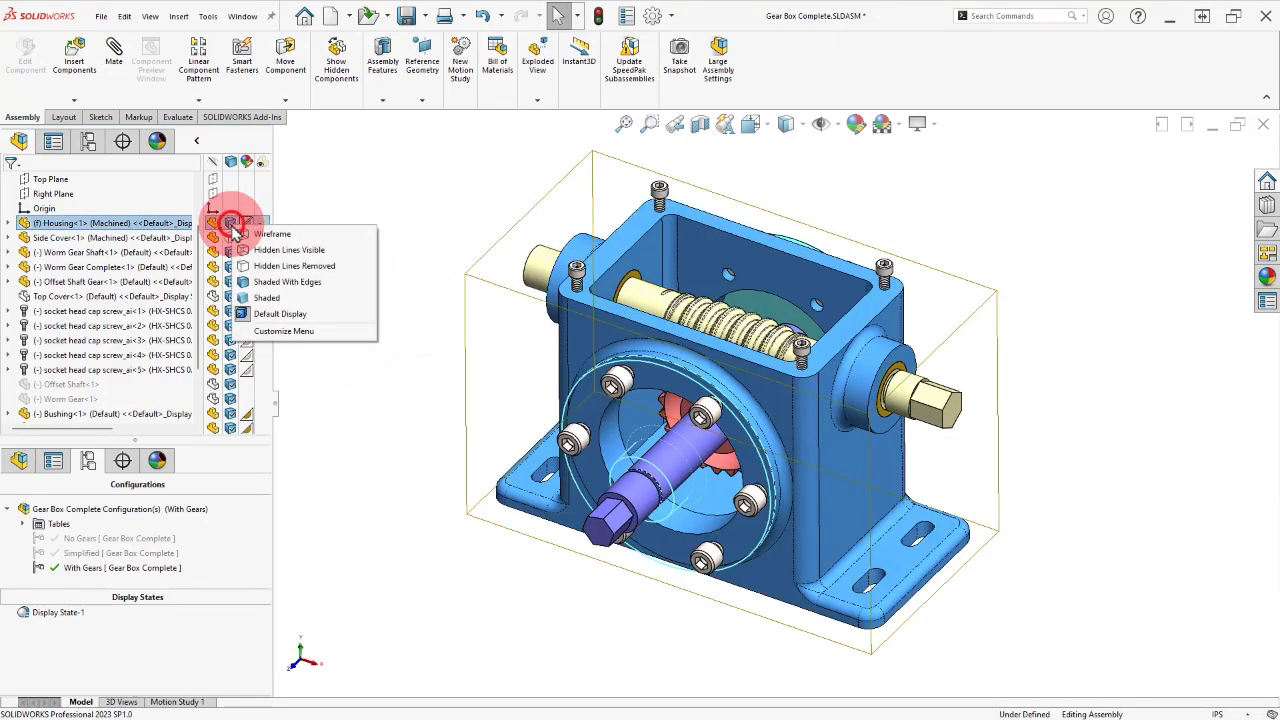
pyautogui.click(266, 302)
pyautogui.click(398, 310)
pyautogui.moveTo(398, 310); pyautogui.dragTo(430, 369, button='middle')
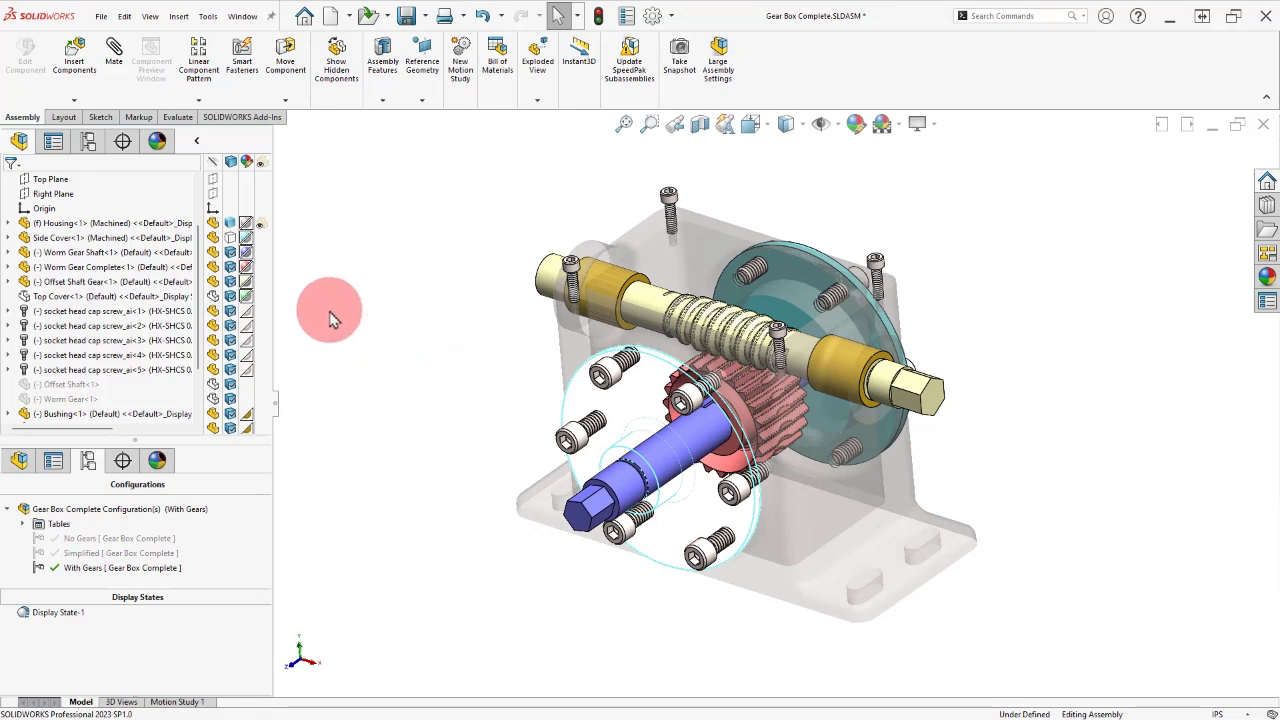
# Step: Set the Worm Gear Shaft's display mode to Wireframe
pyautogui.click(231, 253)
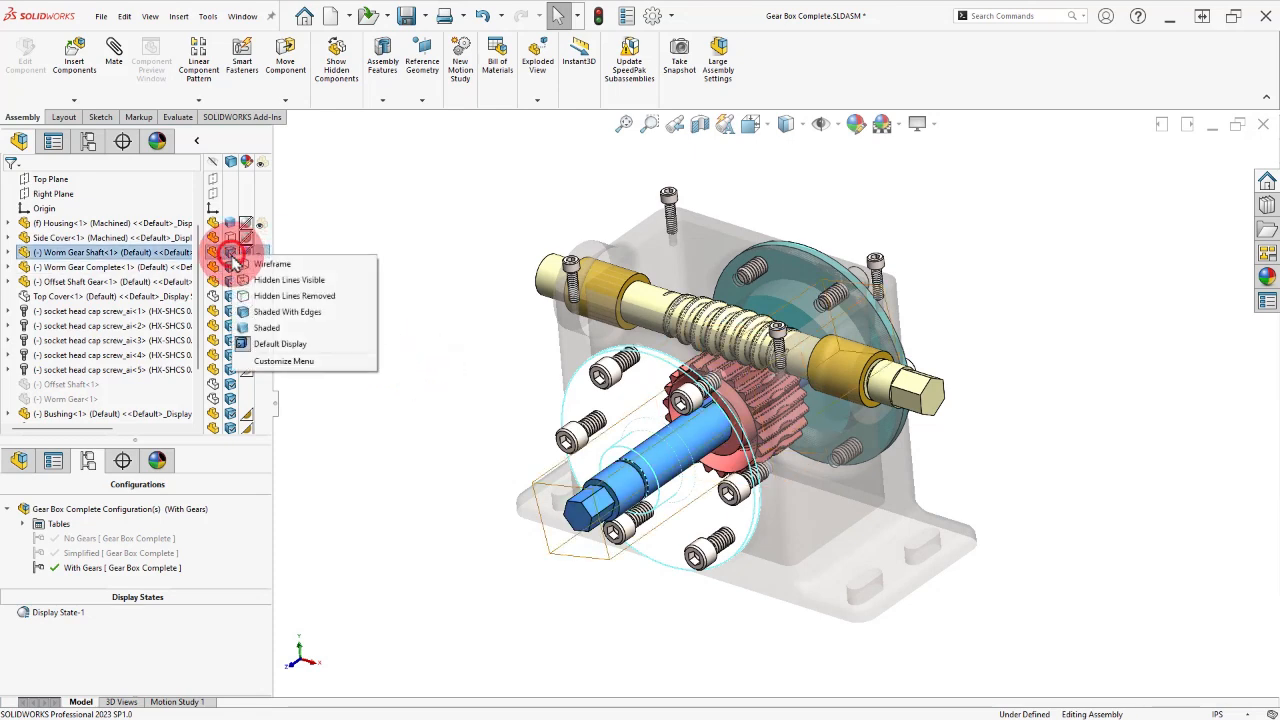
pyautogui.click(263, 266)
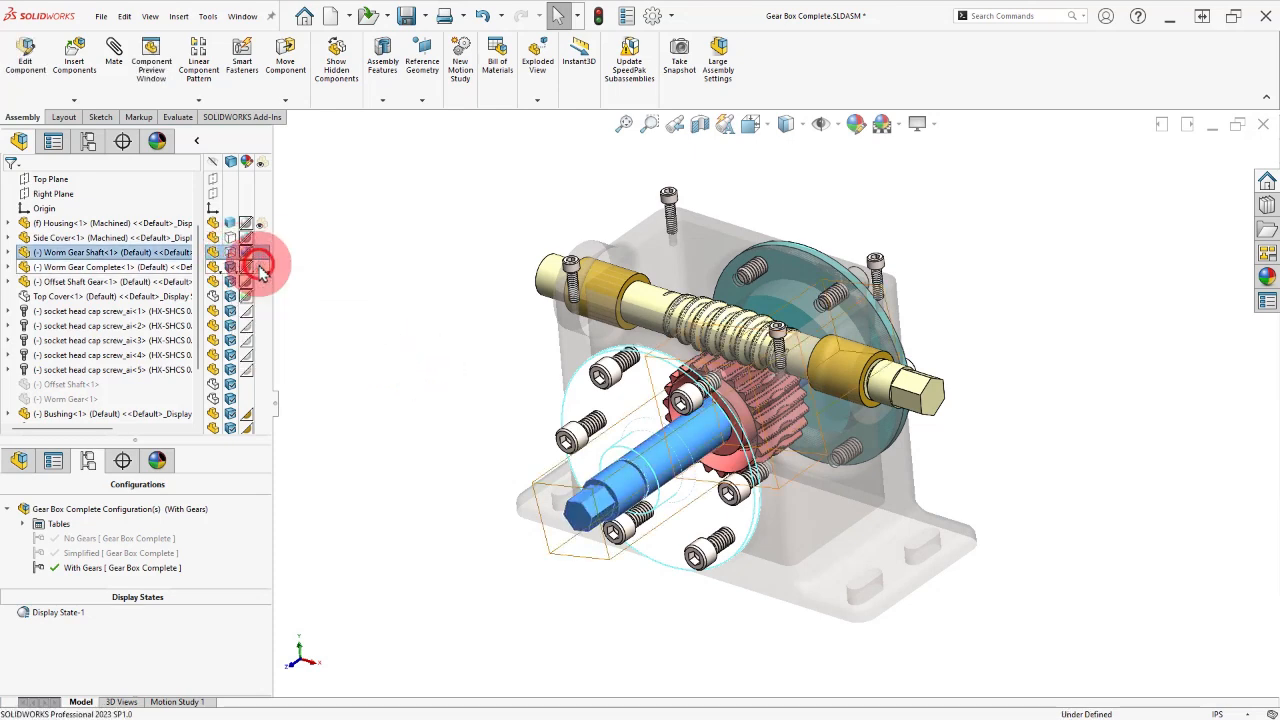
pyautogui.moveTo(411, 457); pyautogui.dragTo(426, 435, button='middle')
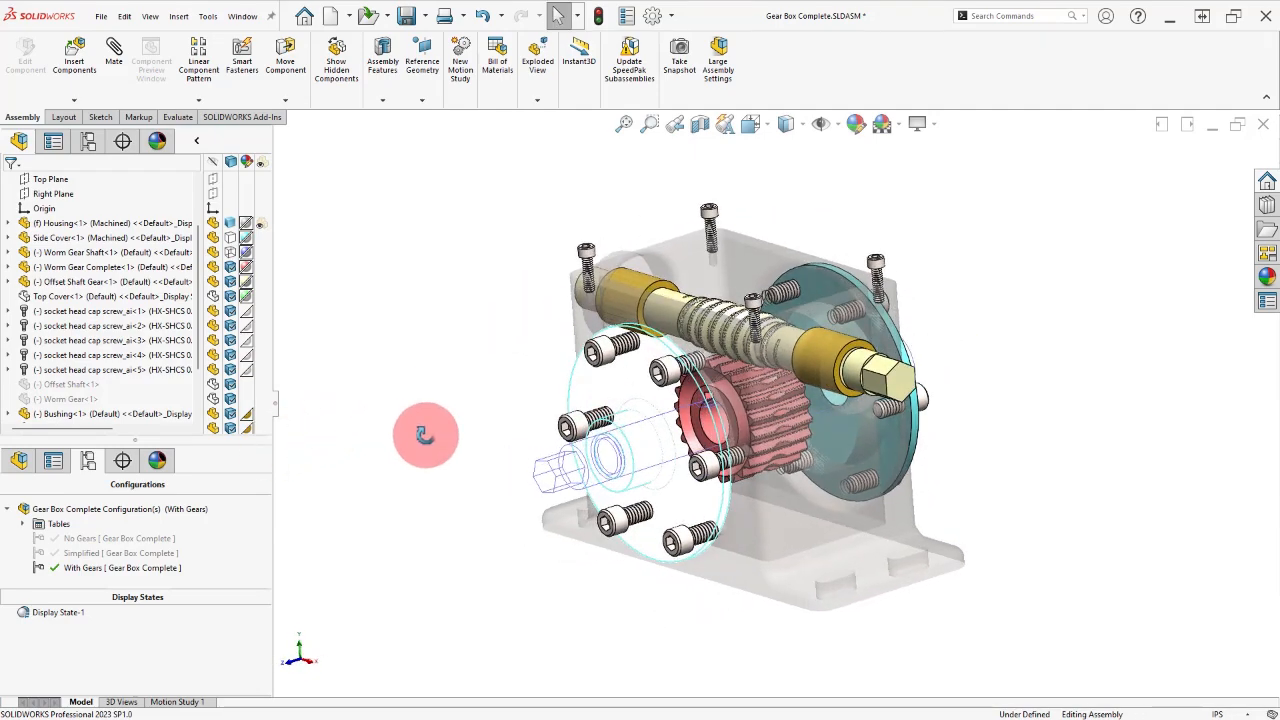
# Step: Add a new display state to the assembly and name it All Visible
pyautogui.rightClick(58, 614)
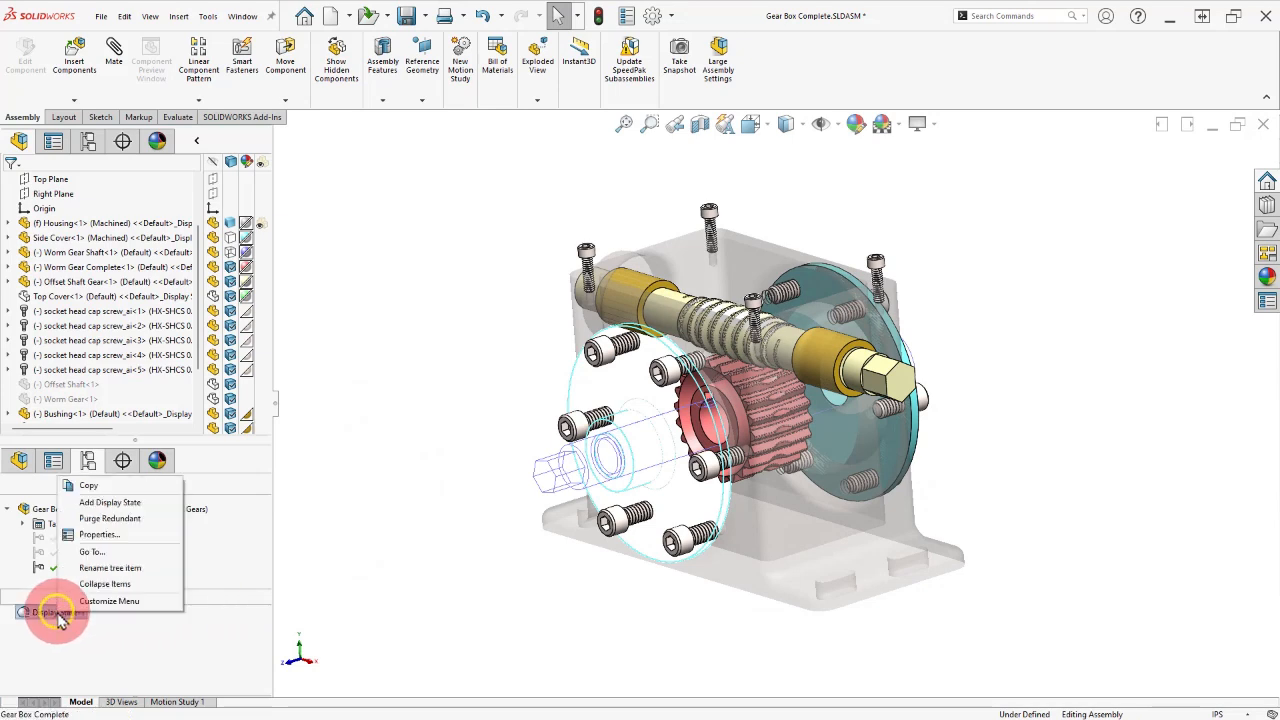
pyautogui.click(112, 503)
pyautogui.rightClick(62, 630)
pyautogui.click(118, 536)
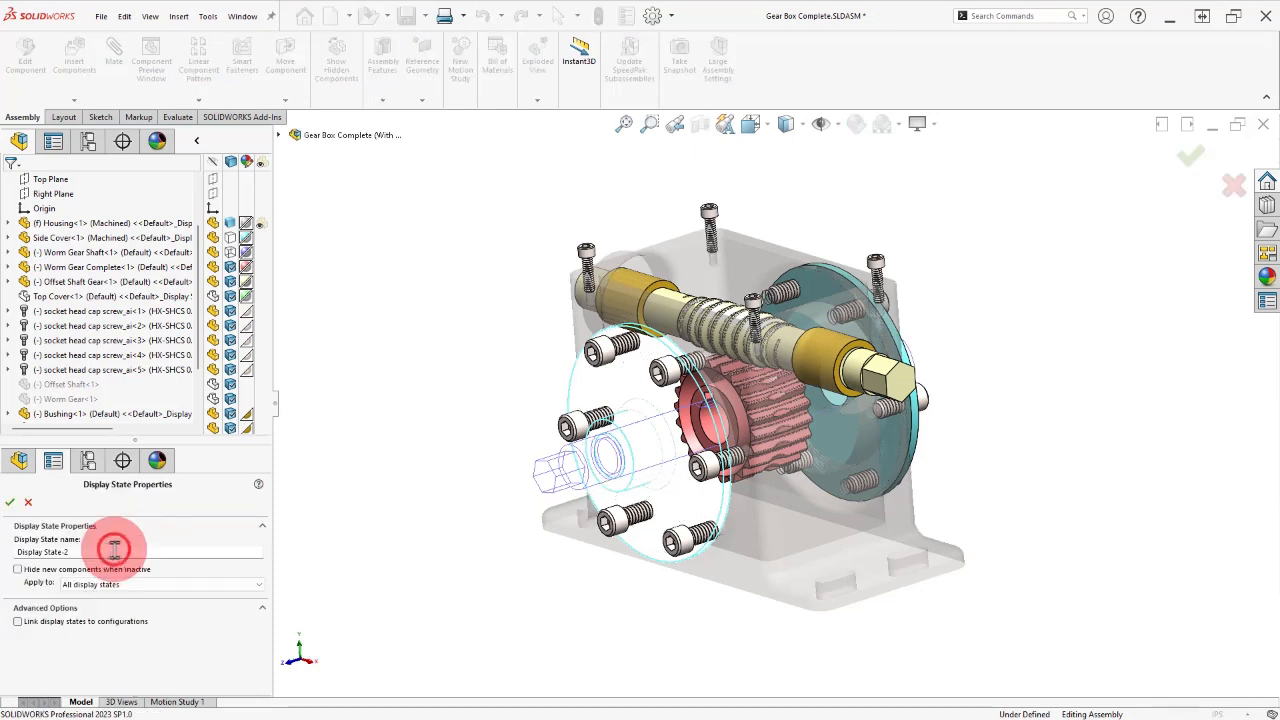
pyautogui.doubleClick(95, 551)
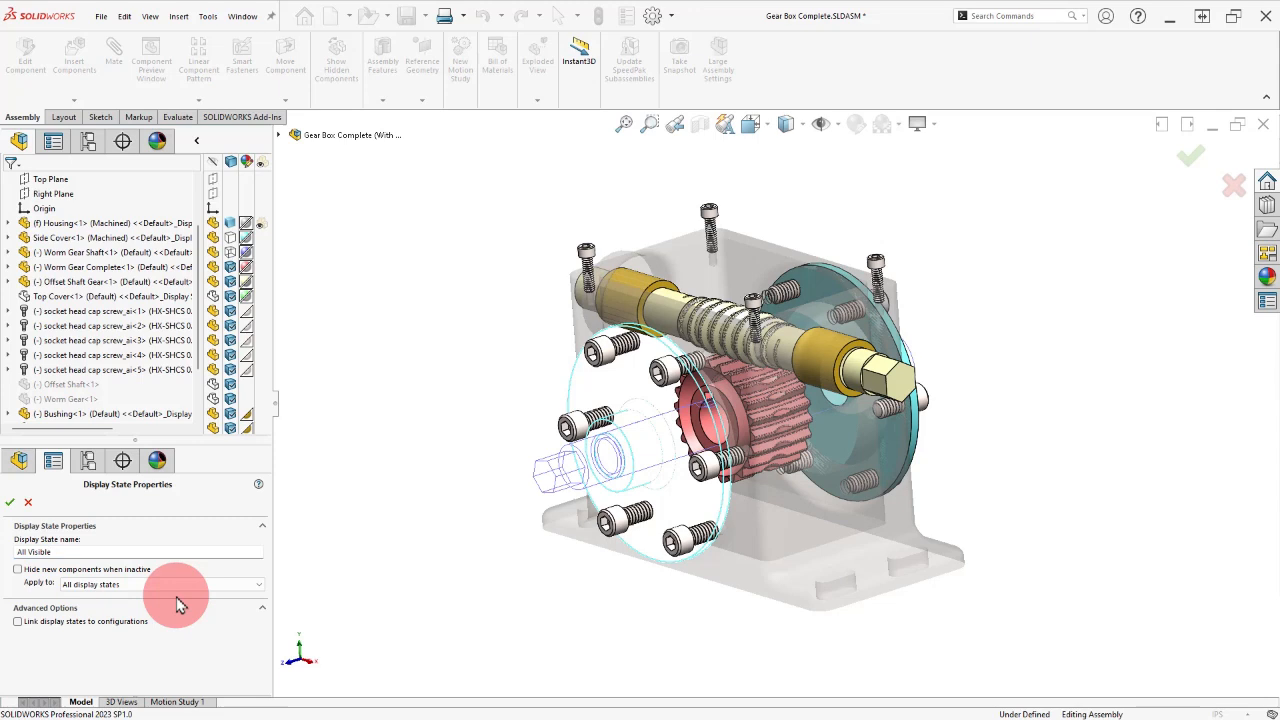
pyautogui.click(10, 503)
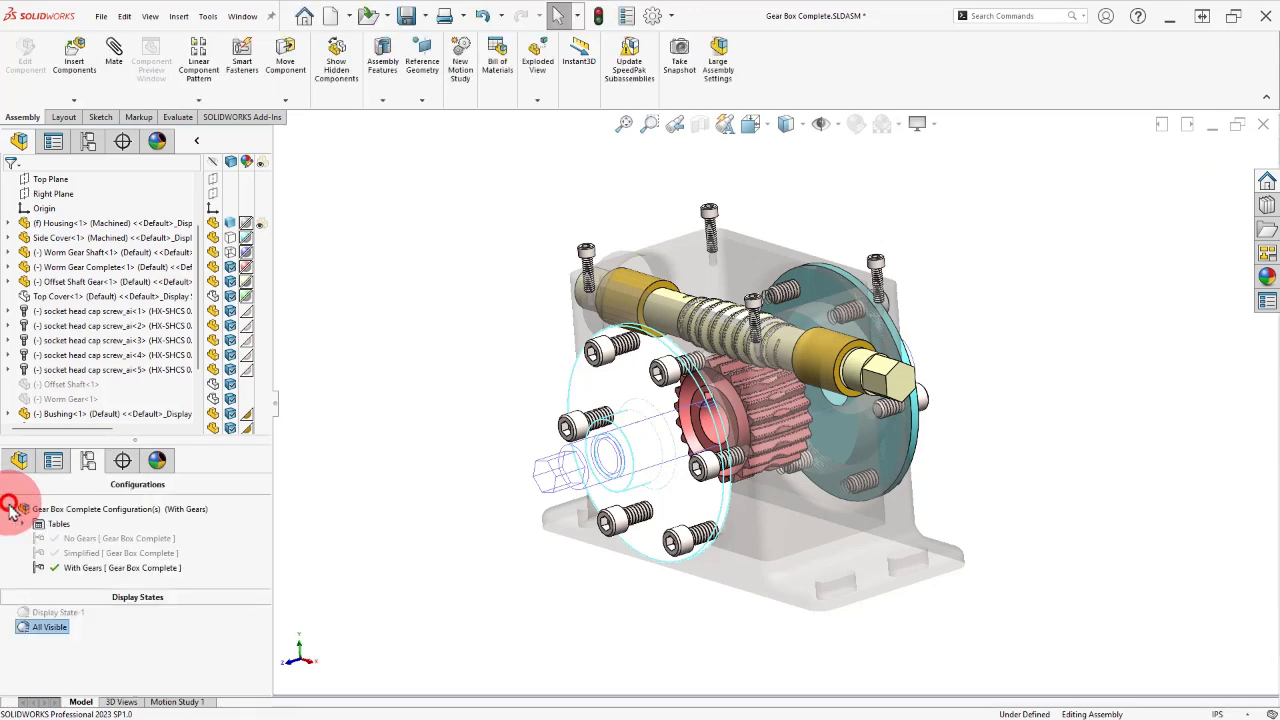
# Step: Make the Housing opaque and return it to Default Display in the All Visible display state
pyautogui.click(261, 225)
pyautogui.click(230, 225)
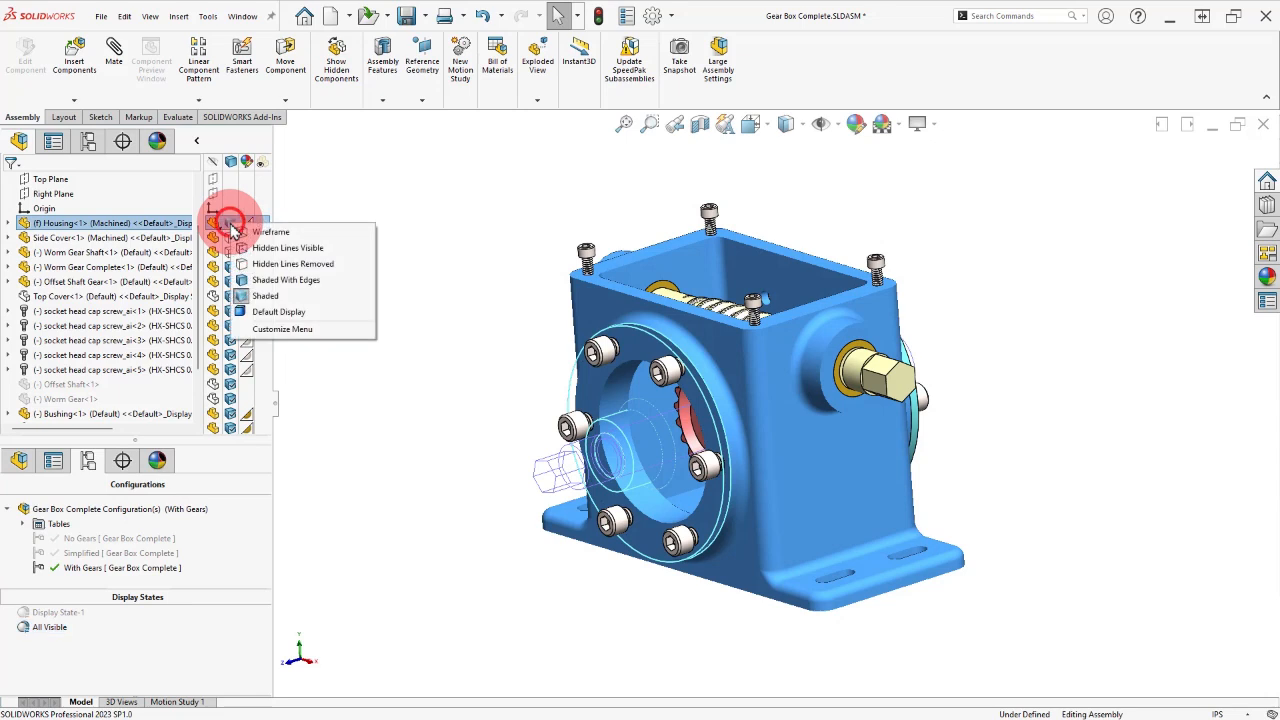
pyautogui.click(250, 310)
# Step: Return the Side Cover and the Worm Gear Shaft to Default Display, and show the Top Cover
pyautogui.click(230, 238)
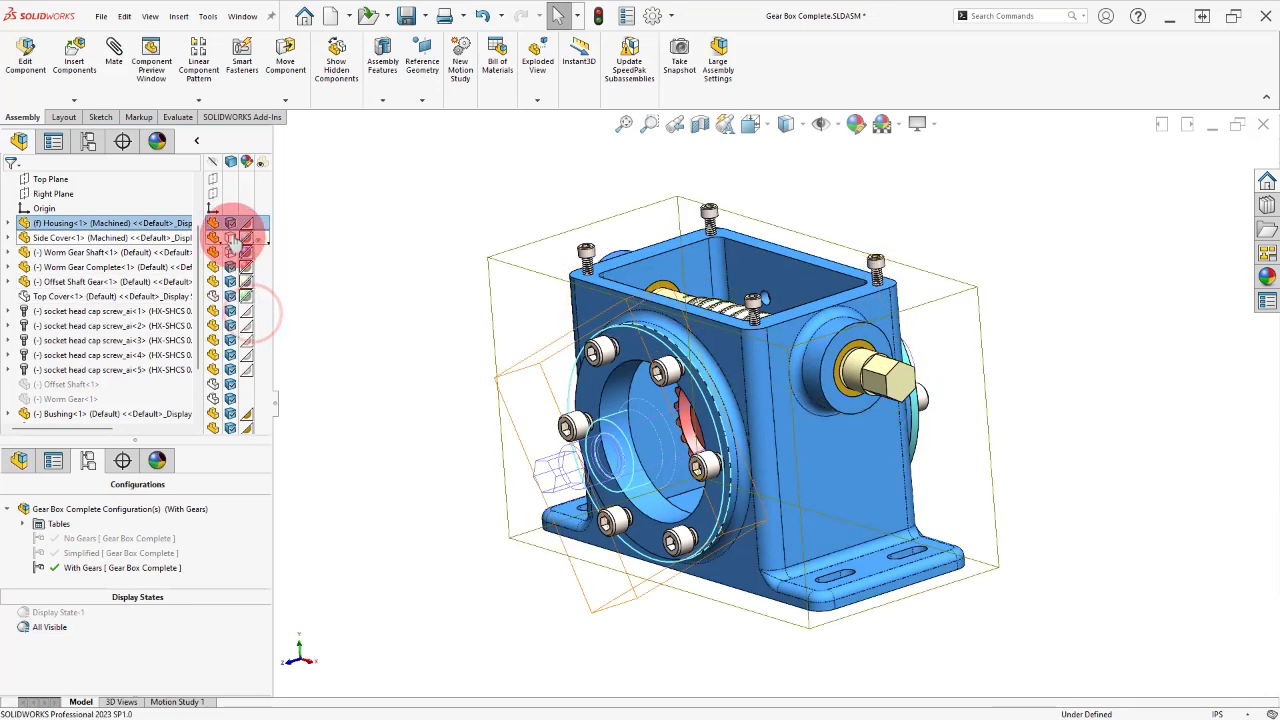
pyautogui.click(262, 325)
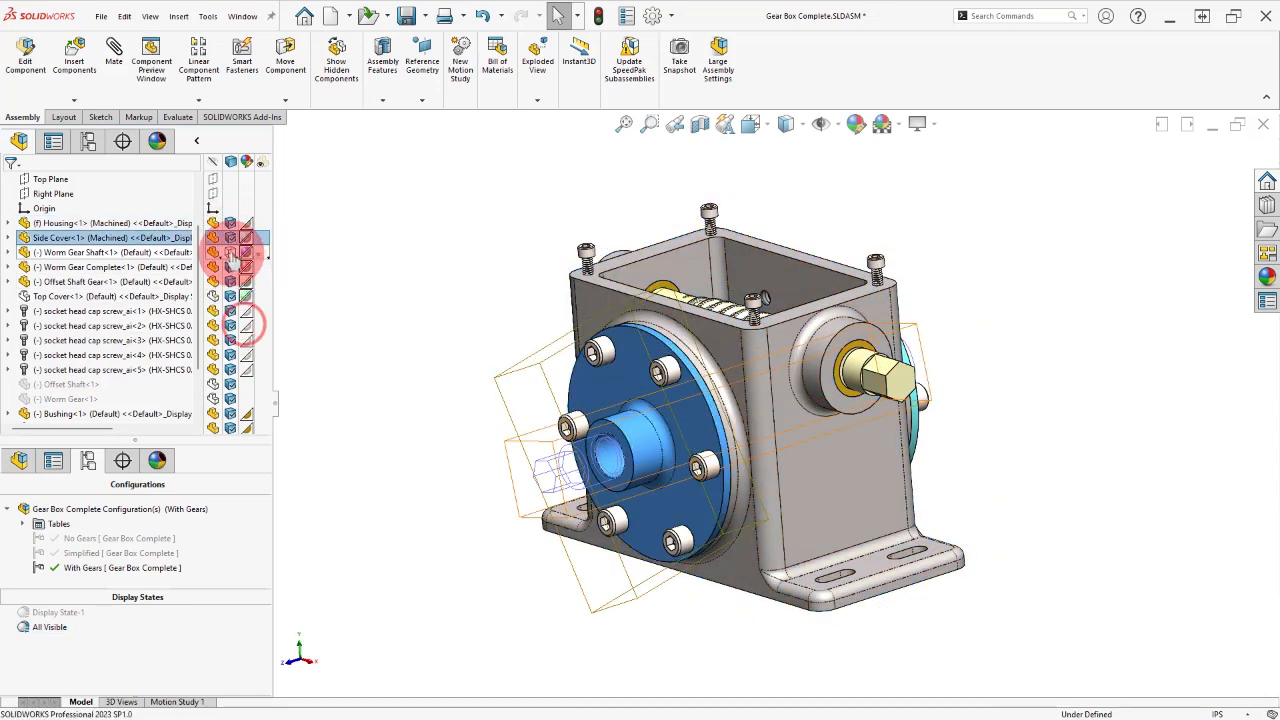
pyautogui.click(230, 252)
pyautogui.click(244, 343)
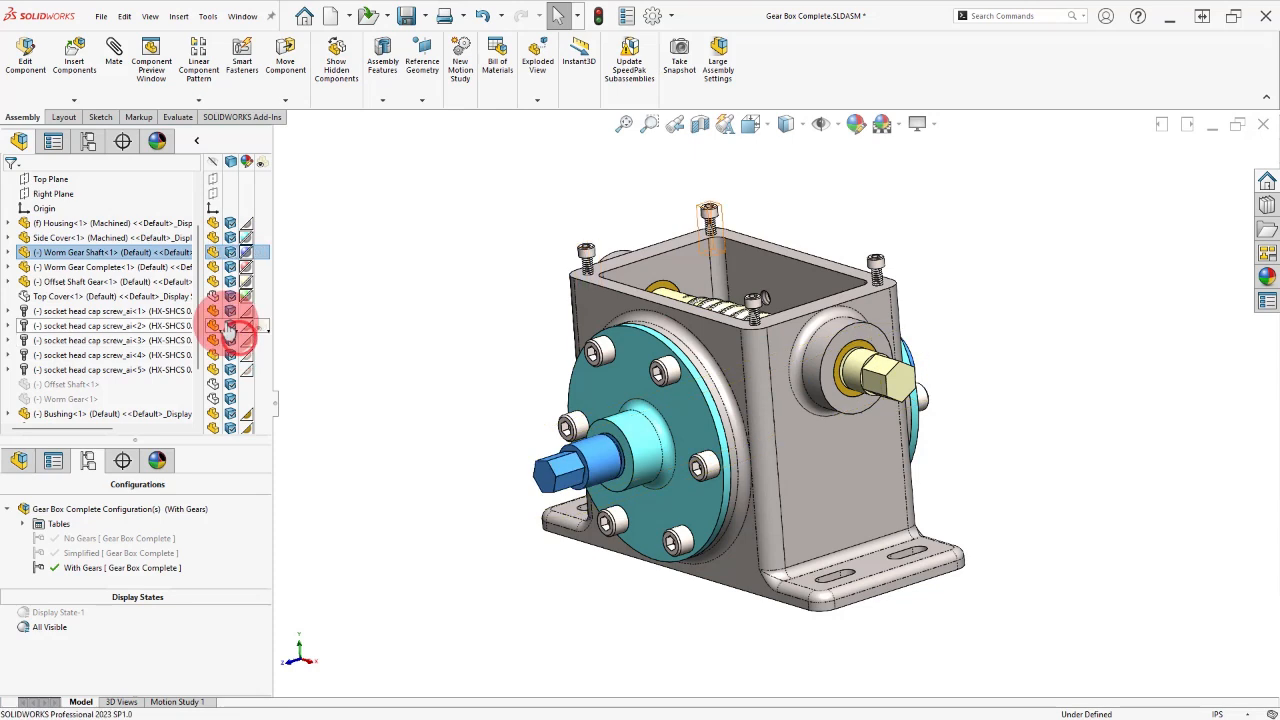
pyautogui.click(213, 296)
pyautogui.click(401, 345)
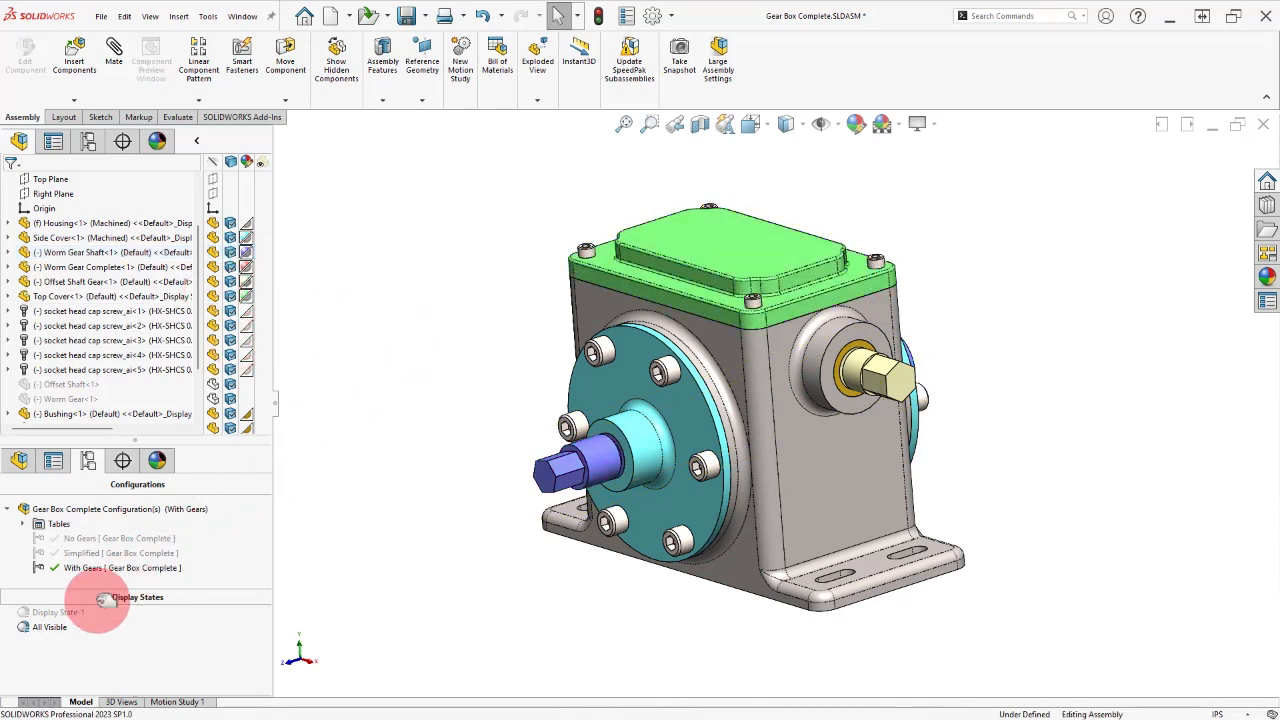
# Step: Compare the Display State-1 and All Visible display states by switching between them, ending on All Visible
pyautogui.doubleClick(54, 615)
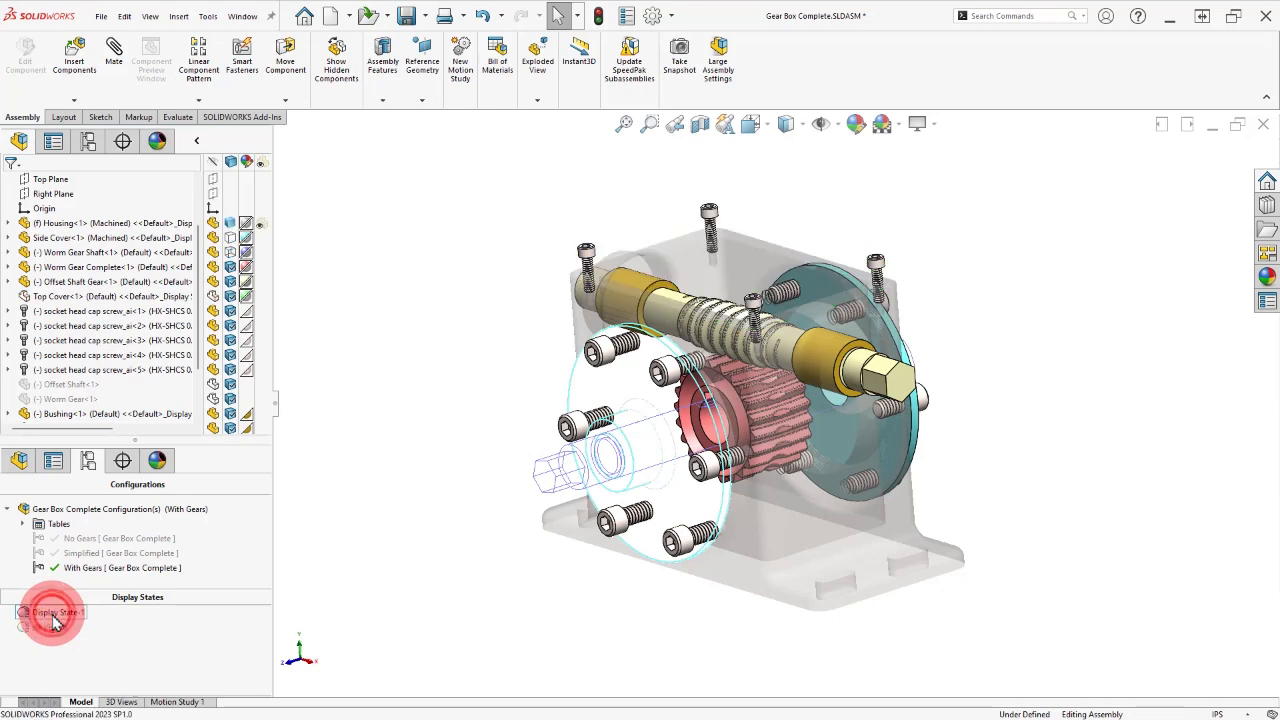
pyautogui.doubleClick(46, 628)
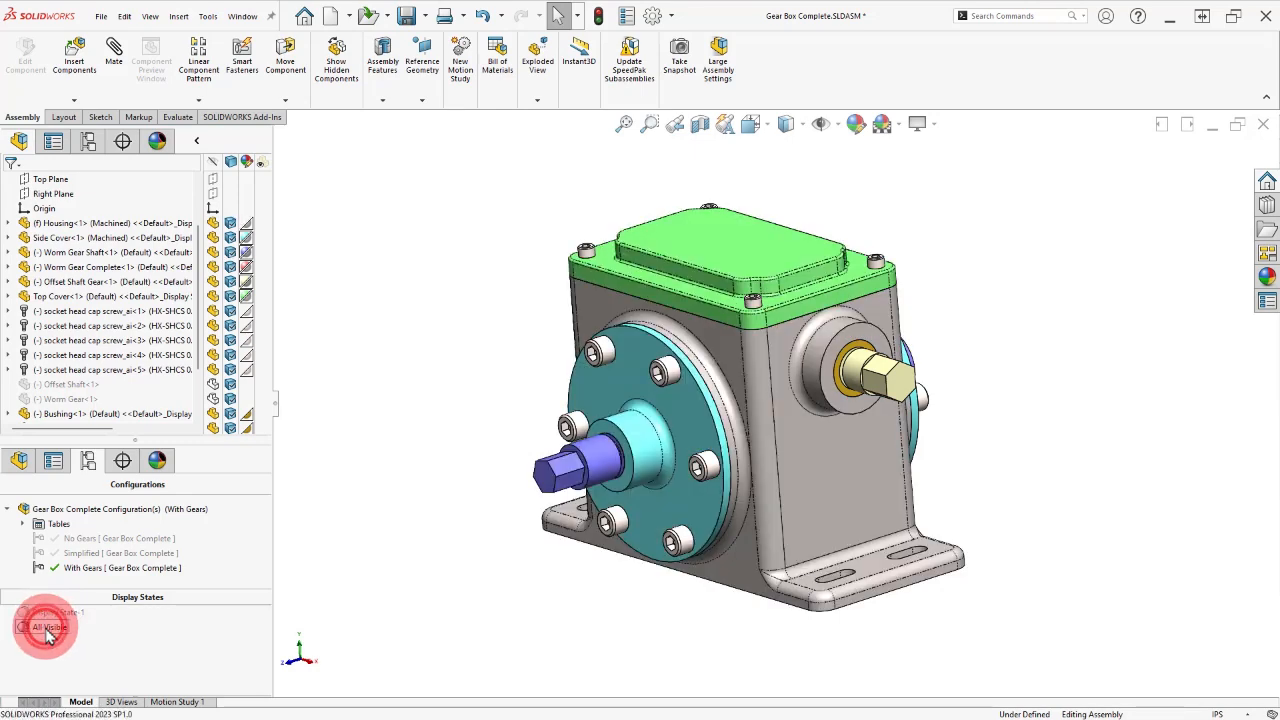
pyautogui.doubleClick(48, 614)
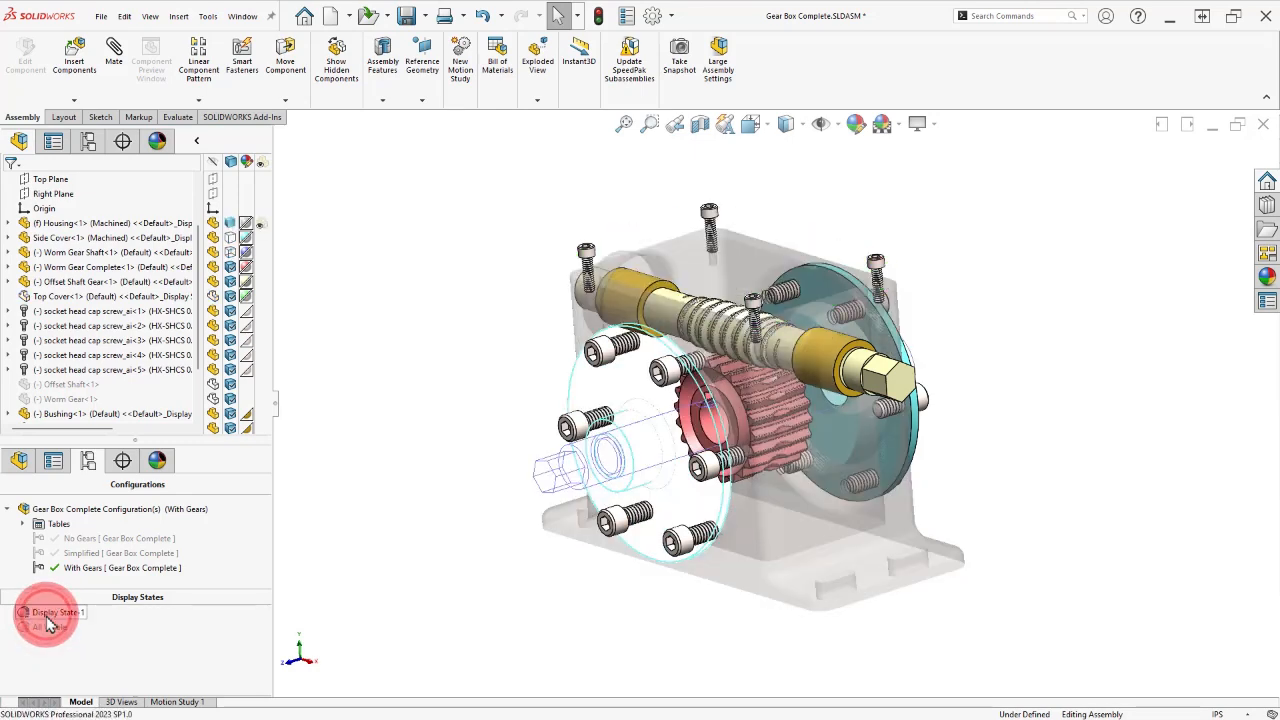
pyautogui.doubleClick(46, 628)
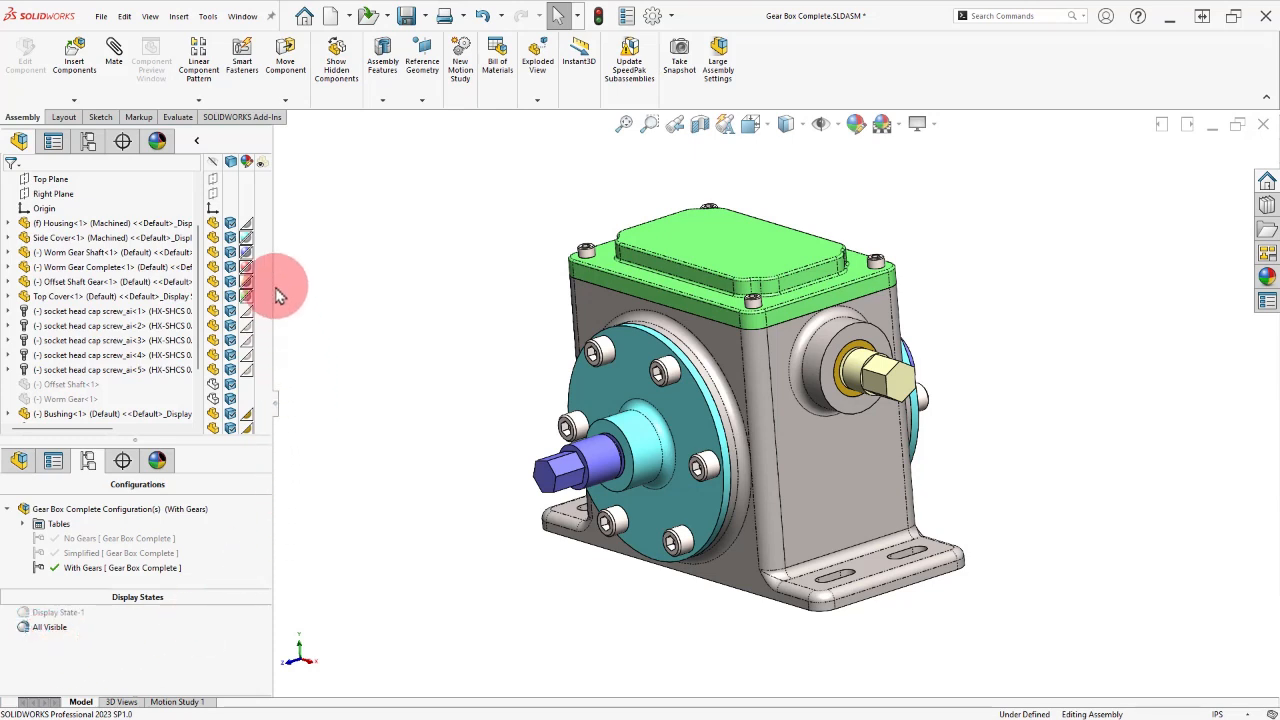
# Step: Collapse the display pane, calculate the mass properties of the complete gear box assembly, and examine its mass, volume and surface area
pyautogui.click(198, 144)
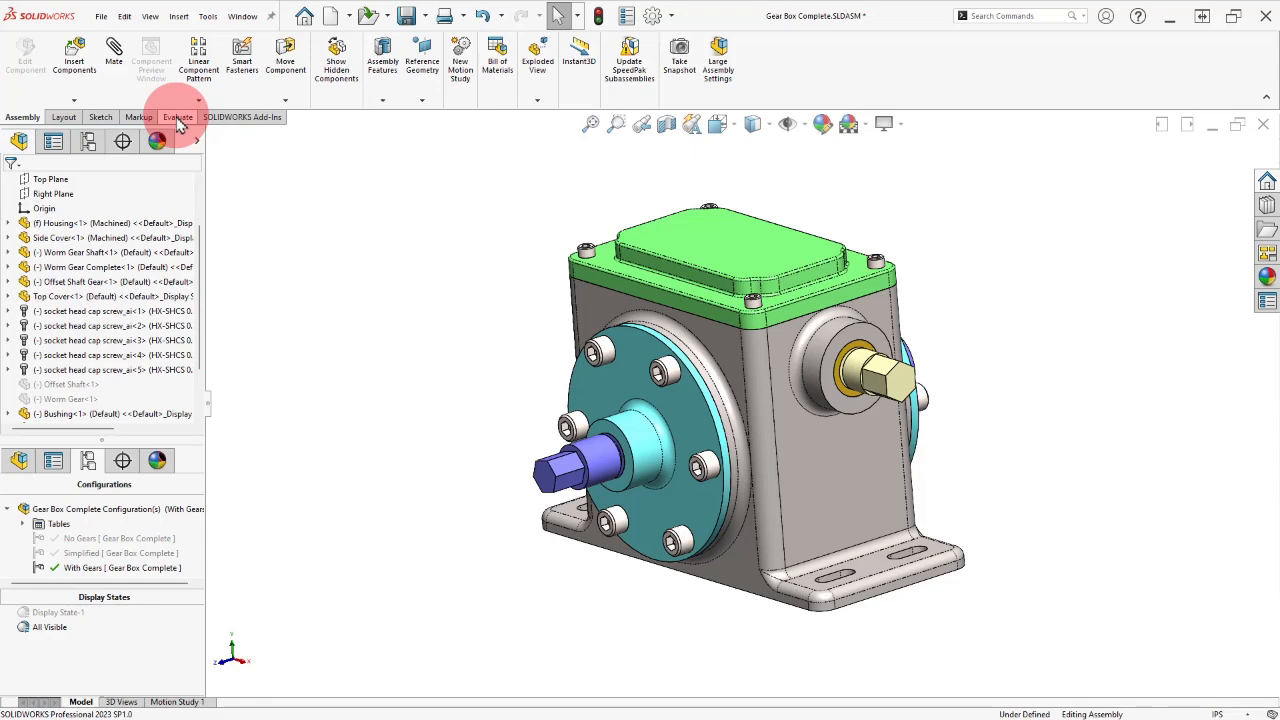
pyautogui.click(178, 117)
pyautogui.moveTo(327, 265); pyautogui.dragTo(380, 232, button='right')
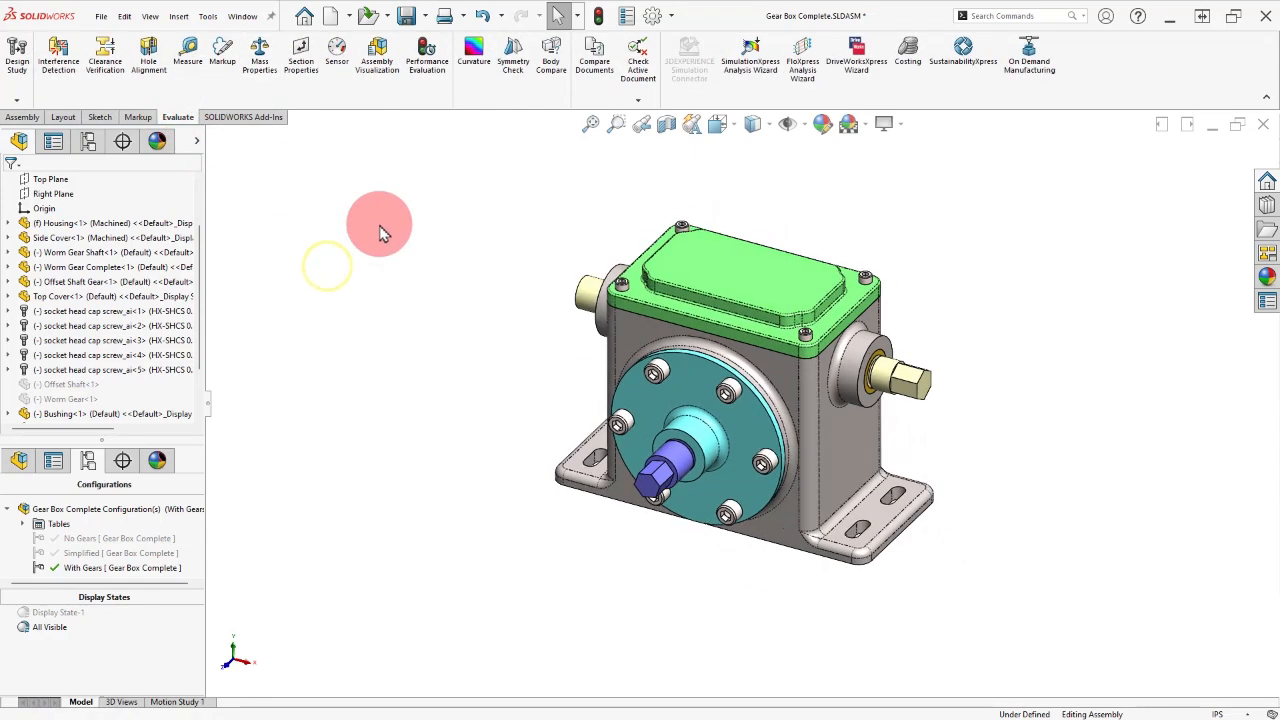
pyautogui.click(260, 62)
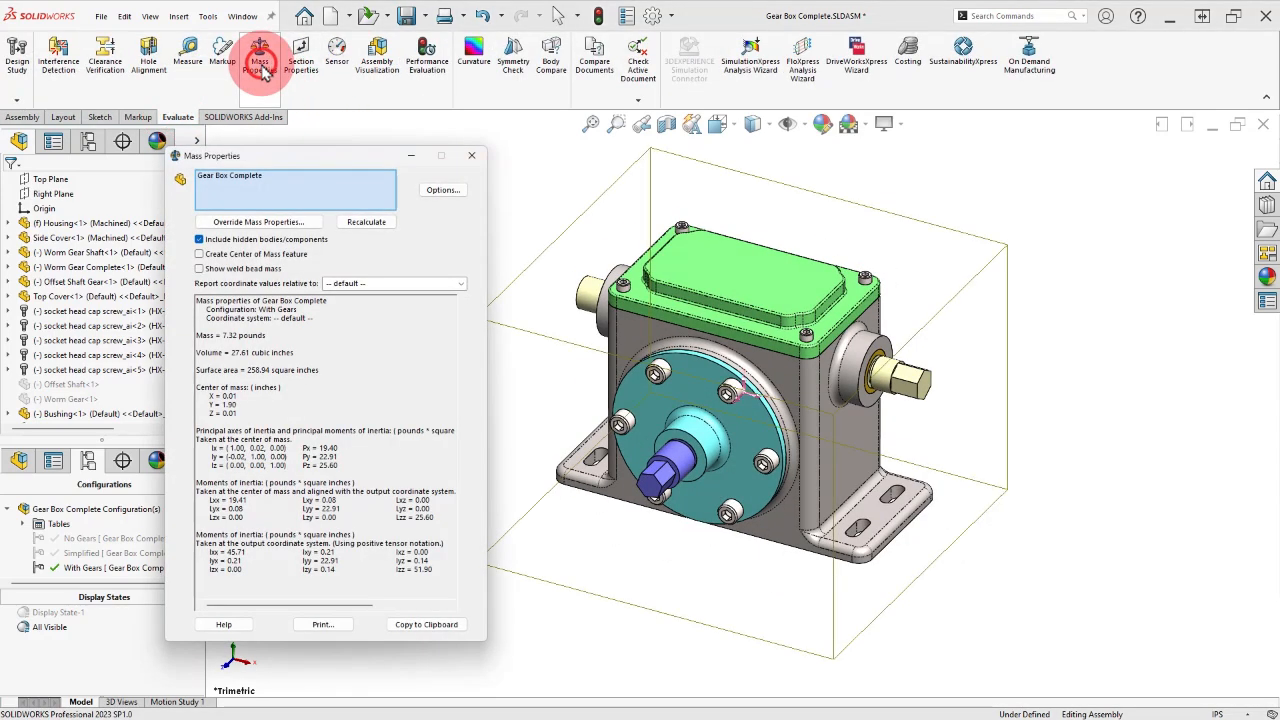
pyautogui.moveTo(314, 158); pyautogui.dragTo(313, 136)
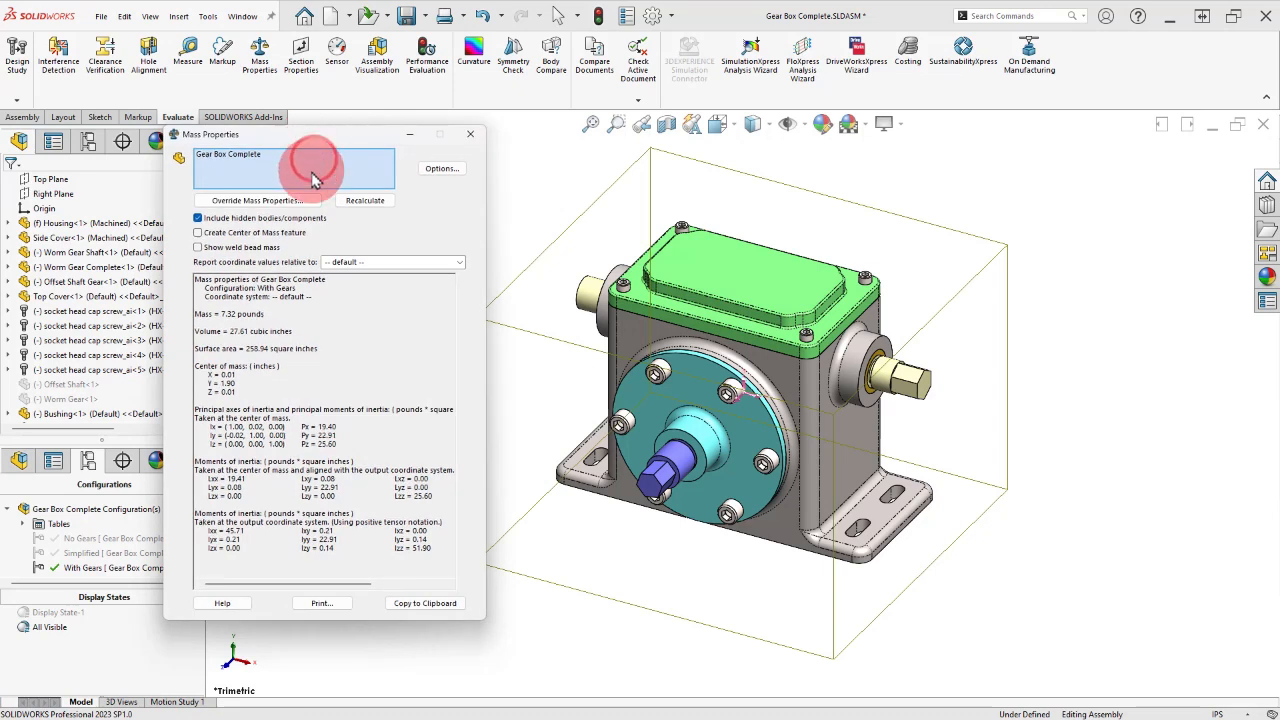
pyautogui.moveTo(326, 293); pyautogui.dragTo(333, 339)
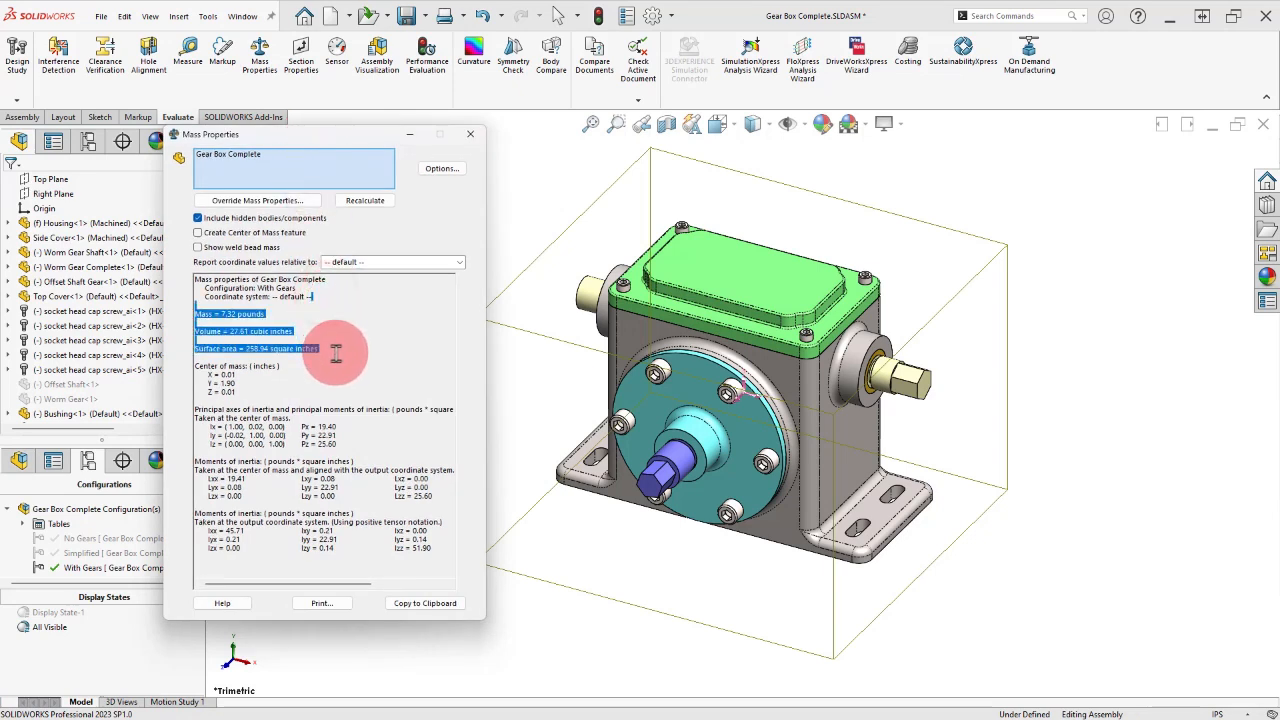
pyautogui.moveTo(336, 352); pyautogui.dragTo(393, 350)
pyautogui.click(393, 350)
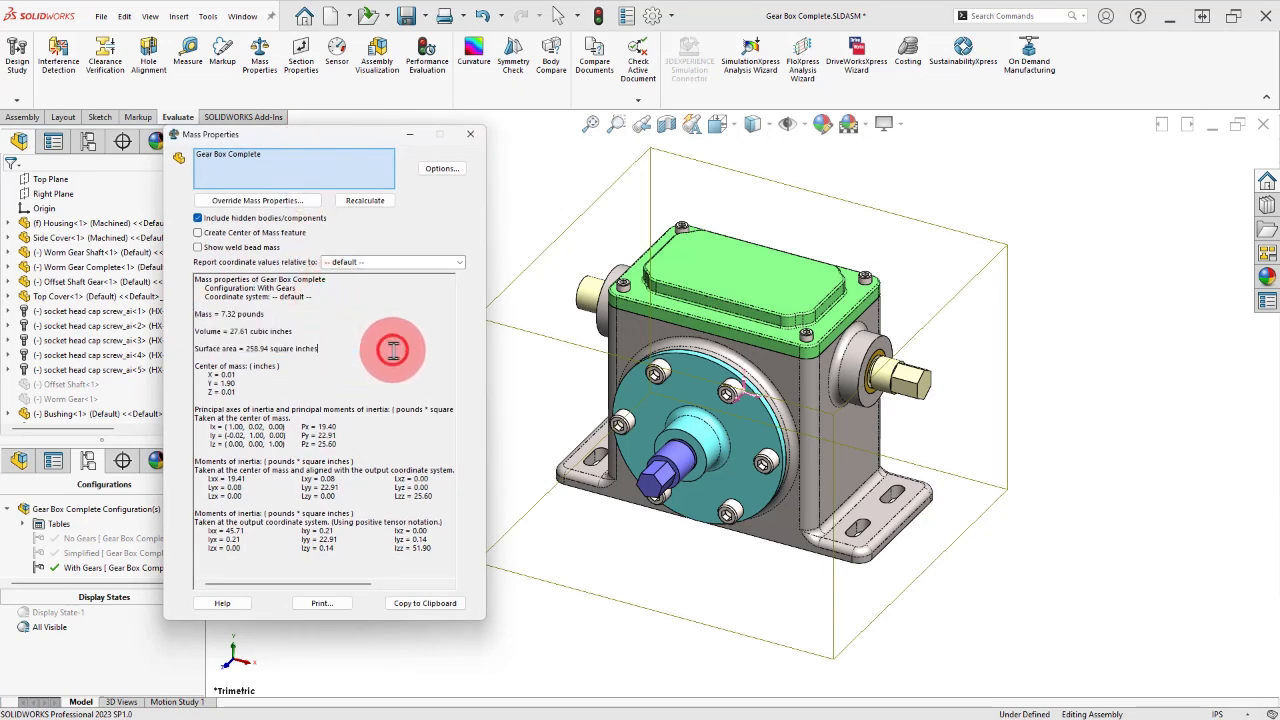